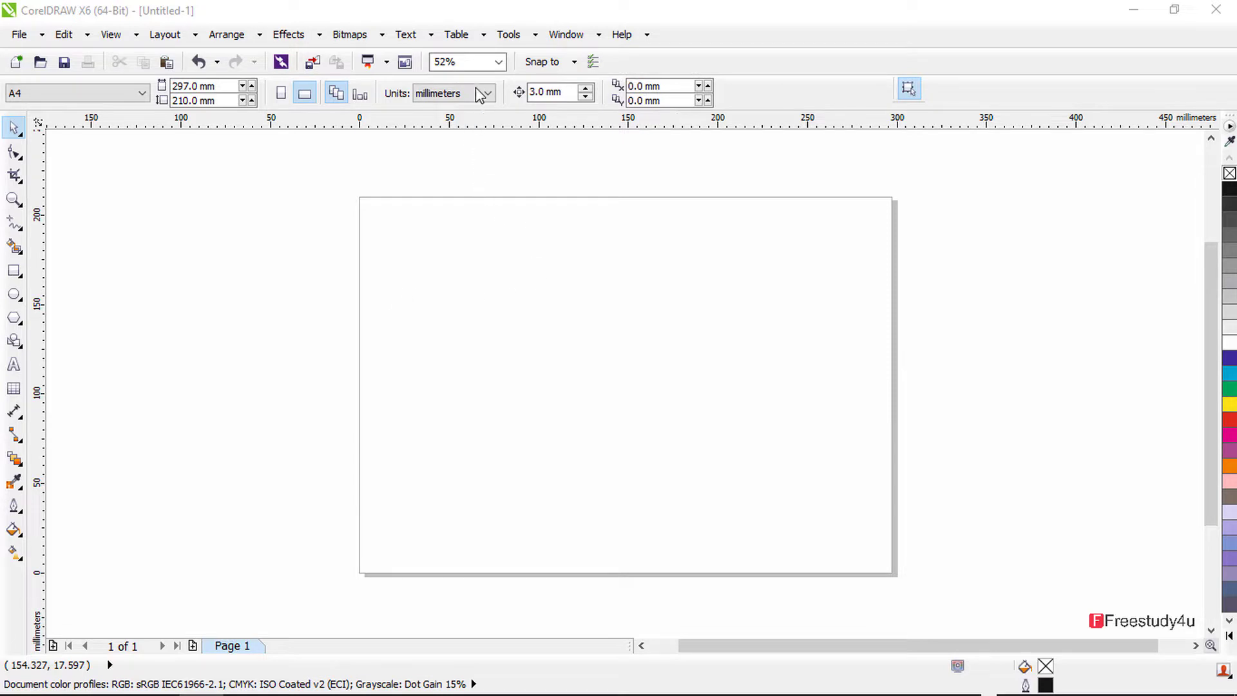
Step: Switch the workspace to Adobe Illustrator in the program options
left_click(507, 34)
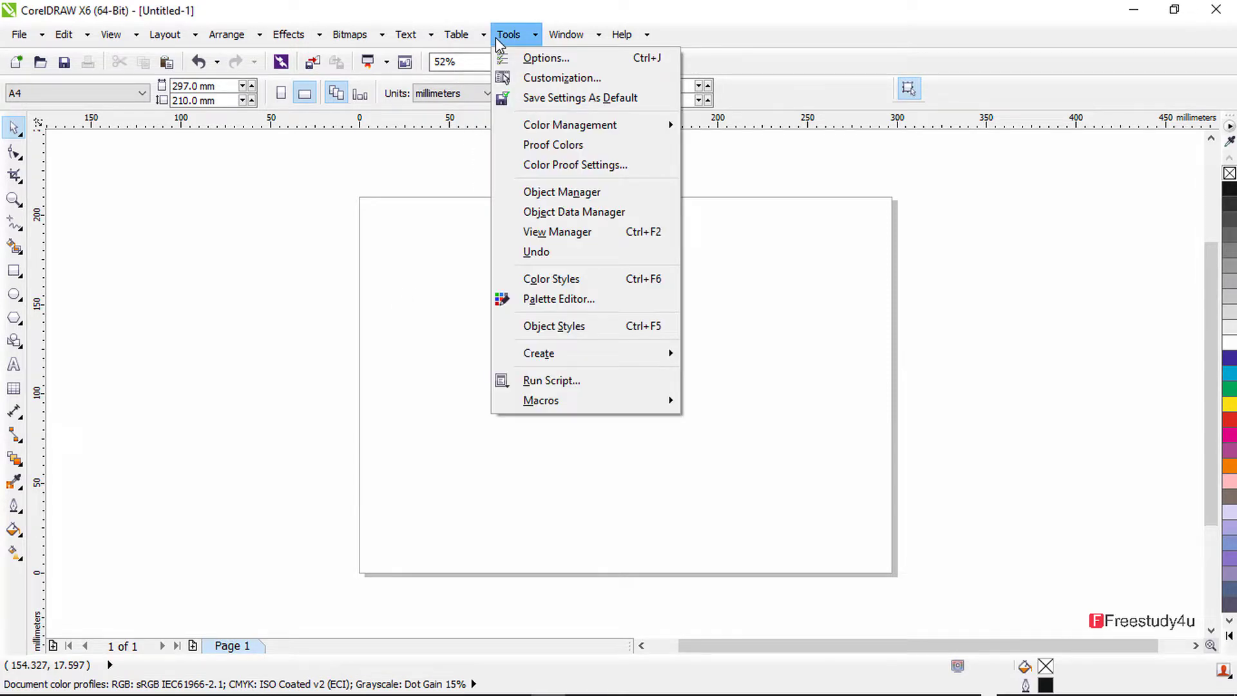
left_click(534, 59)
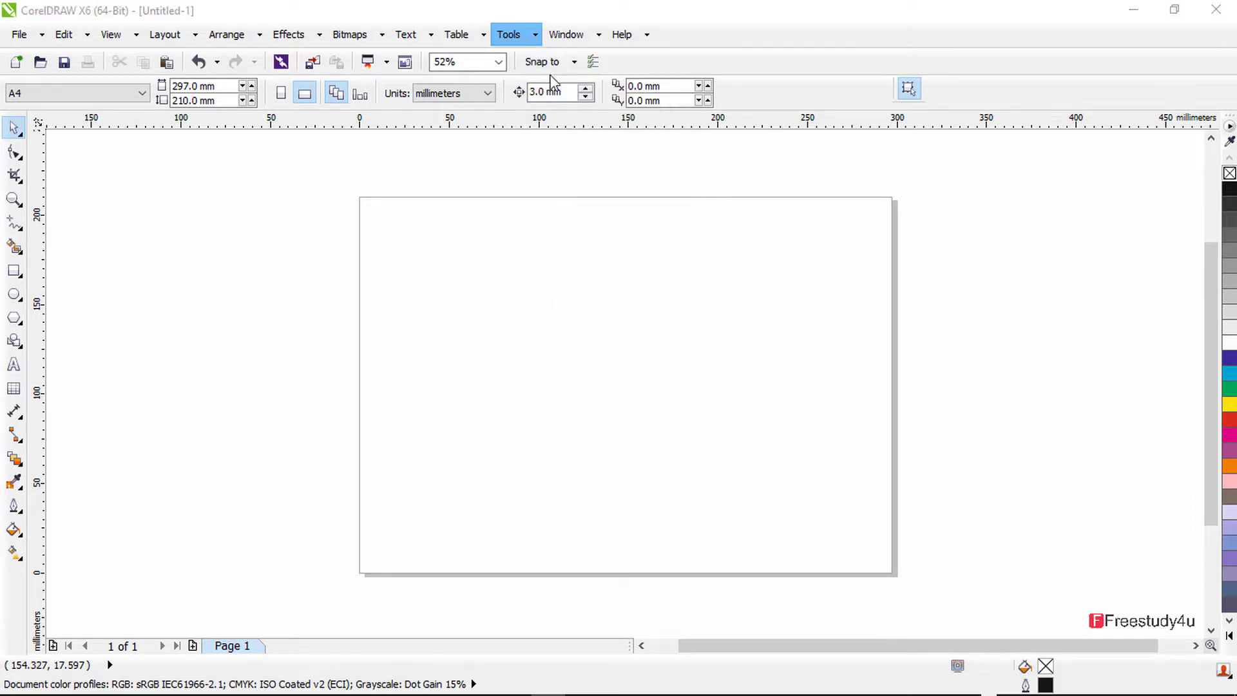
left_click_drag(549, 159, 583, 137)
left_click(391, 150)
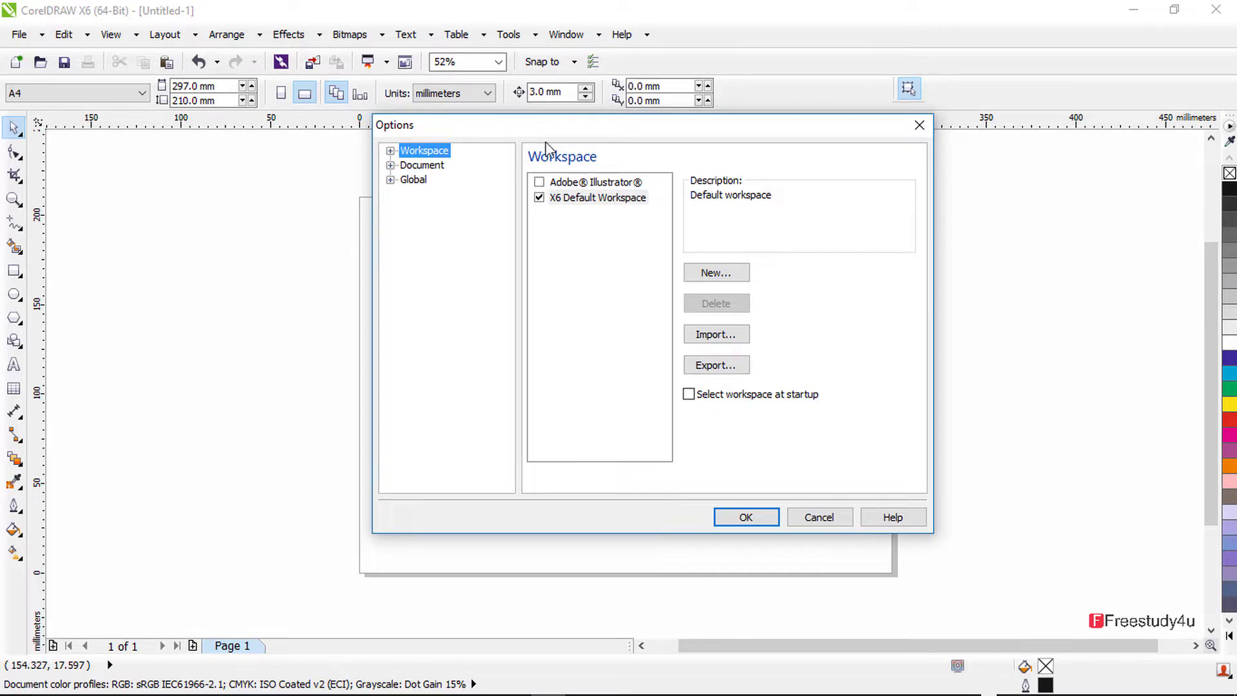
left_click(539, 197)
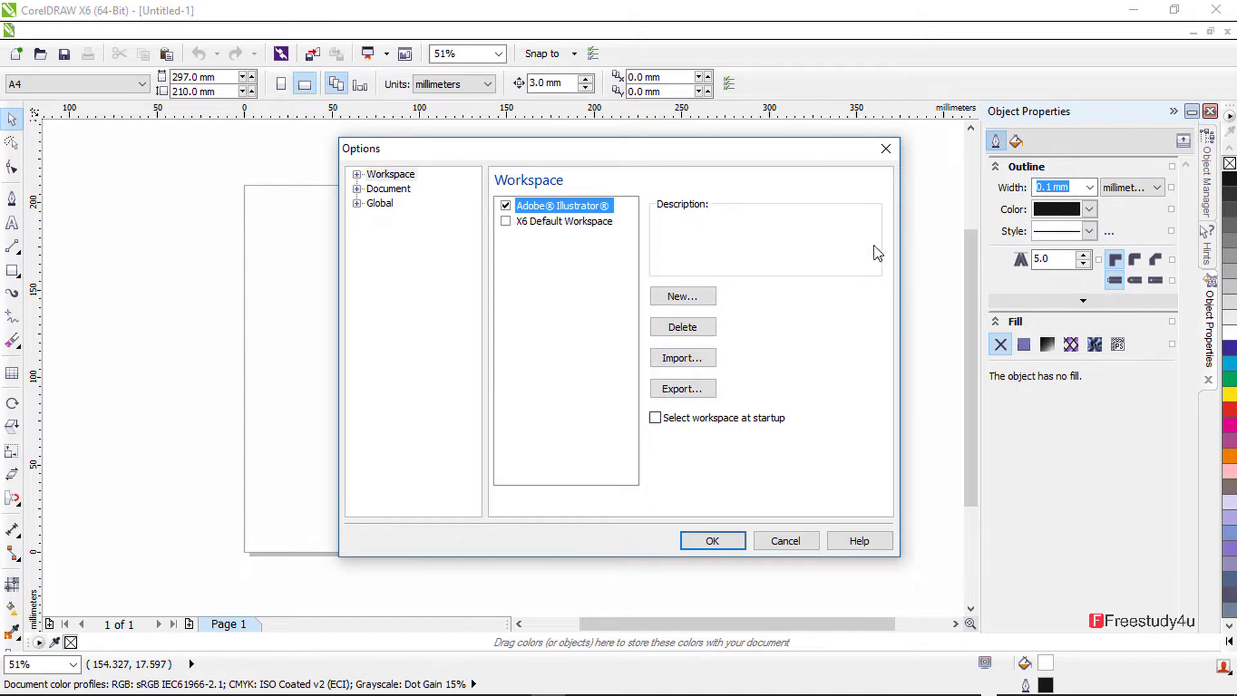
left_click(715, 540)
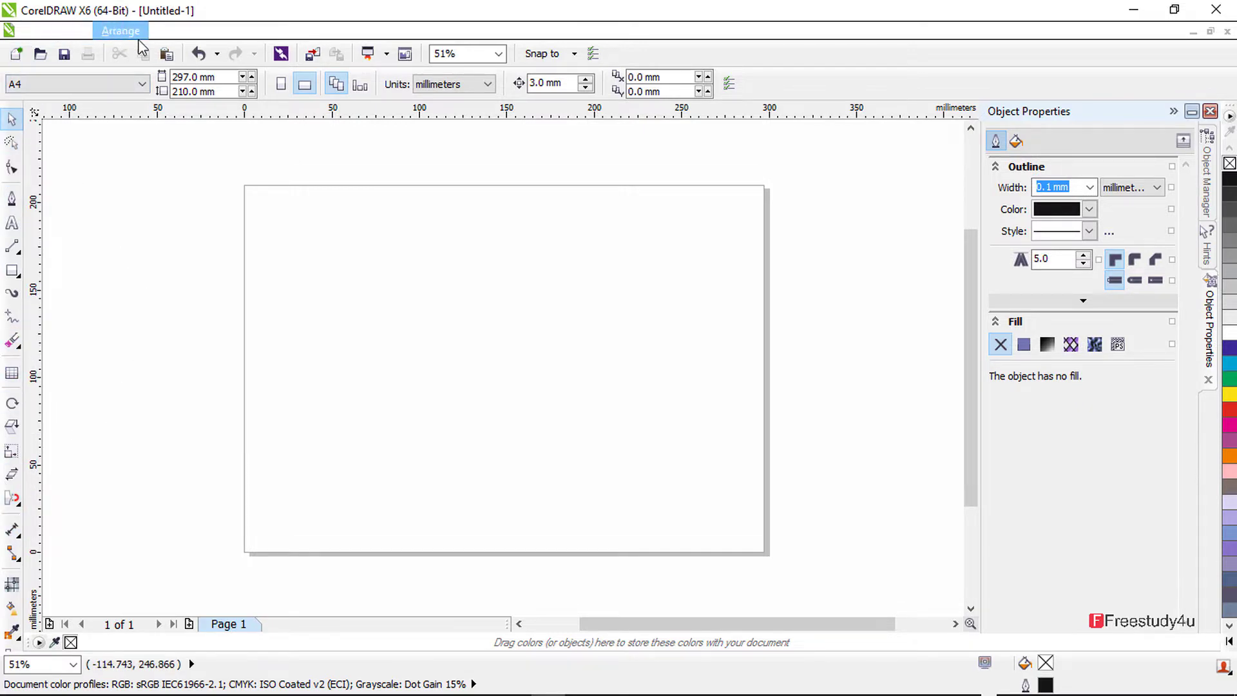
left_click(40, 31)
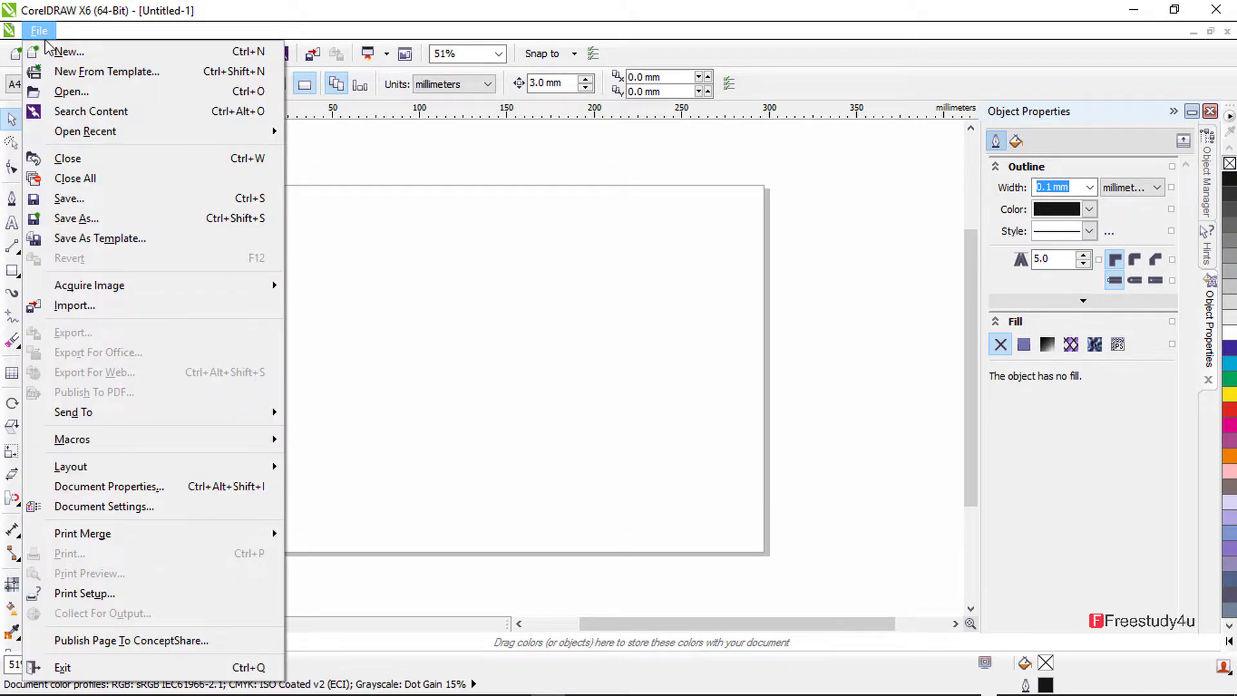
mouse_move(84, 32)
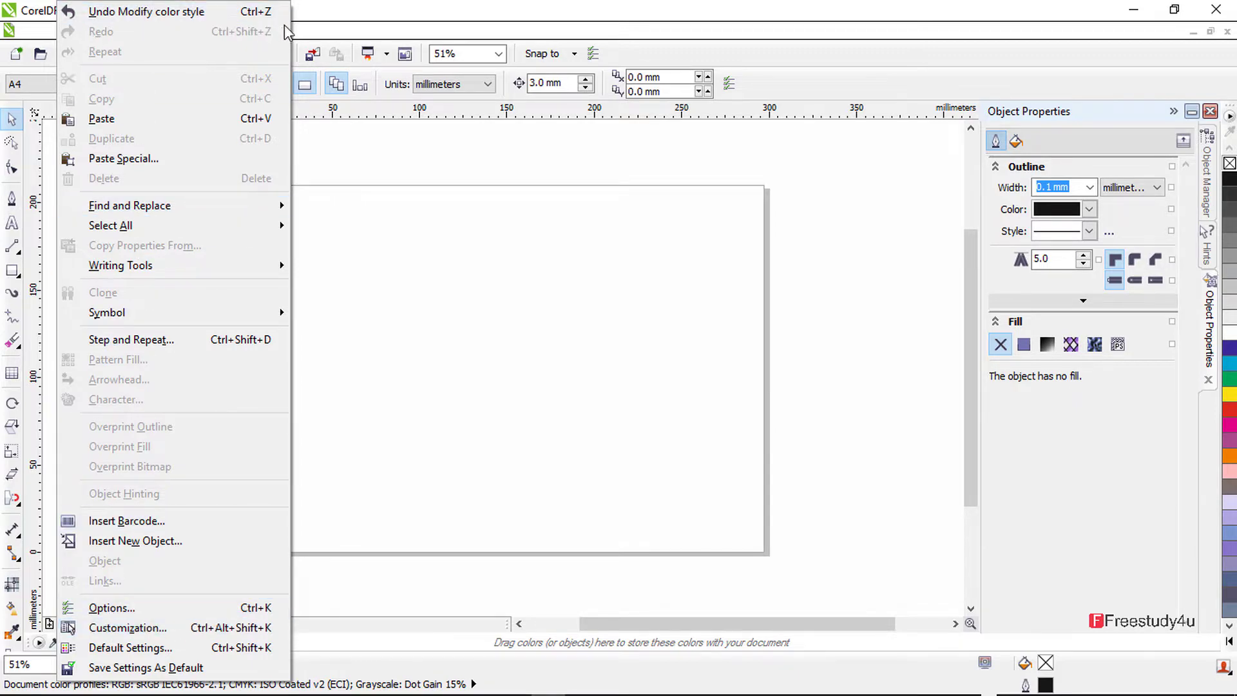
mouse_move(165, 29)
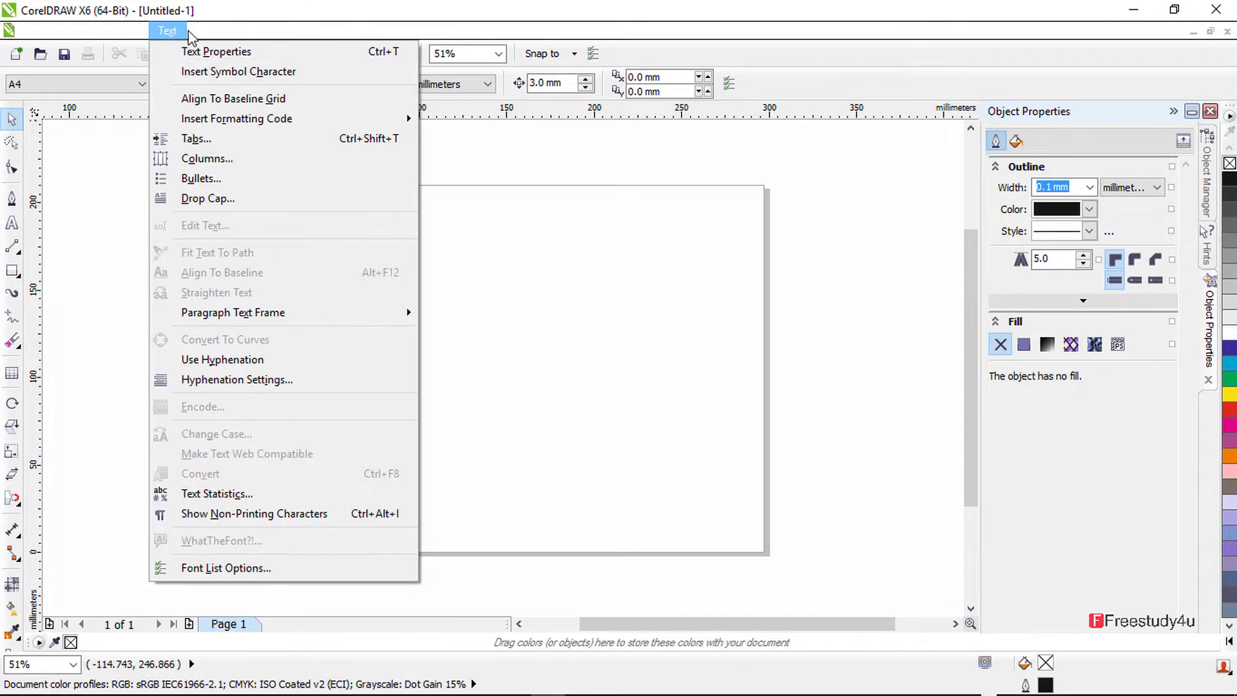
mouse_move(245, 33)
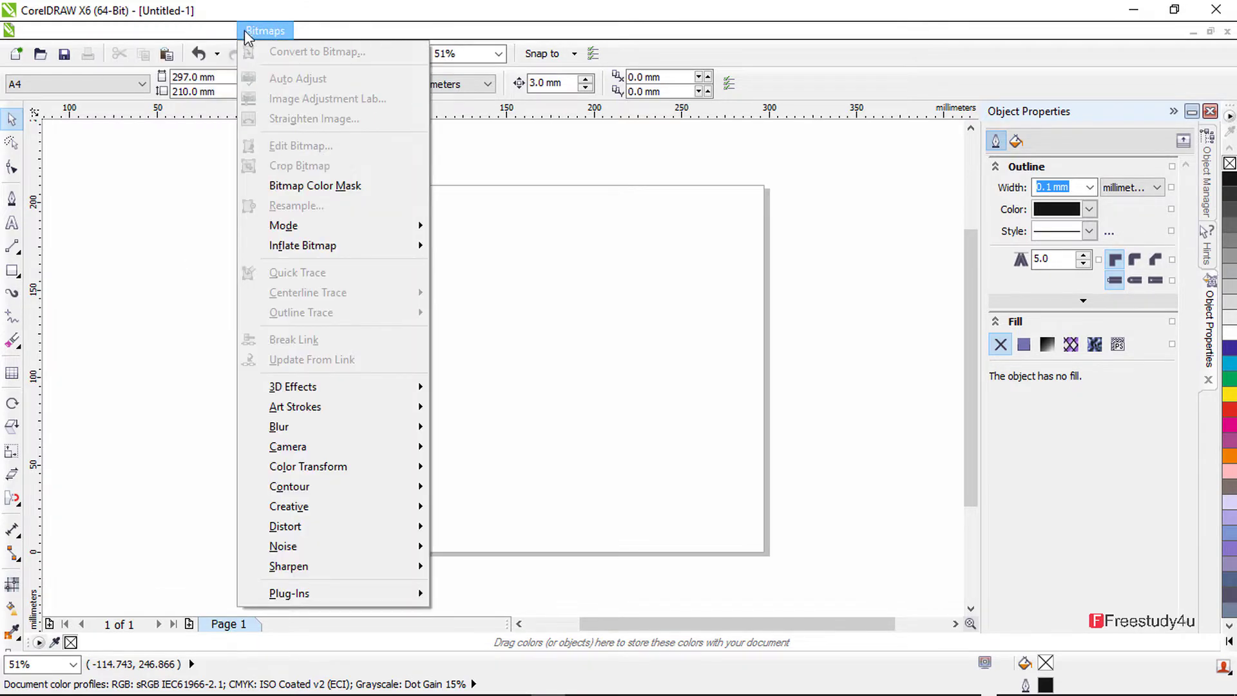
mouse_move(317, 35)
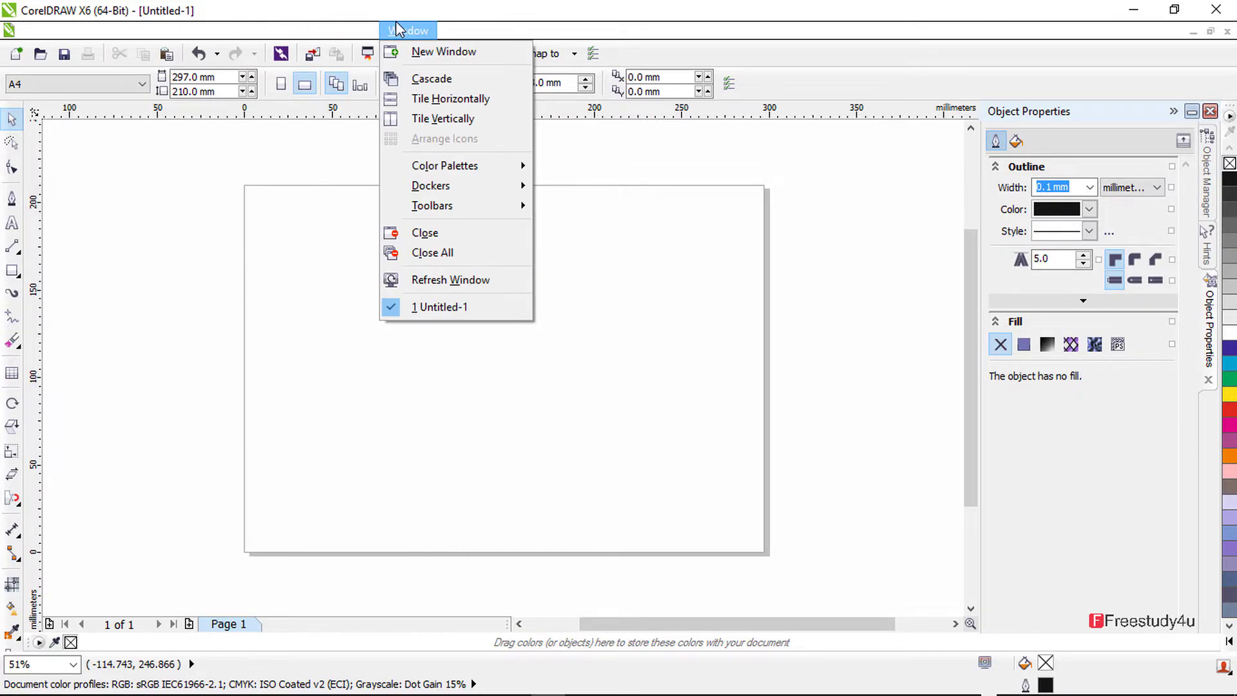
mouse_move(363, 29)
mouse_move(476, 32)
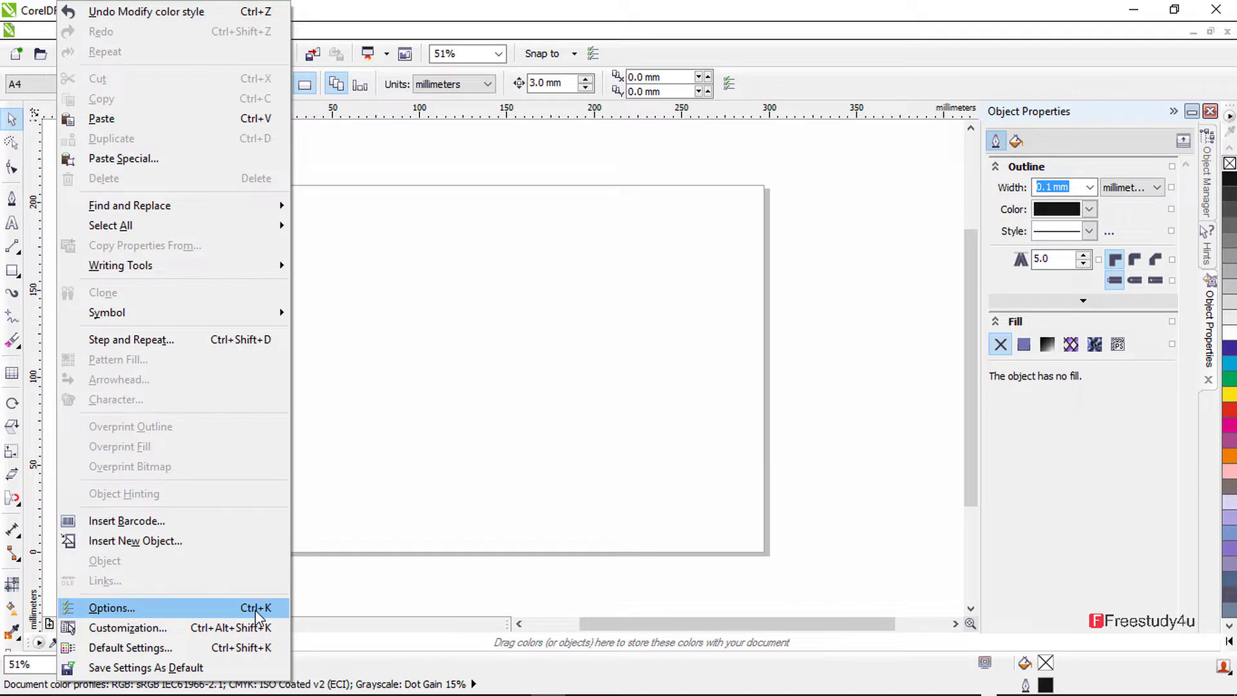
Step: Restore the X6 Default Workspace in the program options
left_click(130, 612)
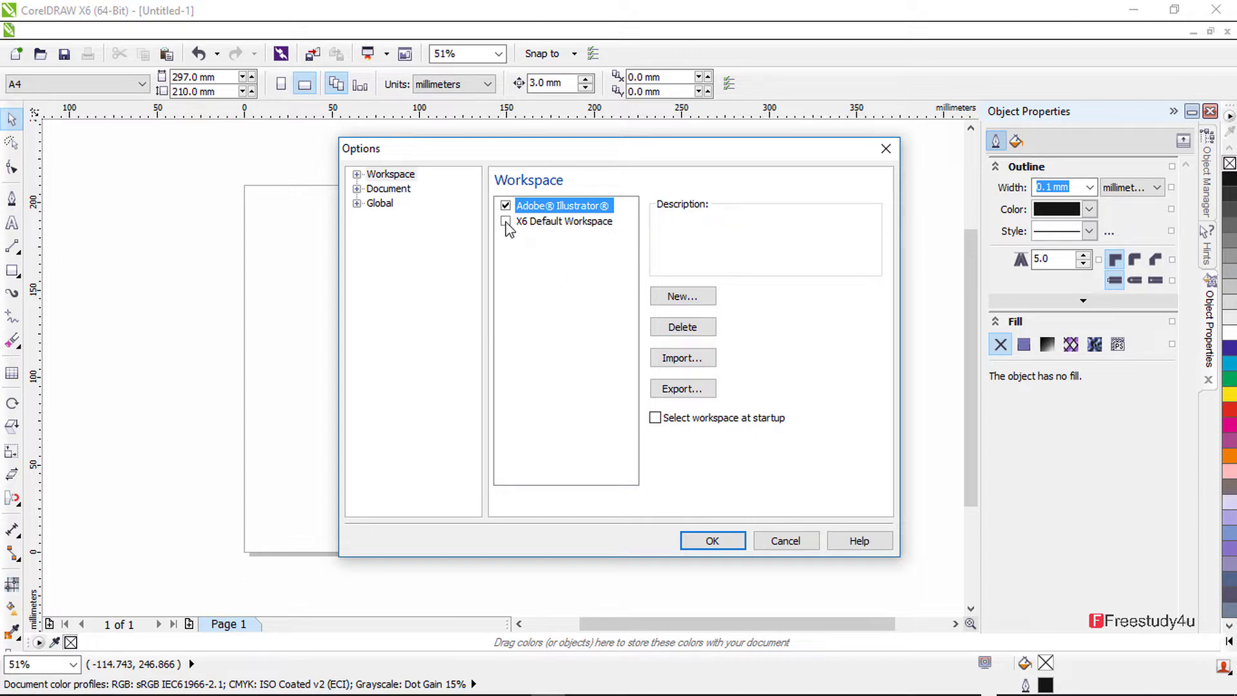
left_click(506, 219)
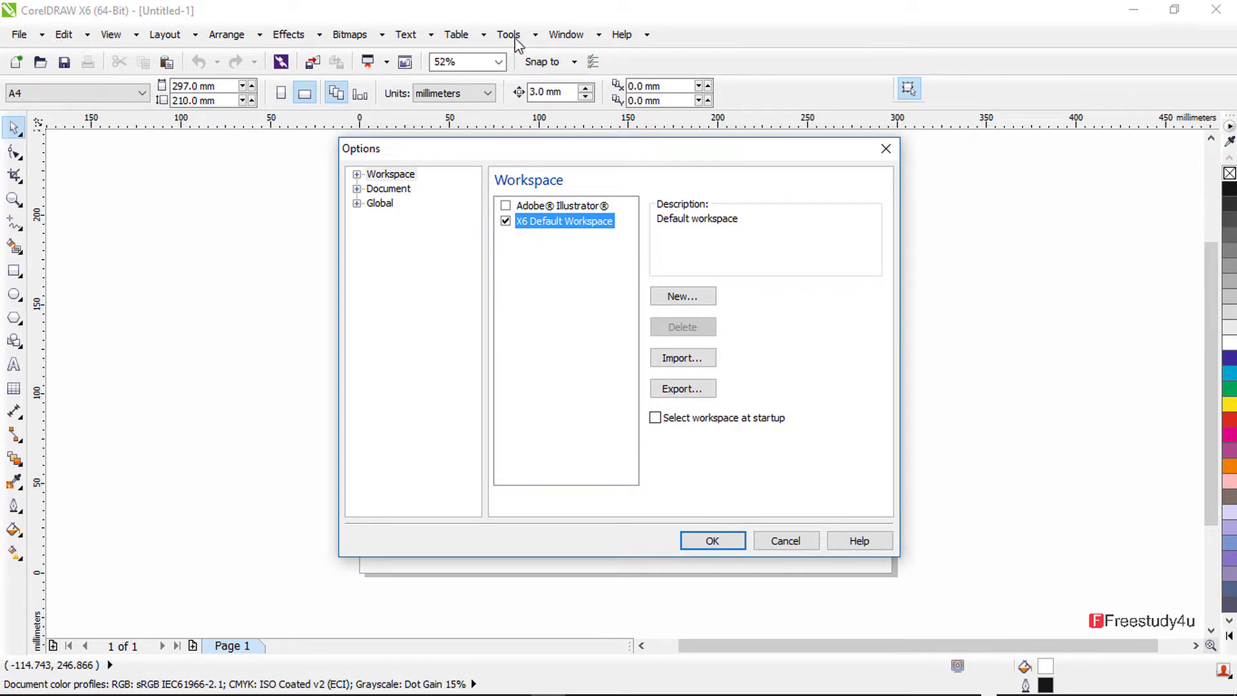
left_click(711, 541)
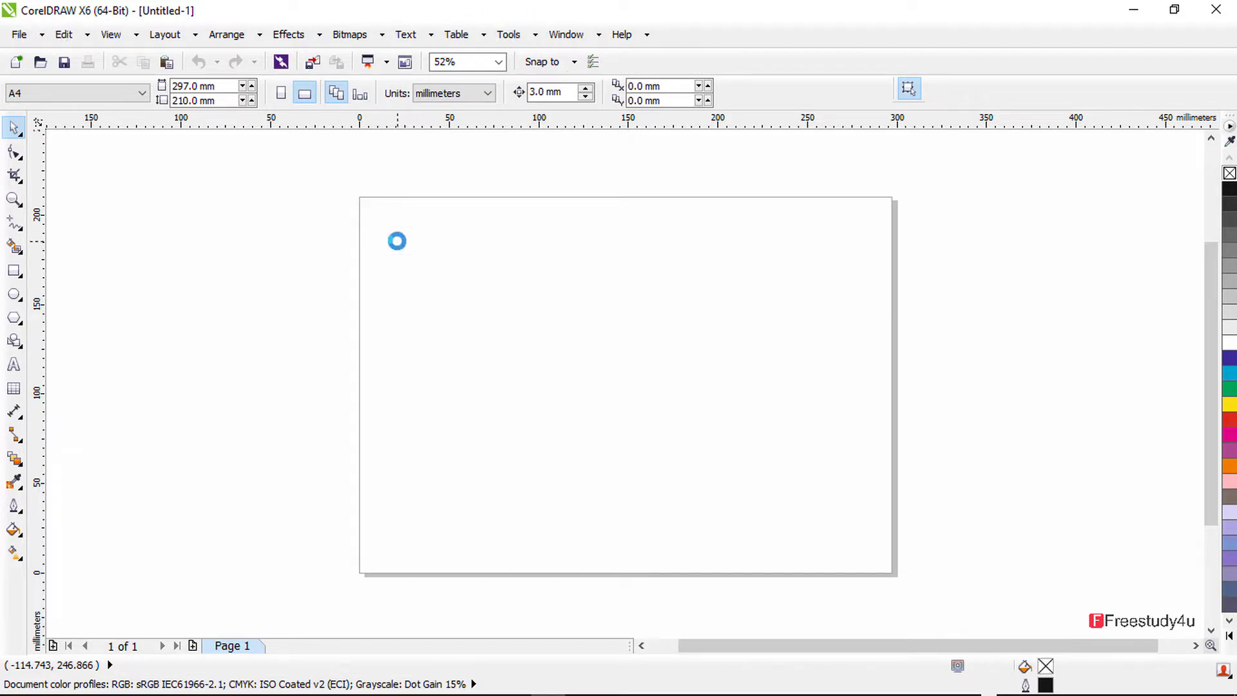
Step: Examine the start-up choices in the General workspace options and leave the dialog without changing anything
left_click(509, 34)
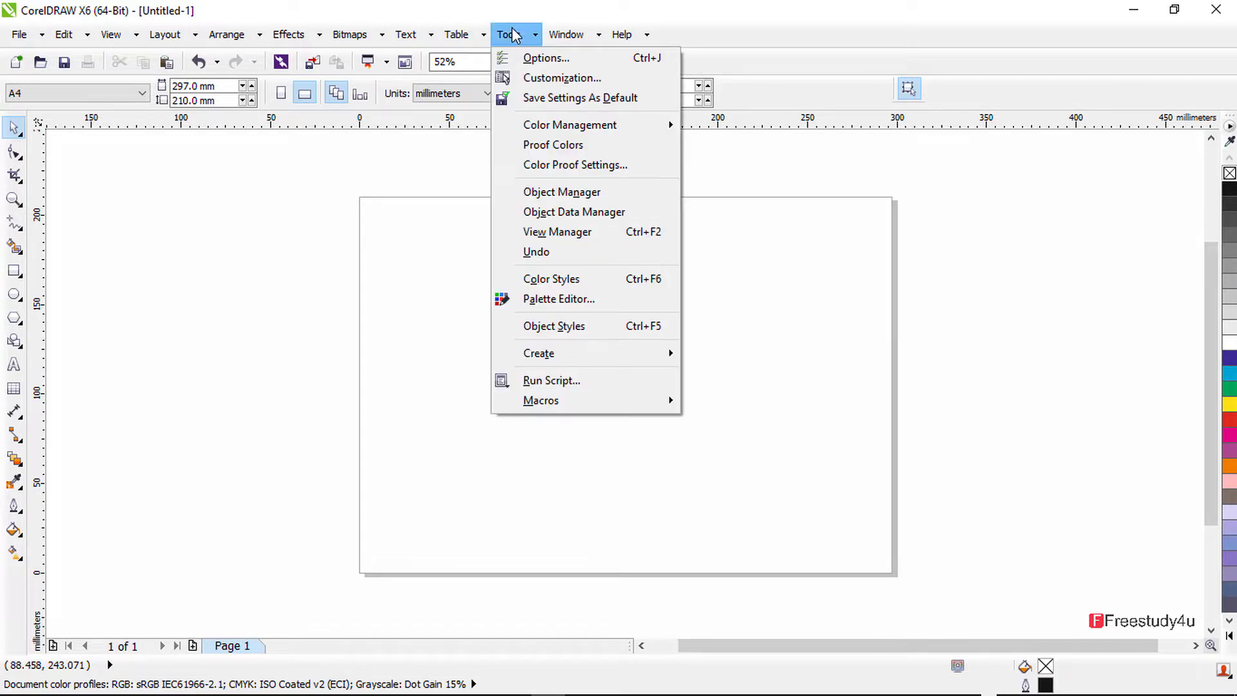
left_click(651, 61)
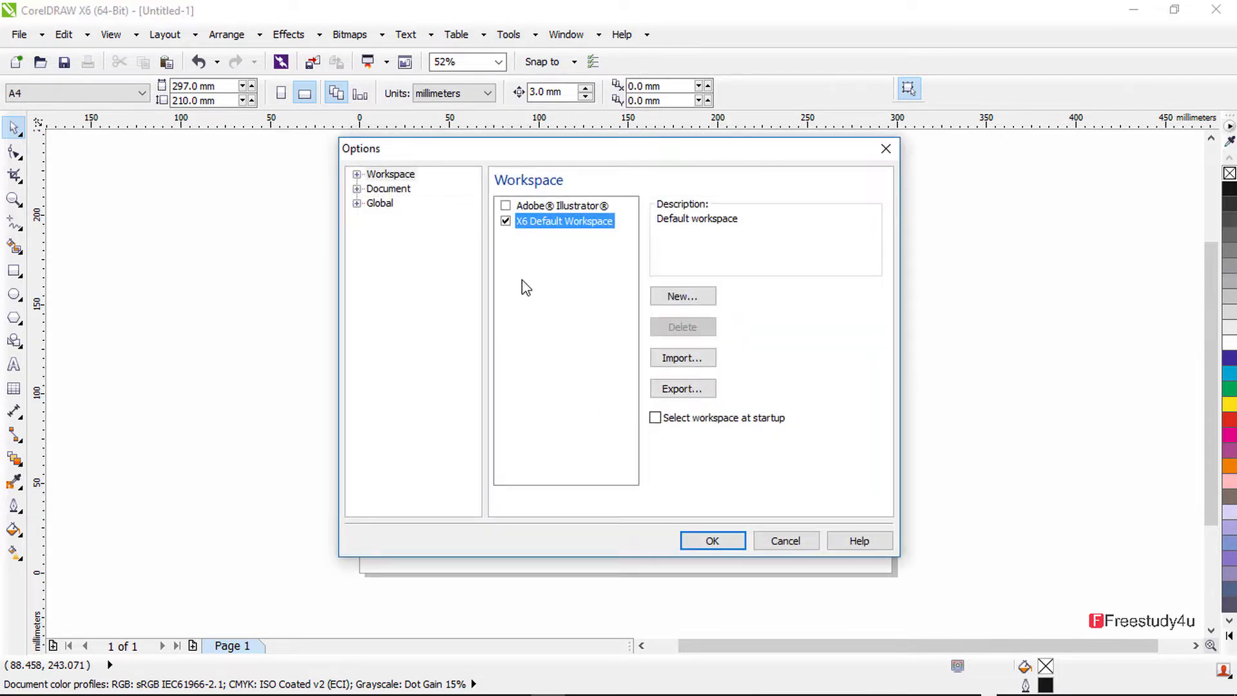
left_click(356, 174)
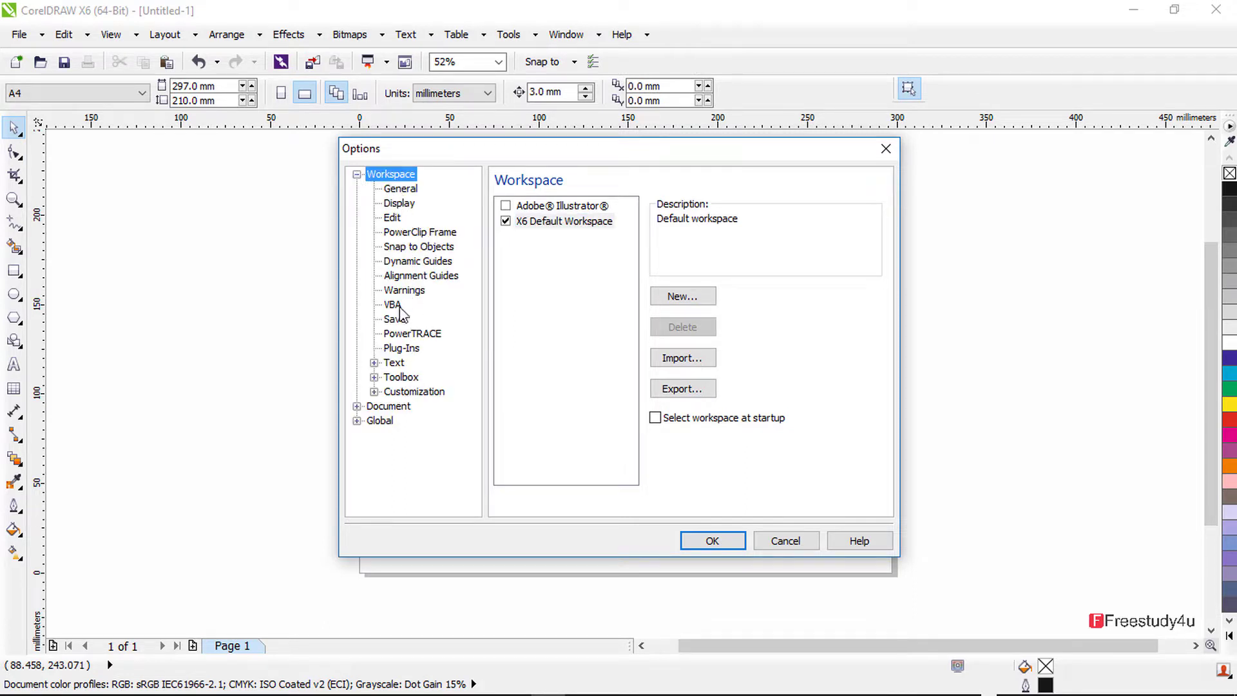
left_click(401, 189)
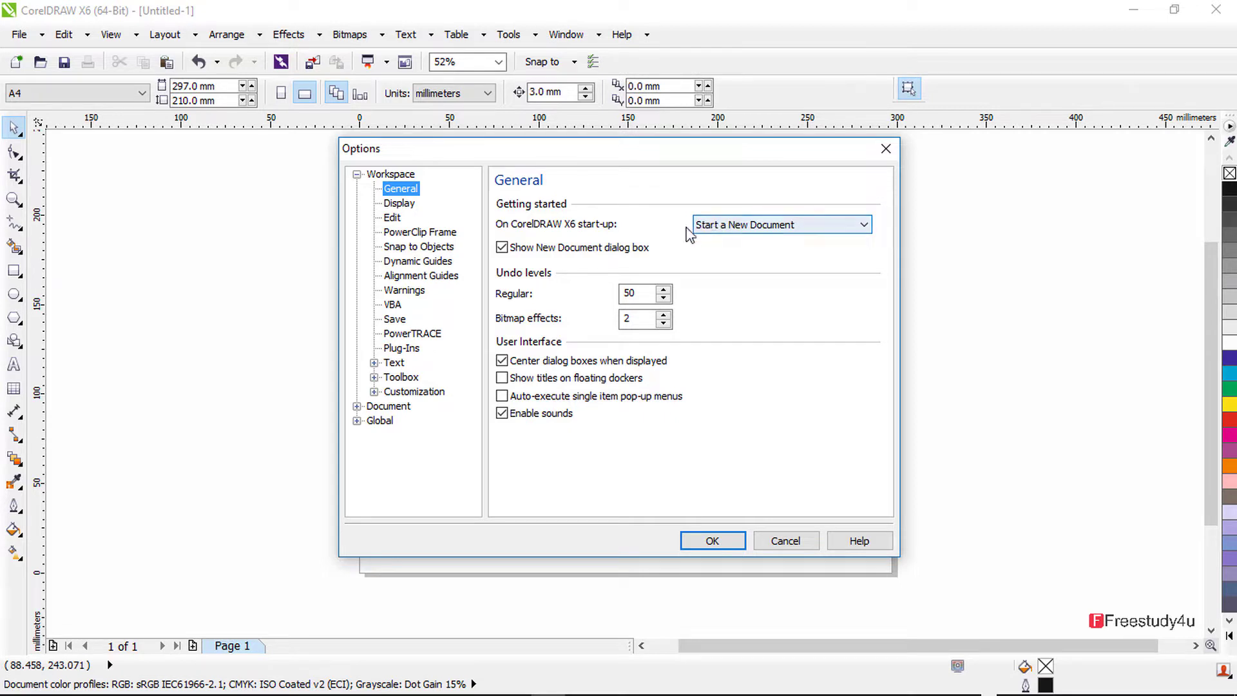
left_click(776, 226)
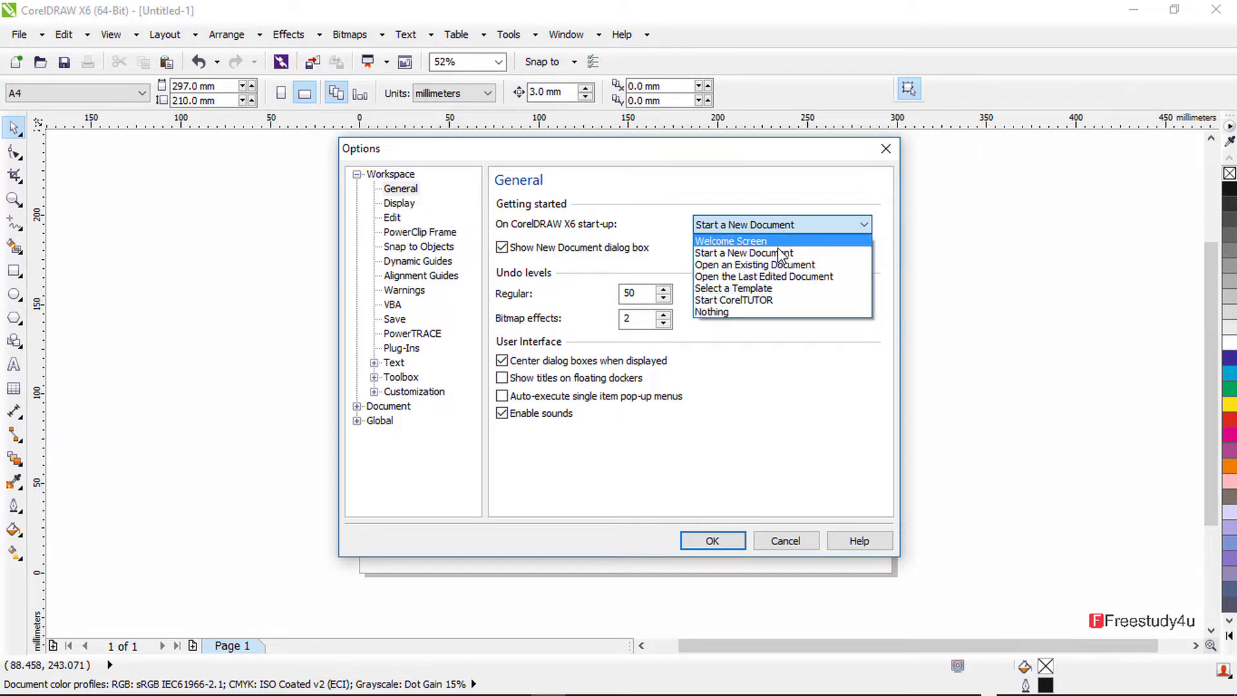
left_click(774, 224)
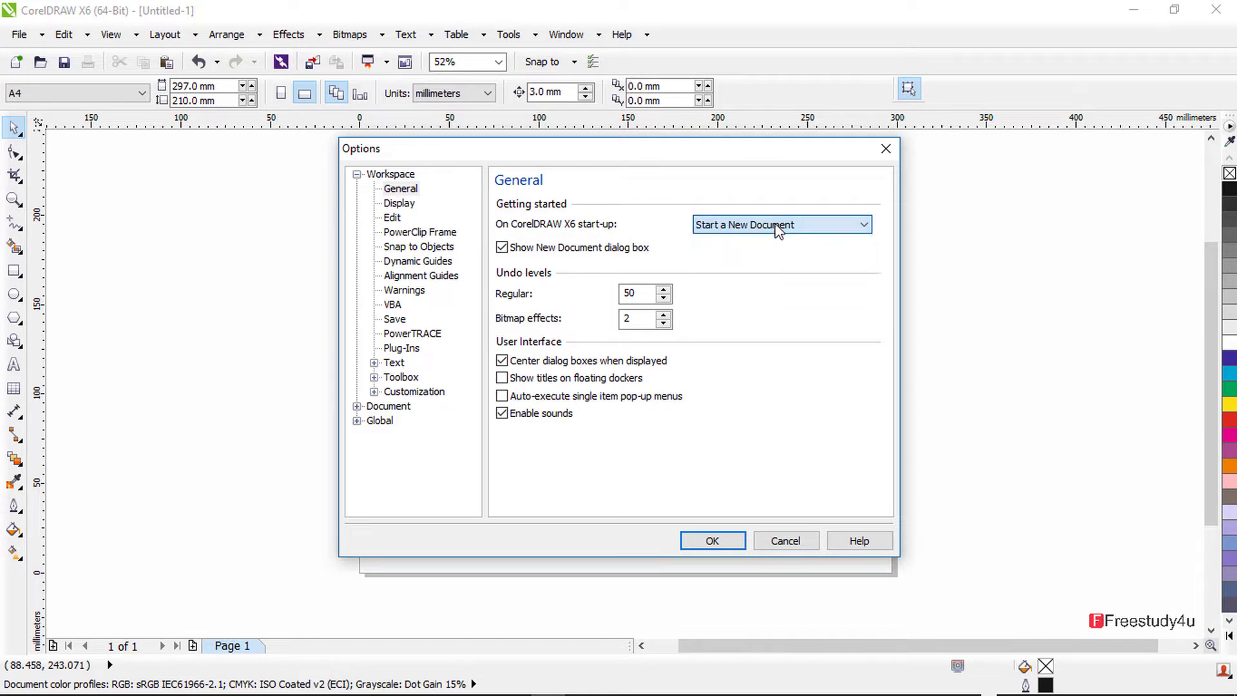
left_click(775, 543)
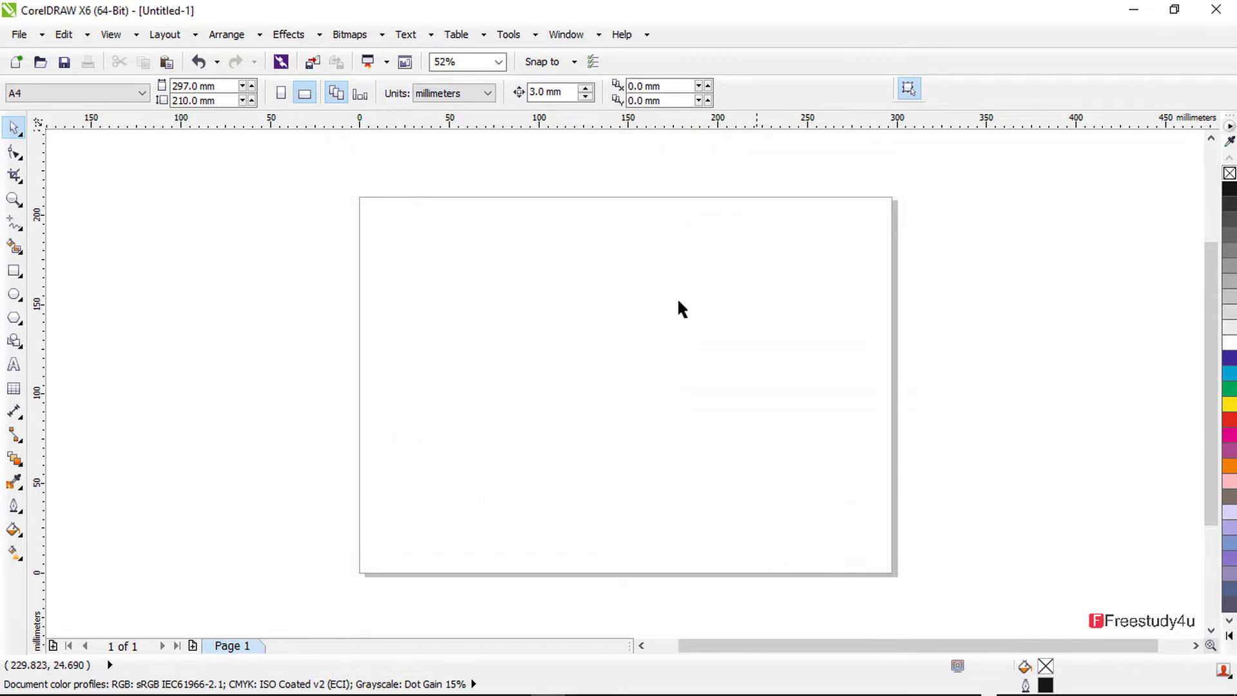
Step: Restart CorelDRAW X6 and create a new A4 landscape document with the preset settings
left_click(1217, 8)
left_click(619, 399)
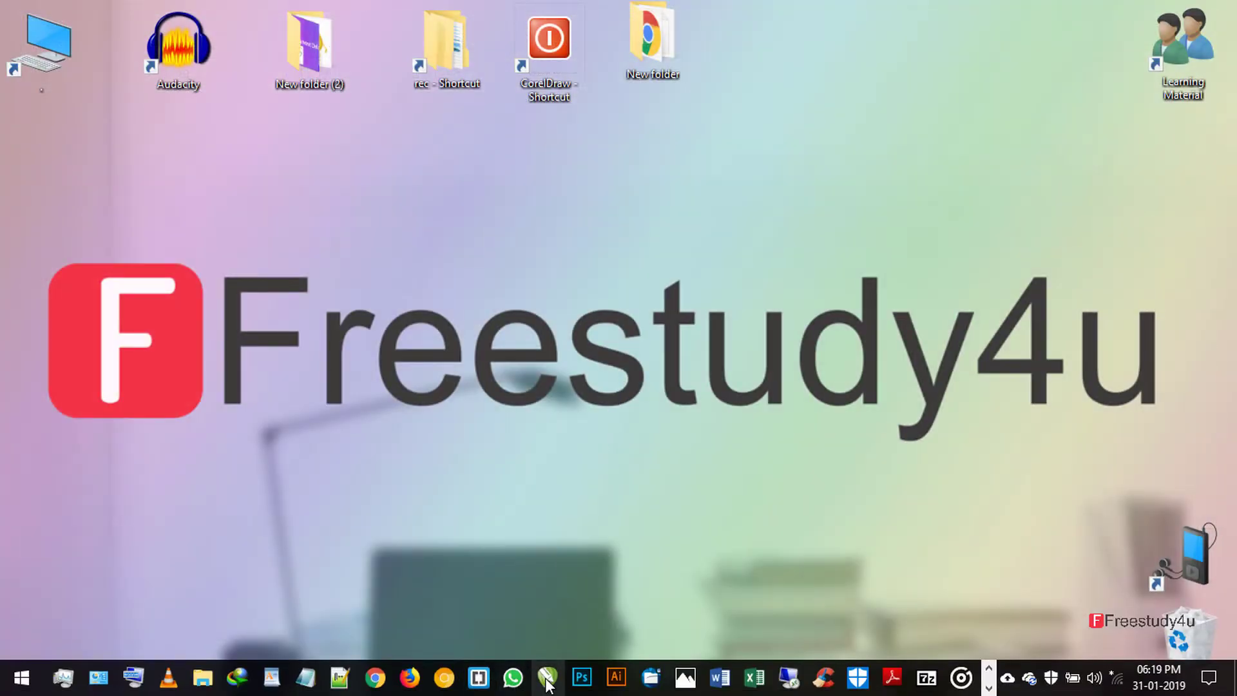
left_click(547, 678)
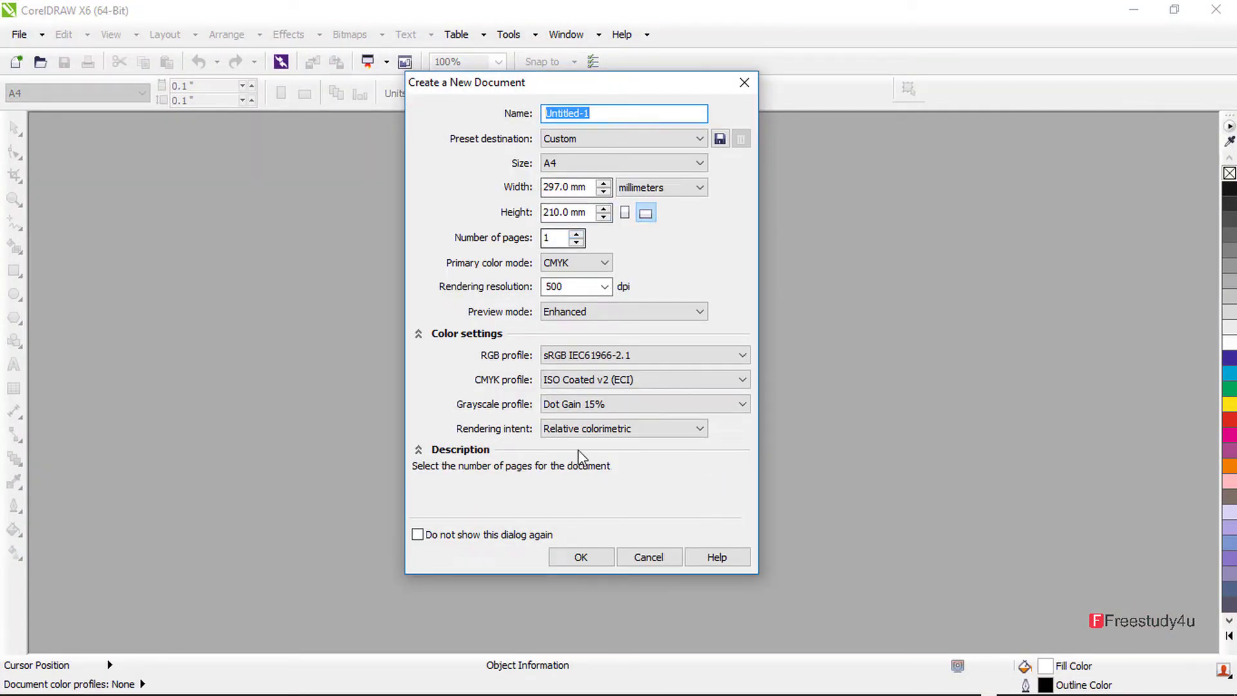
left_click(584, 556)
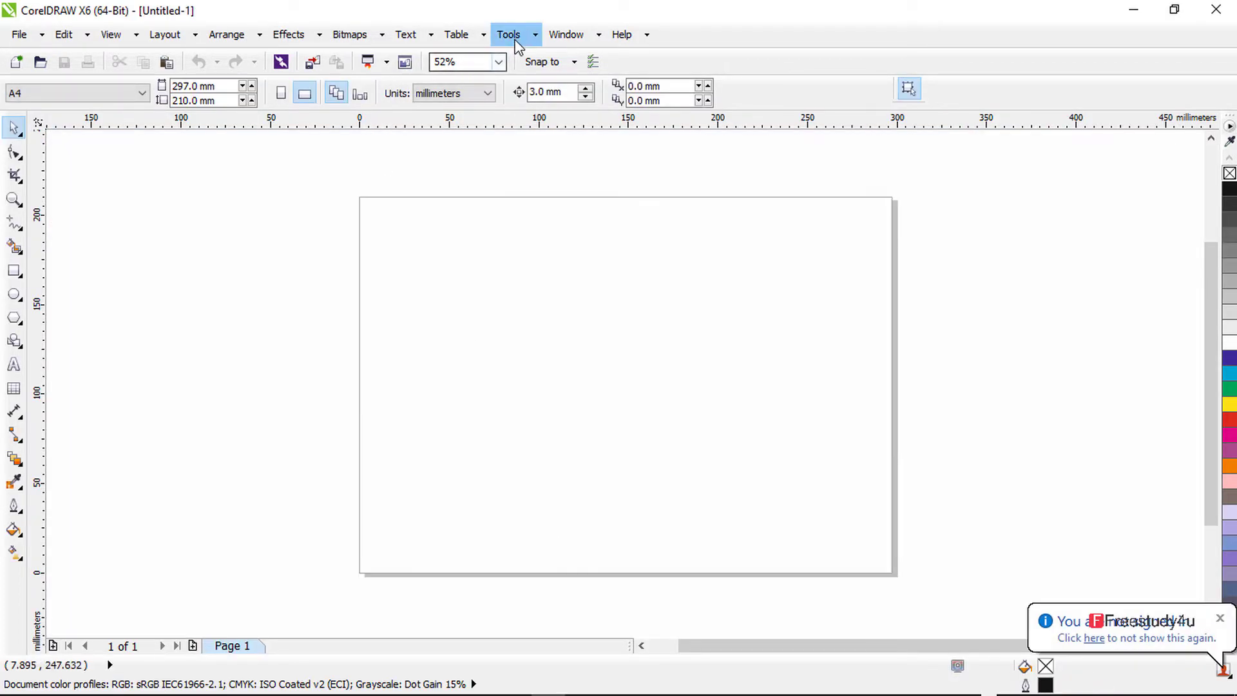
Step: Set the CorelDRAW X6 start-up action to Welcome Screen in the General workspace options
left_click(509, 35)
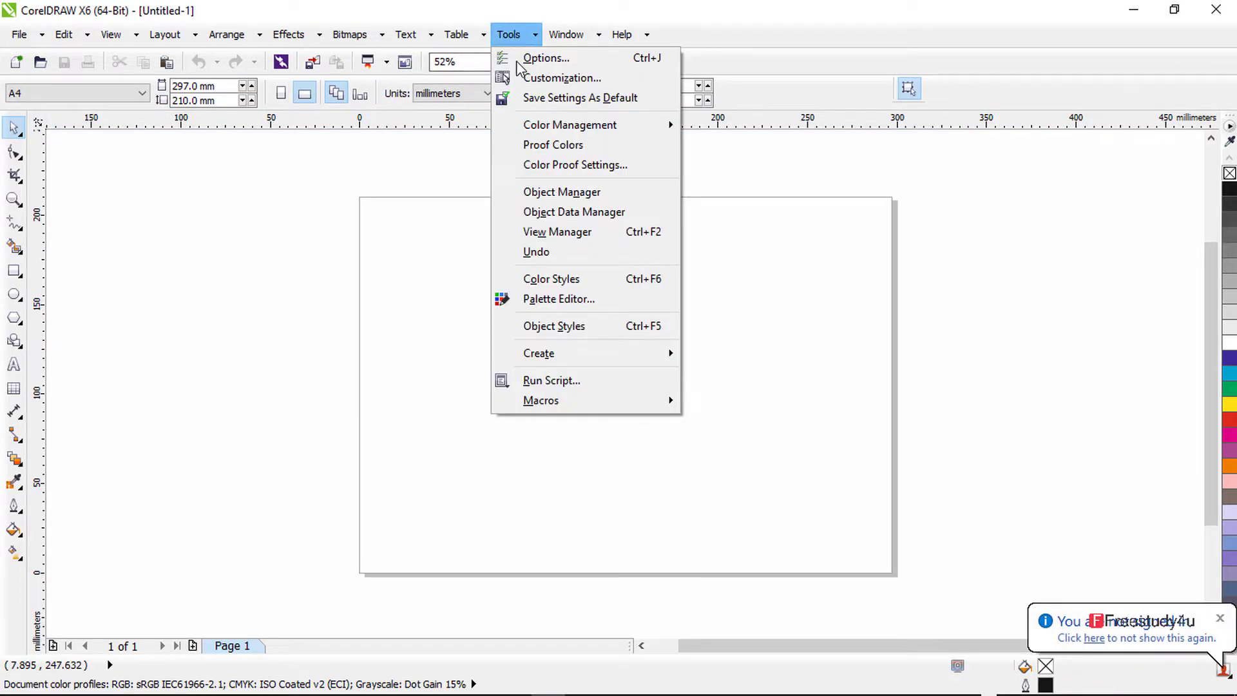
left_click(520, 59)
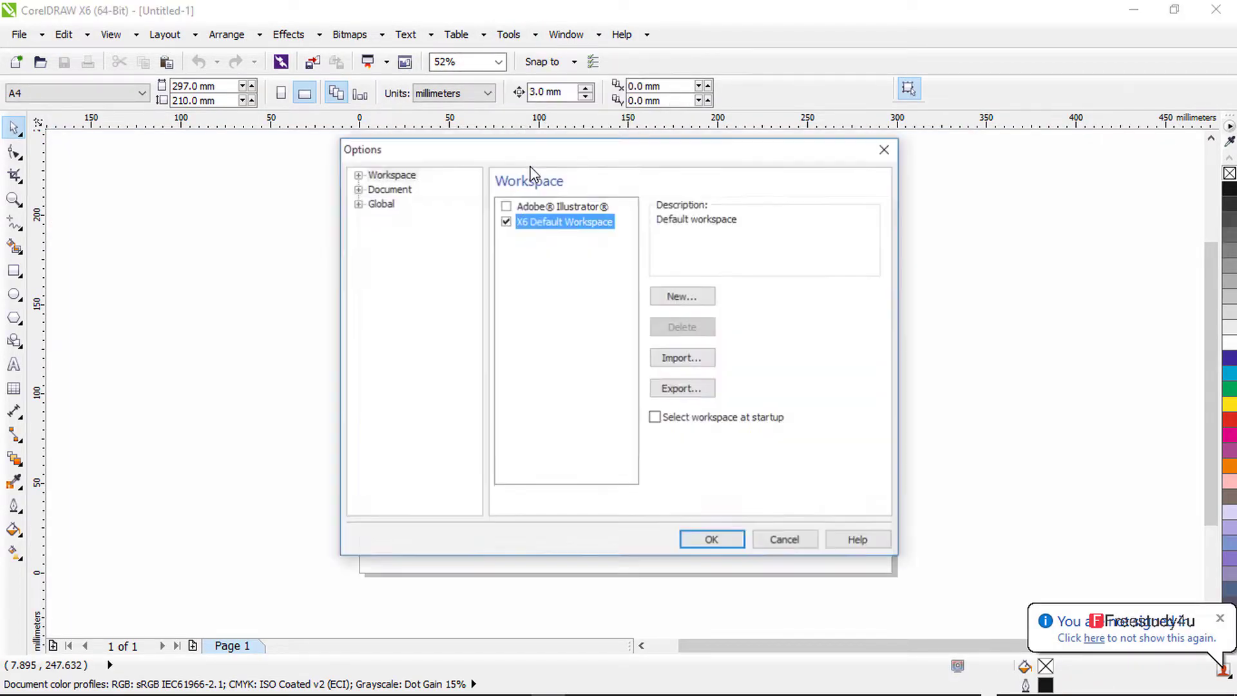
left_click(385, 177)
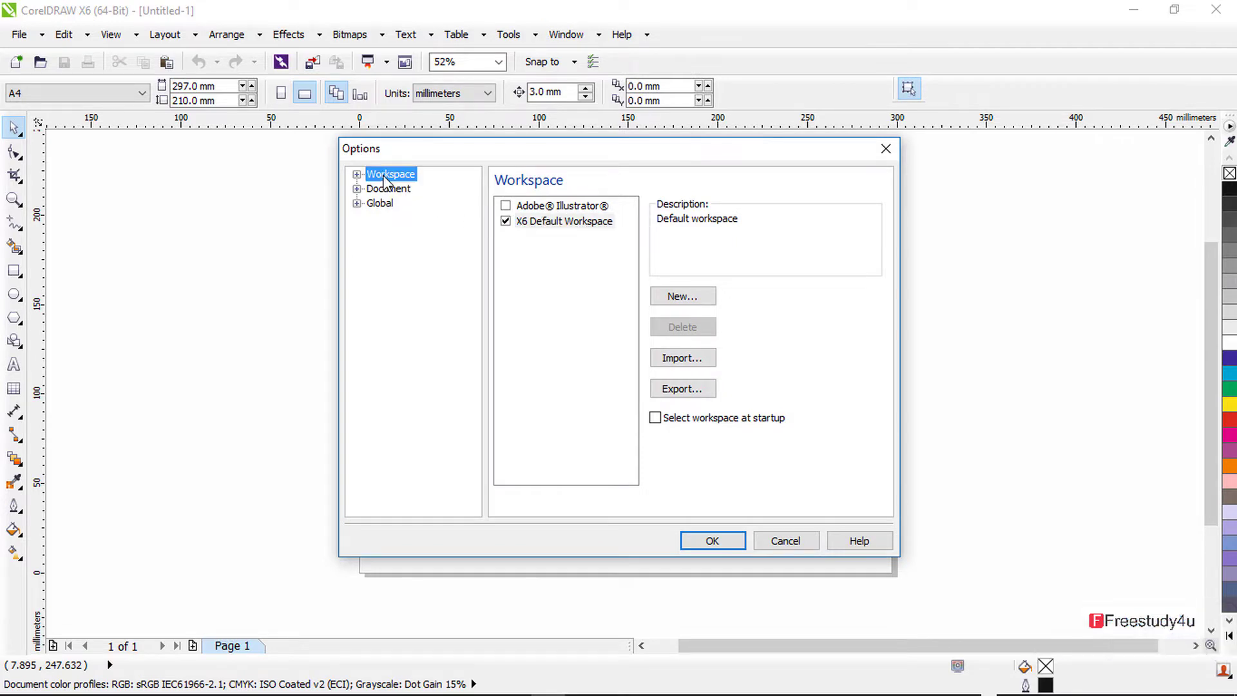
left_click(357, 175)
left_click(400, 190)
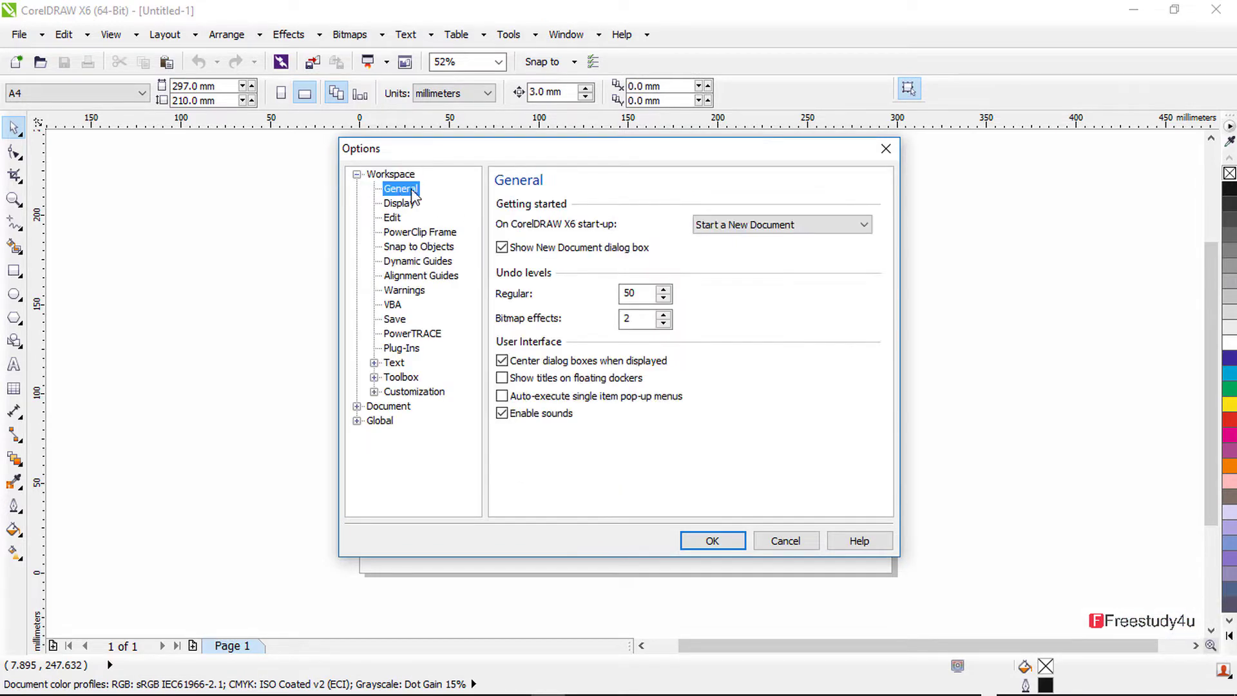
left_click(791, 221)
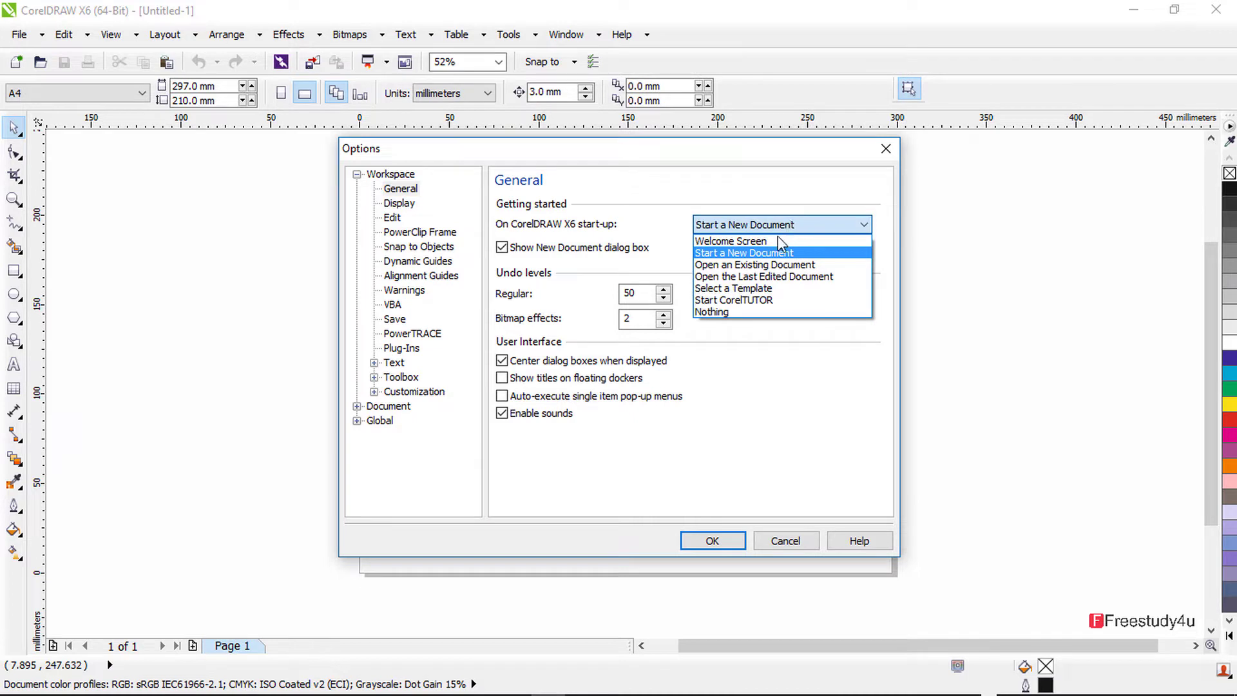
left_click(776, 241)
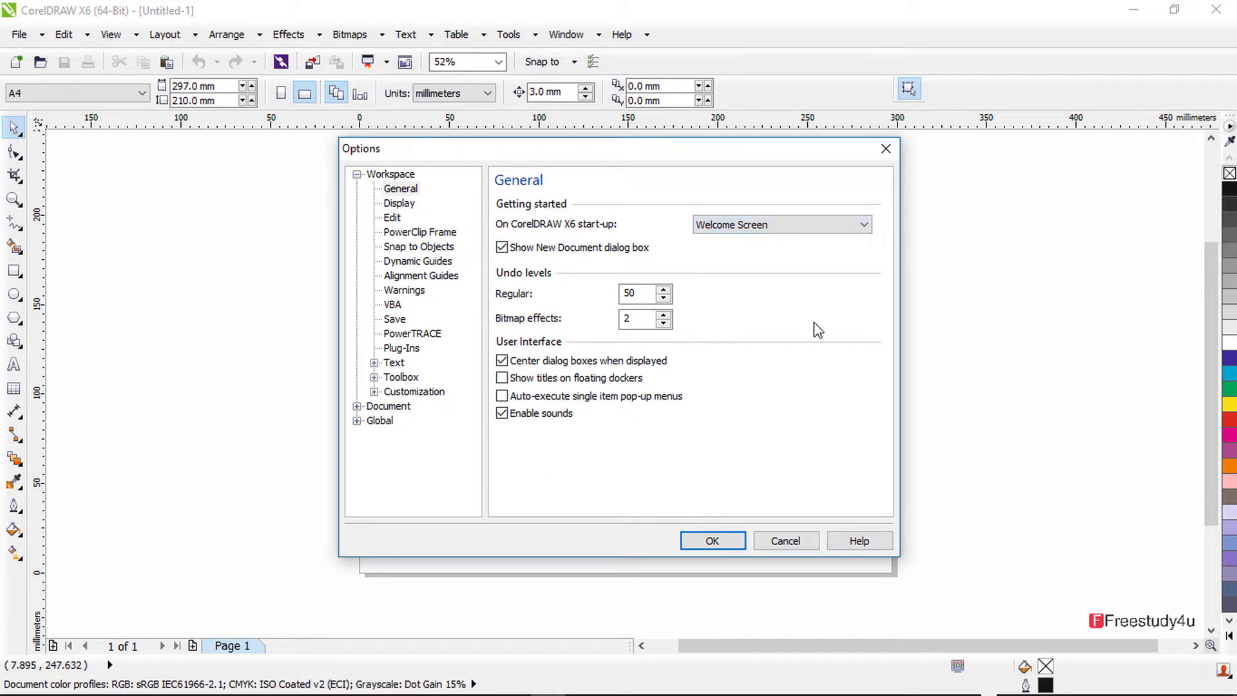
left_click(720, 544)
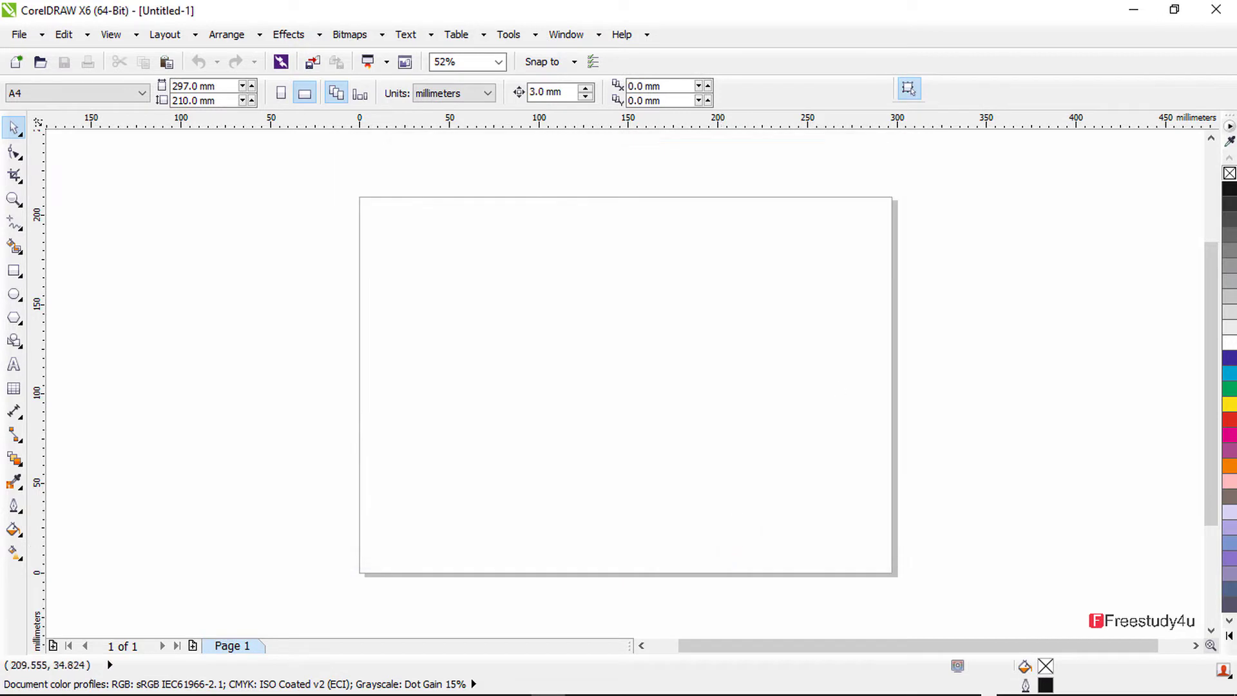
Step: Restart CorelDRAW X6 and create a new blank A4 landscape document from the Quick Start welcome screen
left_click(1218, 8)
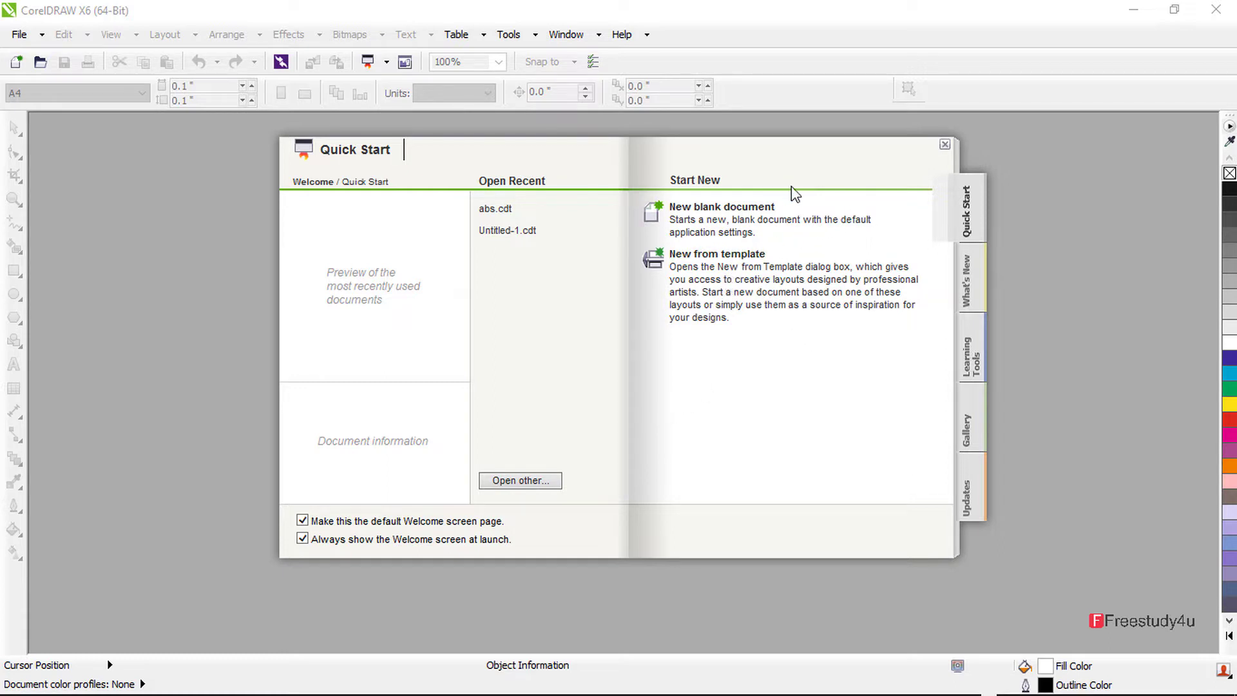
left_click(727, 210)
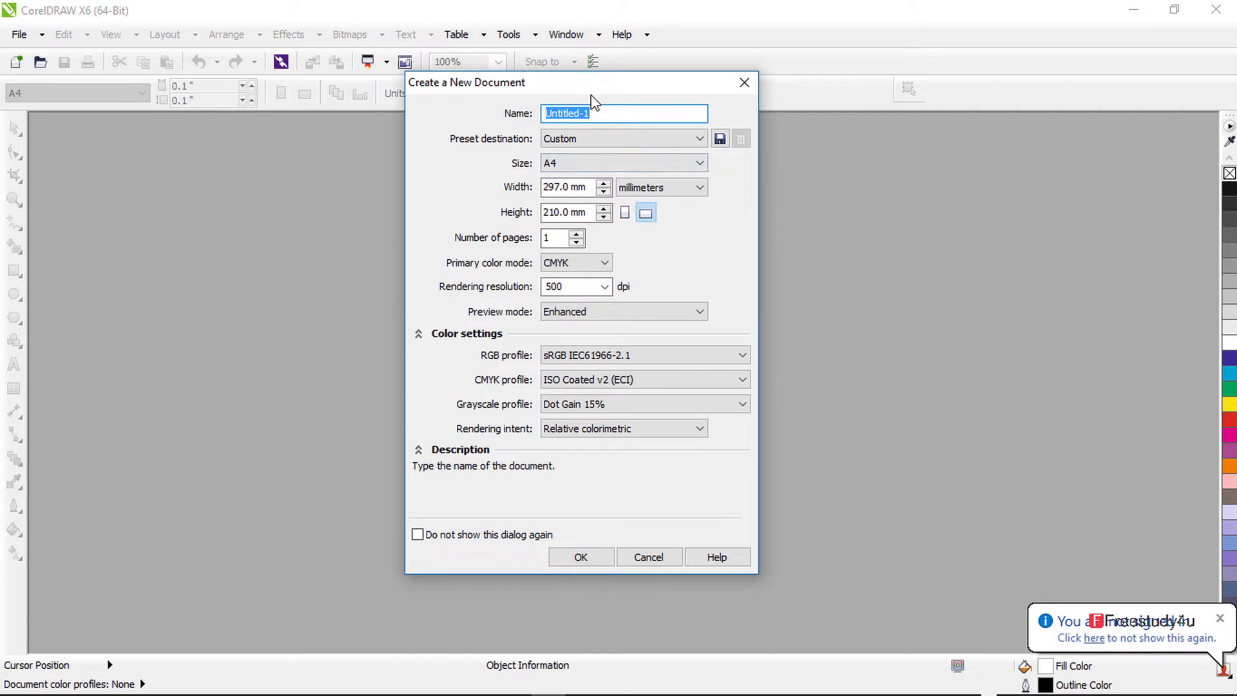
left_click_drag(584, 78, 591, 100)
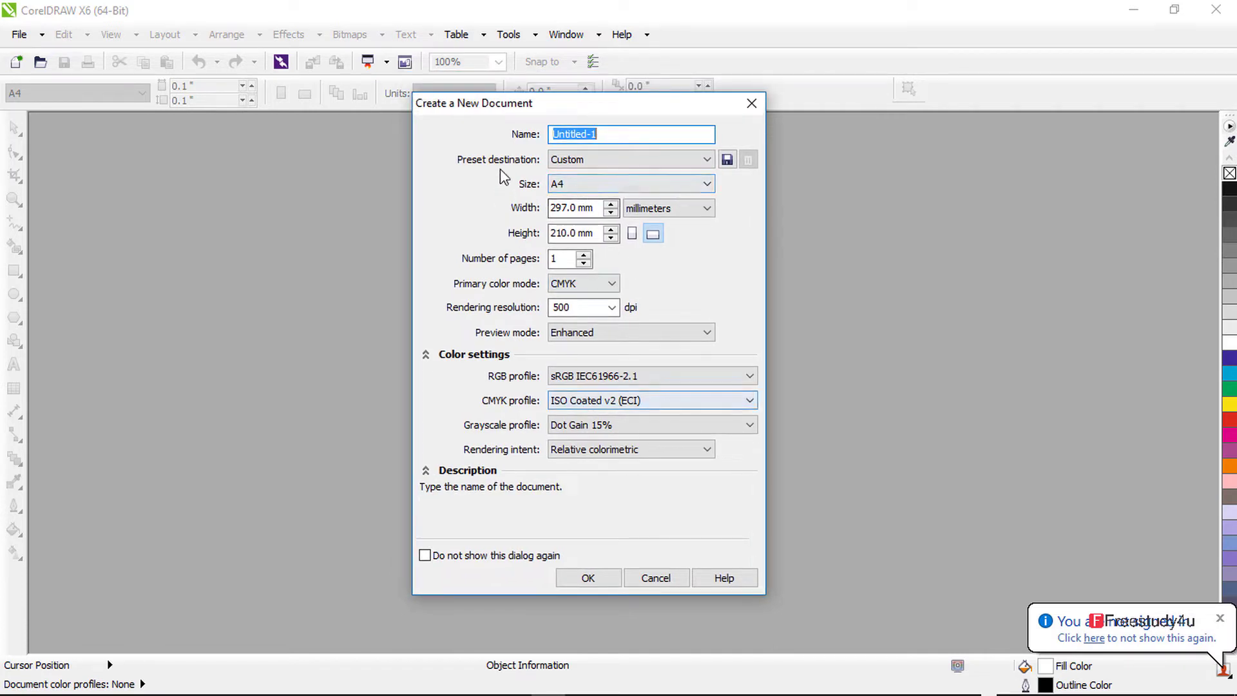
left_click(595, 580)
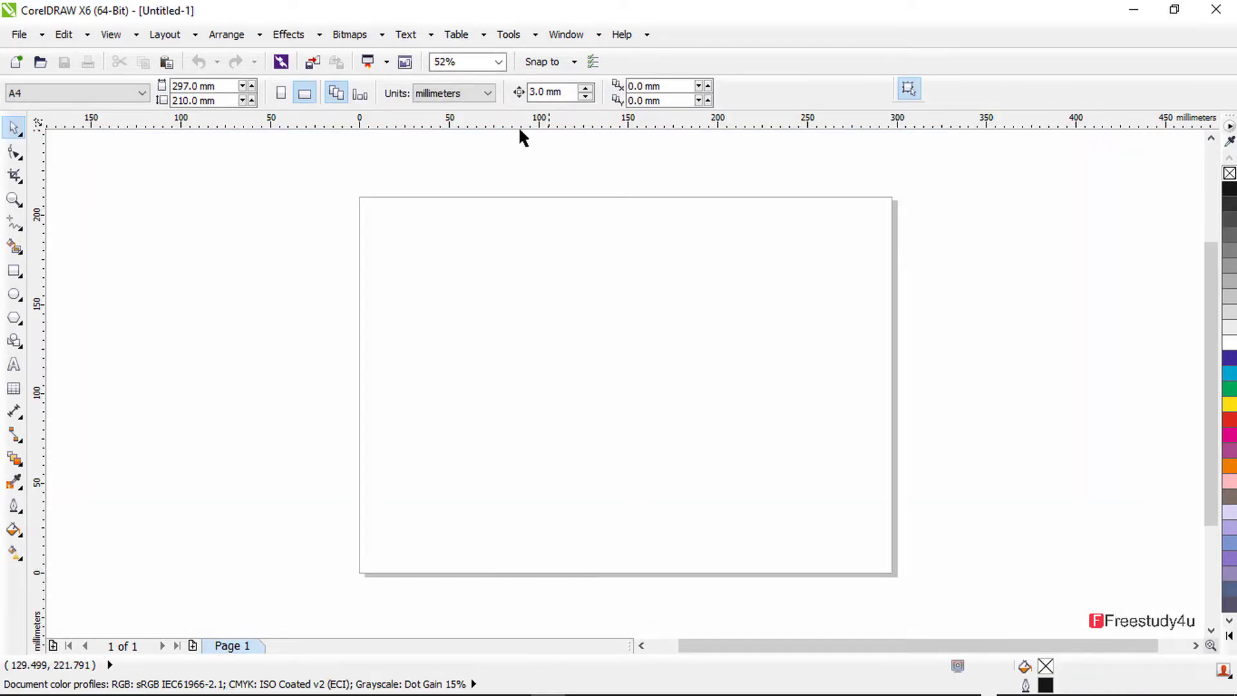
Step: Examine the start-up choices and the regular undo levels setting in the General workspace options
left_click(508, 35)
left_click(527, 57)
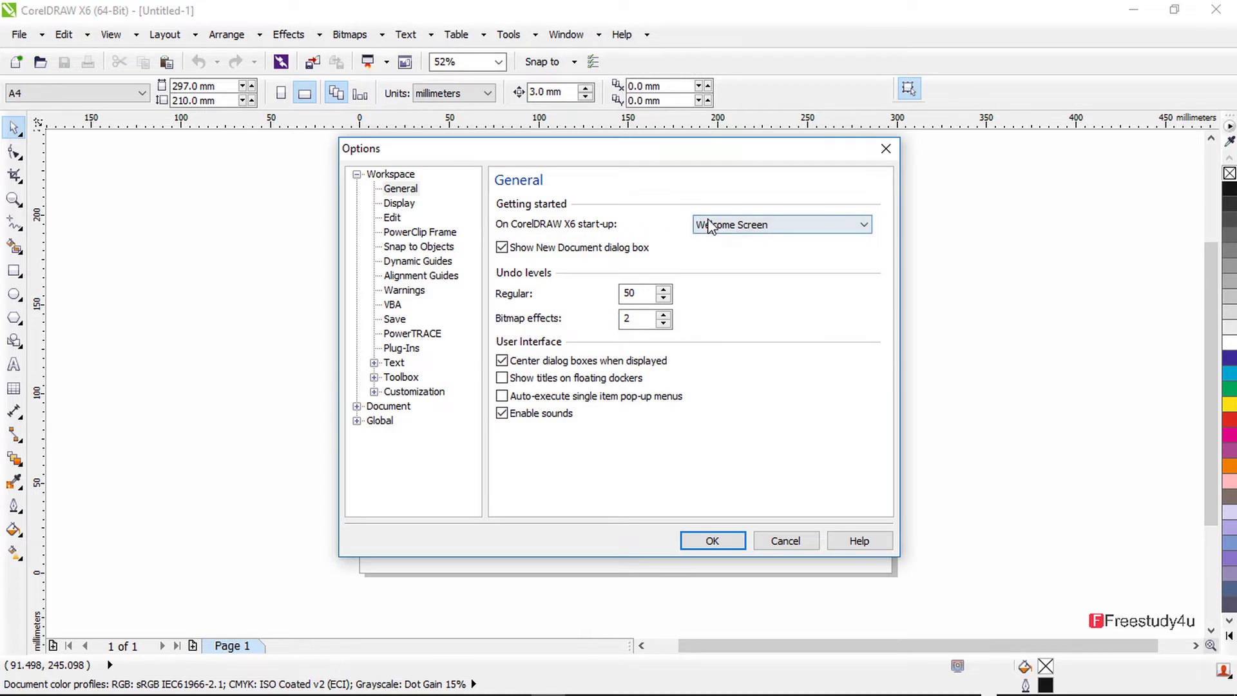
left_click(708, 223)
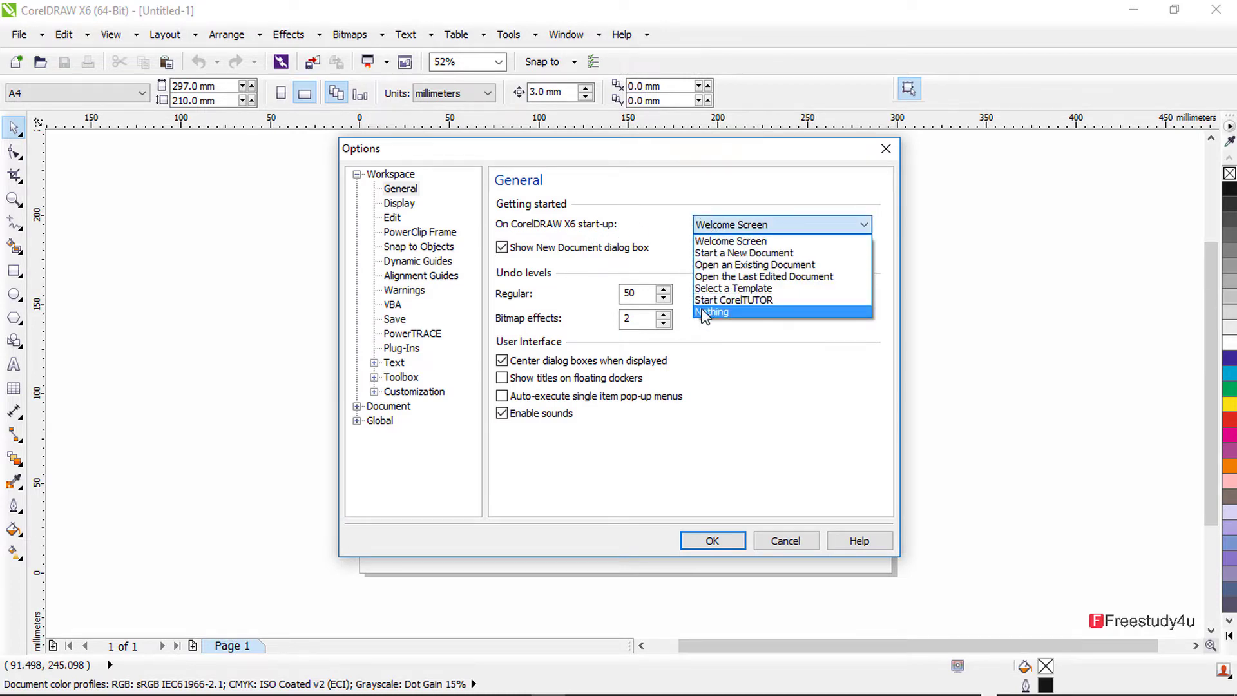
left_click(707, 223)
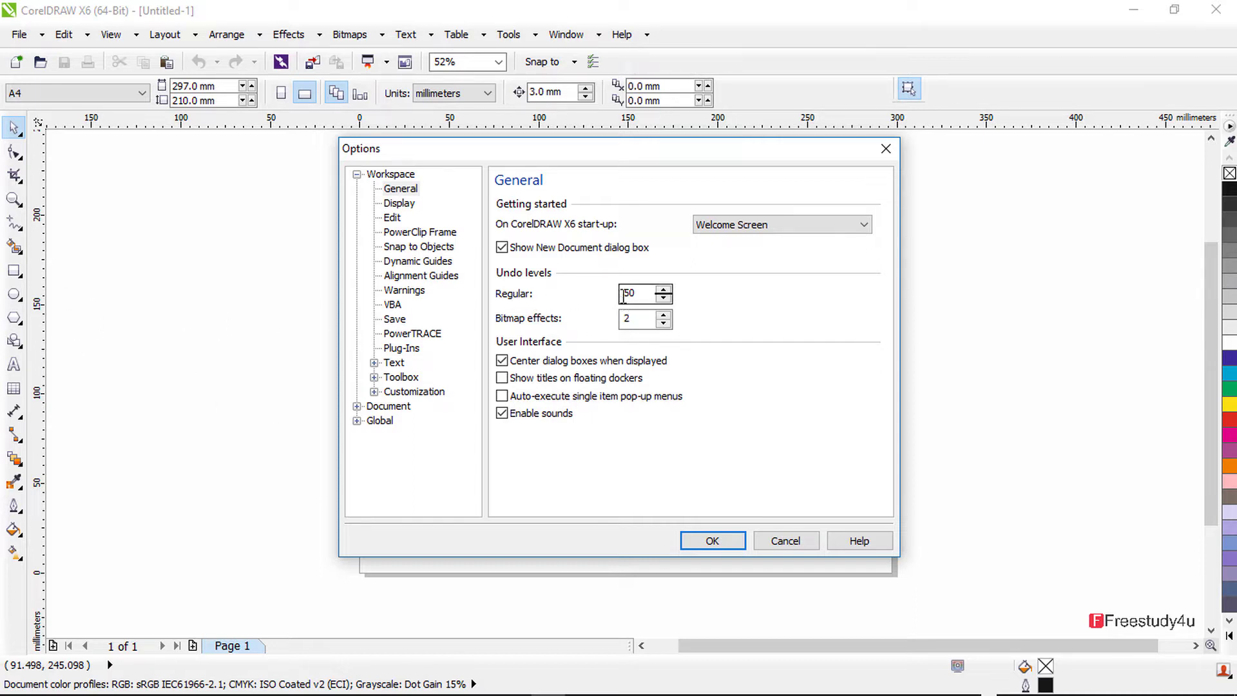
left_click_drag(623, 290, 666, 288)
Step: Review the Display, Edit, PowerClip Frame, Snap to Objects and Dynamic Guides workspace options, including the default mouse wheel action, and close the options
left_click(398, 204)
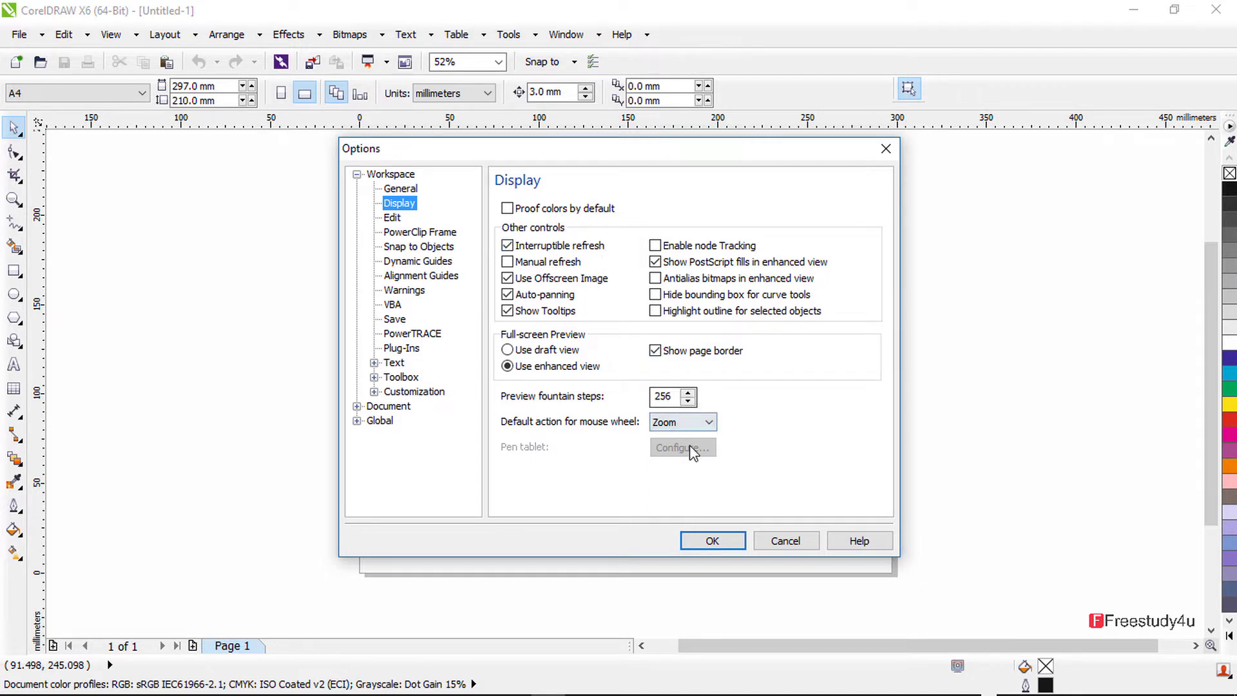
left_click(689, 428)
left_click(690, 428)
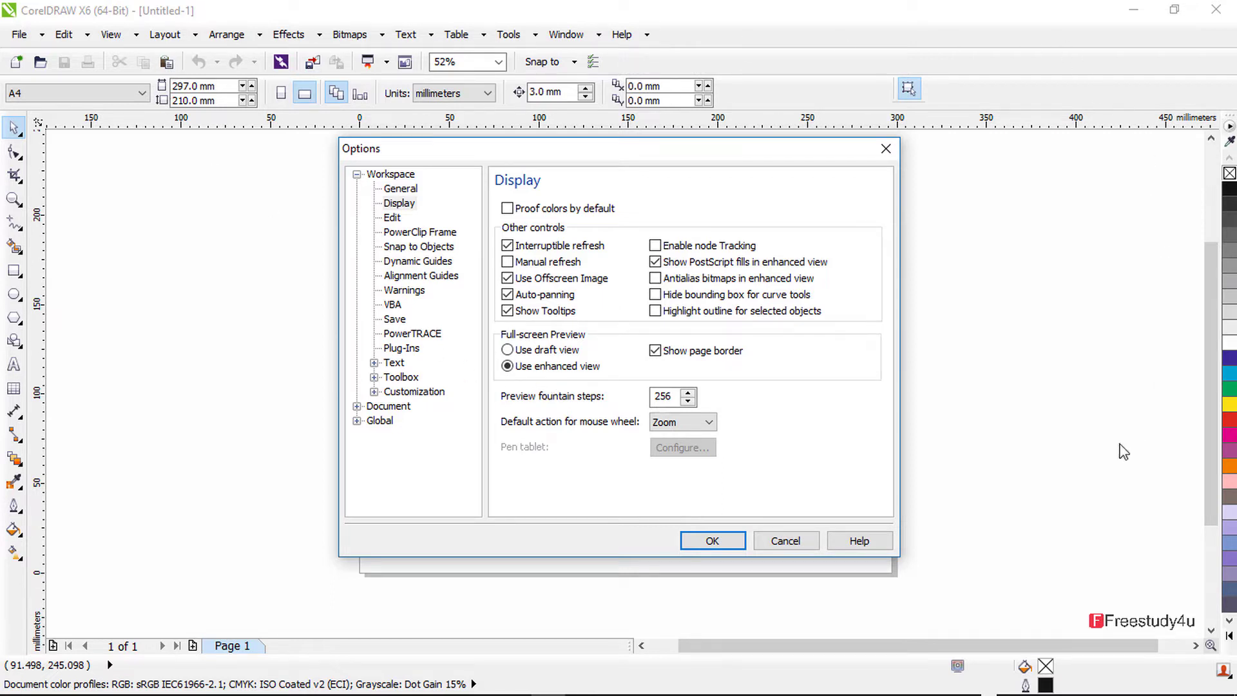
left_click(392, 217)
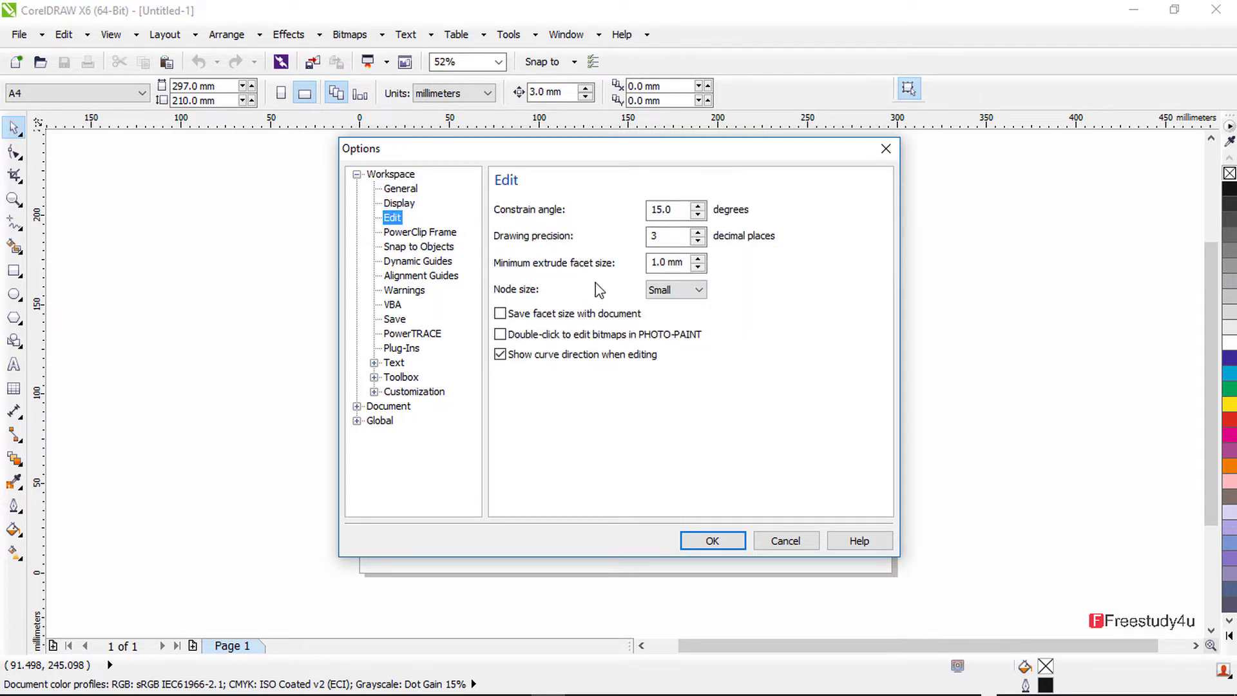
left_click(418, 233)
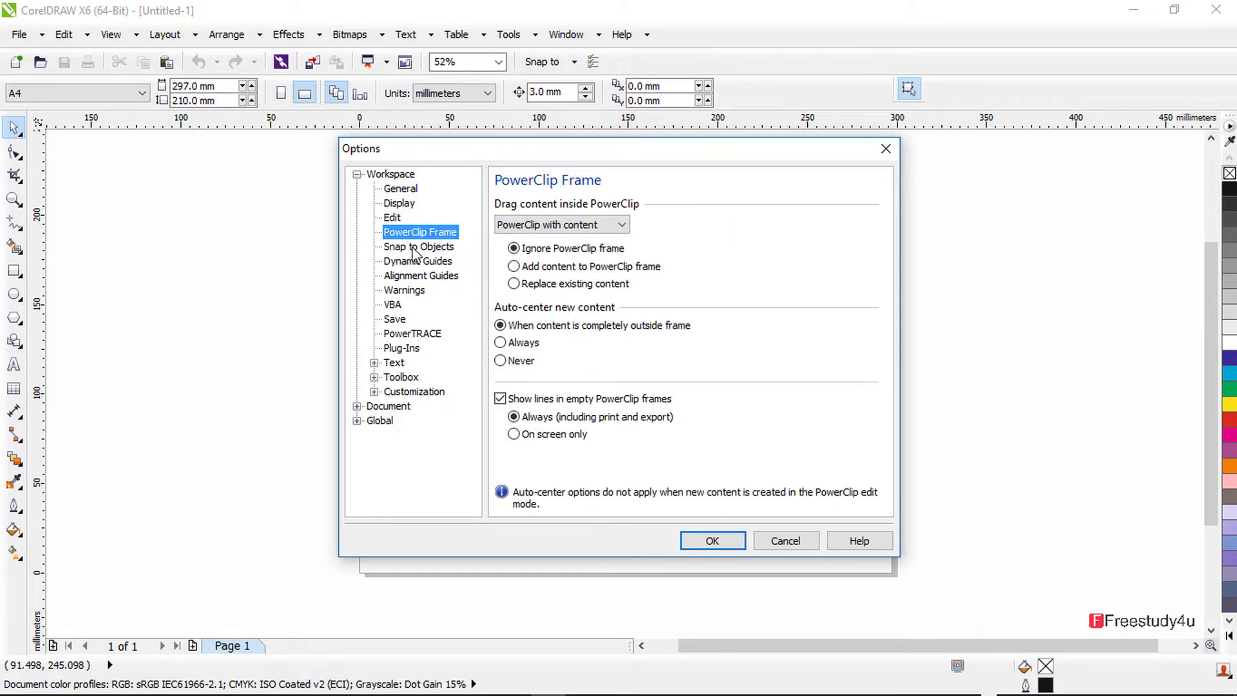
left_click(413, 248)
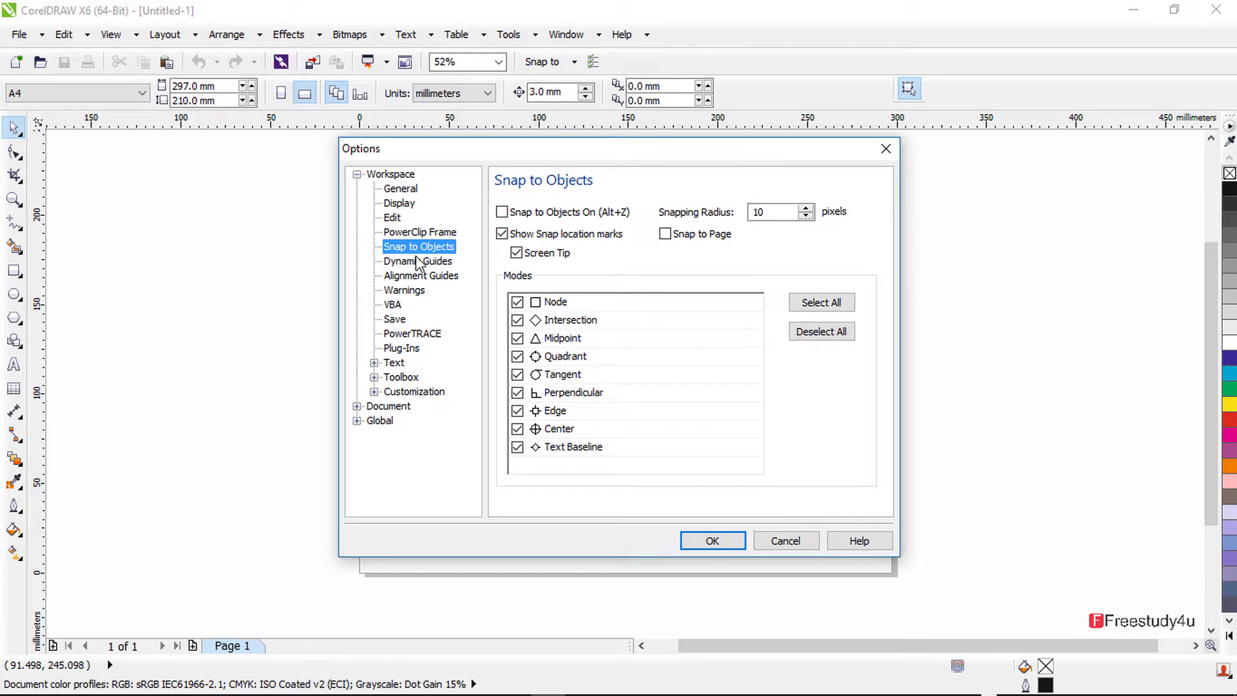
left_click(416, 262)
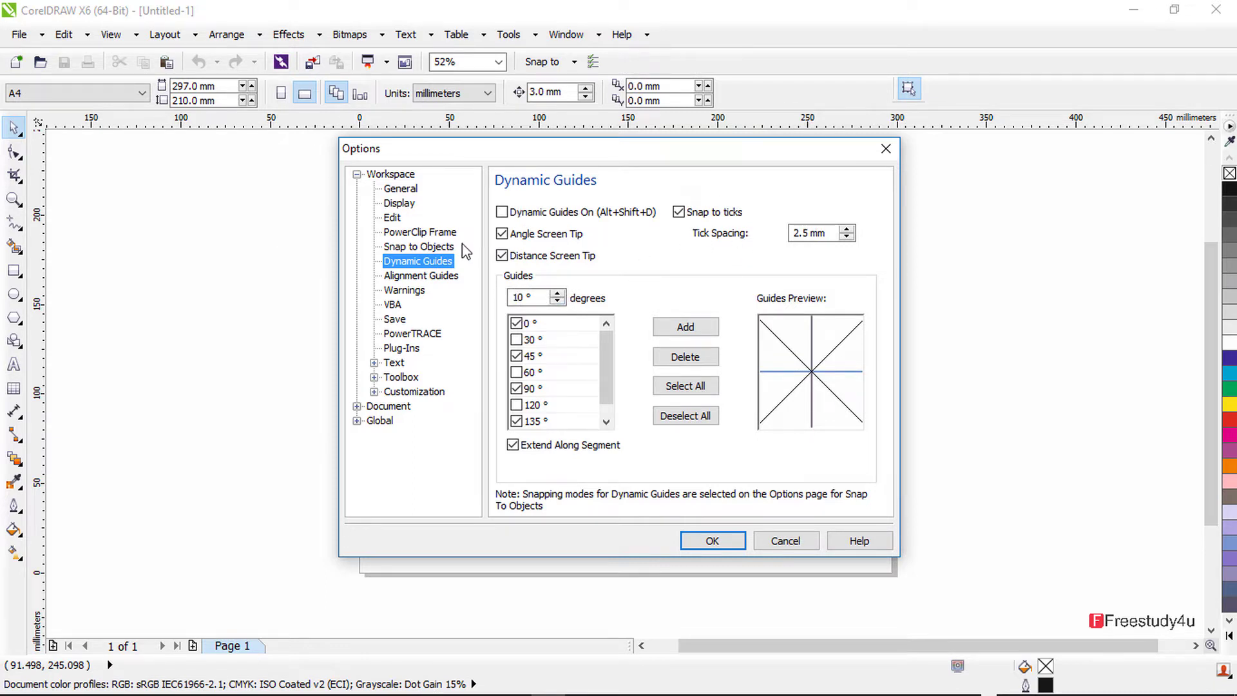
left_click(713, 541)
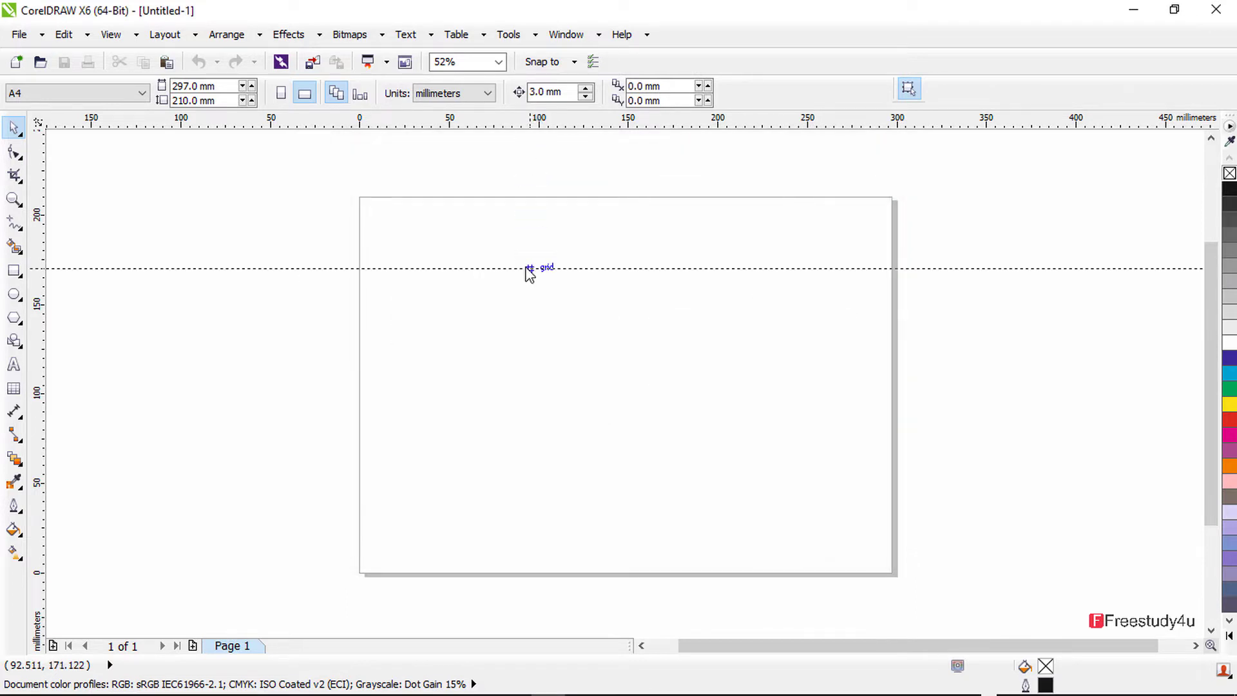
Step: Place a horizontal guideline across the upper part of the page at a vertical position of 170 mm
left_click_drag(528, 274, 461, 268)
scroll(461, 268, "up", 3)
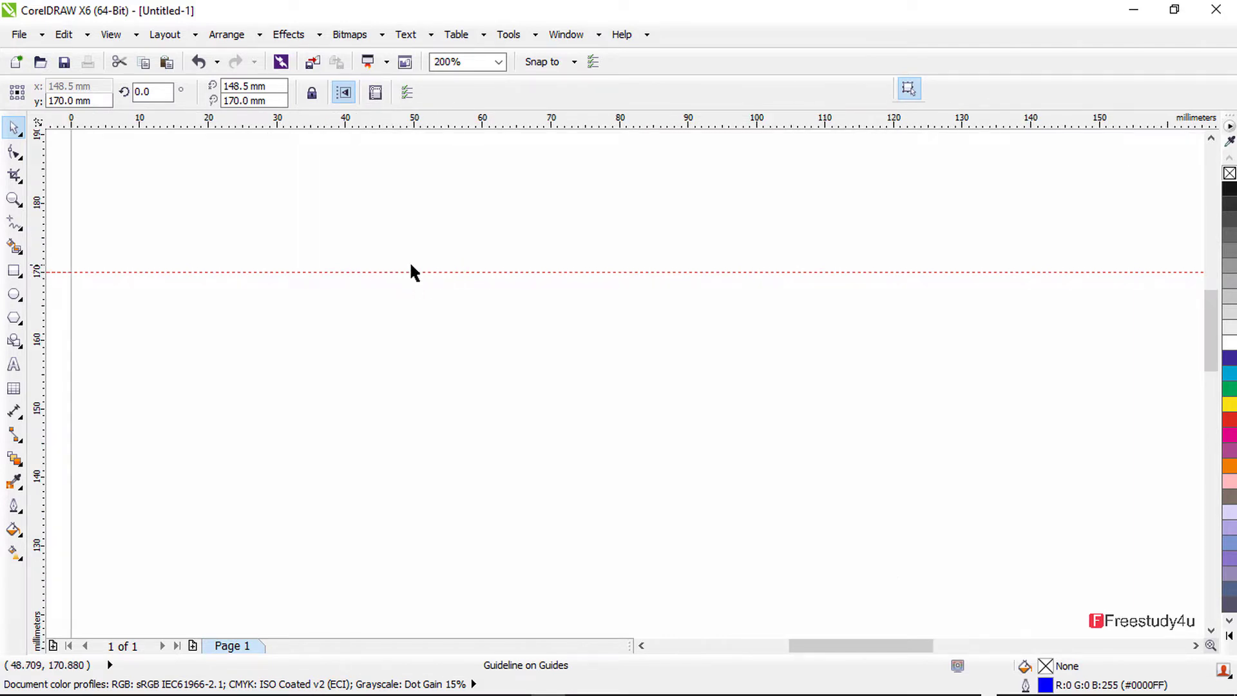
scroll(585, 285, "down", 3)
Step: Examine the Dynamic Guides and Alignment Guides workspace options, including the color choices for alignment guides
left_click(508, 34)
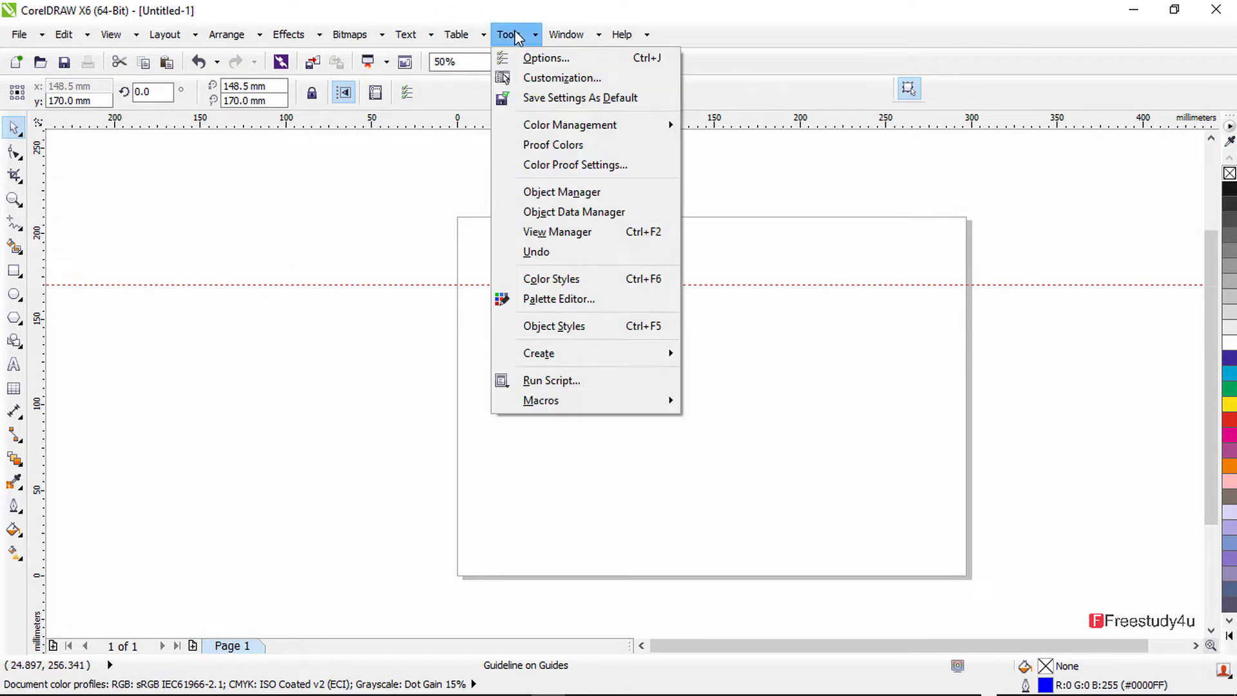
left_click(524, 58)
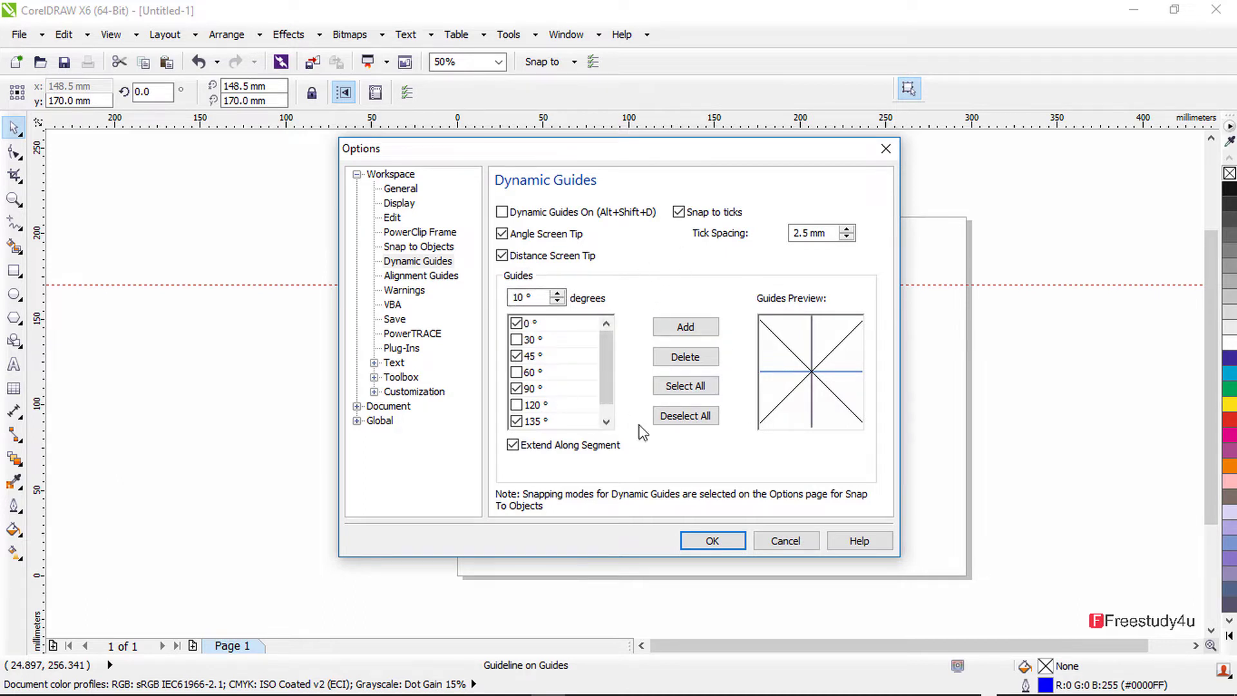
left_click(430, 277)
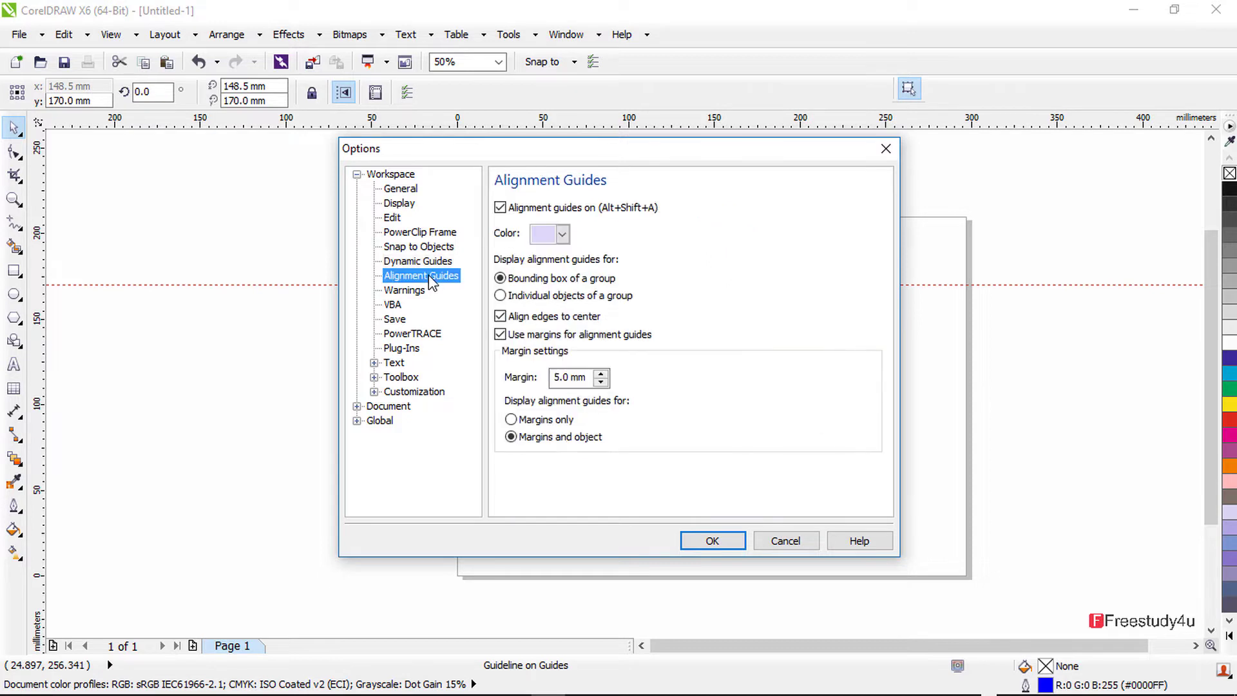
left_click(563, 234)
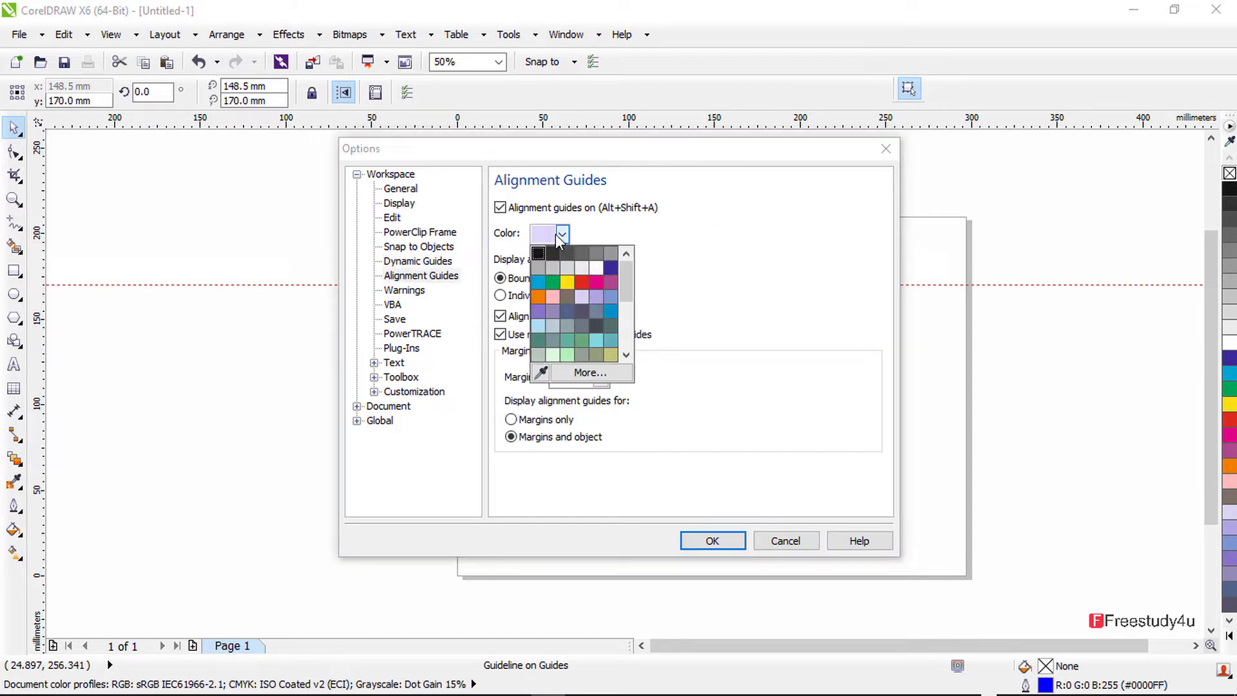
left_click(561, 236)
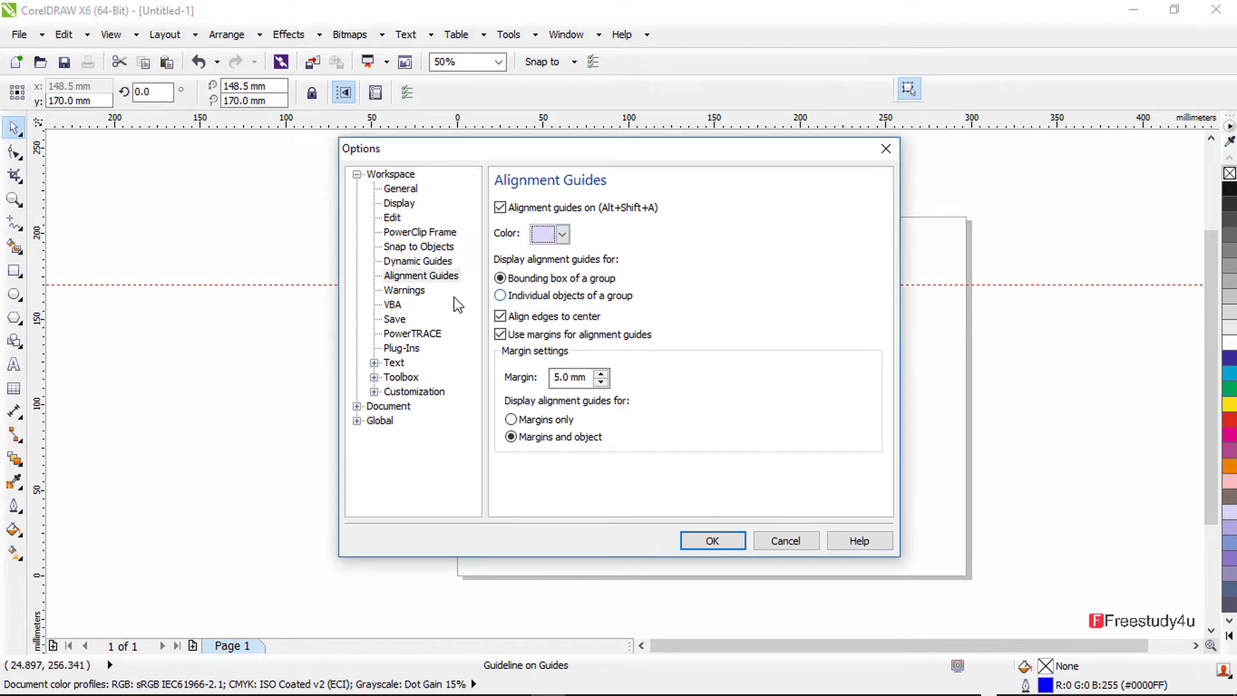
Step: Set the auto-backup interval to 10 minutes in the Save workspace options, keeping auto-backup enabled
left_click(395, 319)
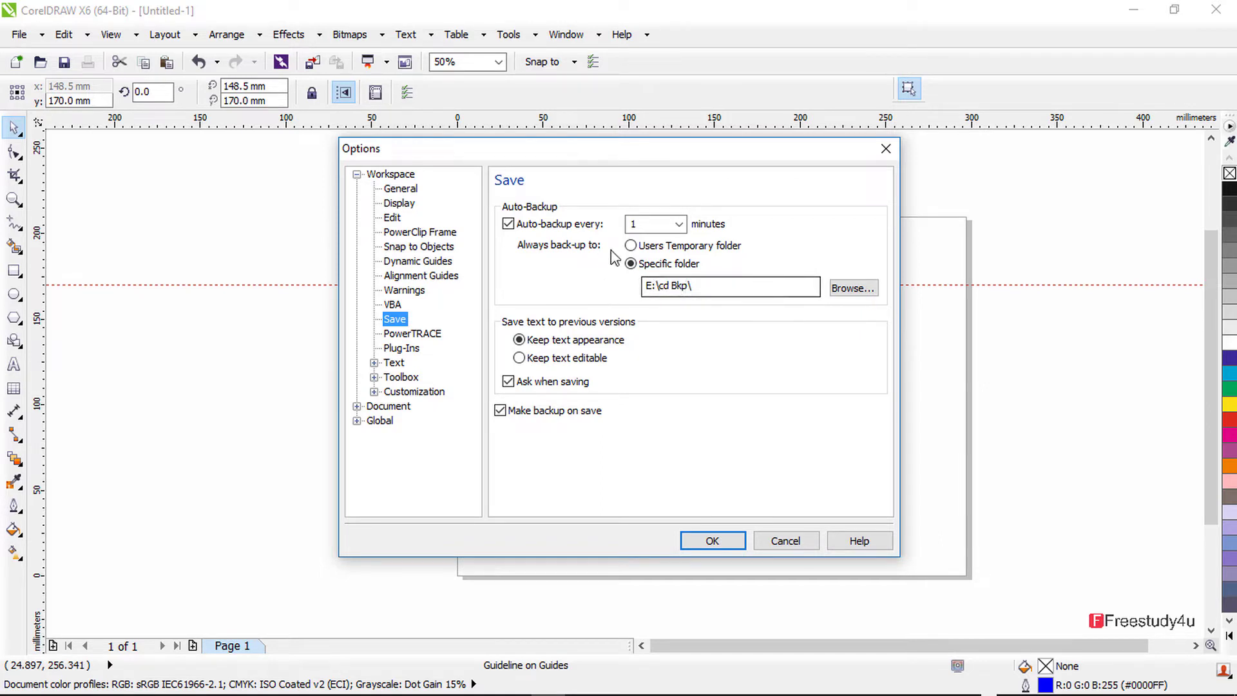
left_click(509, 226)
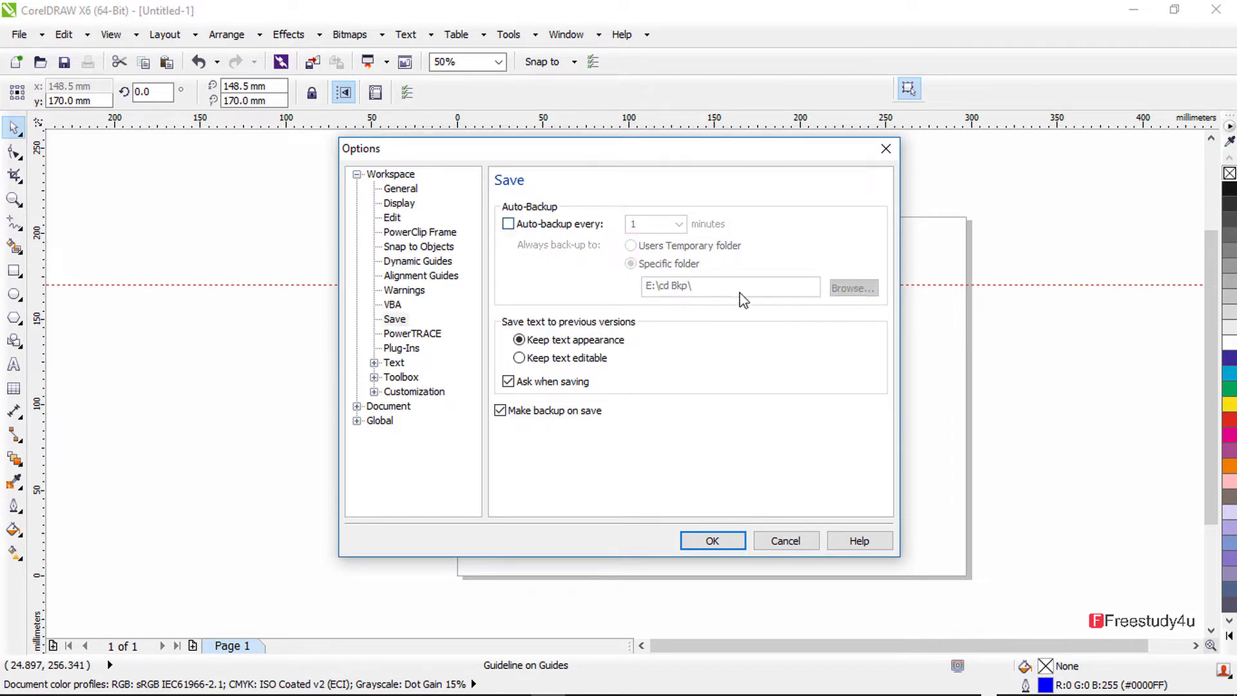
left_click(509, 224)
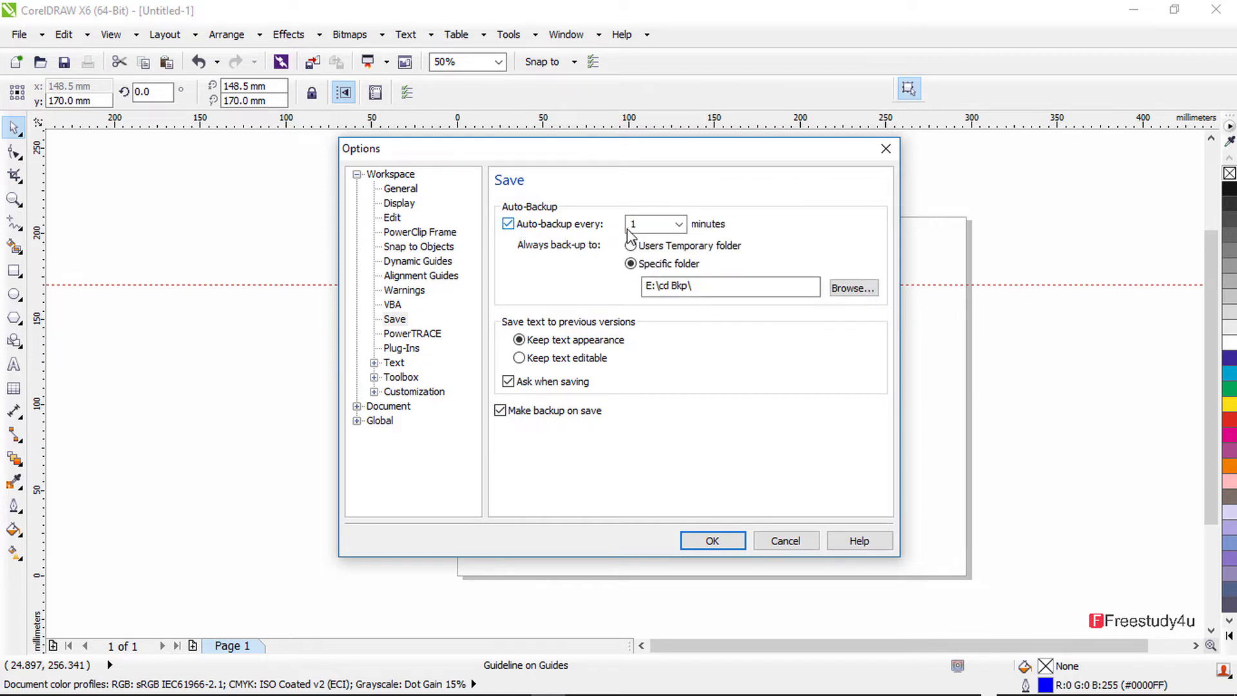
left_click(680, 226)
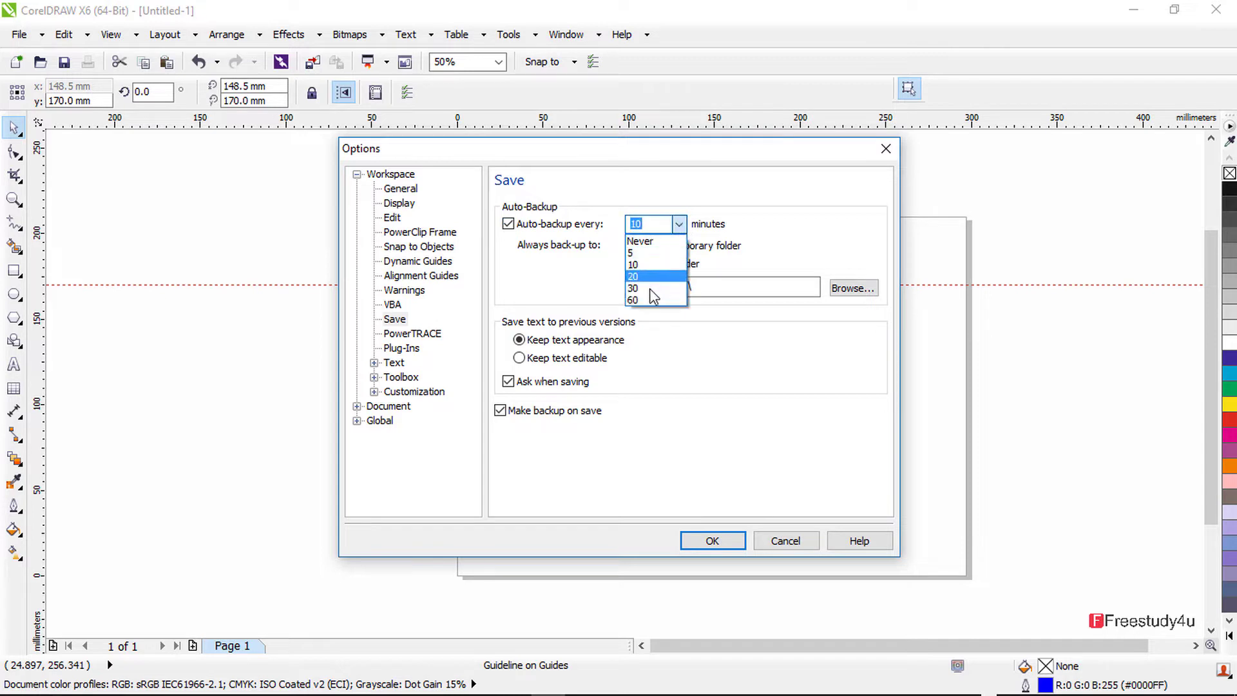
left_click(652, 266)
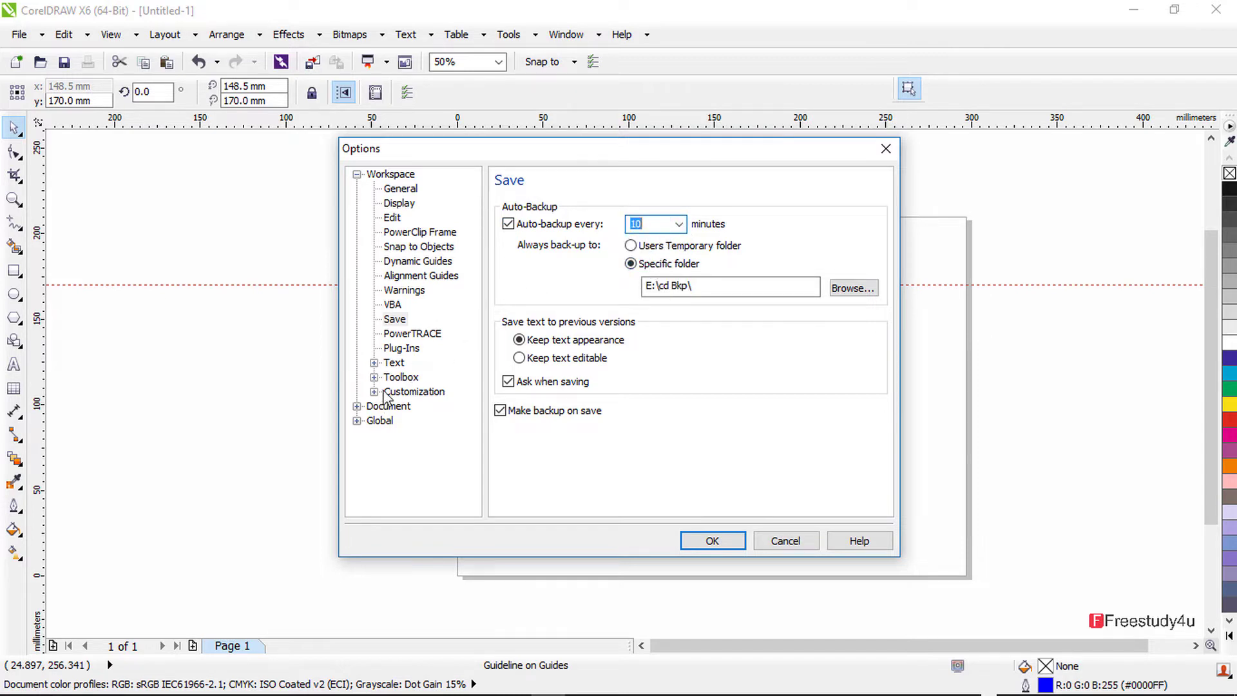
Step: Examine the default settings of the Toolbox tools in the workspace options, including Dimension, Connector, Eraser, Knife, Rectangle and Zoom, Pan
left_click(401, 377)
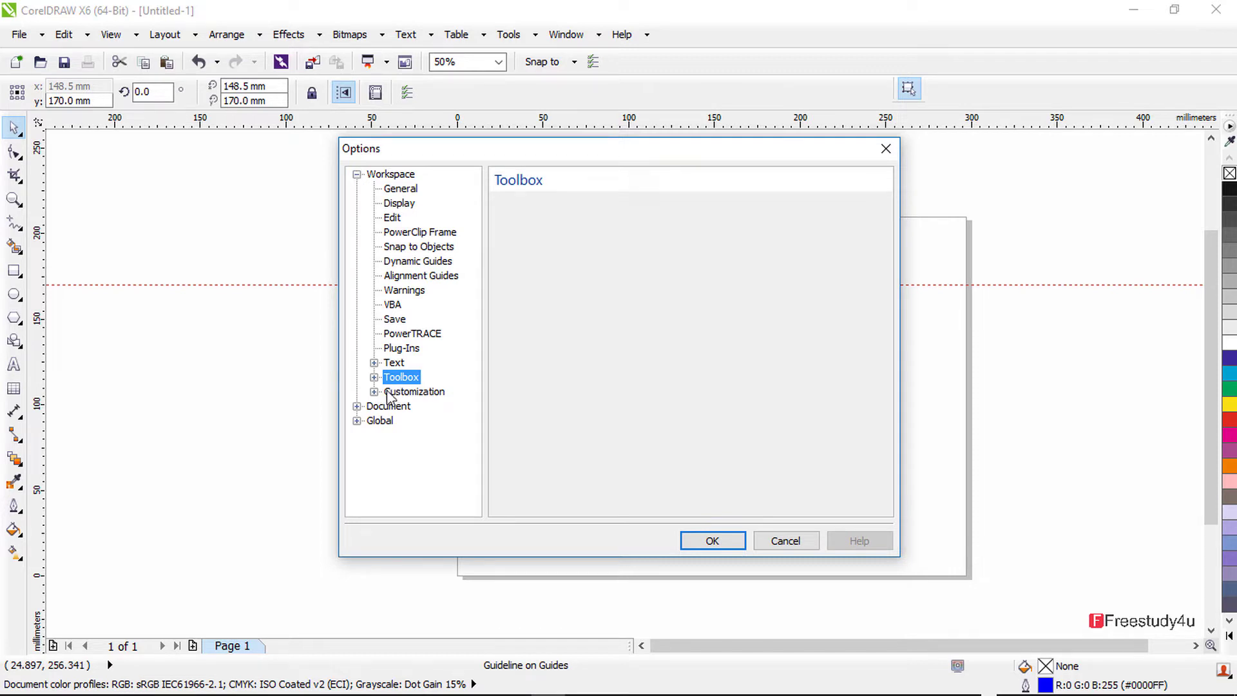
left_click(413, 392)
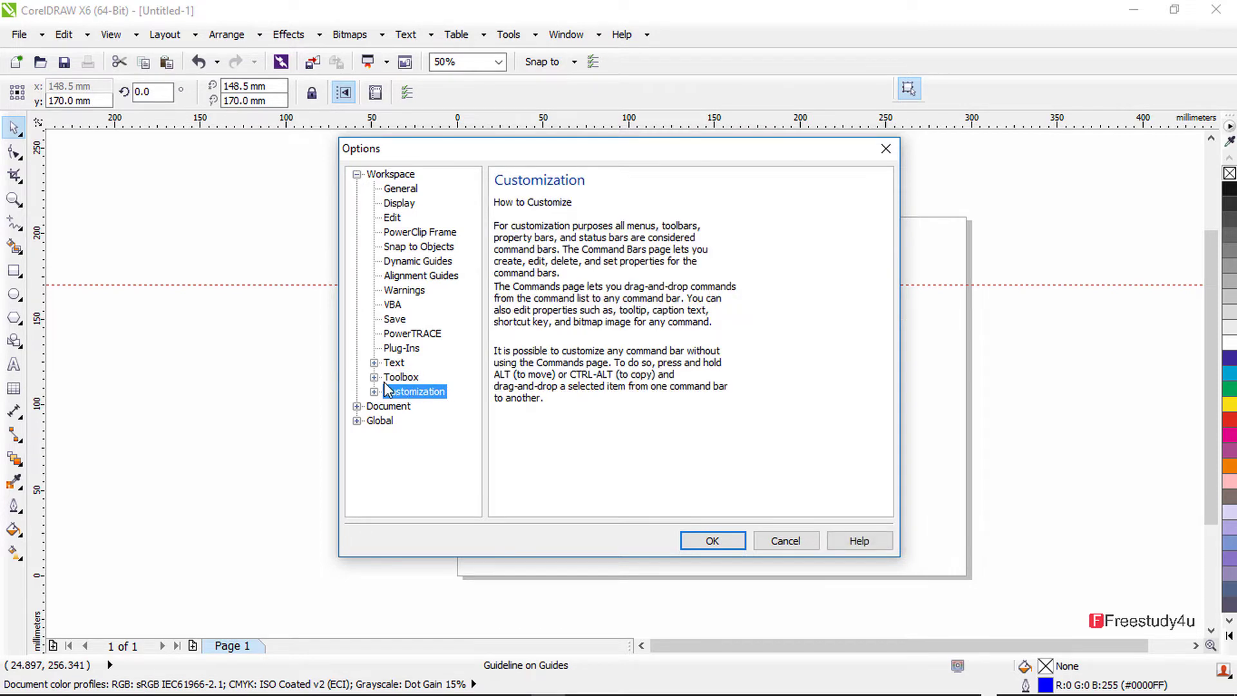
left_click(374, 378)
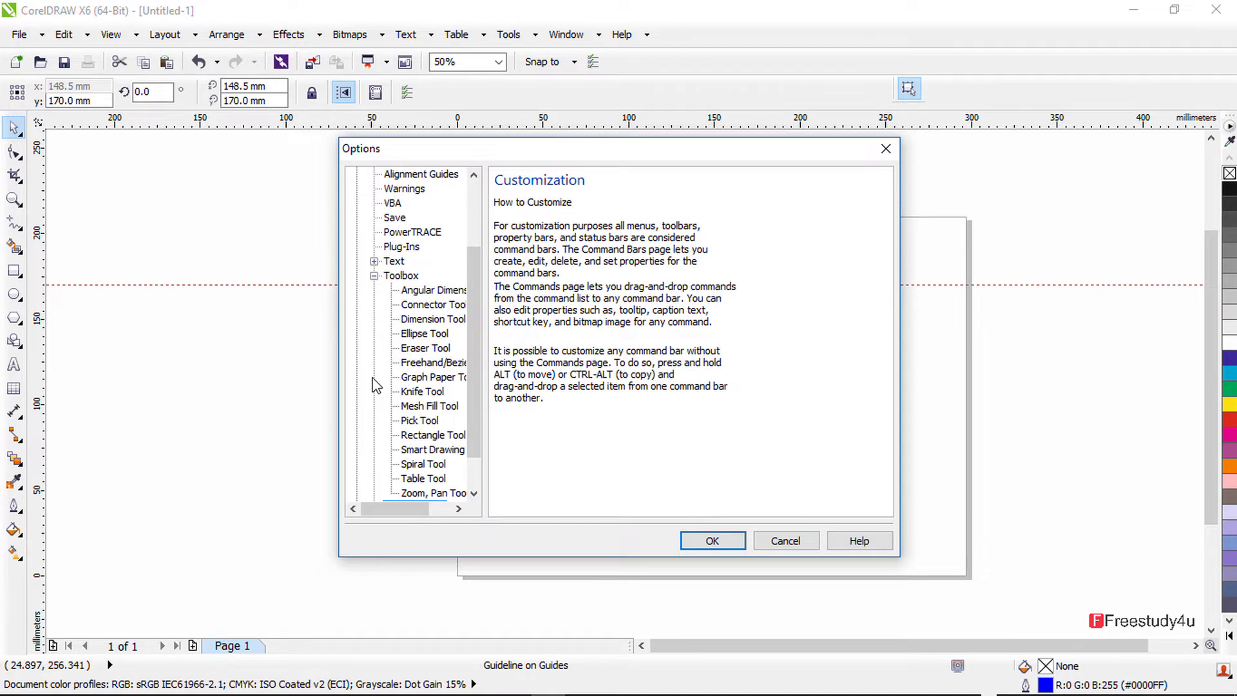
left_click(431, 305)
left_click(432, 318)
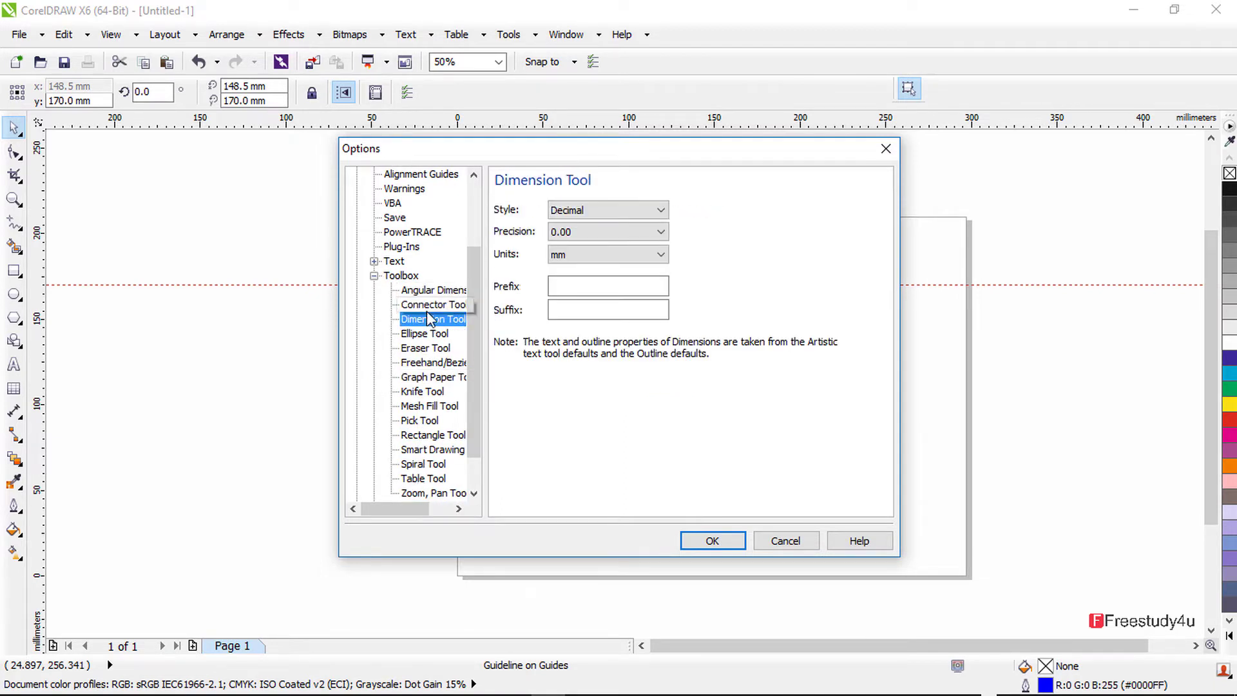
left_click(427, 307)
left_click(434, 349)
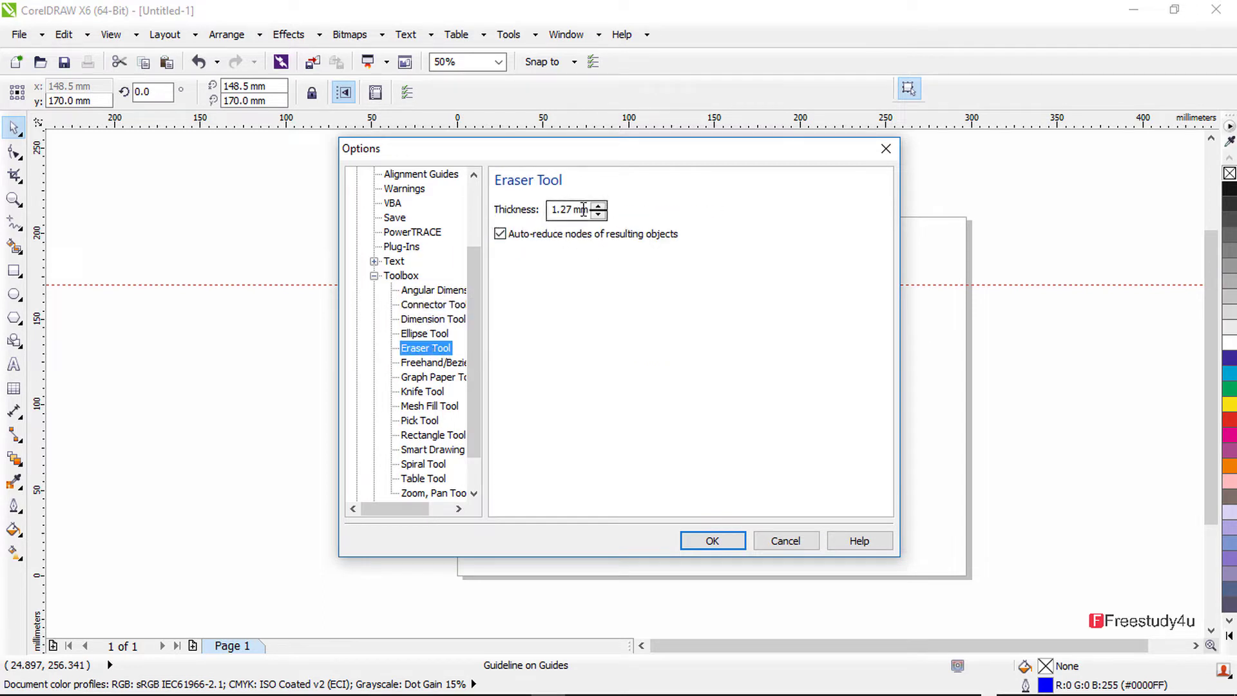
left_click(430, 393)
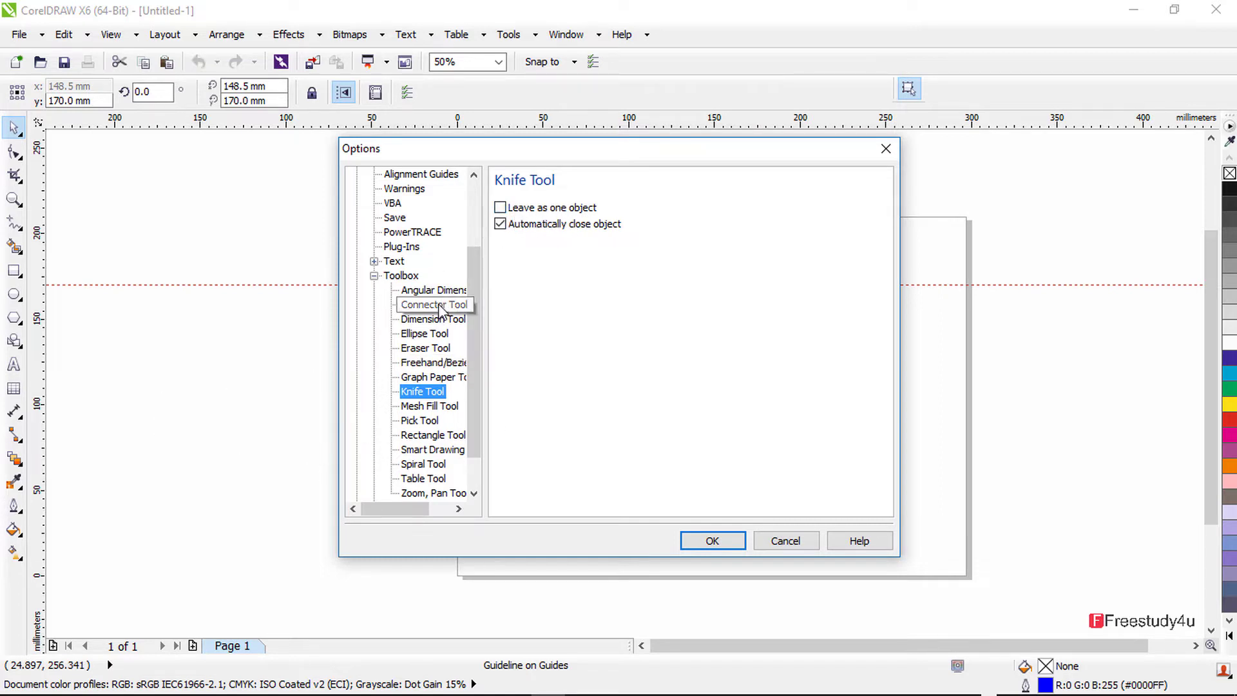
scroll(431, 293, "down", 1)
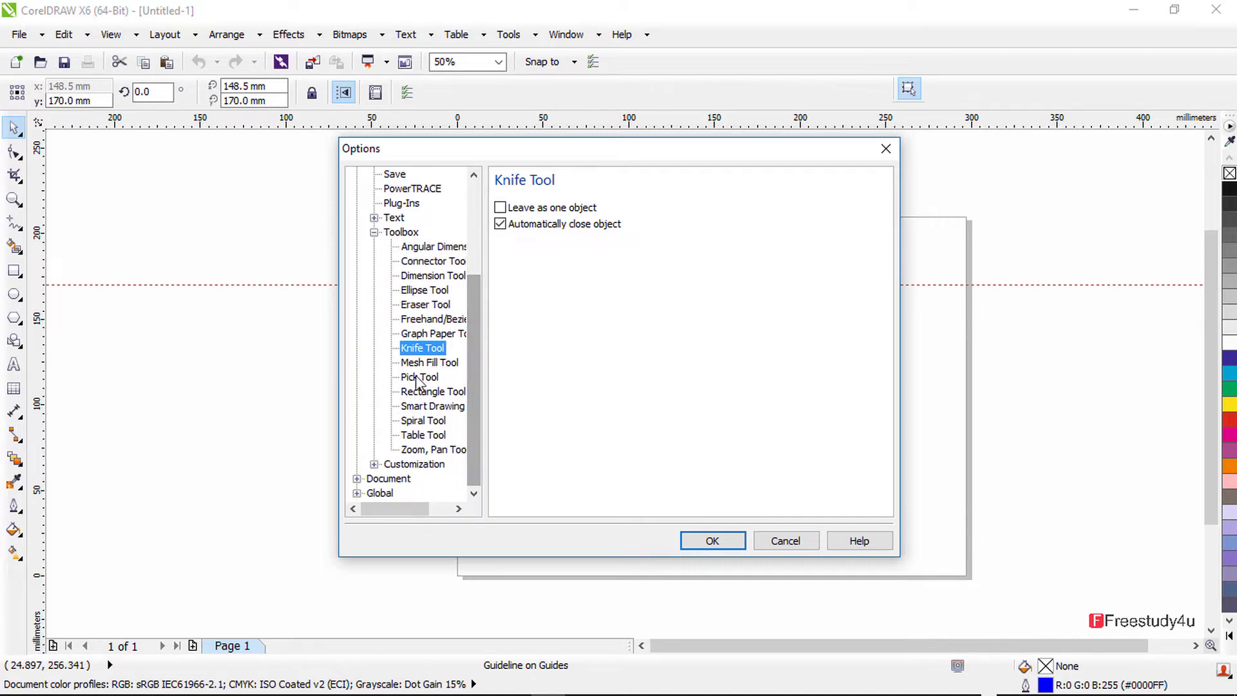
left_click(406, 393)
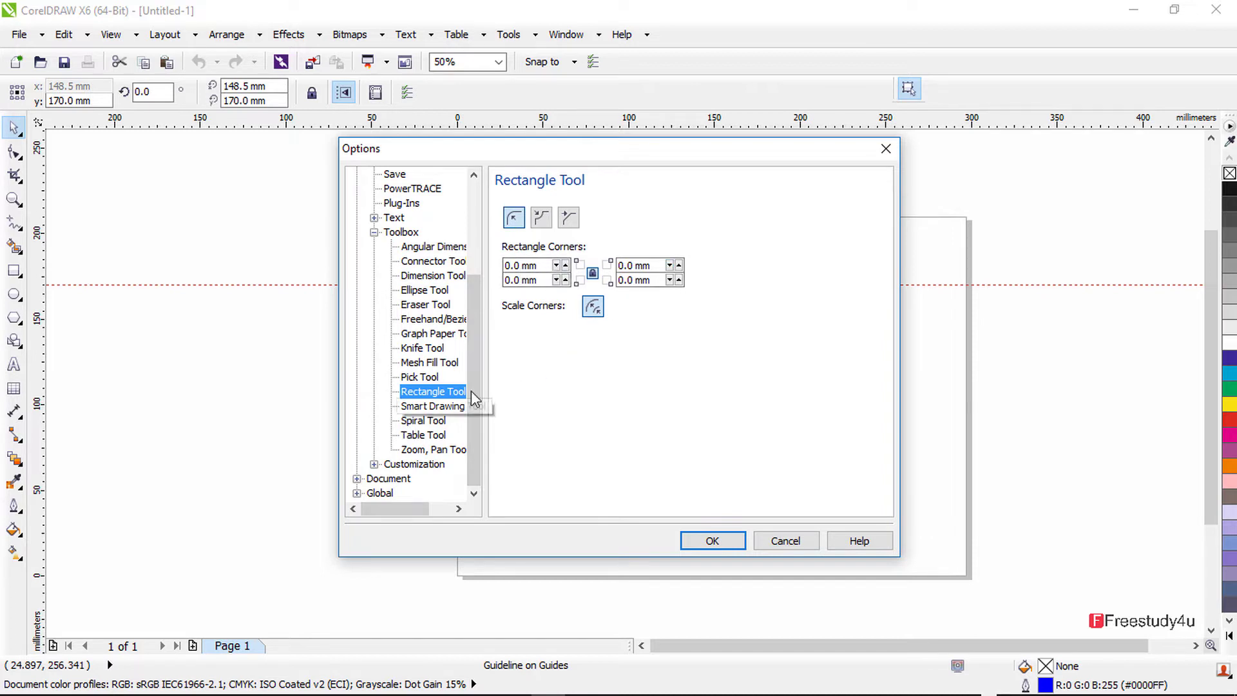
left_click(418, 451)
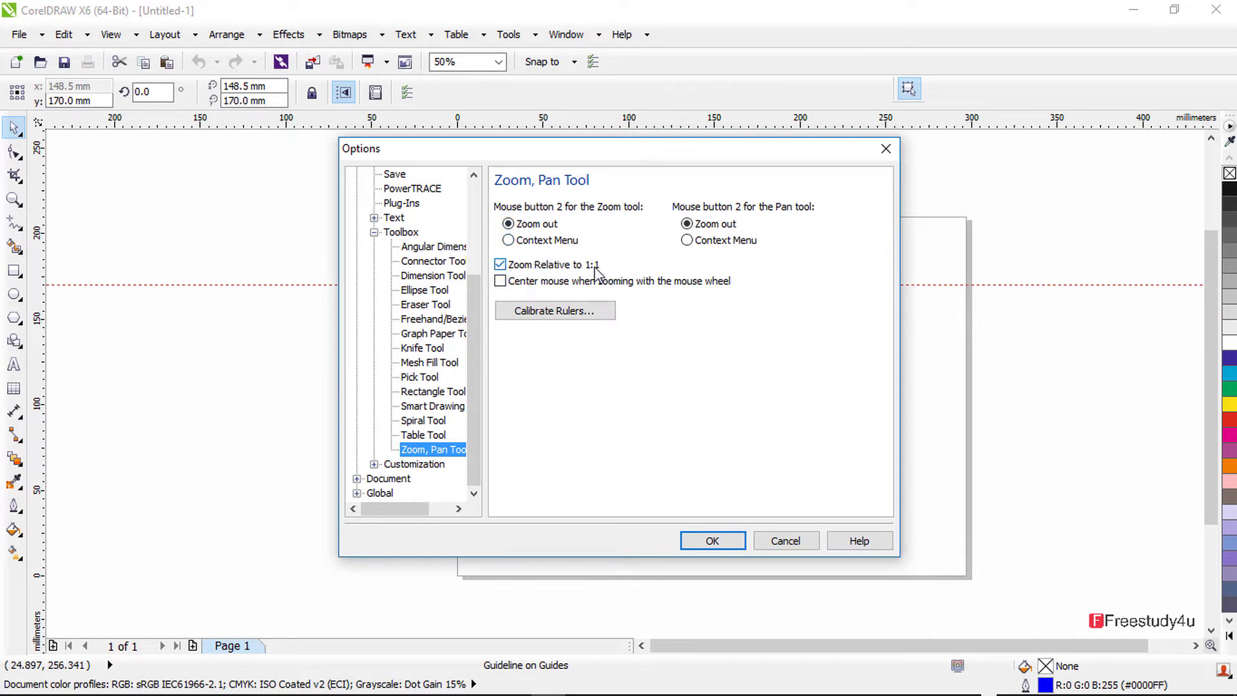
left_click(375, 233)
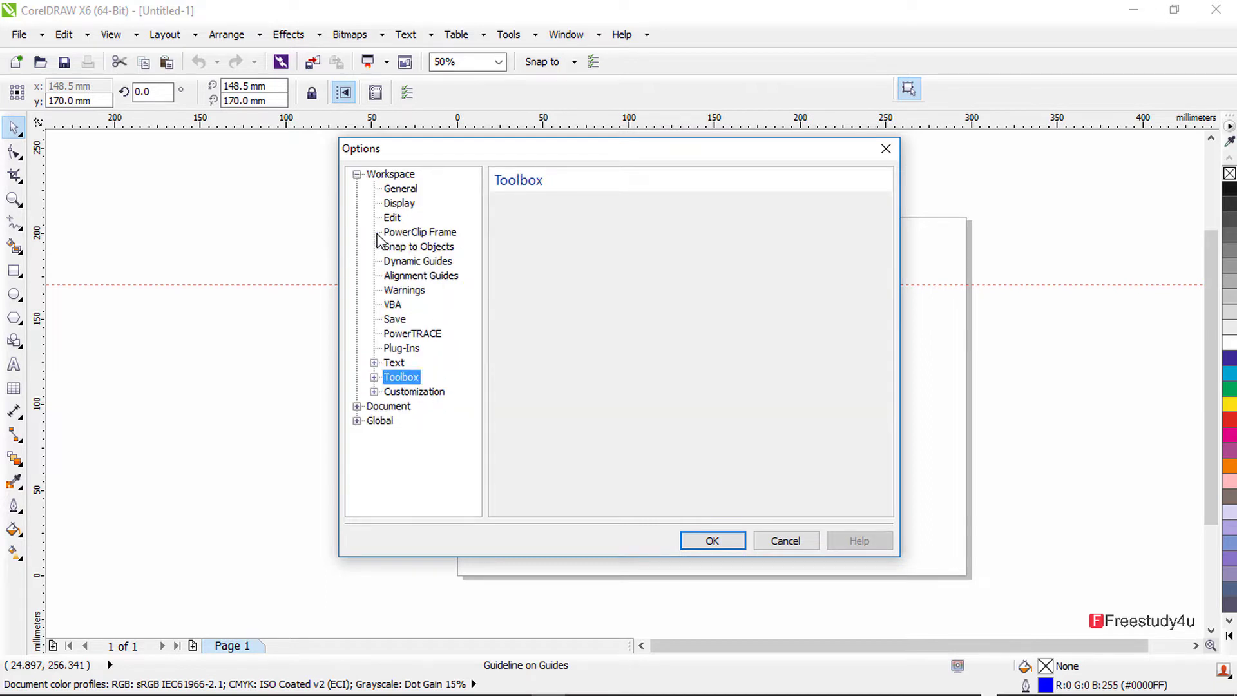
Step: Examine the list of toolbars and their settings in the Command Bars customization options
left_click(375, 392)
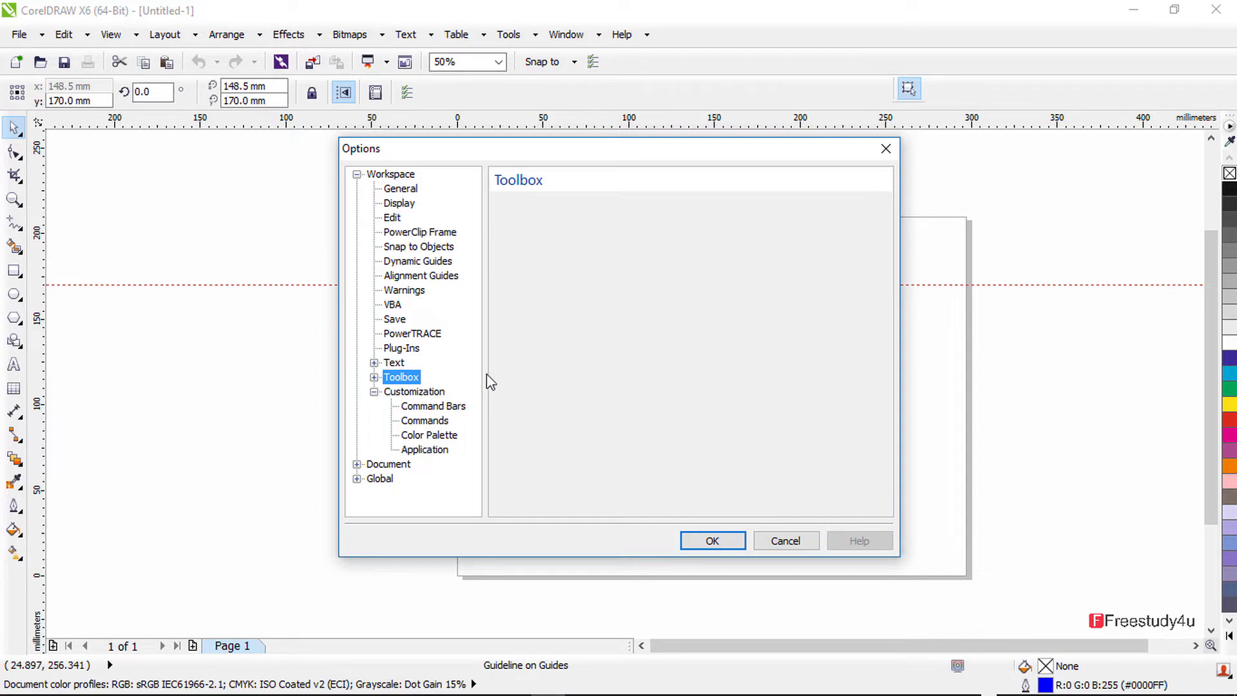
left_click(441, 407)
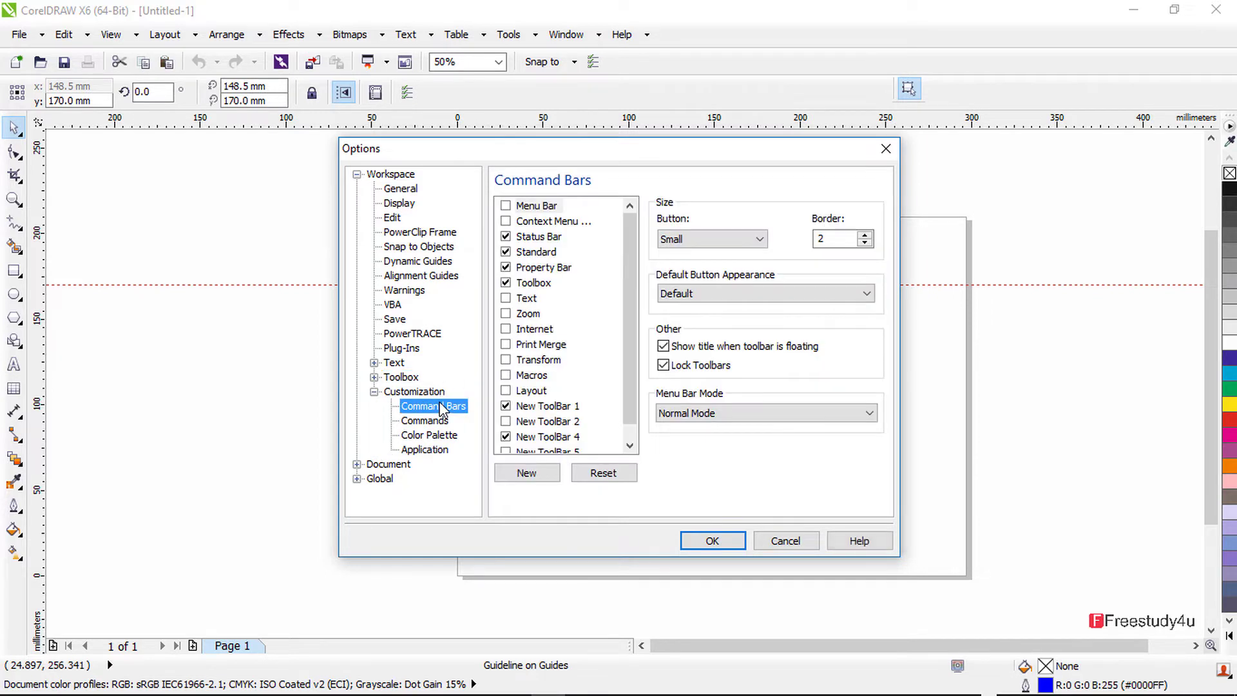
scroll(545, 367, "down", 1)
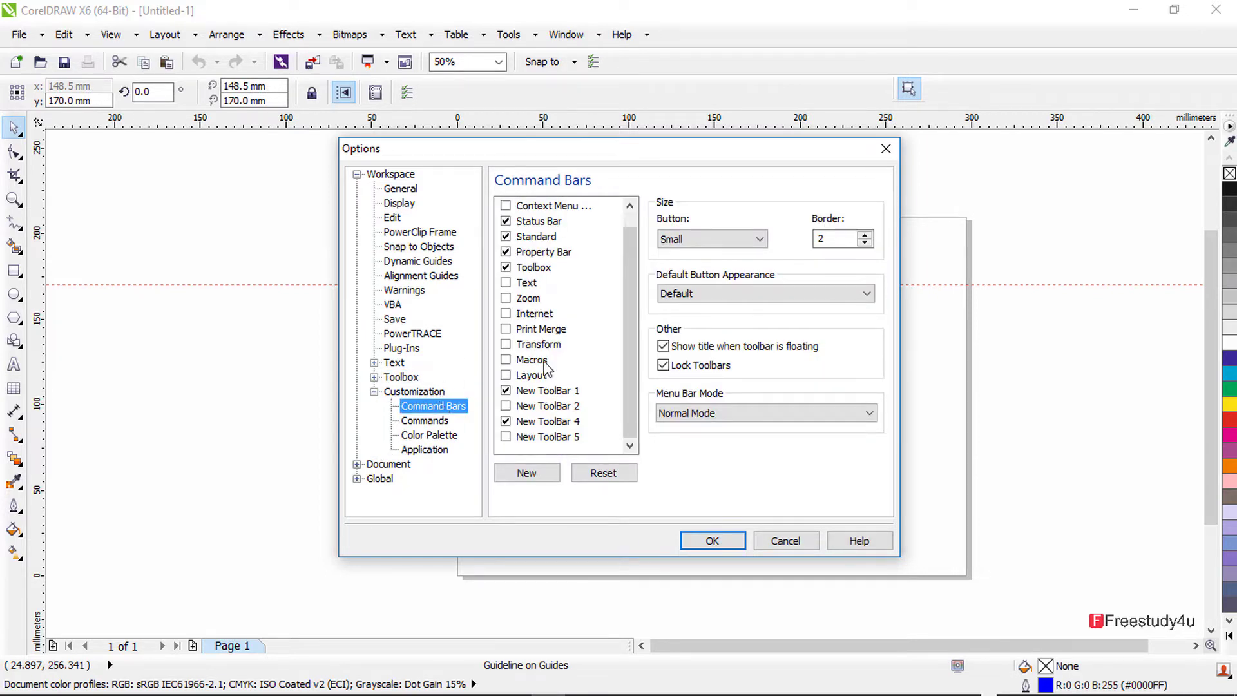
scroll(545, 365, "up", 1)
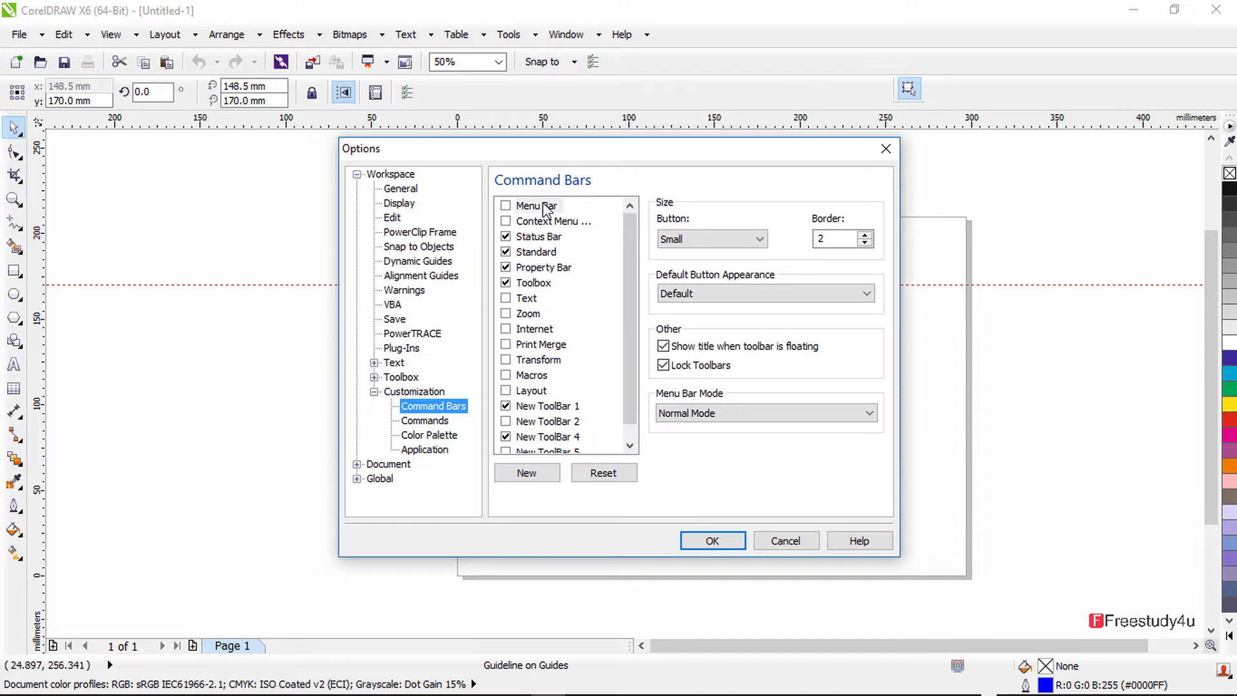
Step: Show the Menu Bar command bar, apply the options, and hide it again in the Command Bars customization
left_click(506, 206)
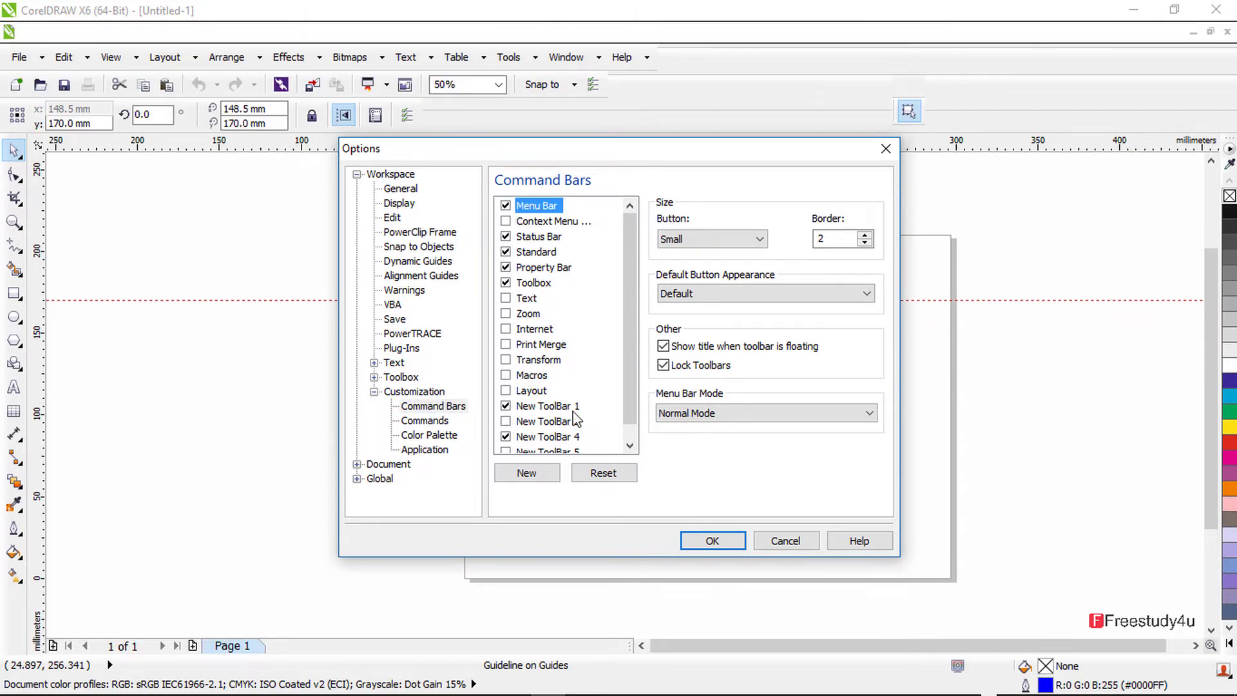
left_click(727, 536)
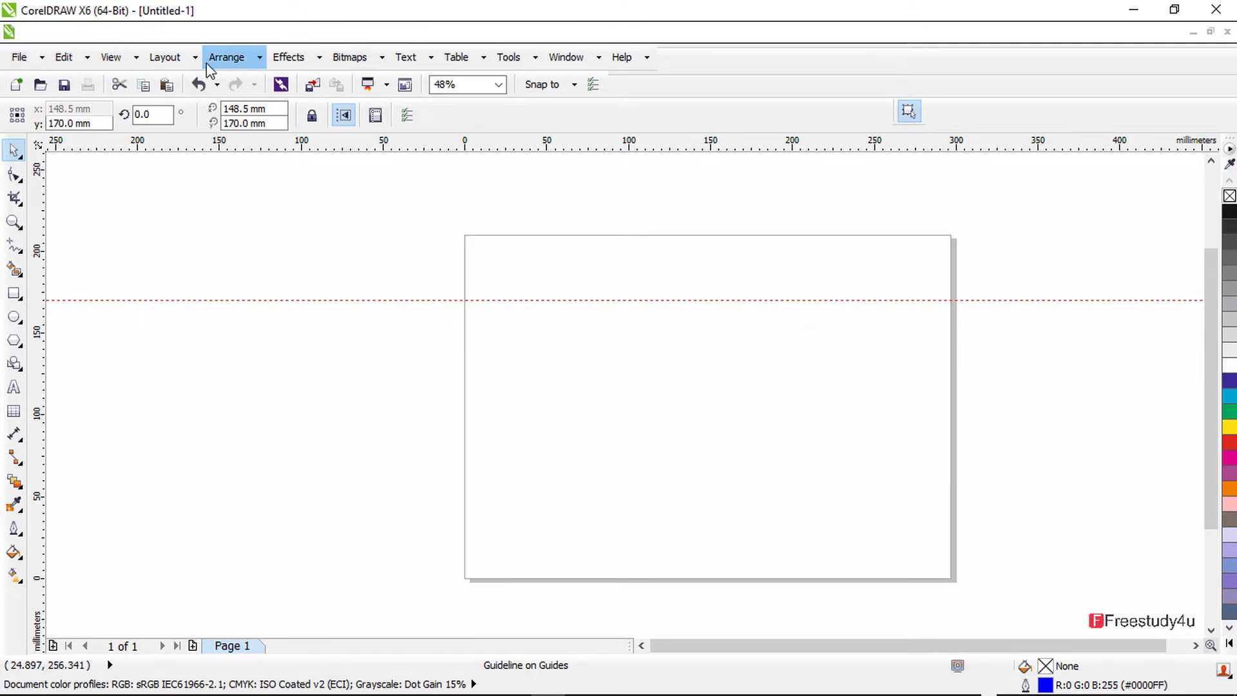
left_click(531, 65)
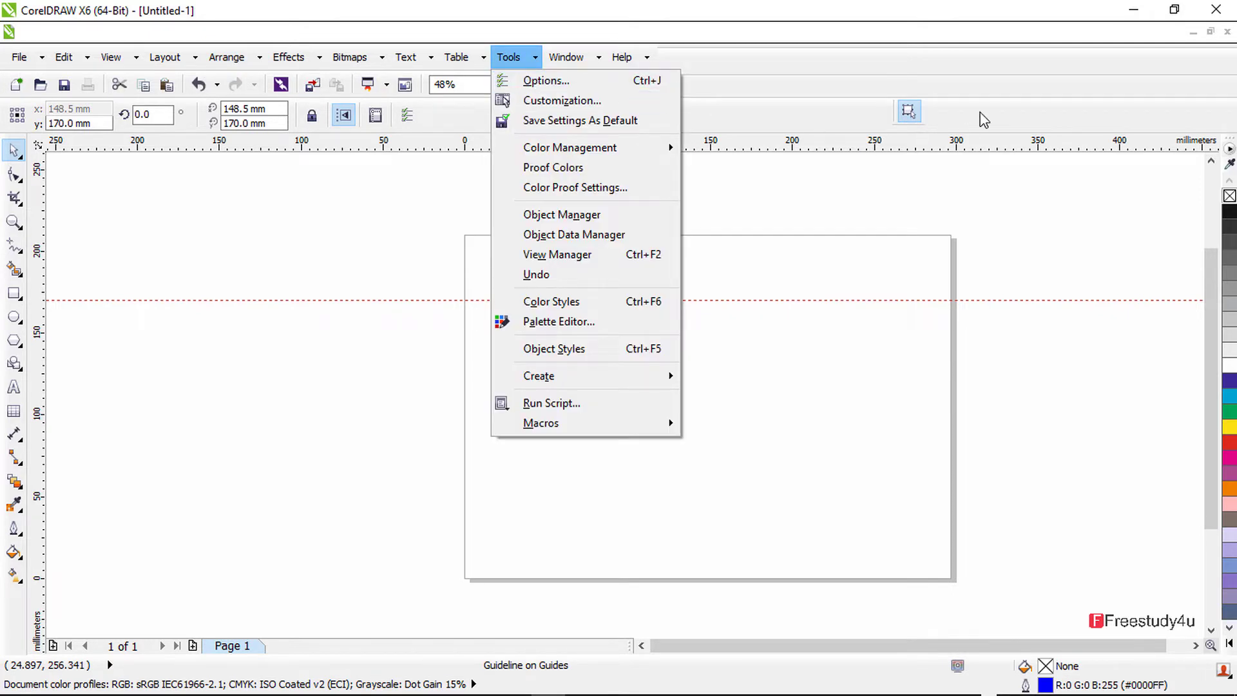
left_click(528, 84)
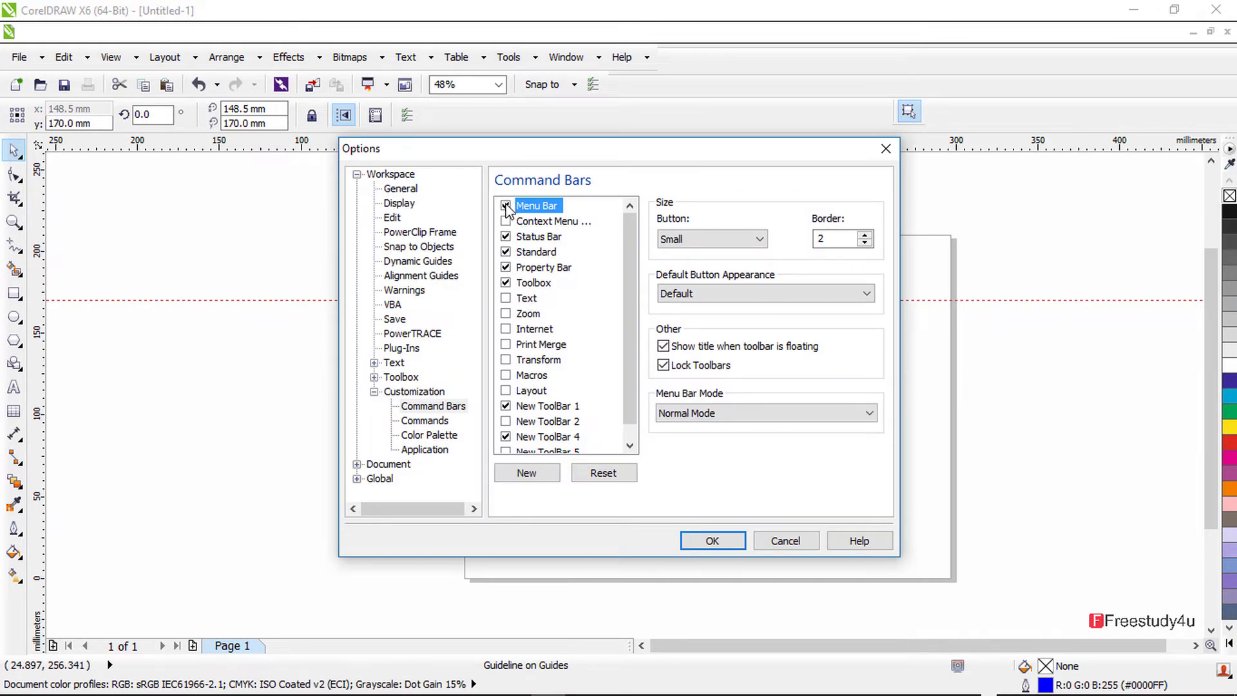
left_click(506, 206)
Step: Hide and restore New ToolBar 1 and New ToolBar 4 in the Command Bars list, and accept the options
scroll(516, 413, "down", 1)
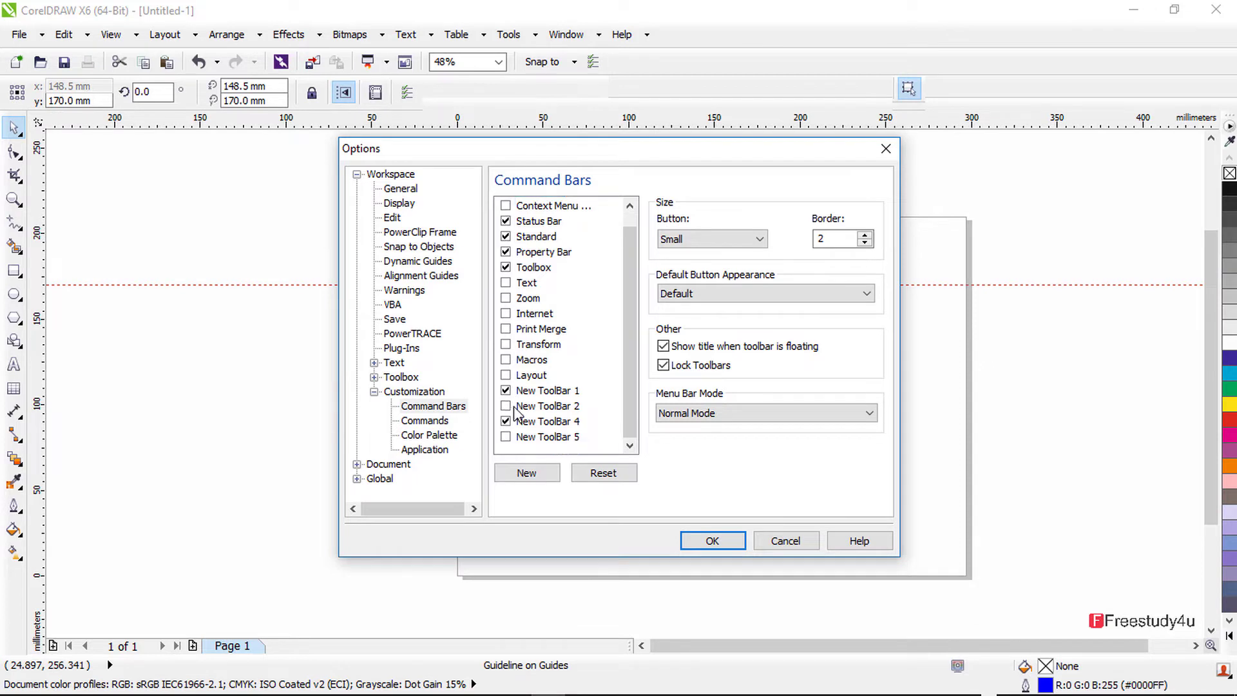
left_click(506, 391)
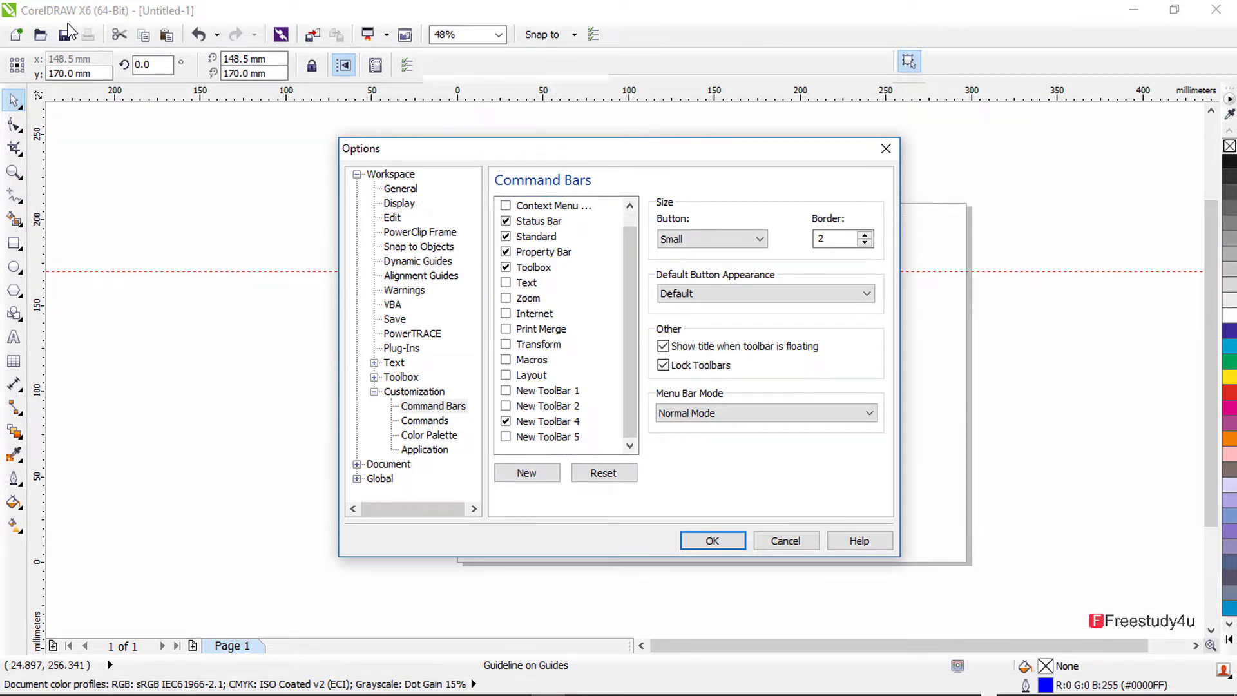
left_click(505, 391)
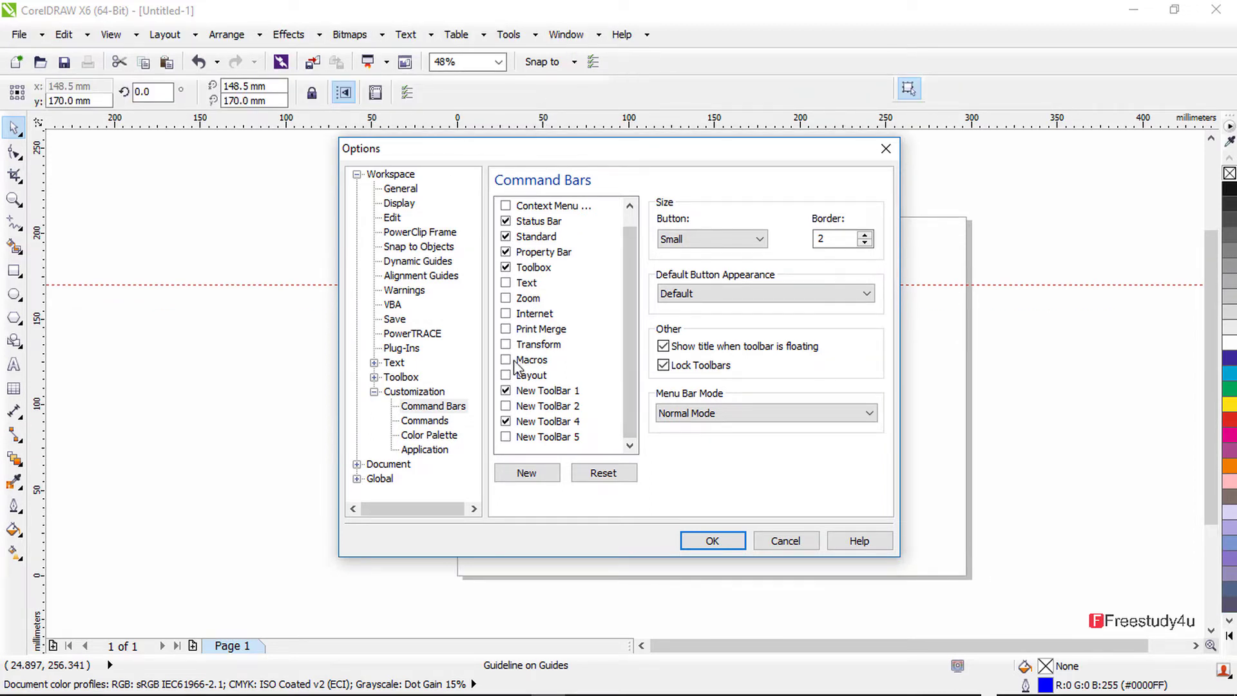
left_click(506, 422)
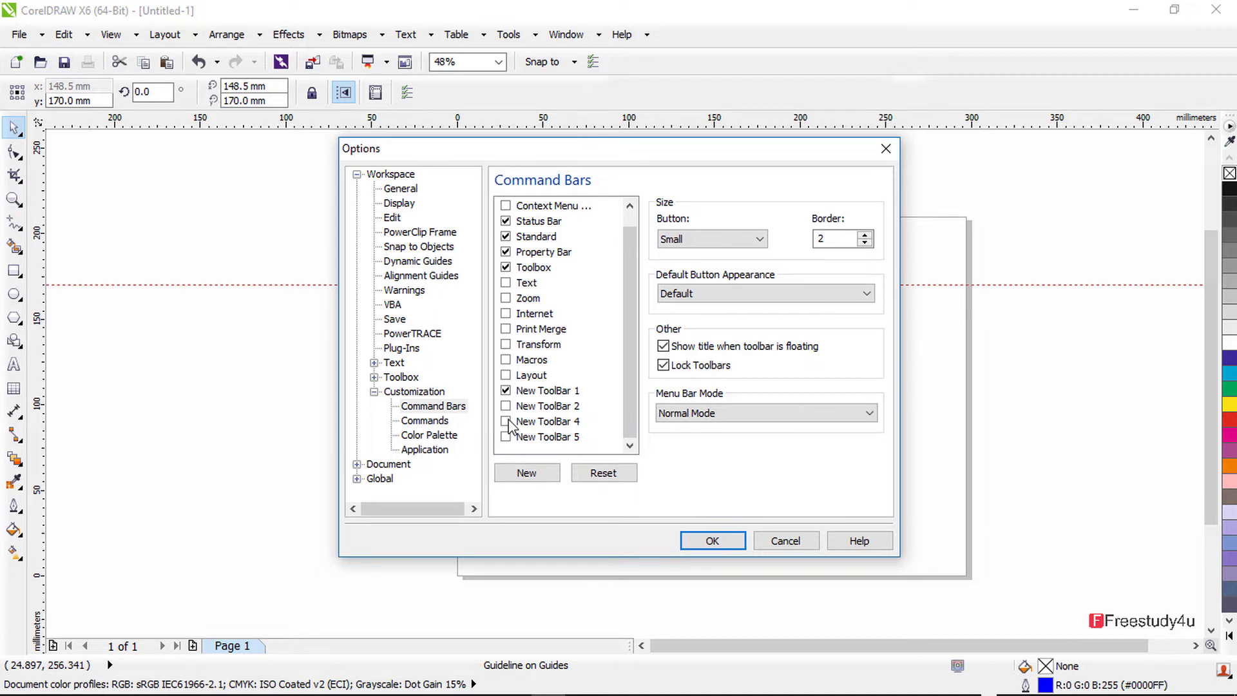
left_click(506, 422)
left_click(714, 541)
Step: Draw a rectangle about 165 × 130 mm and move it to about X 132.5 mm, Y 120 mm on the page
left_click(14, 269)
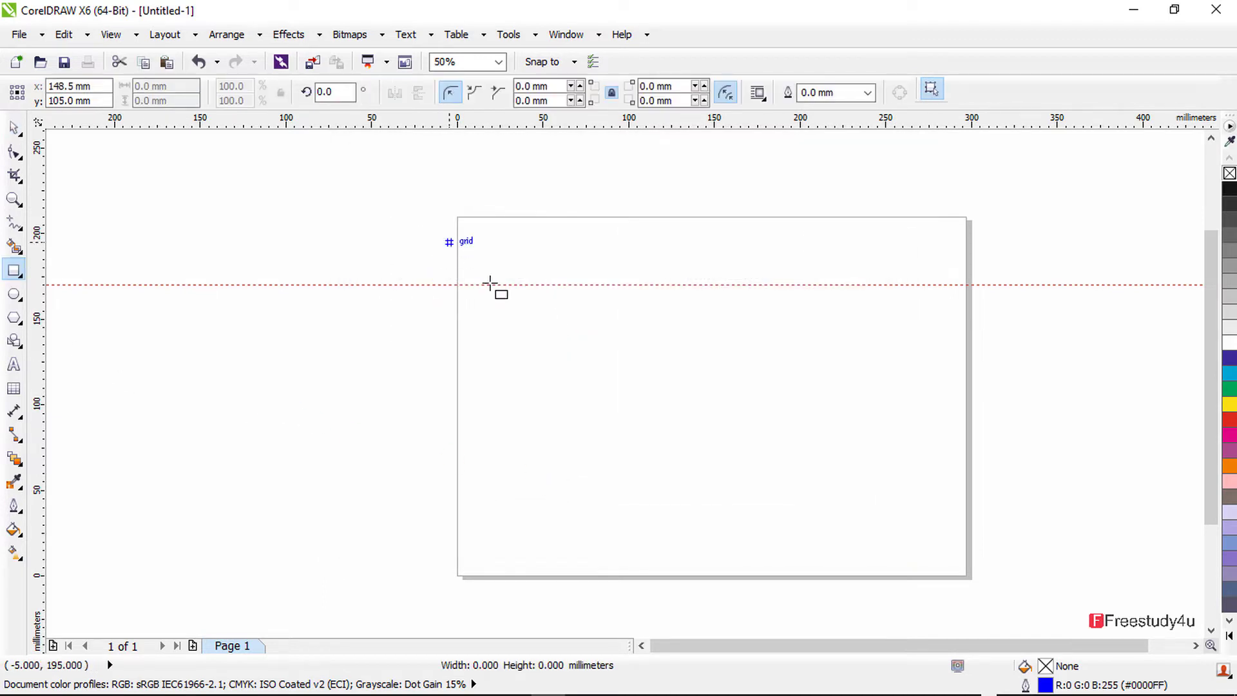
left_click_drag(449, 242, 730, 464)
key("space")
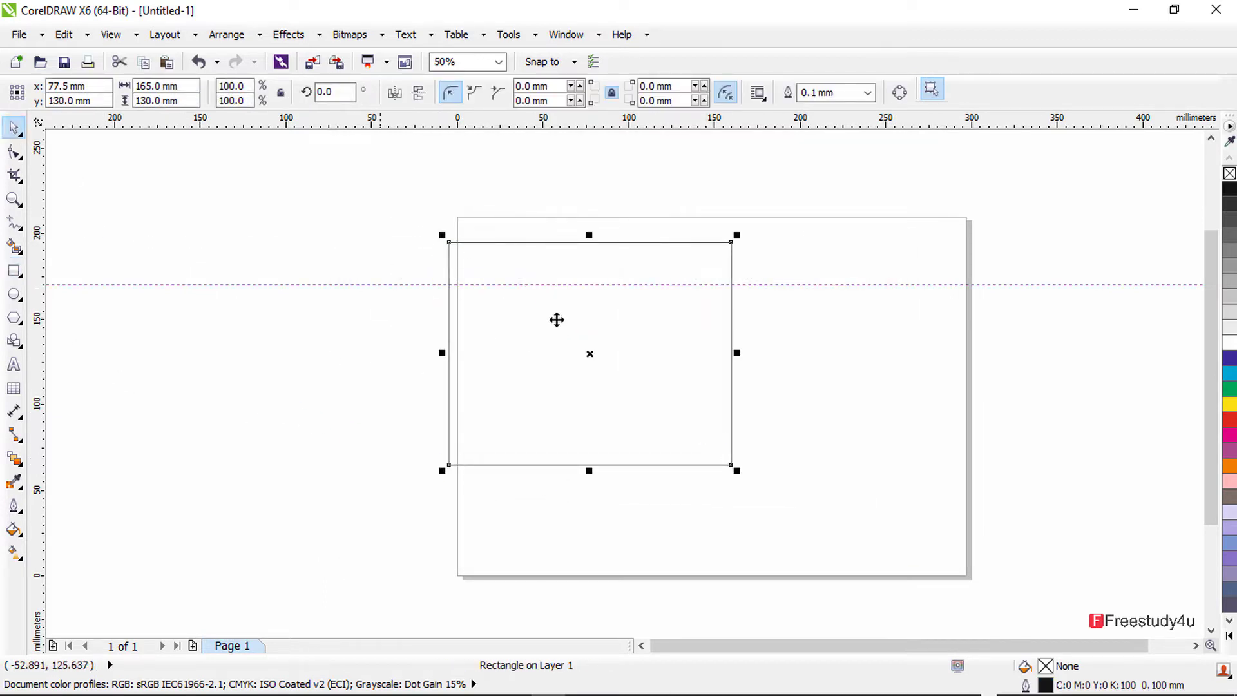
left_click_drag(567, 329, 677, 372)
Step: With treating objects as filled turned off, try moving the rectangle from its empty interior, and move it by its outline to about X 193.4 mm
left_click(713, 406)
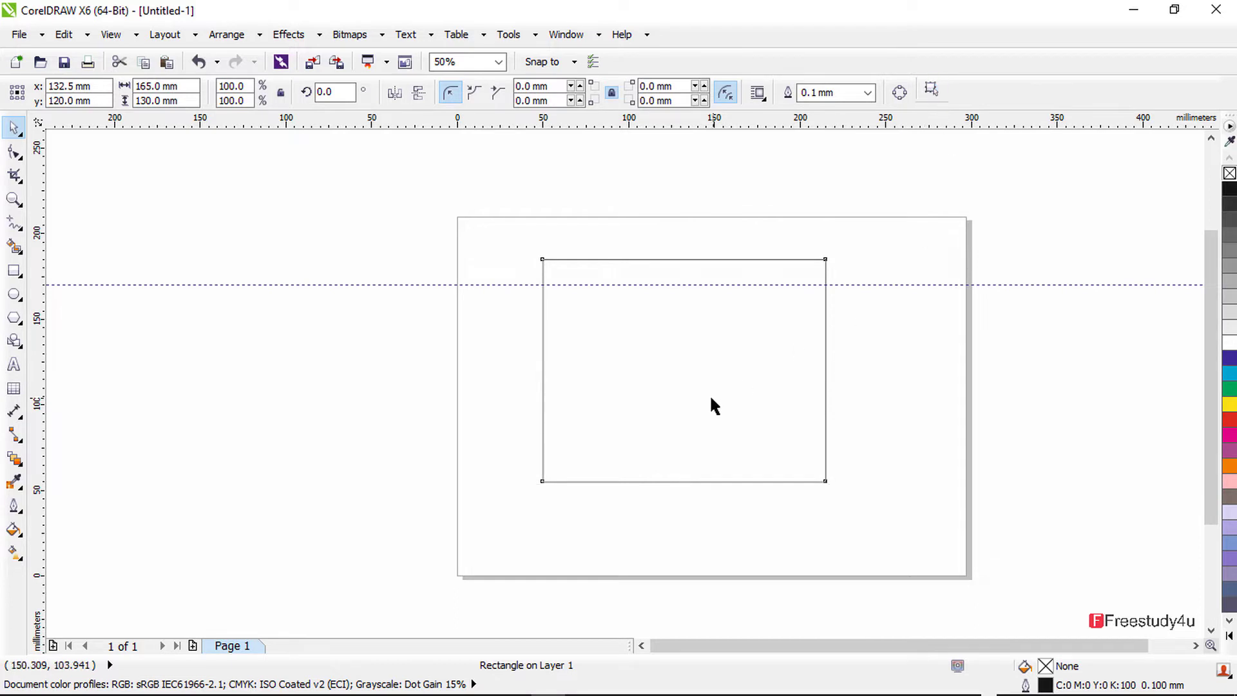
left_click_drag(557, 353, 817, 368)
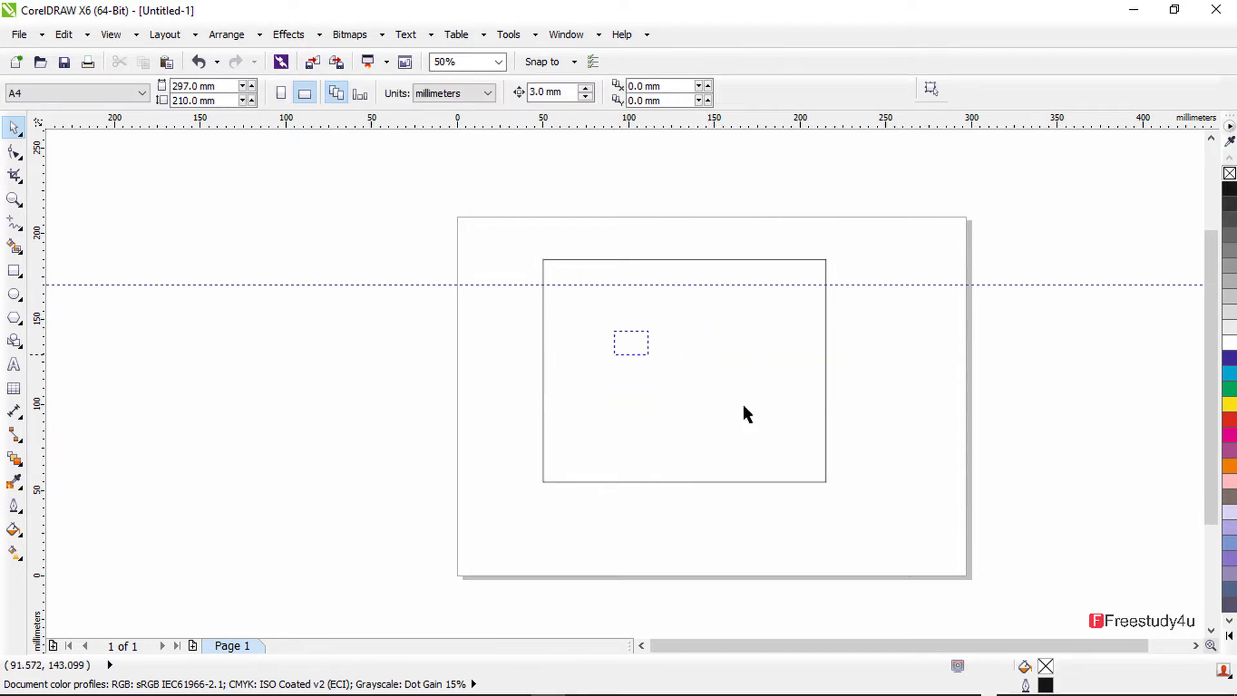
left_click(542, 261)
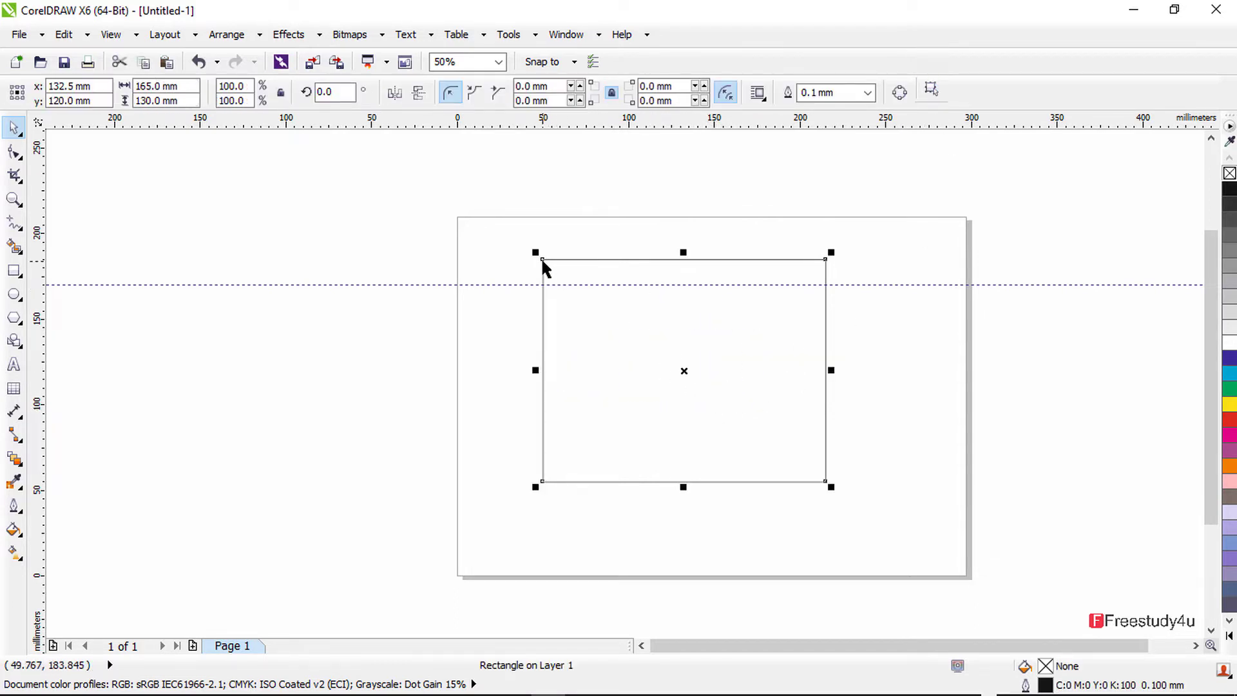
left_click_drag(487, 203, 899, 521)
left_click_drag(618, 370, 947, 378)
left_click_drag(537, 211, 1013, 564)
left_click_drag(720, 259, 817, 258)
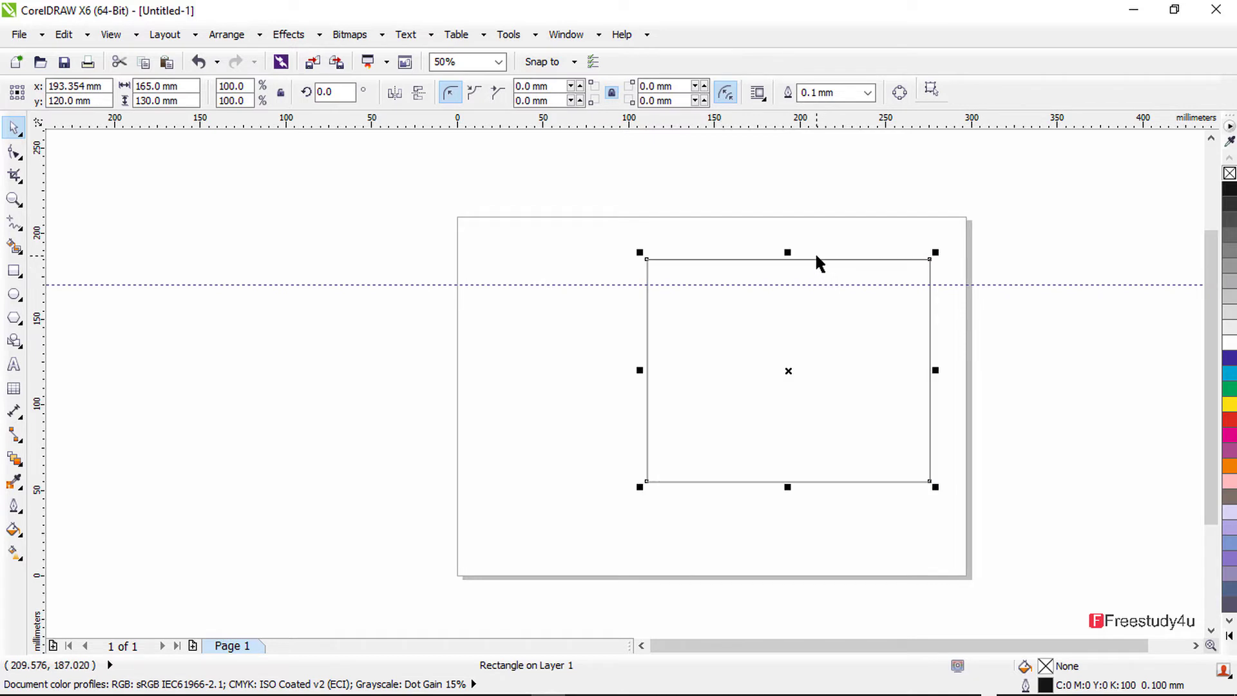
Step: Turn treating objects as filled back on and move the rectangle by its interior to about X 88.4 mm, Y 130 mm
left_click_drag(784, 367, 590, 416)
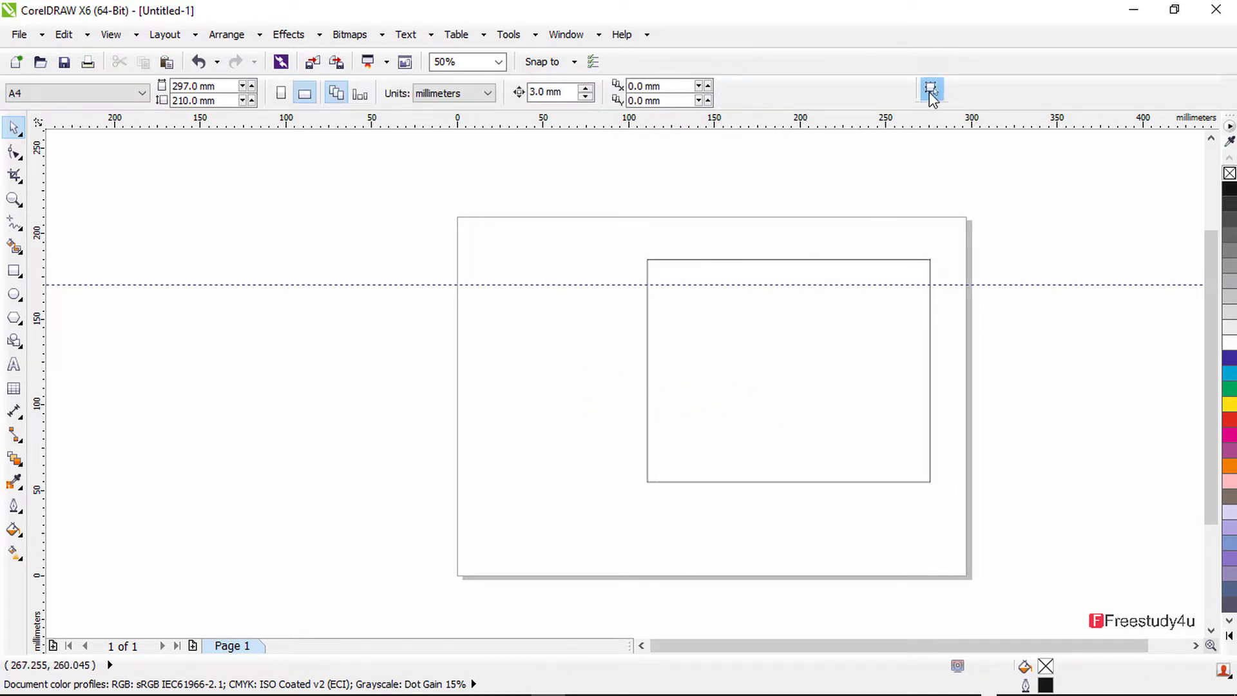
left_click(776, 387)
left_click_drag(776, 386, 610, 373)
Step: Open the Commands page of the customization options and browse its list of File commands
left_click(508, 36)
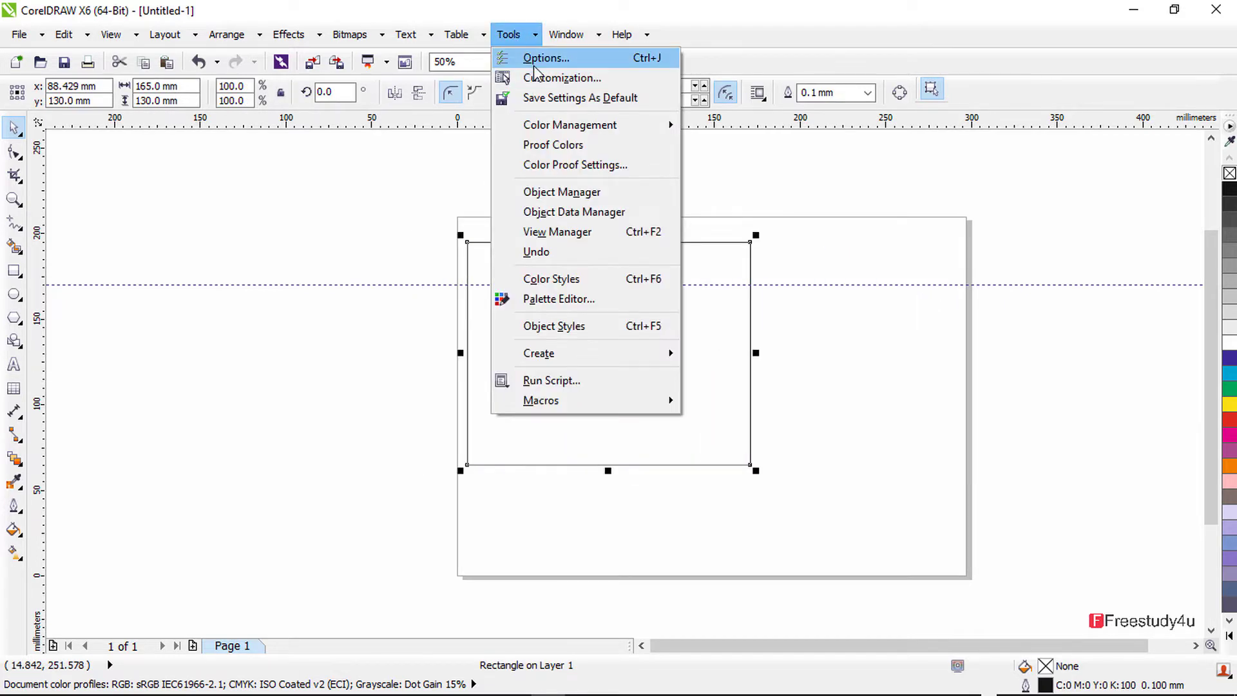
left_click(534, 67)
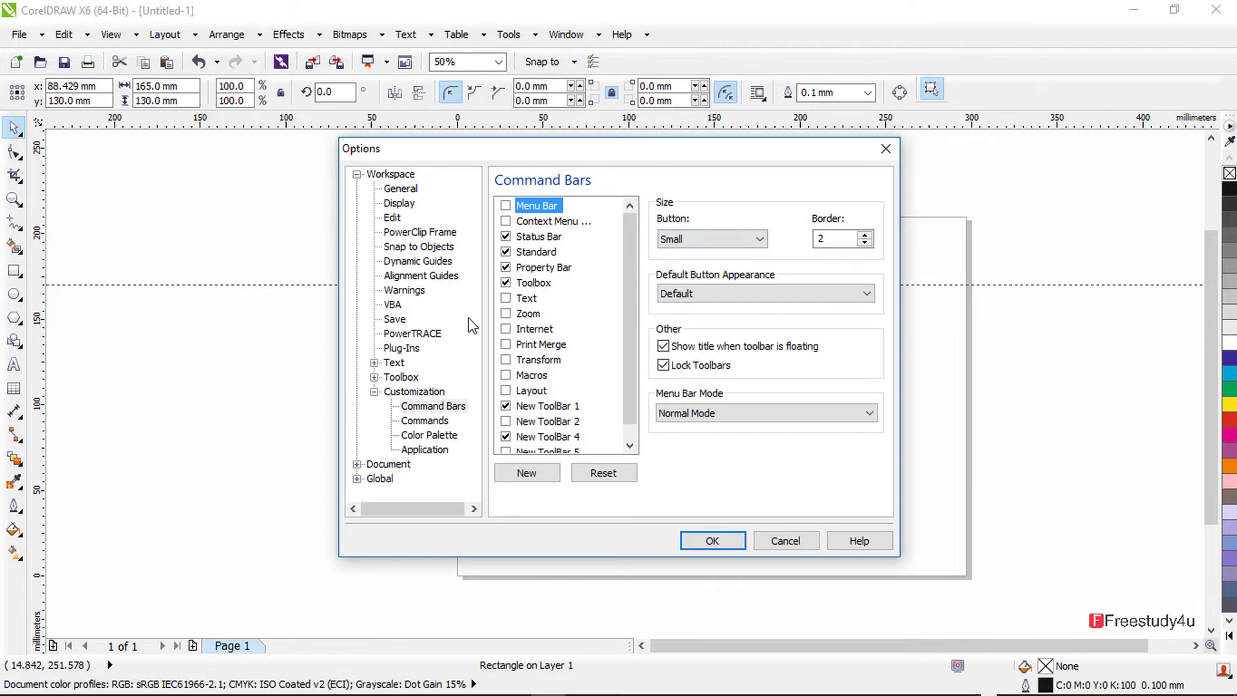
scroll(549, 380, "down", 1)
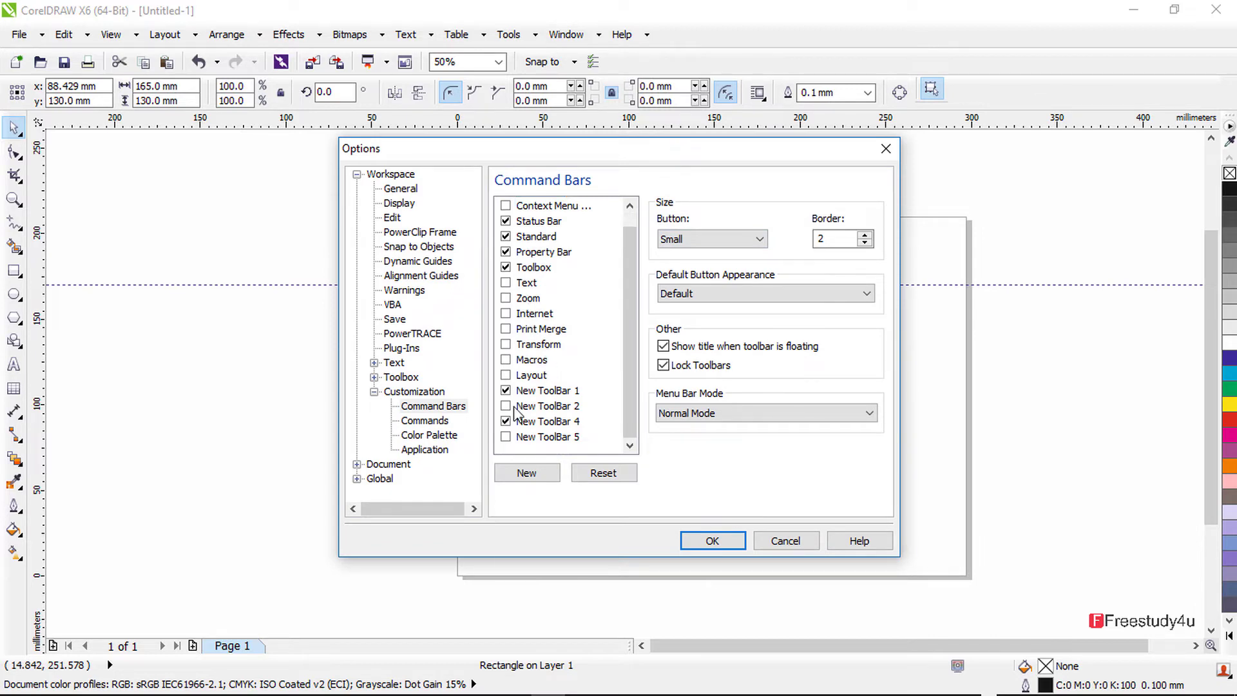
left_click(429, 424)
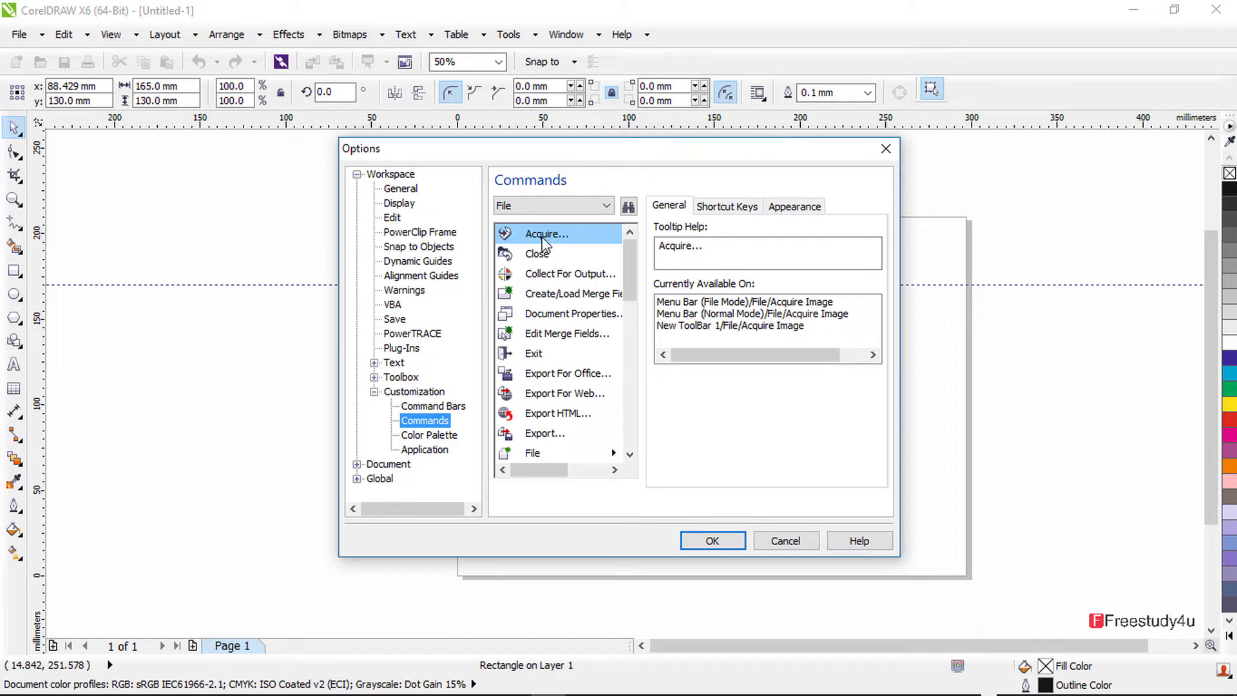
scroll(562, 391, "down", 4)
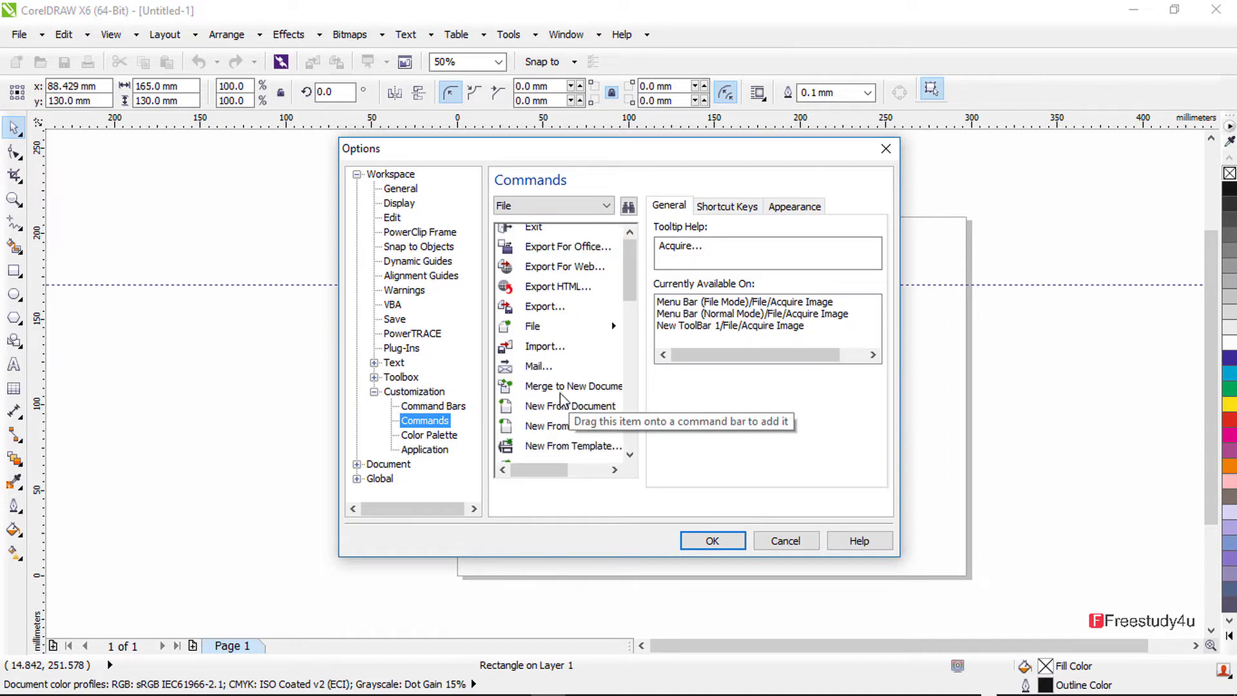
scroll(560, 354, "up", 2)
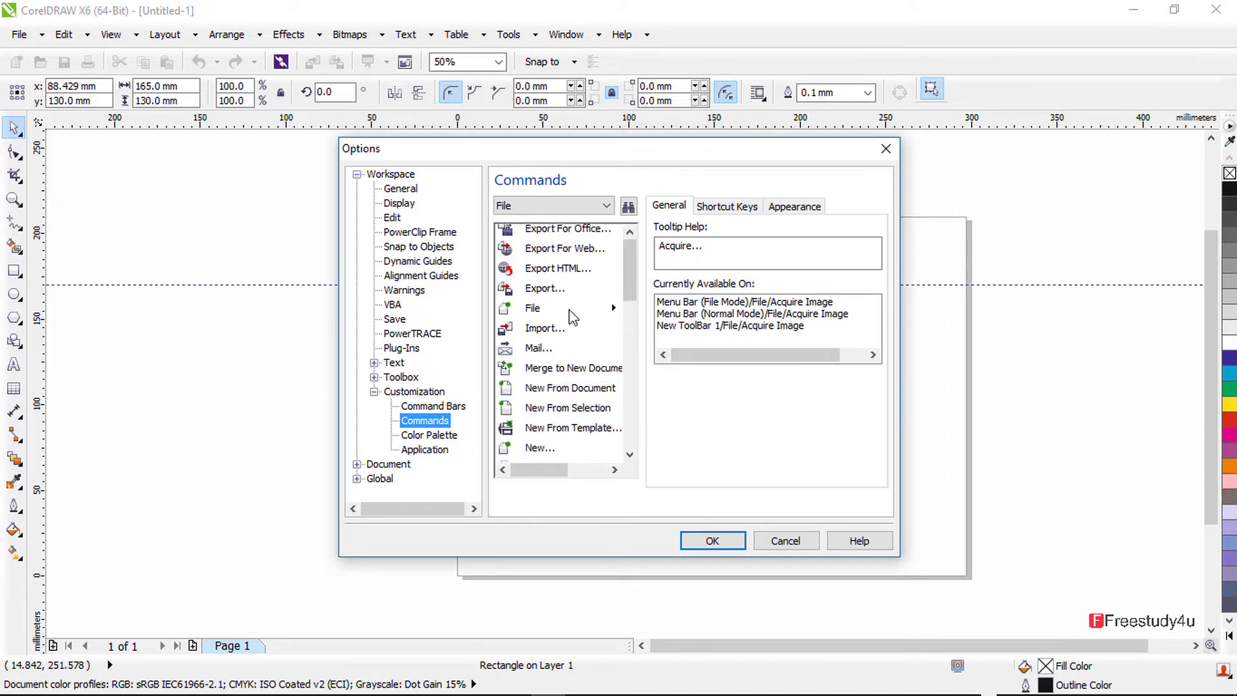
Step: Place the File command on a floating toolbar over the workspace and close that toolbar
left_click_drag(514, 309, 1012, 123)
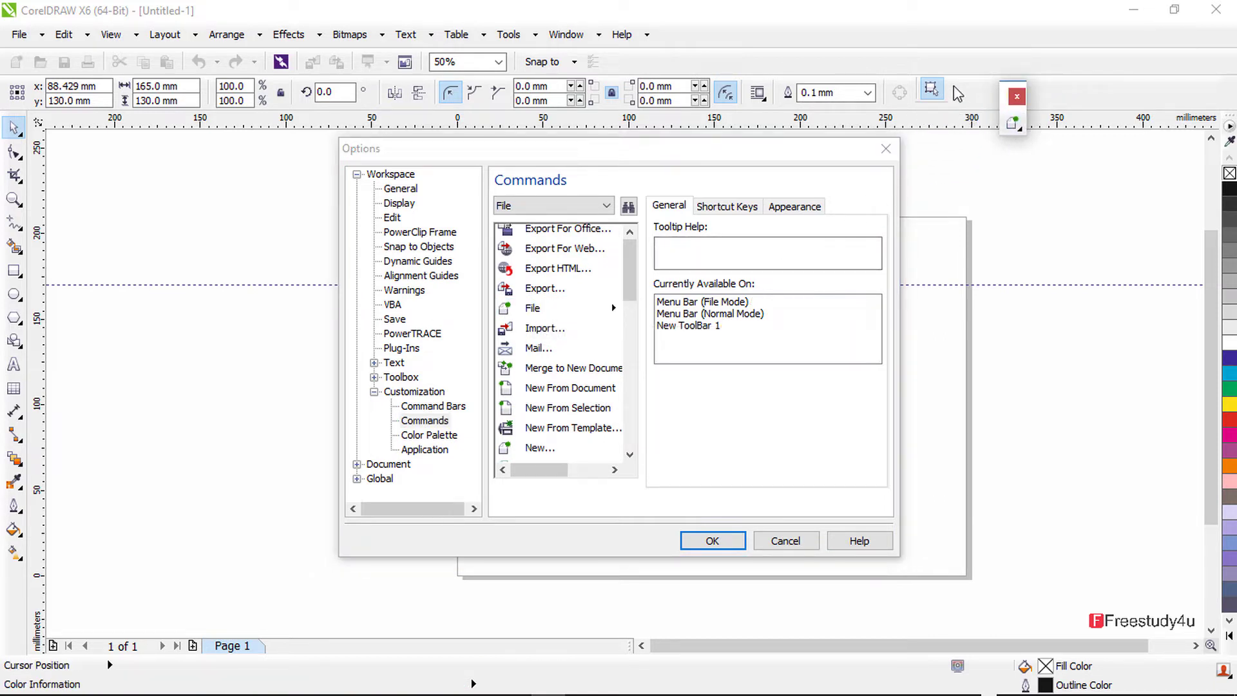
left_click(1016, 96)
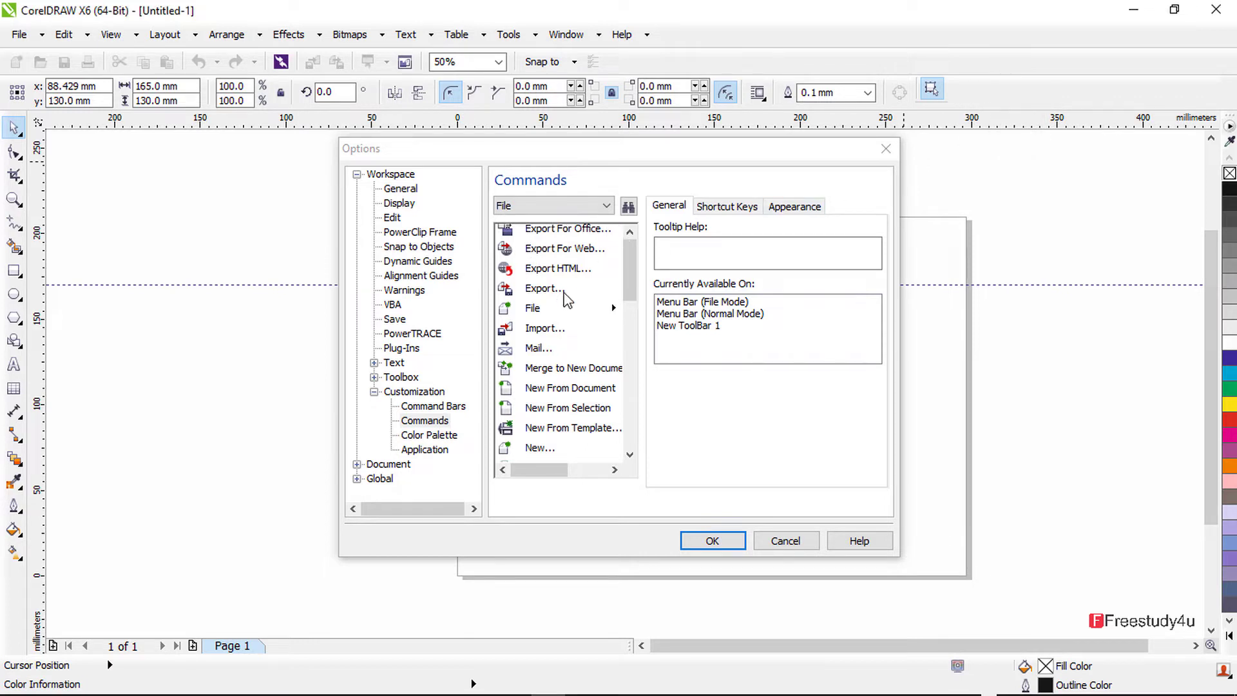
Step: Try A, Ctrl+1 and Backspace as the new shortcut key for the File command, clearing the entries
left_click(530, 311)
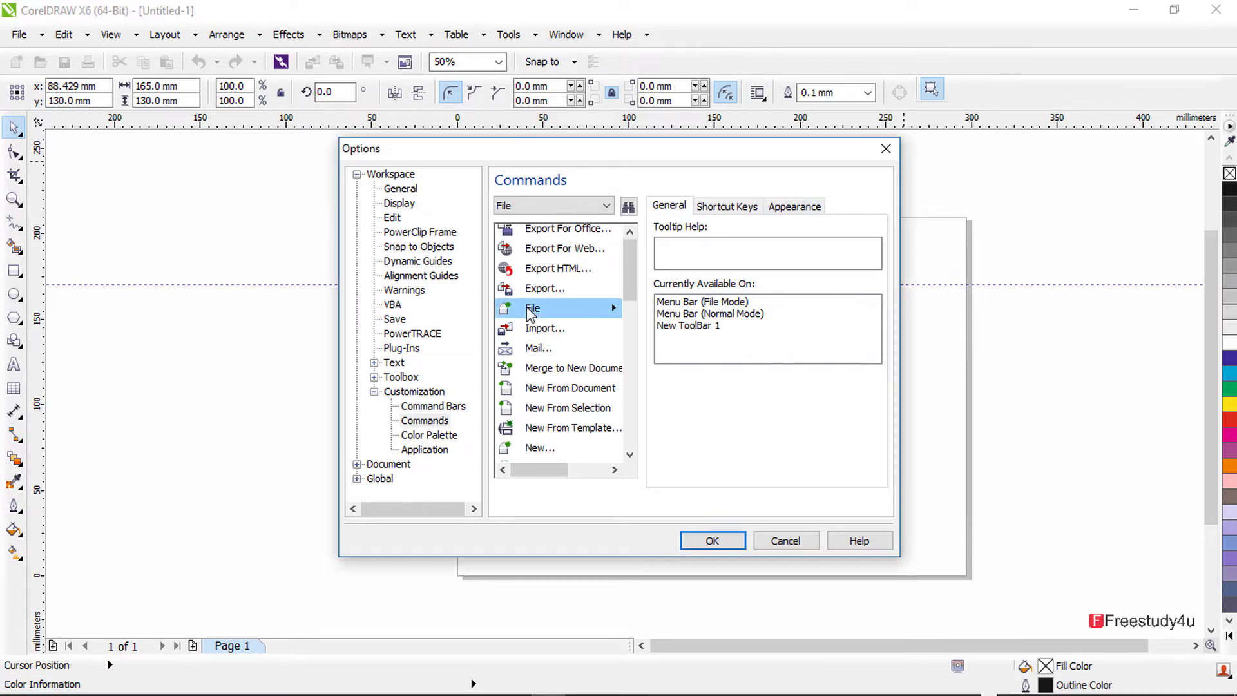
left_click(726, 206)
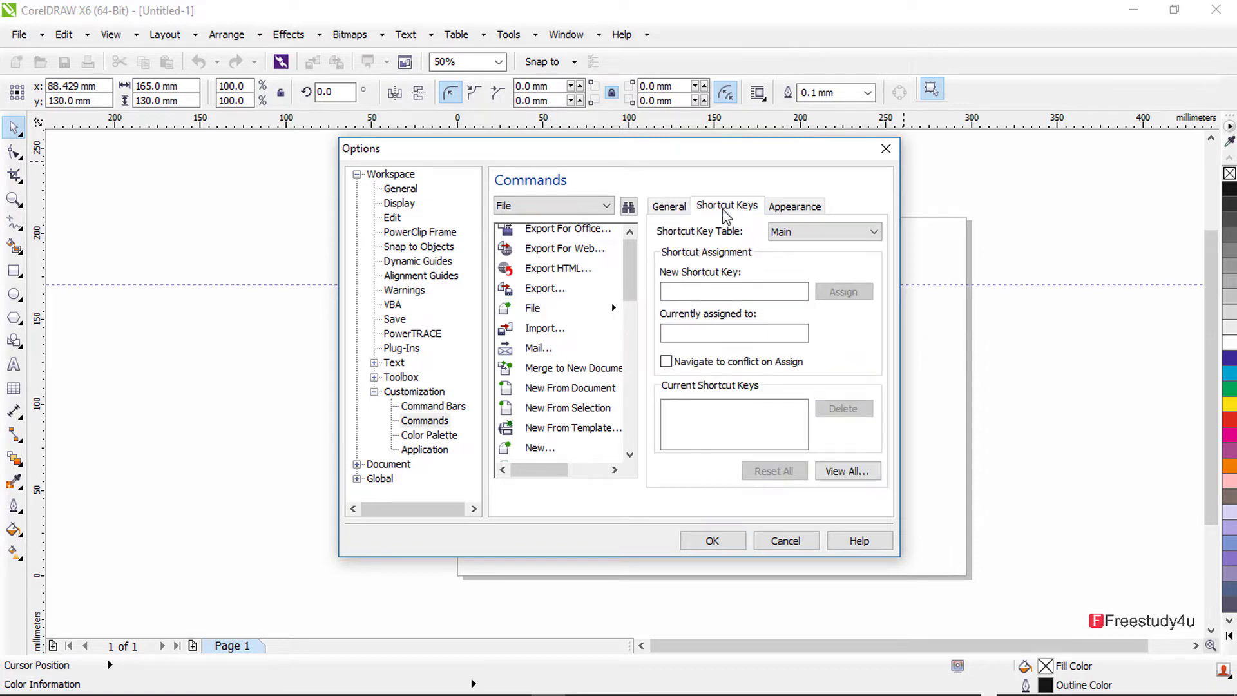
left_click(684, 295)
left_click(671, 292)
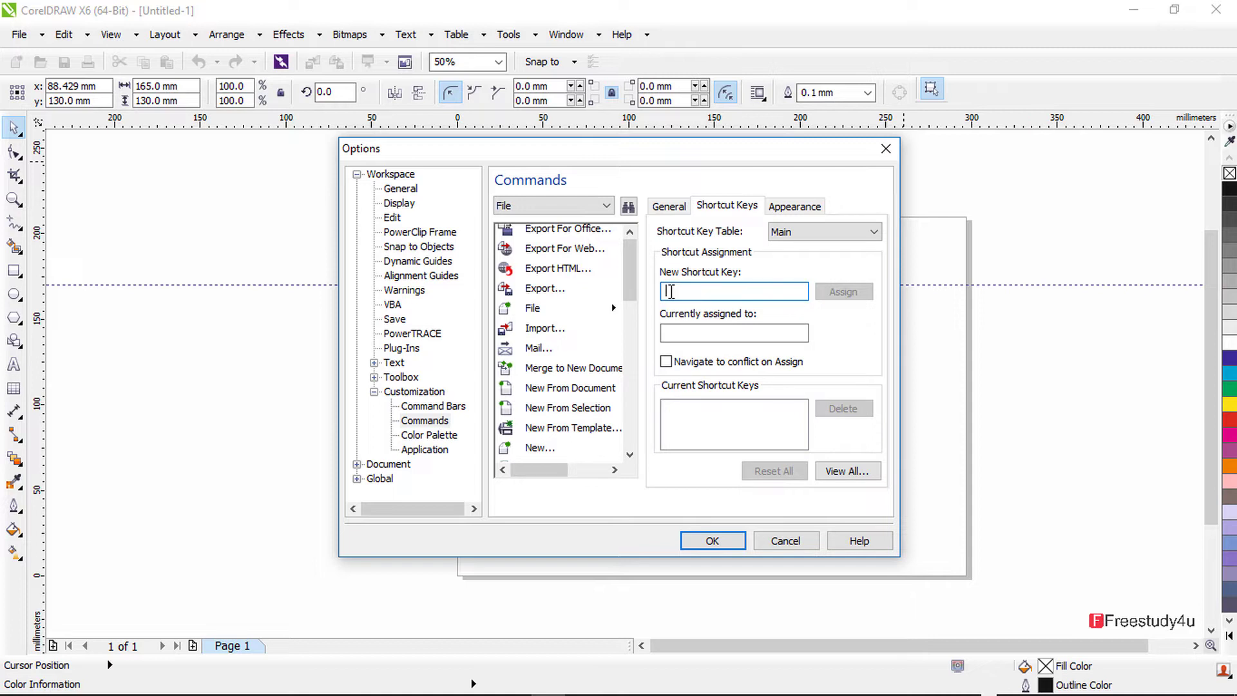
key("a")
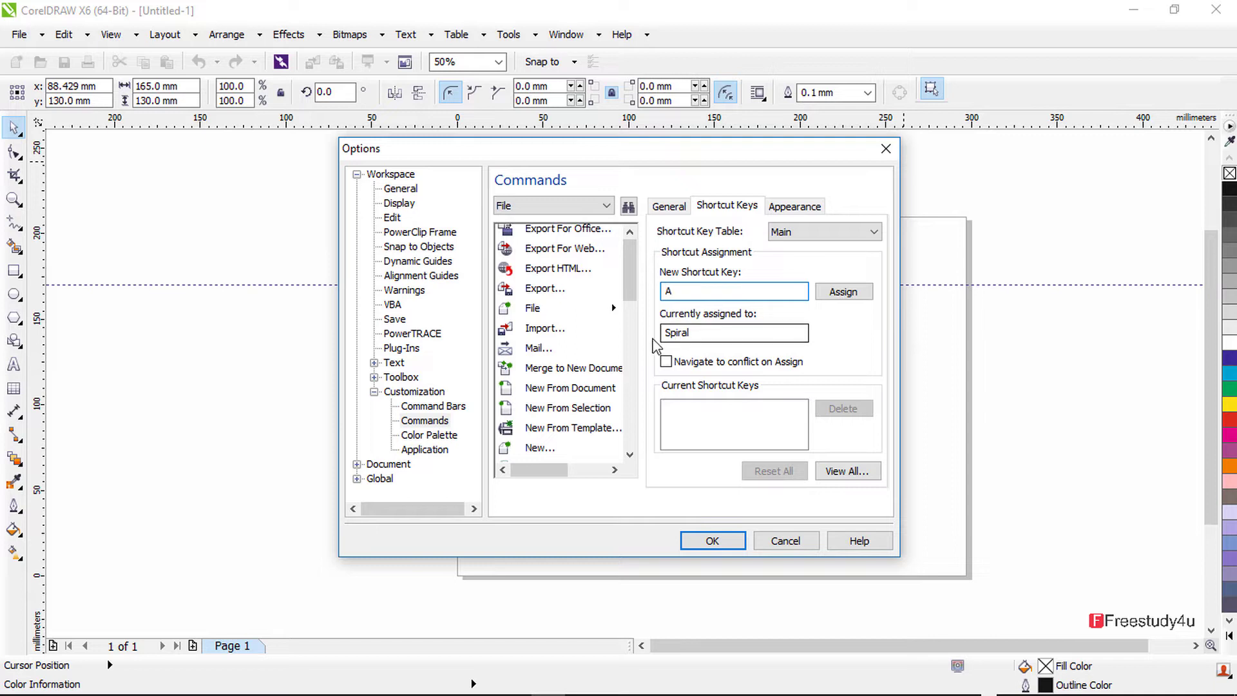
left_click(674, 290)
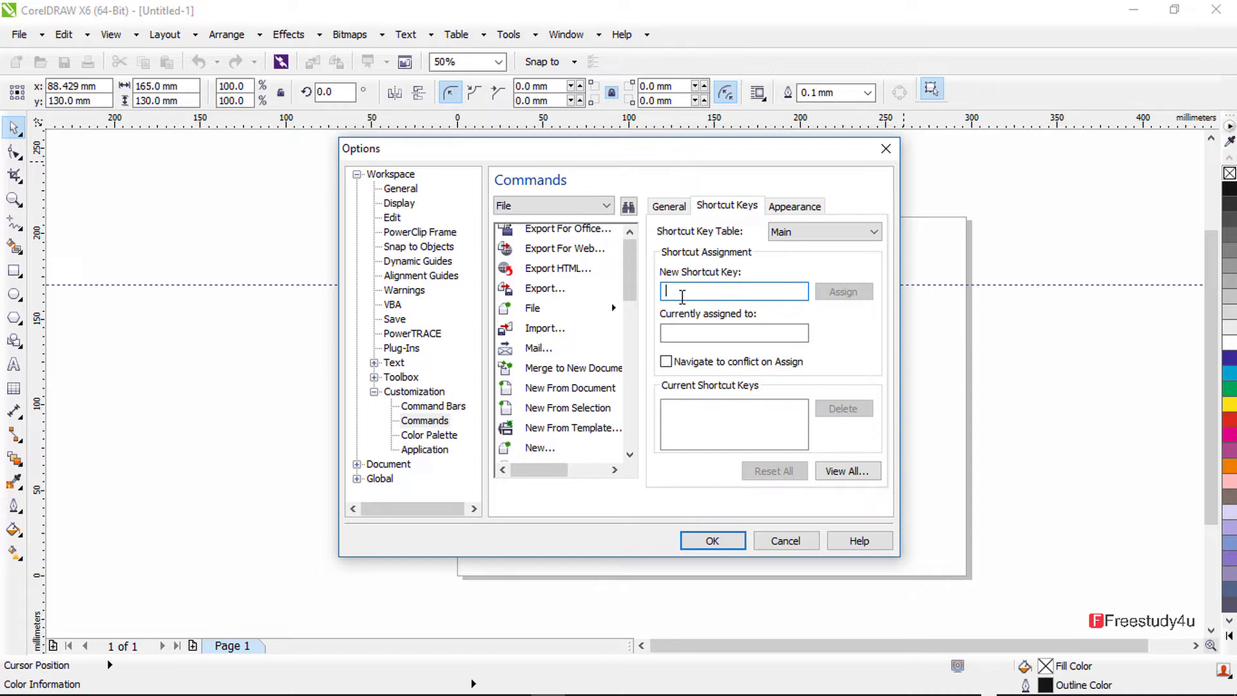
key("ctrl+1")
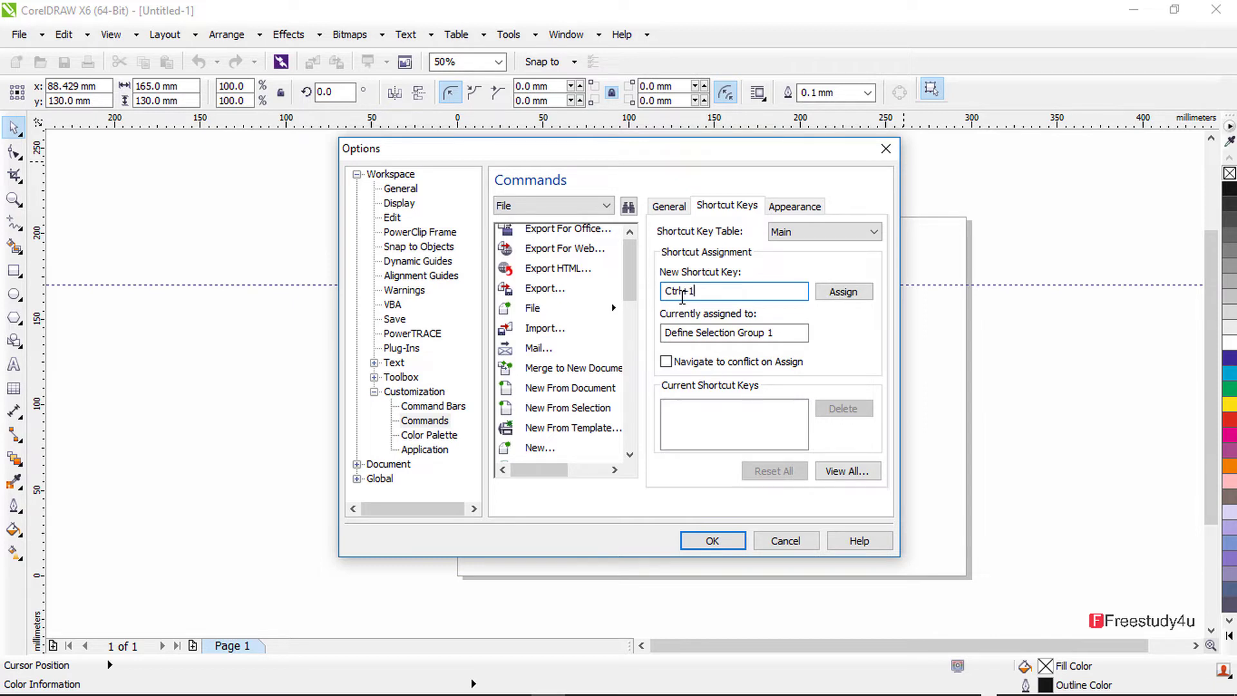
key("BackSpace")
key("BackSpace")
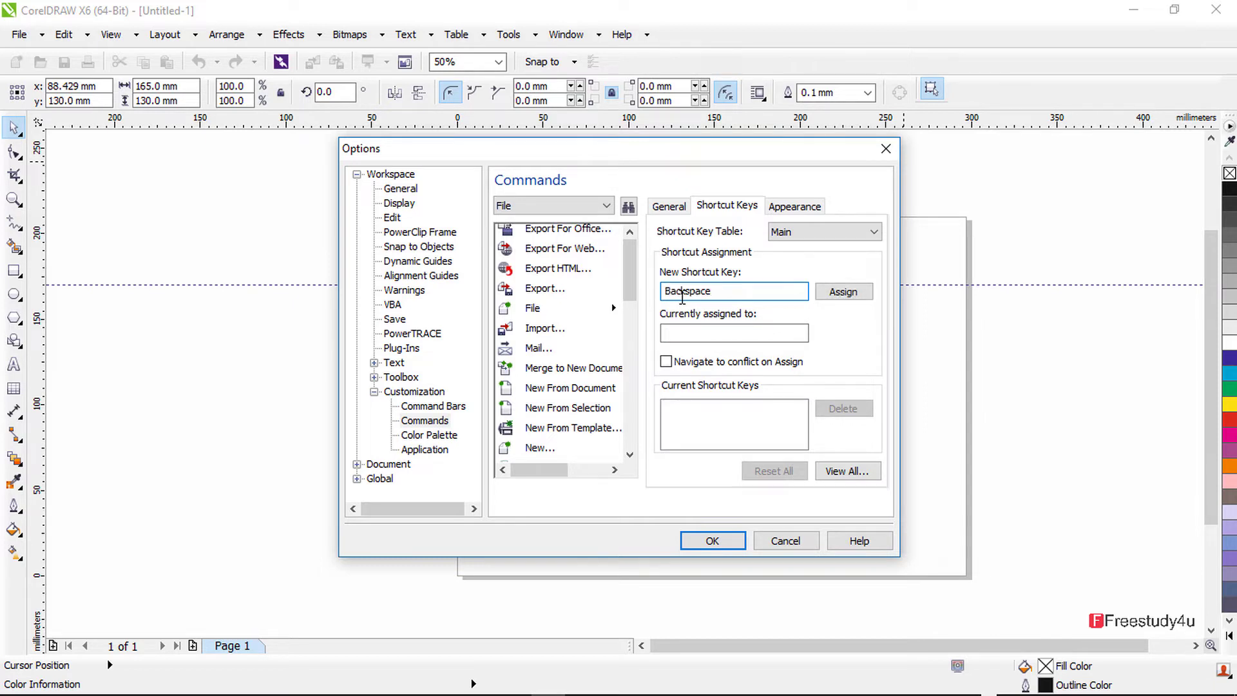
key("BackSpace")
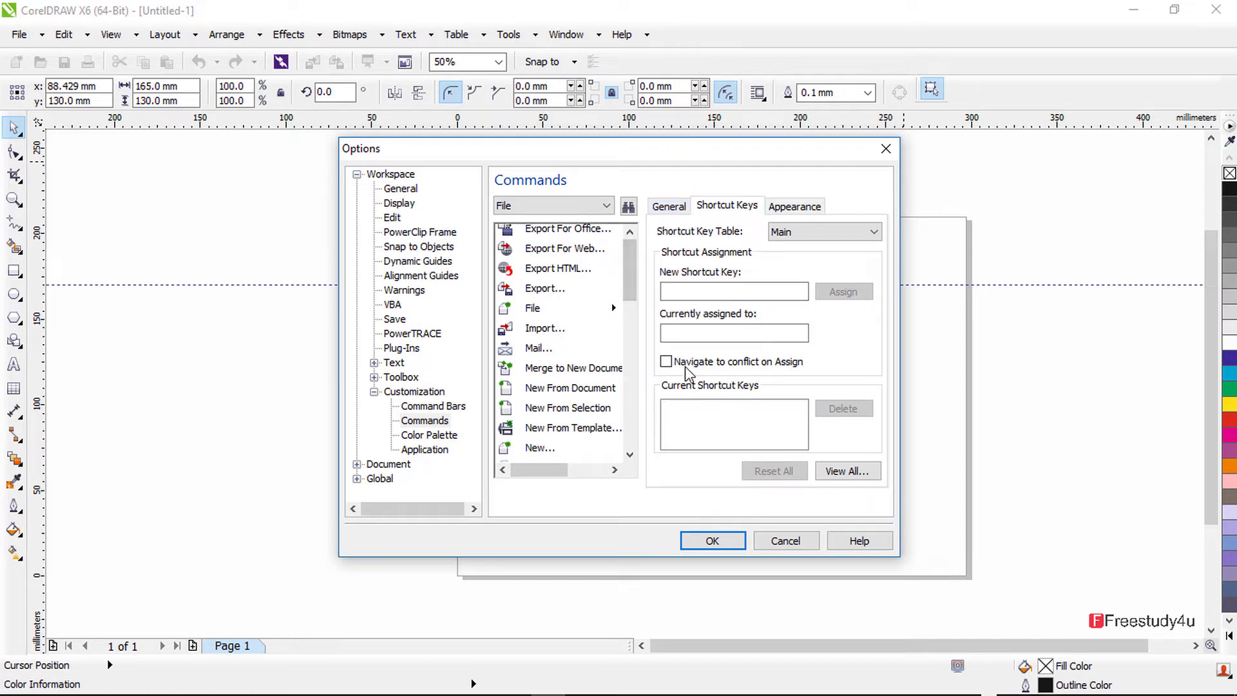
Step: Assign Alt+Delete as the File command's shortcut key and accept the options
left_click(704, 290)
left_click(711, 289)
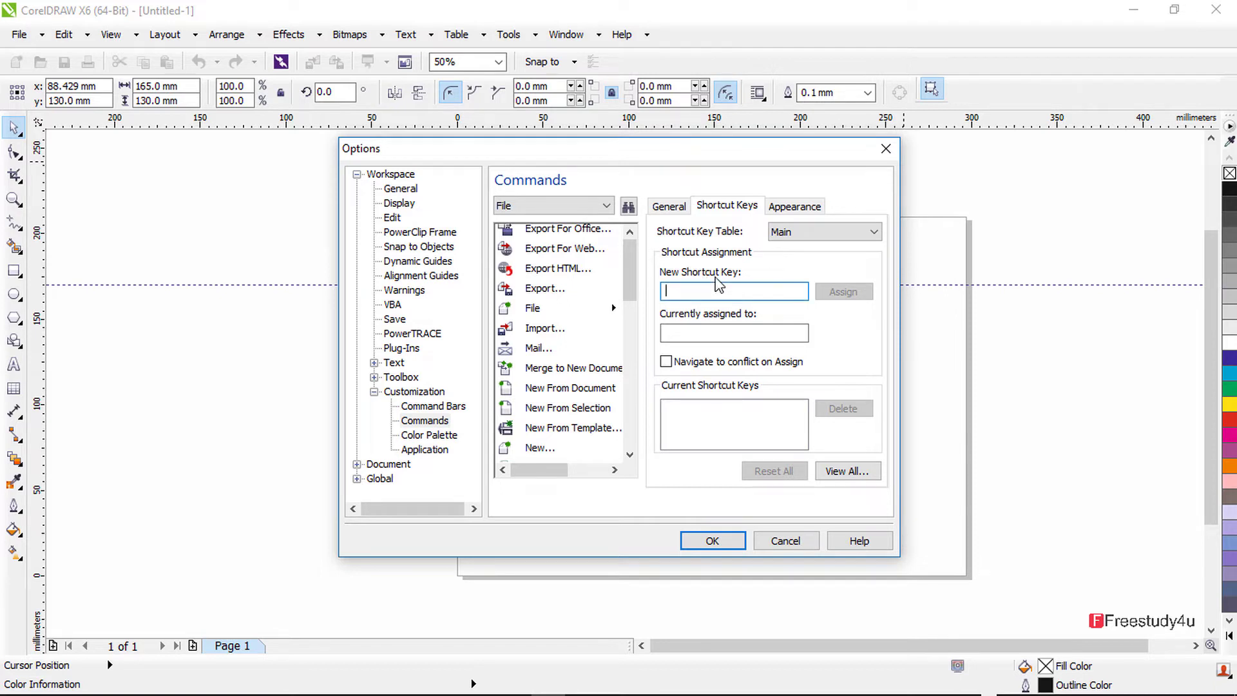
key("alt+Delete")
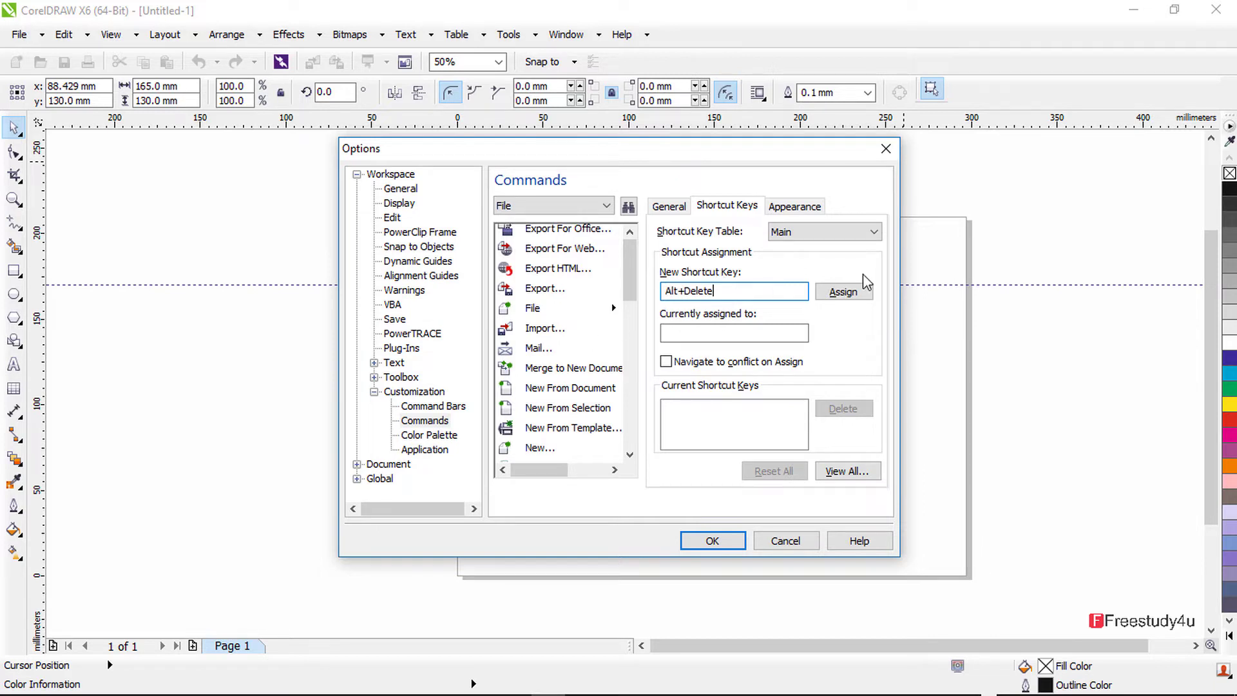
left_click(846, 295)
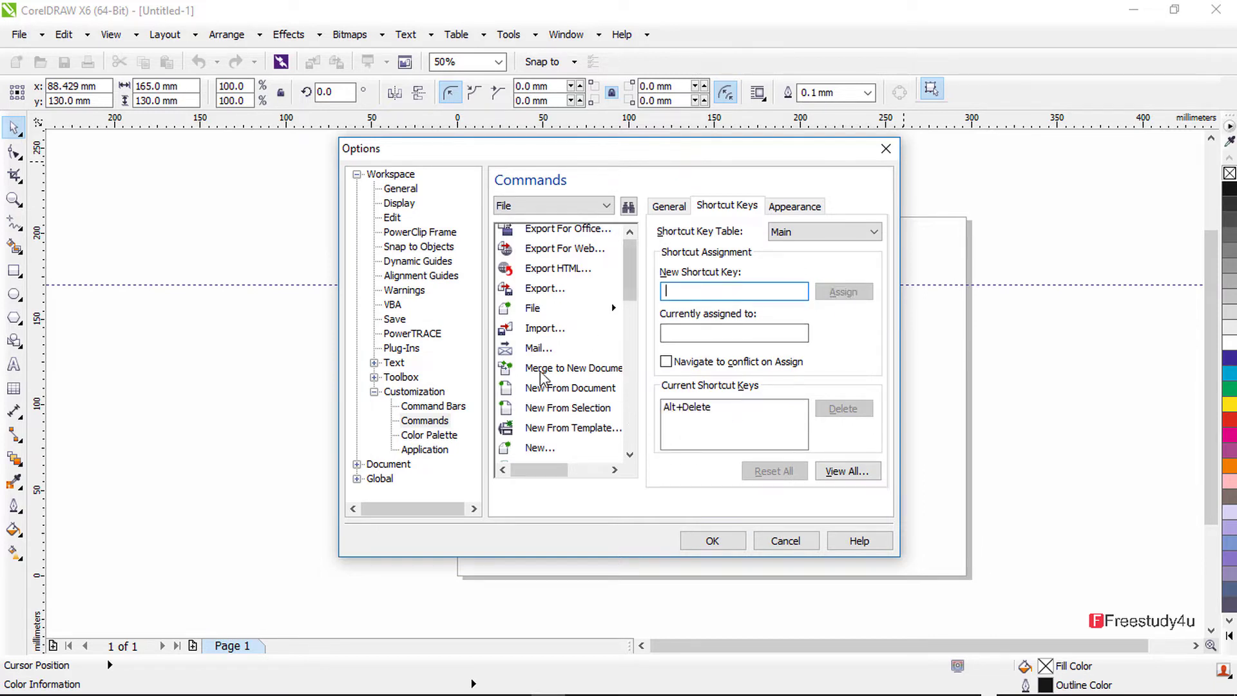
left_click(713, 541)
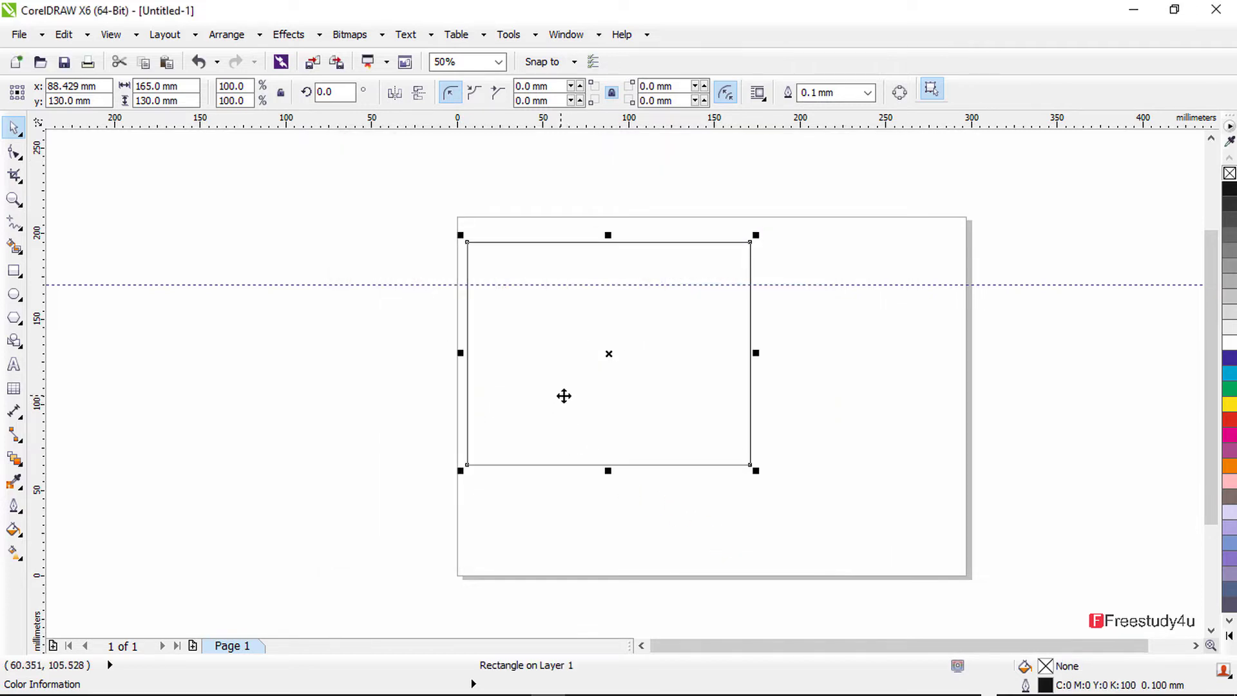
Step: Test the Alt+Delete shortcut of the File command on the canvas and compare its menu with the regular File menu
key("alt+Delete")
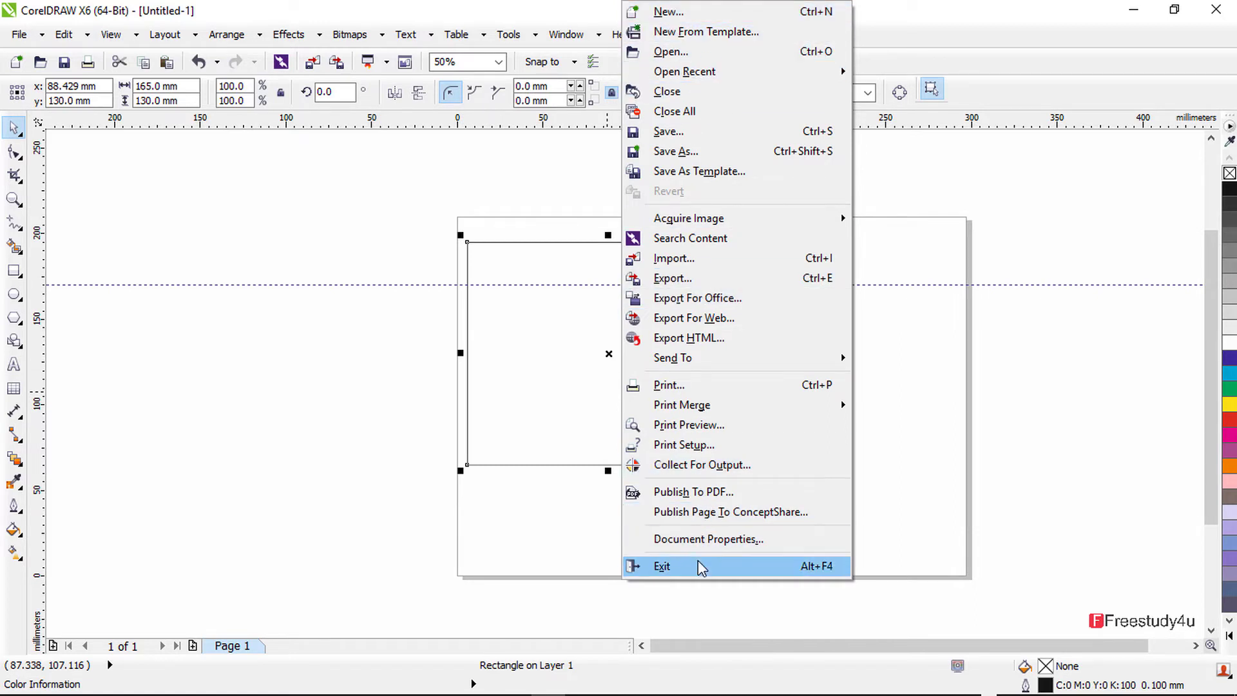
left_click(571, 416)
left_click(21, 36)
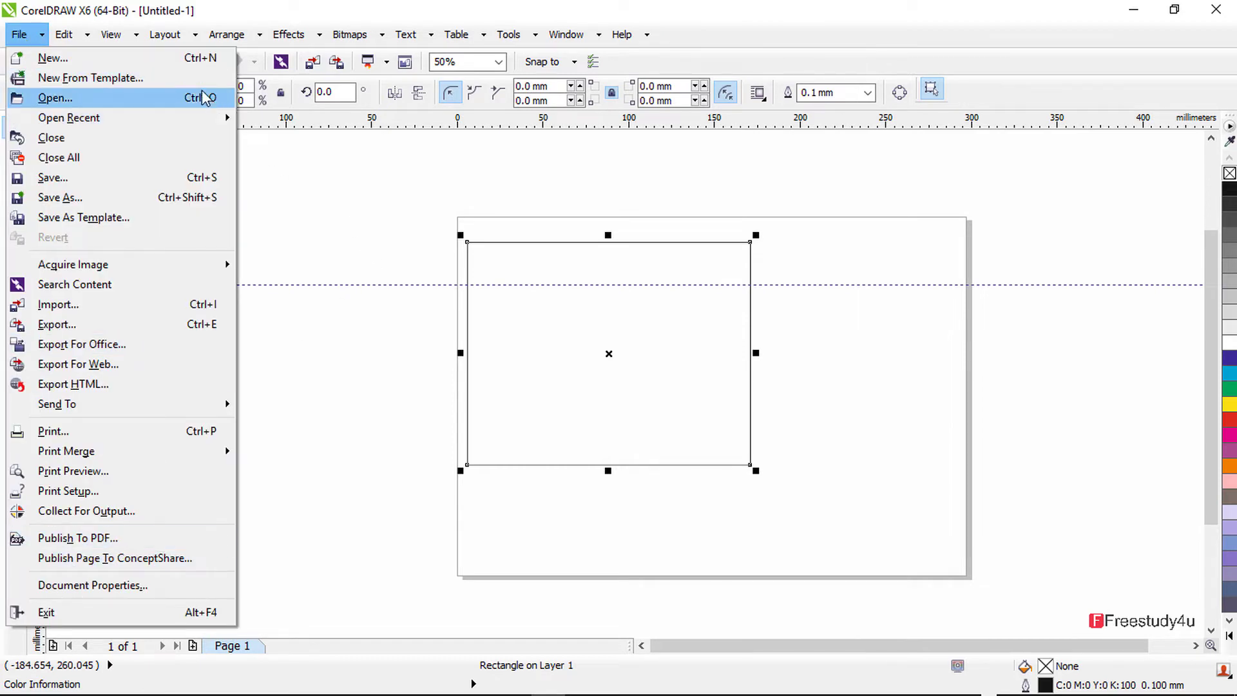
left_click(309, 199)
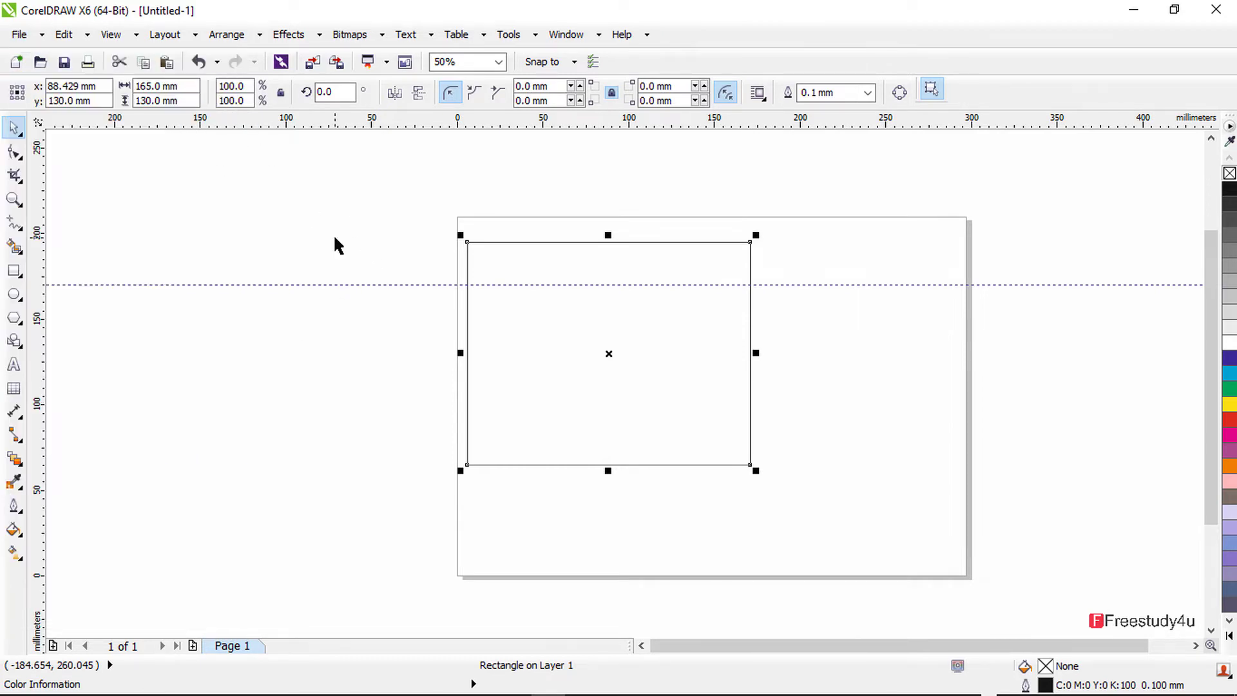
right_click(361, 286)
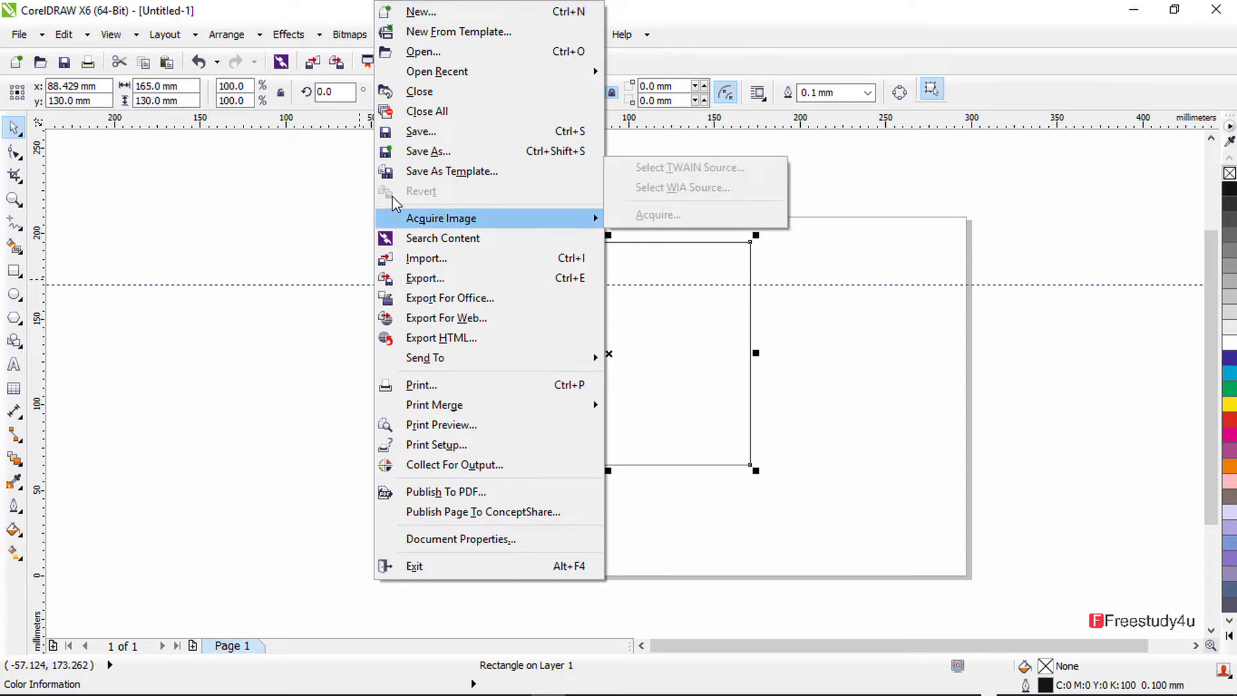
left_click(322, 212)
Step: Reopen the Commands customization options and check the shortcut keys assigned to the Exit and File commands
left_click(512, 35)
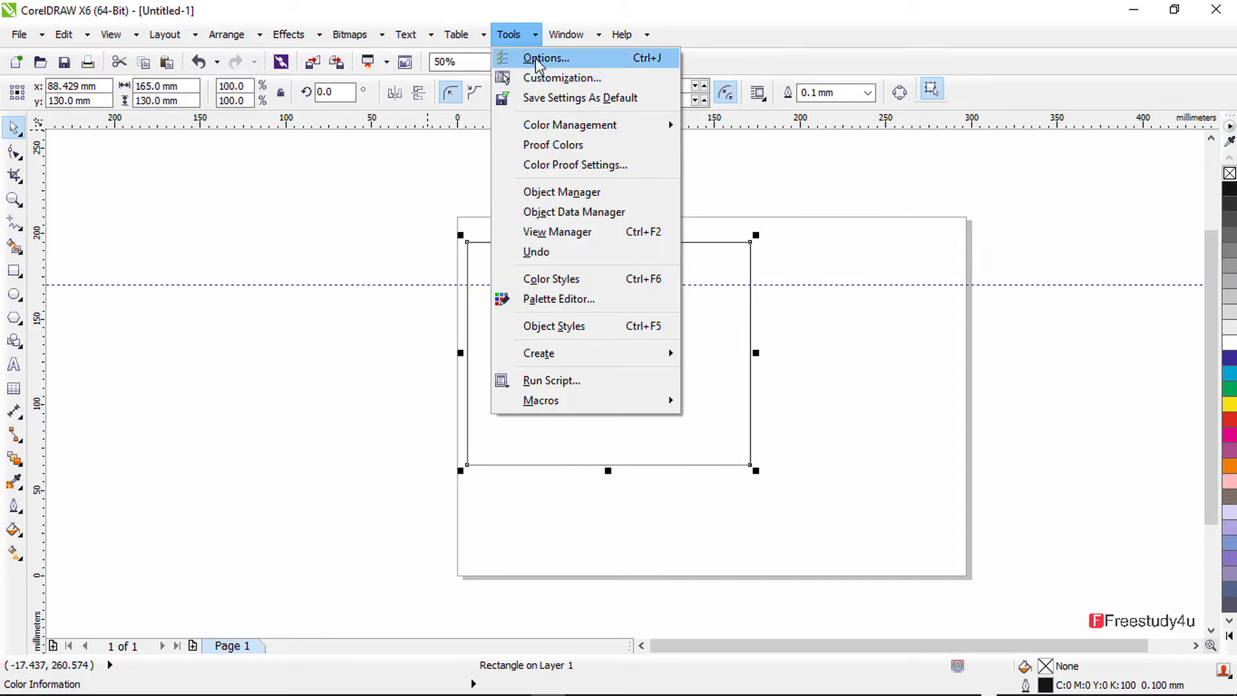
left_click(536, 60)
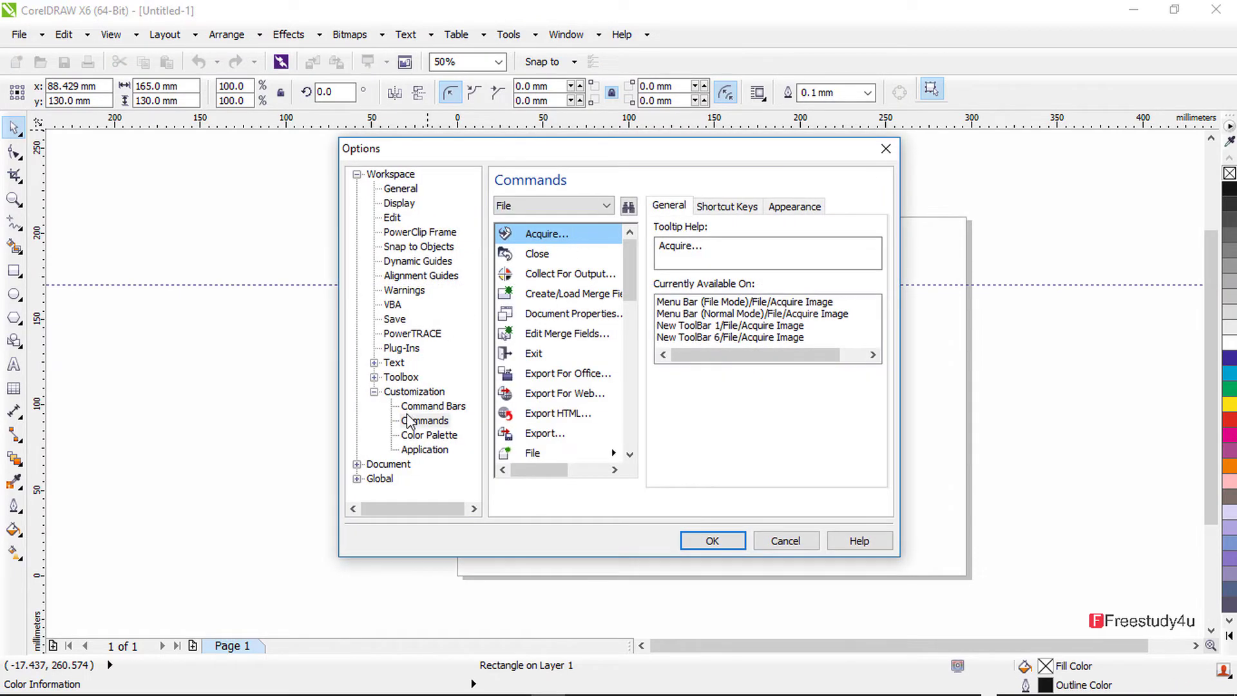
left_click(408, 419)
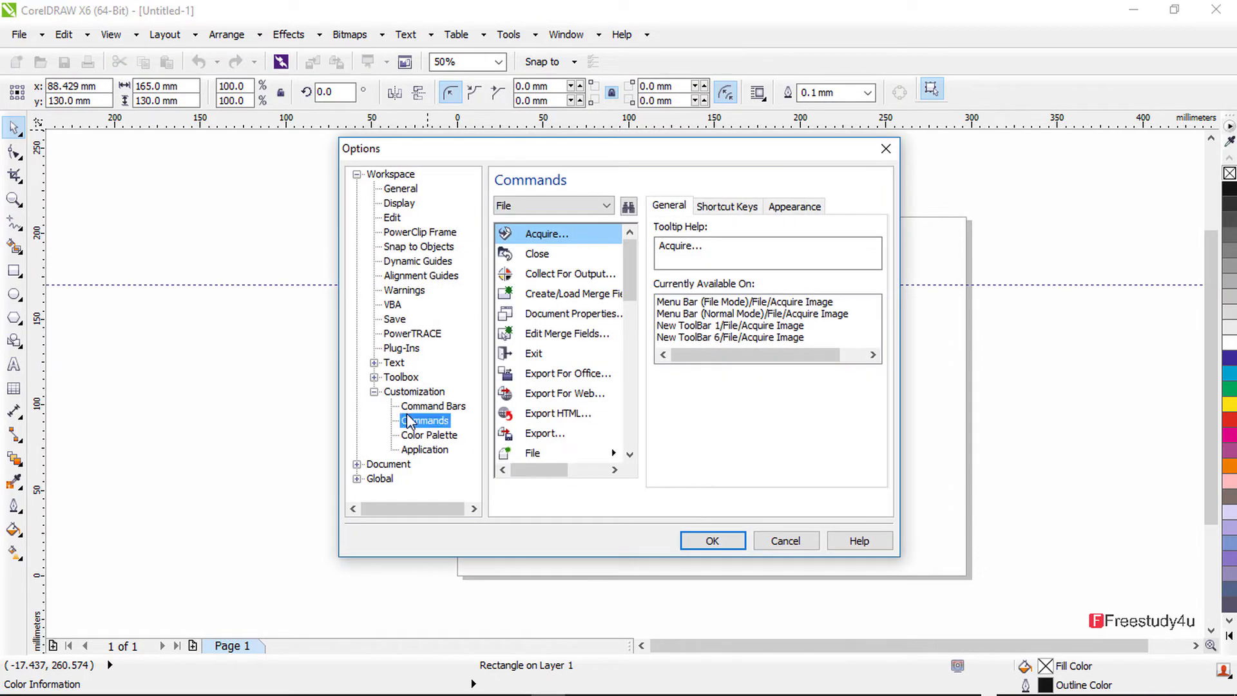
left_click(750, 208)
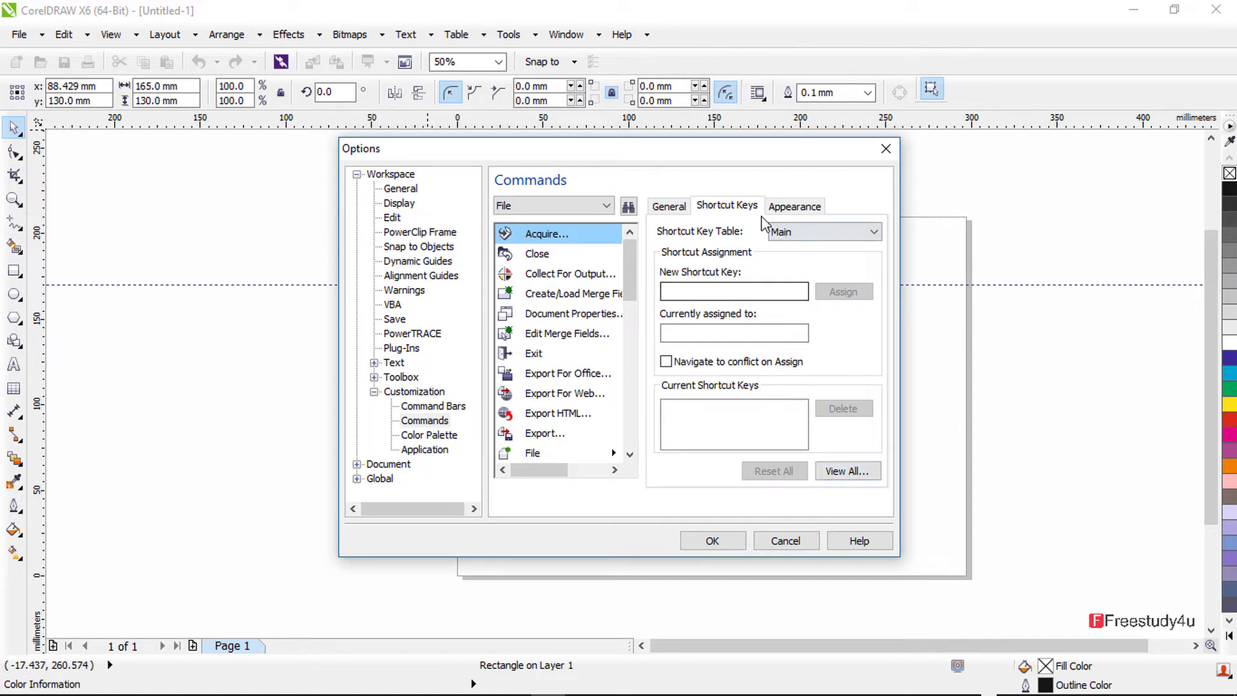
left_click(669, 206)
left_click(726, 205)
left_click(541, 353)
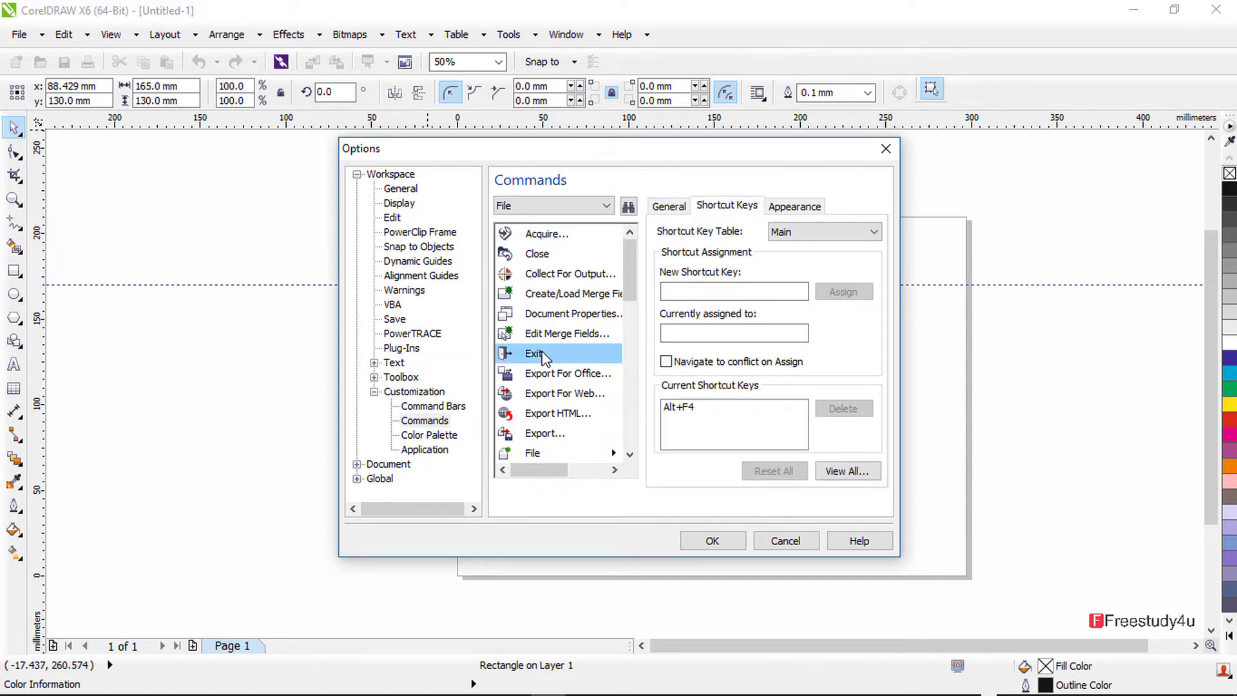
left_click(552, 452)
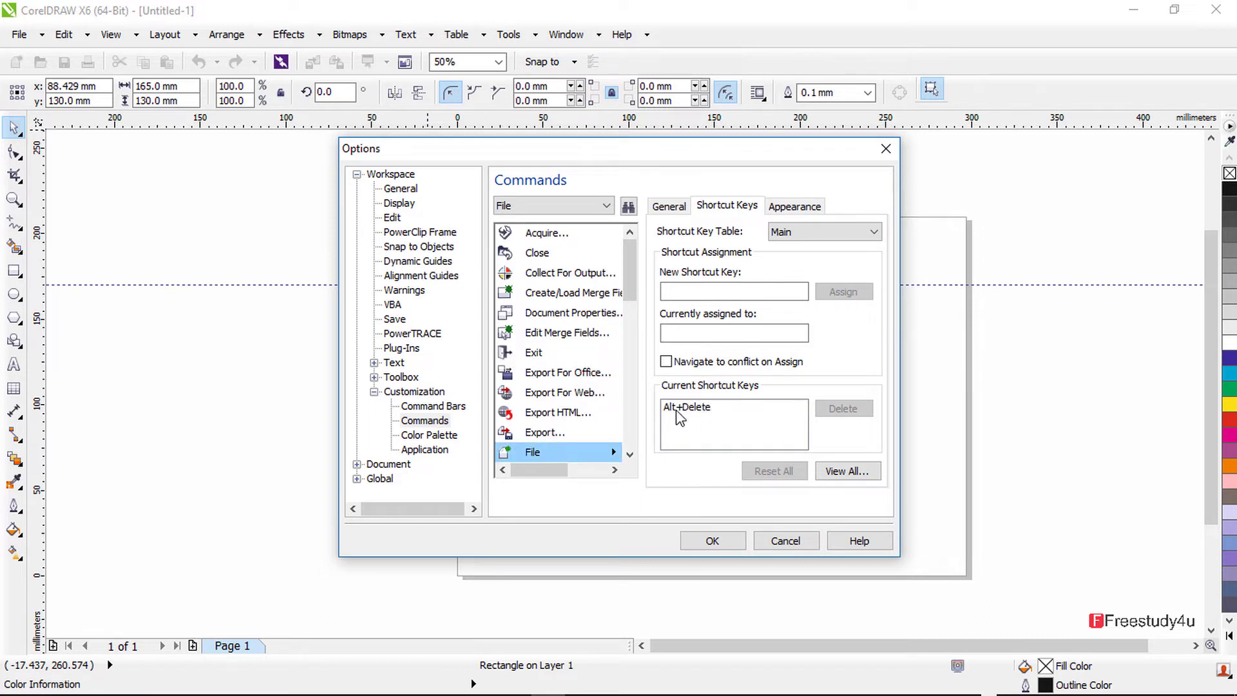
Step: View the complete list of shortcut keys through to its end and close the list
left_click(844, 472)
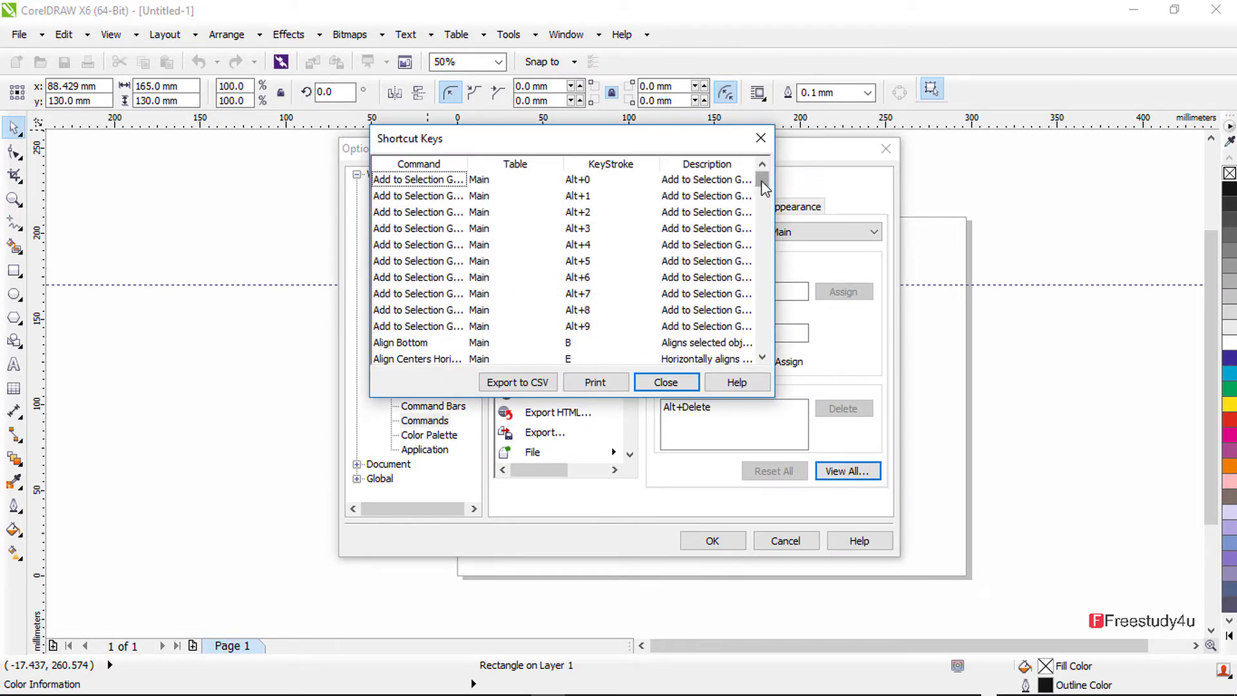
left_click_drag(764, 187, 754, 358)
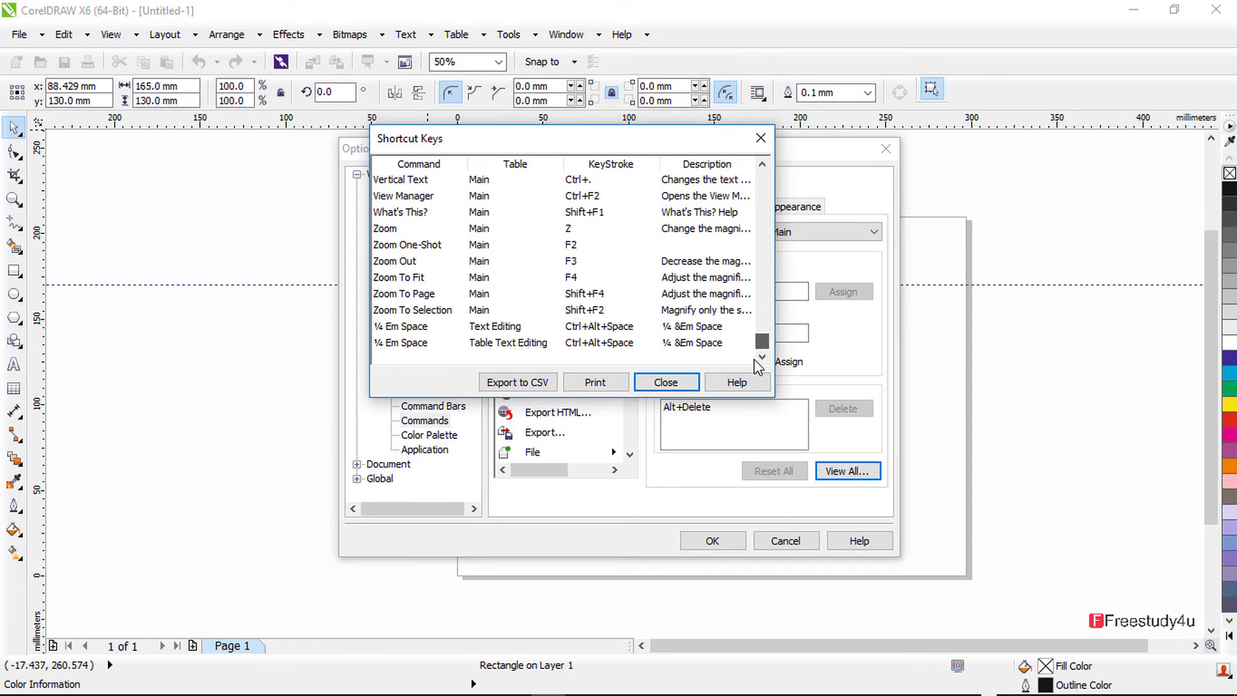
left_click(664, 384)
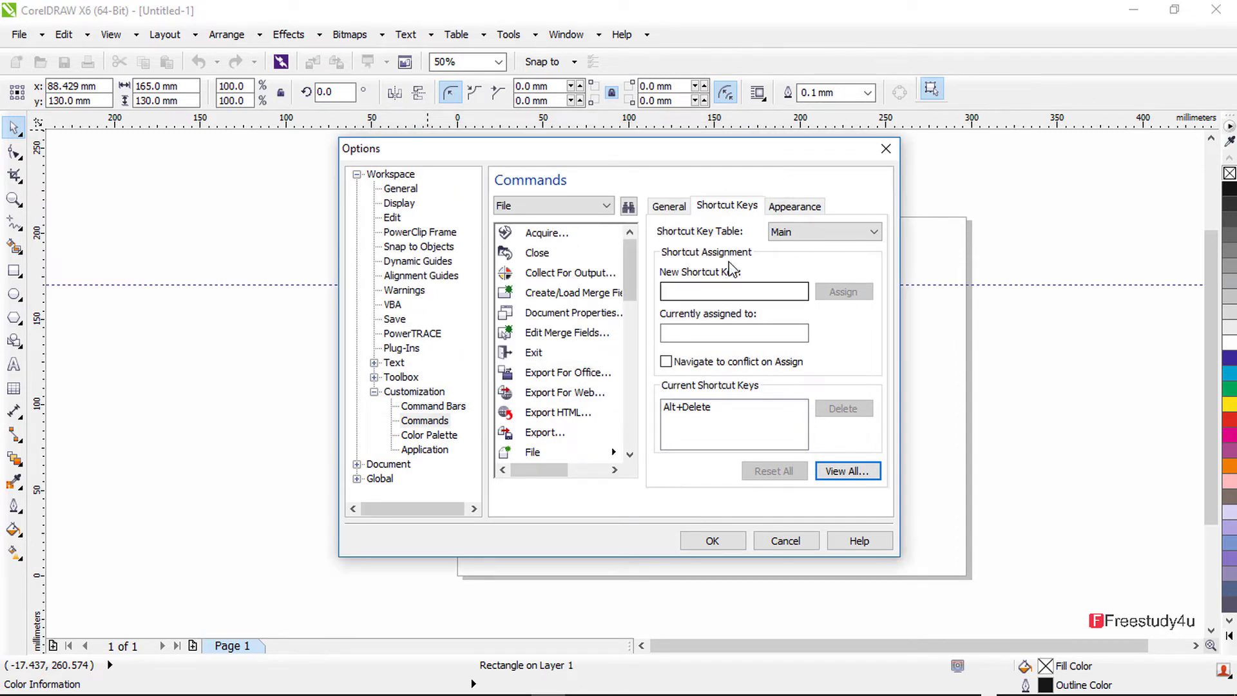
Step: Look over the File command's appearance settings and the Color Palette and Application customization pages
left_click(776, 209)
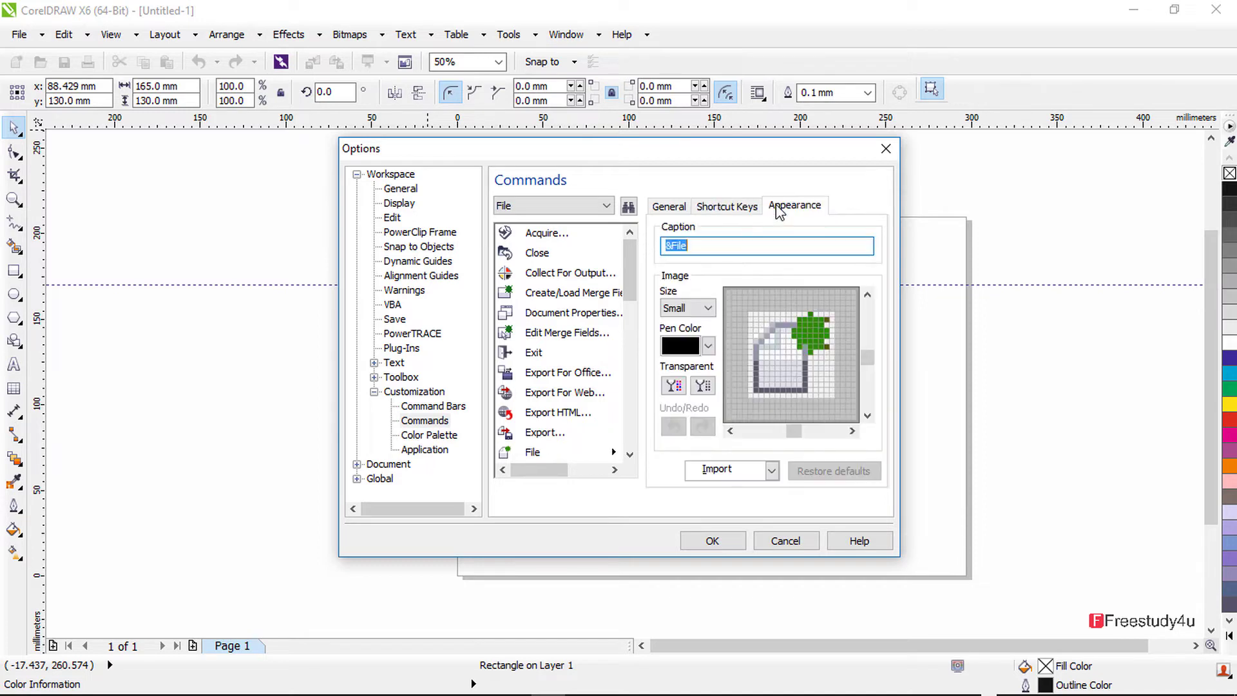
left_click(748, 206)
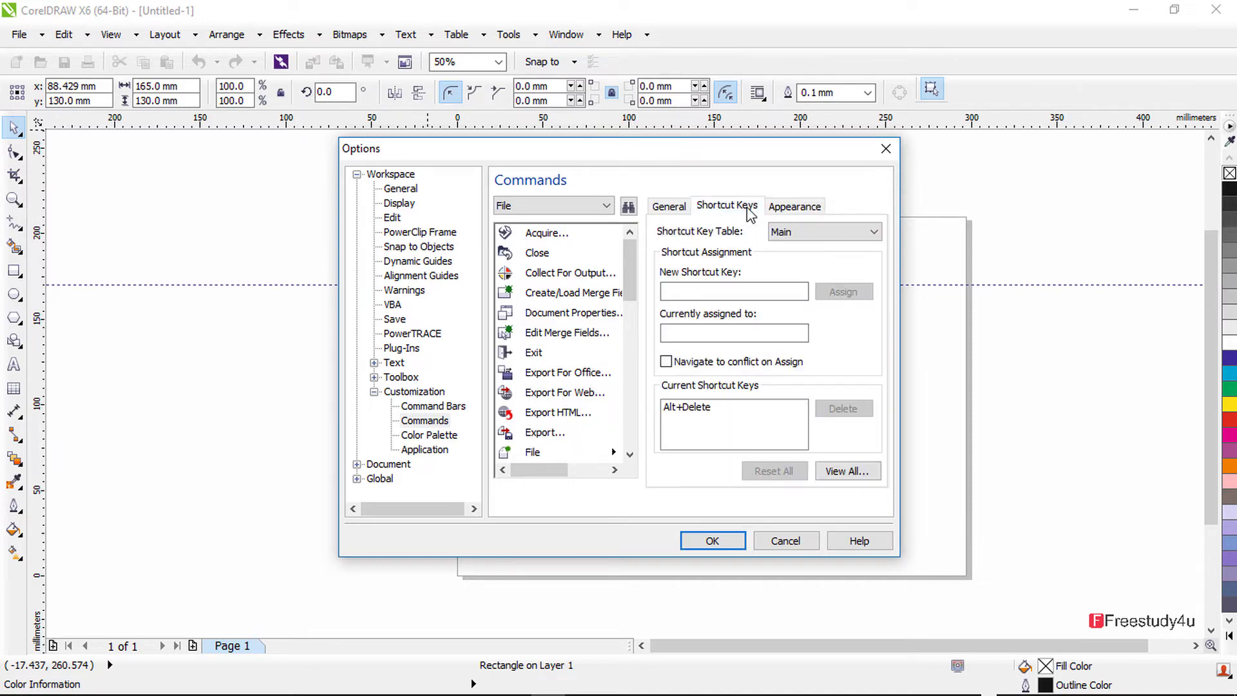
left_click(429, 436)
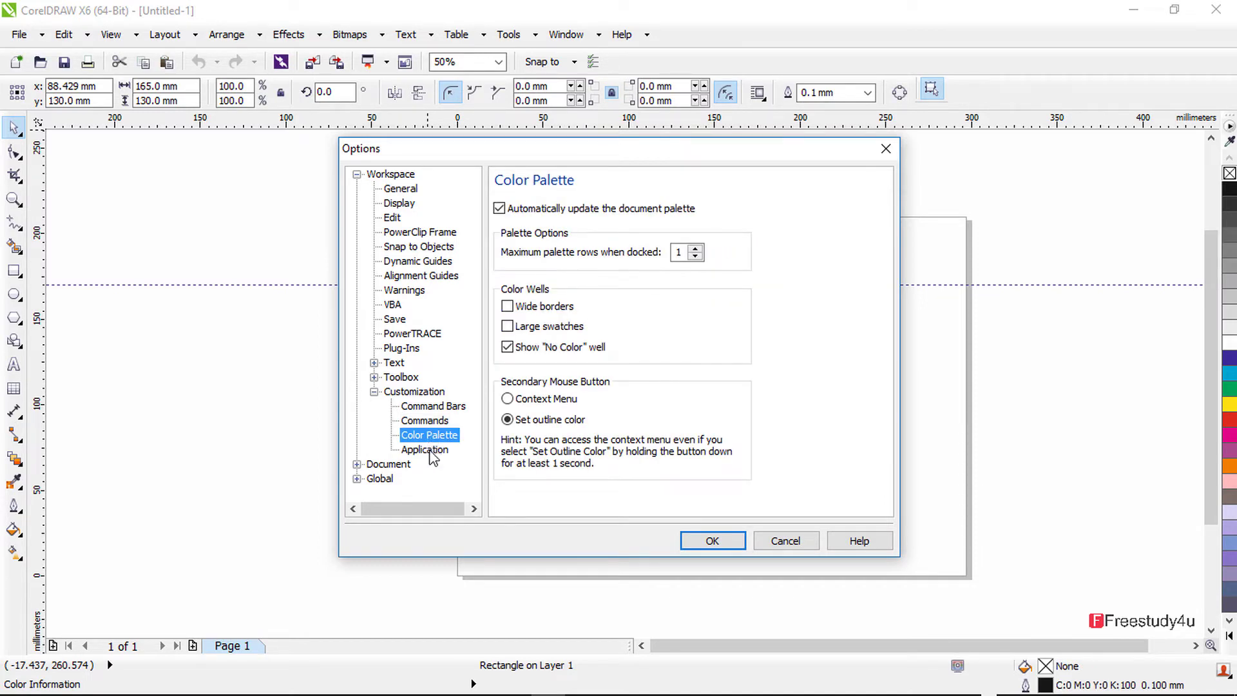
left_click(431, 449)
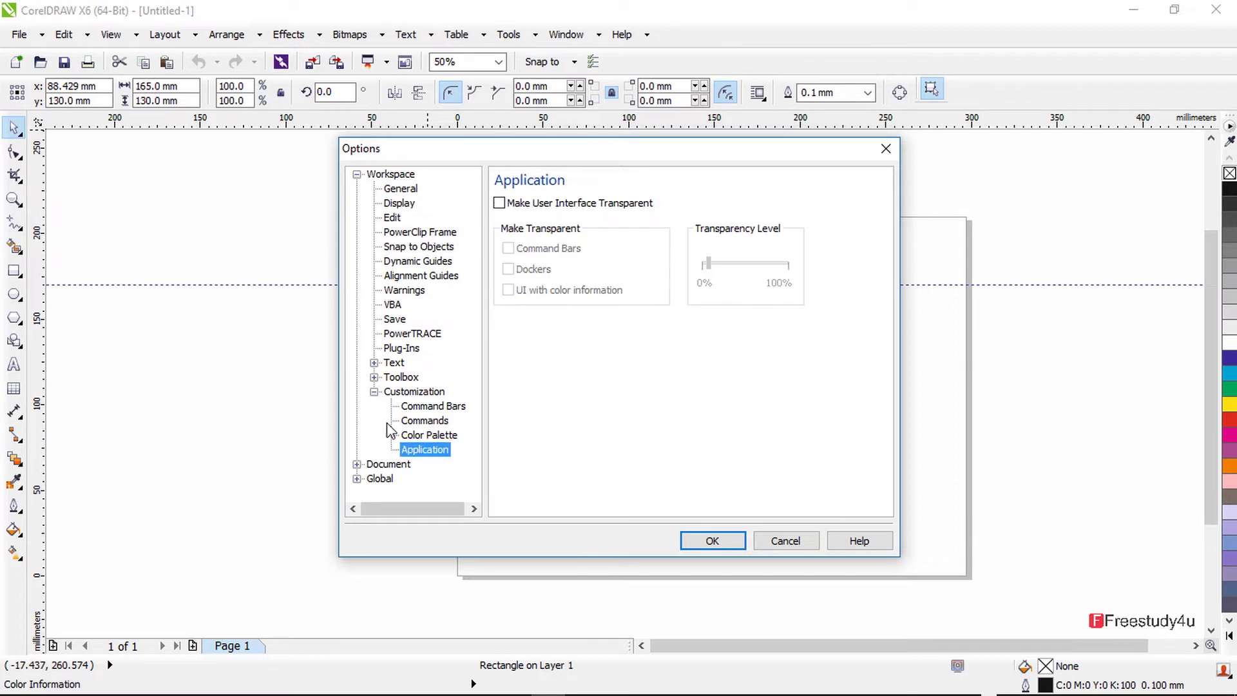
Step: Switch from the Workspace to the Document options and examine the General settings, choosing Enhanced as the view mode
left_click(356, 174)
left_click(357, 189)
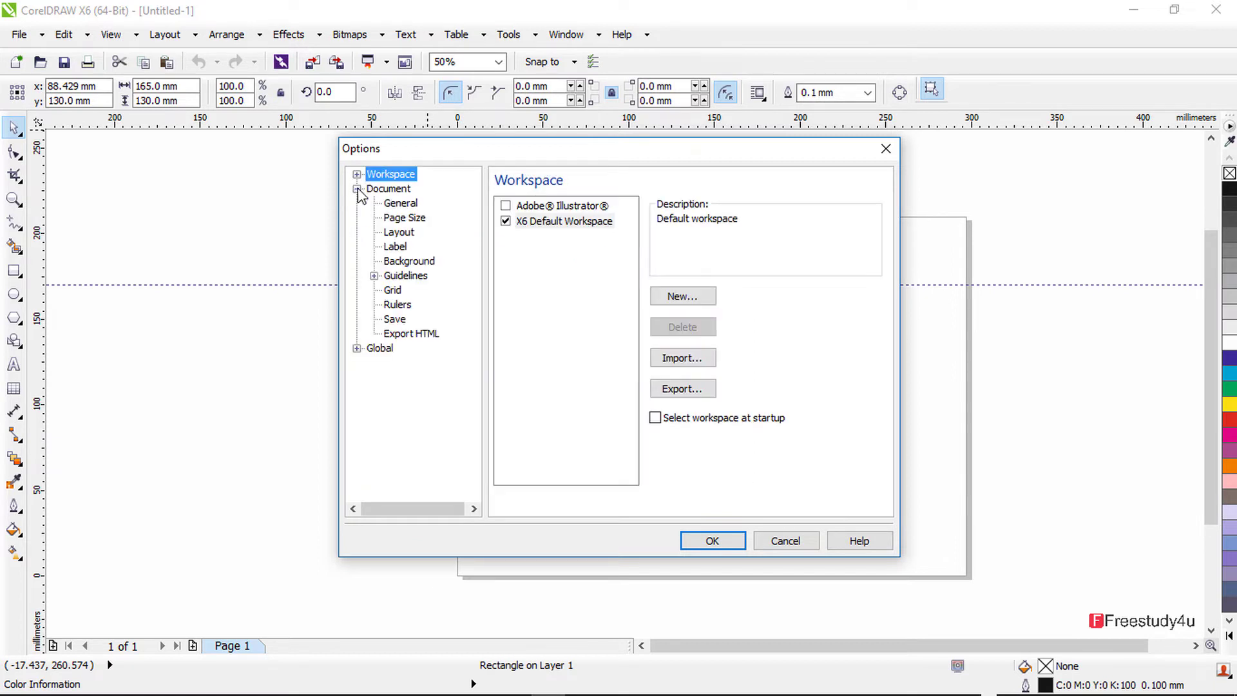
left_click(400, 203)
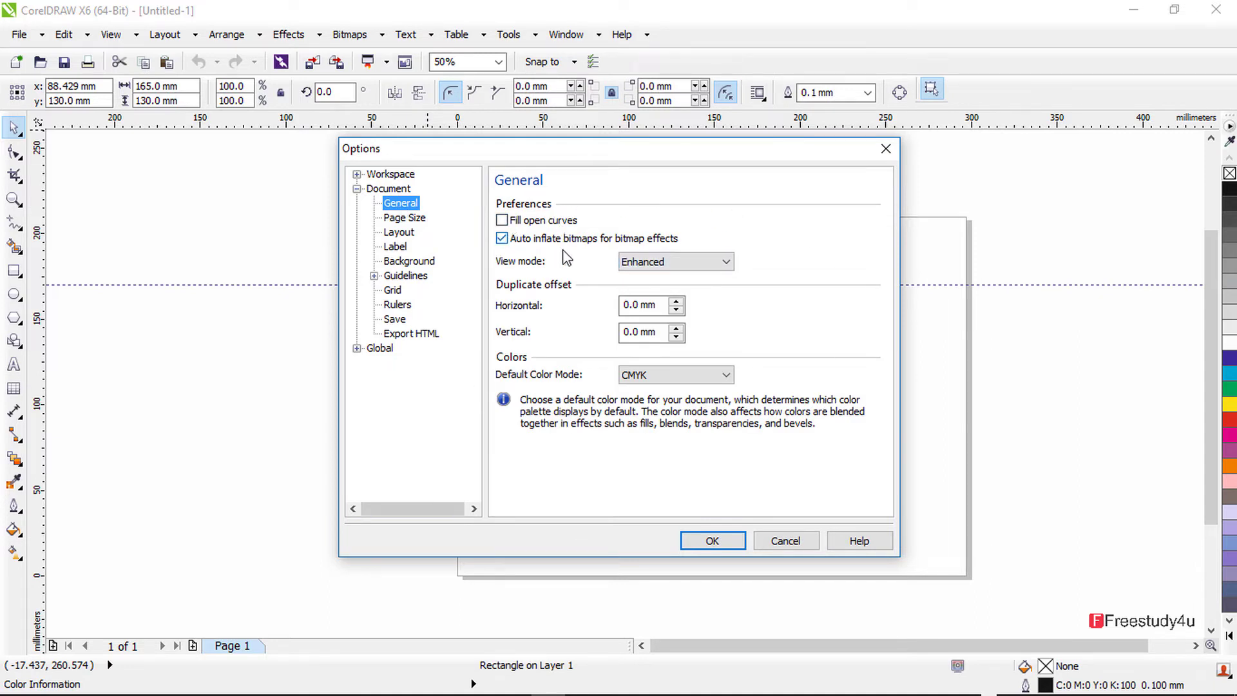
left_click(656, 264)
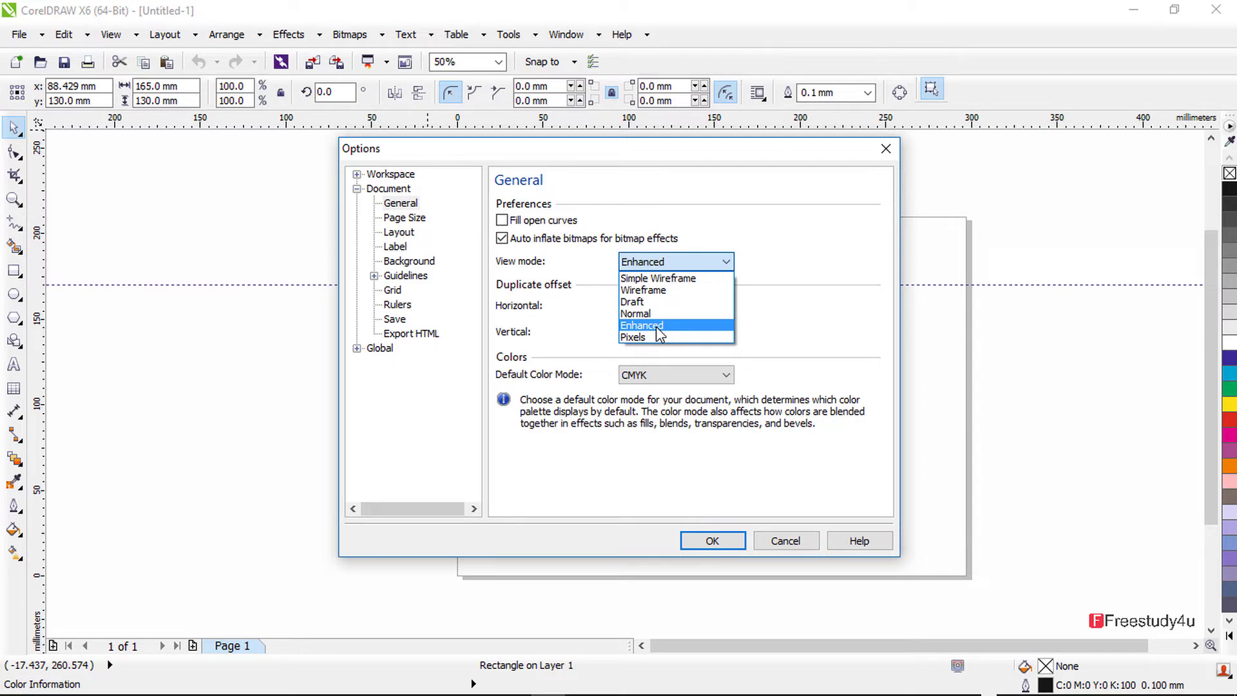
left_click(658, 331)
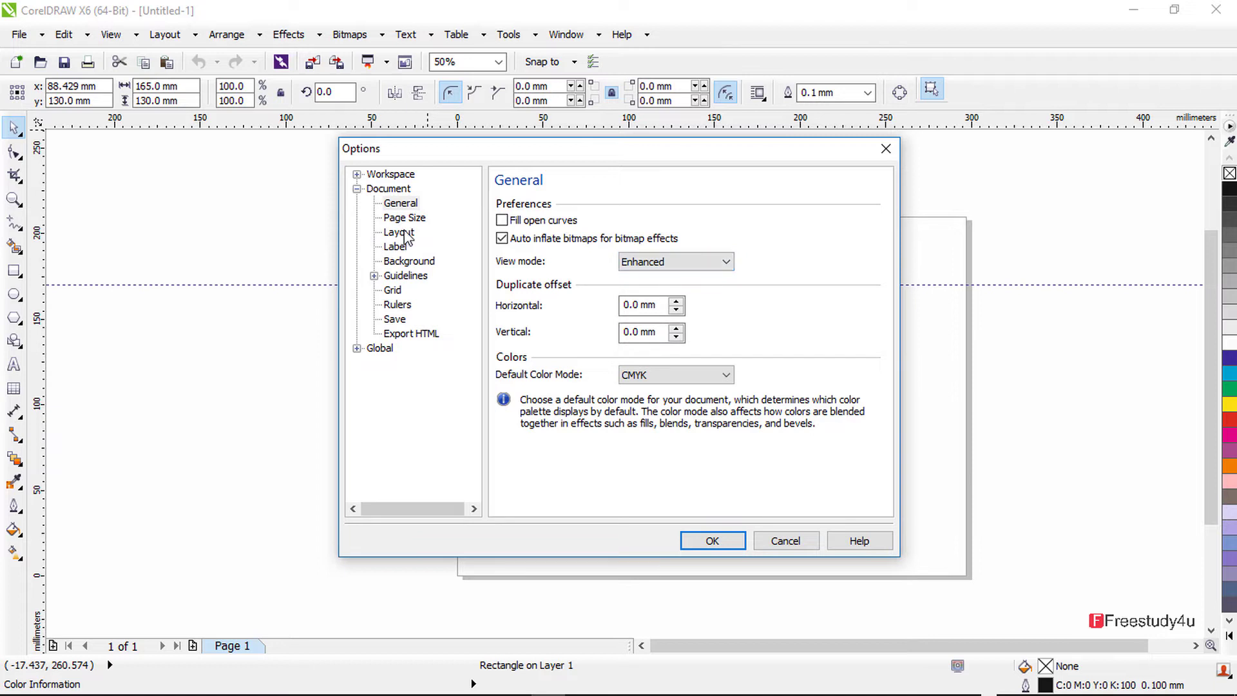
Step: Review the document's Page Size settings and the available page layouts, leaving the layout list for the Label page
left_click(405, 217)
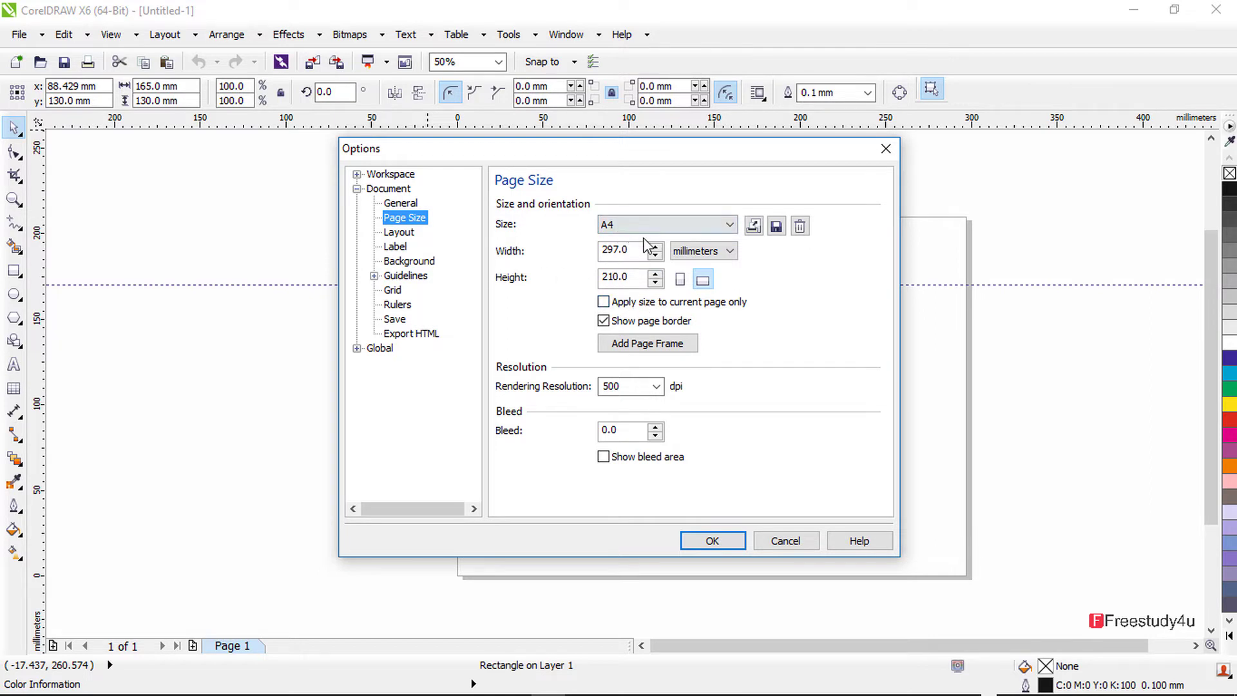
left_click(391, 234)
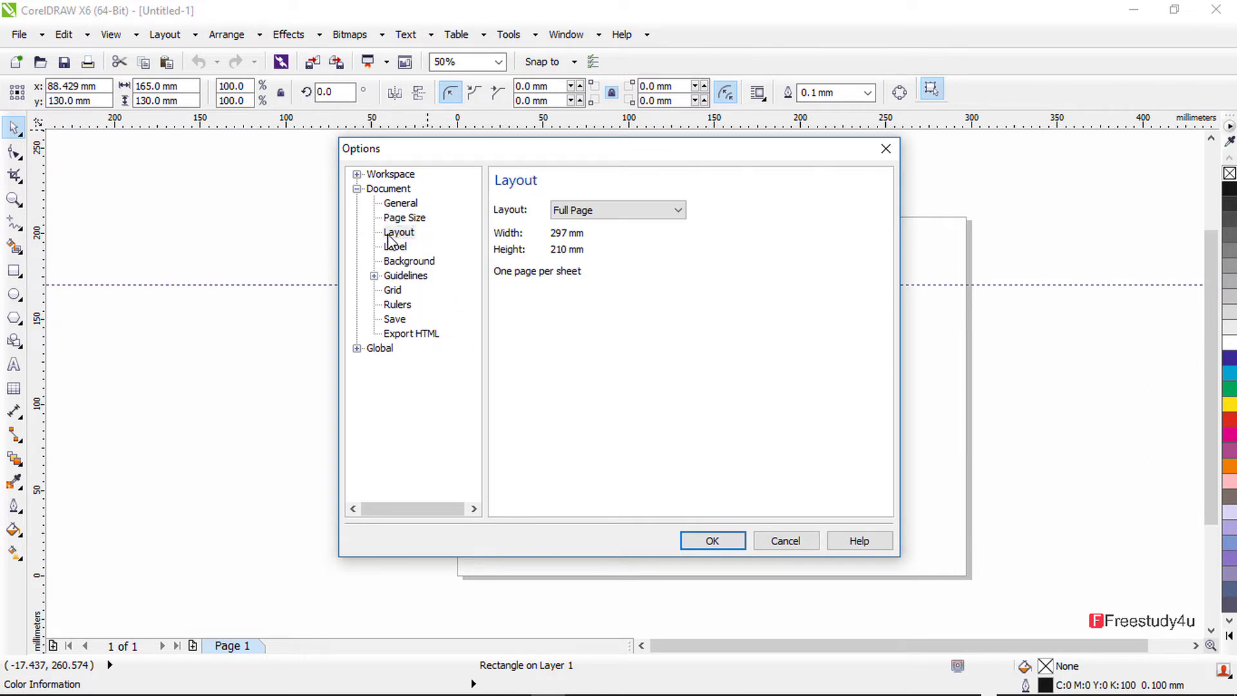
left_click(610, 210)
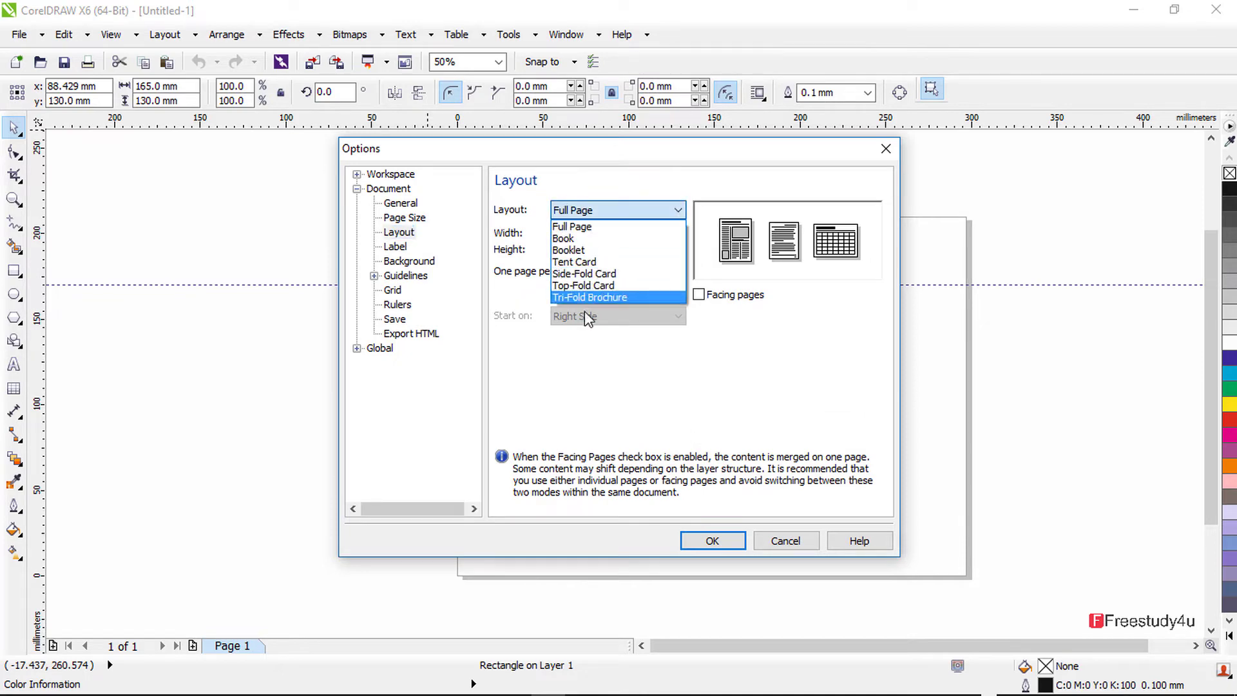
left_click(586, 203)
left_click(403, 252)
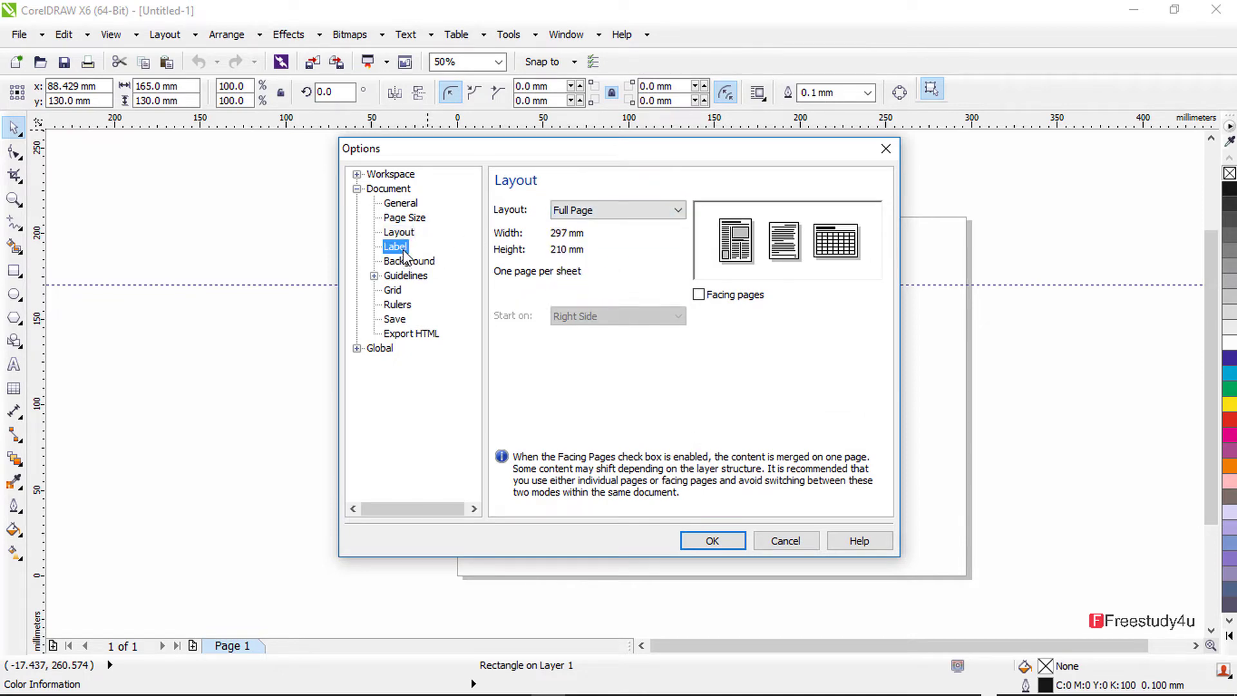
Step: Give the page a solid green background, moving the options dialog aside to reveal the page, and apply it
left_click(406, 262)
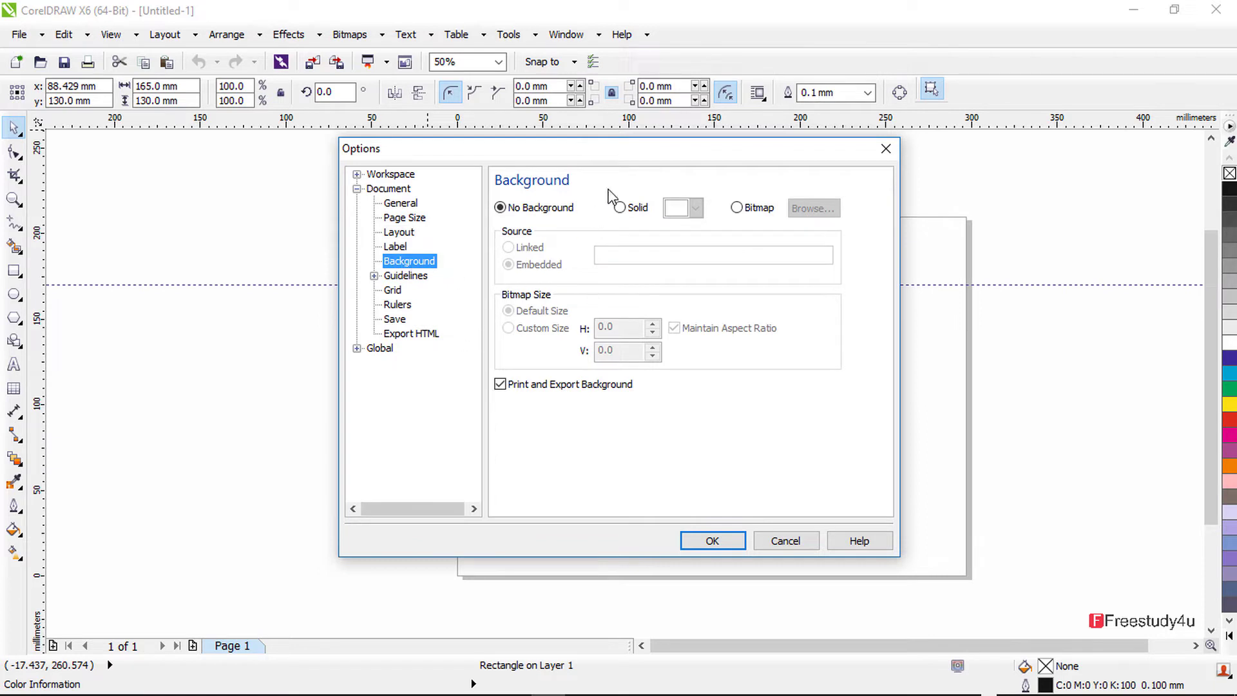
left_click_drag(612, 150, 348, 21)
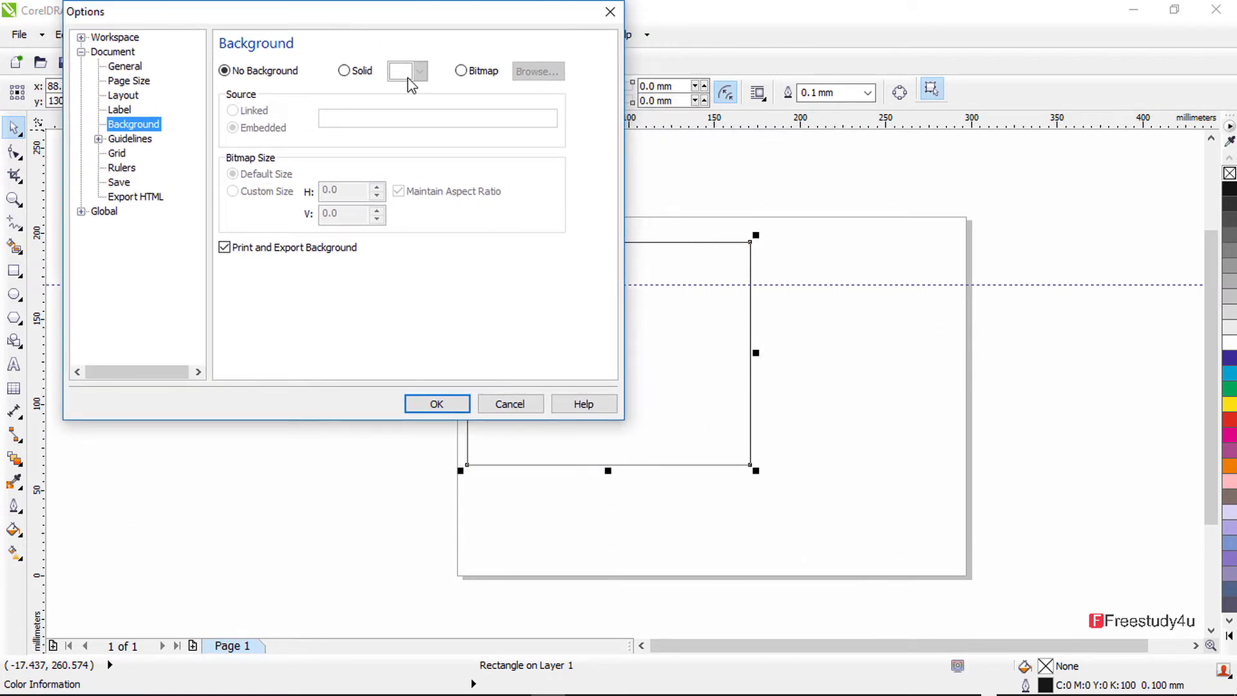
left_click(344, 71)
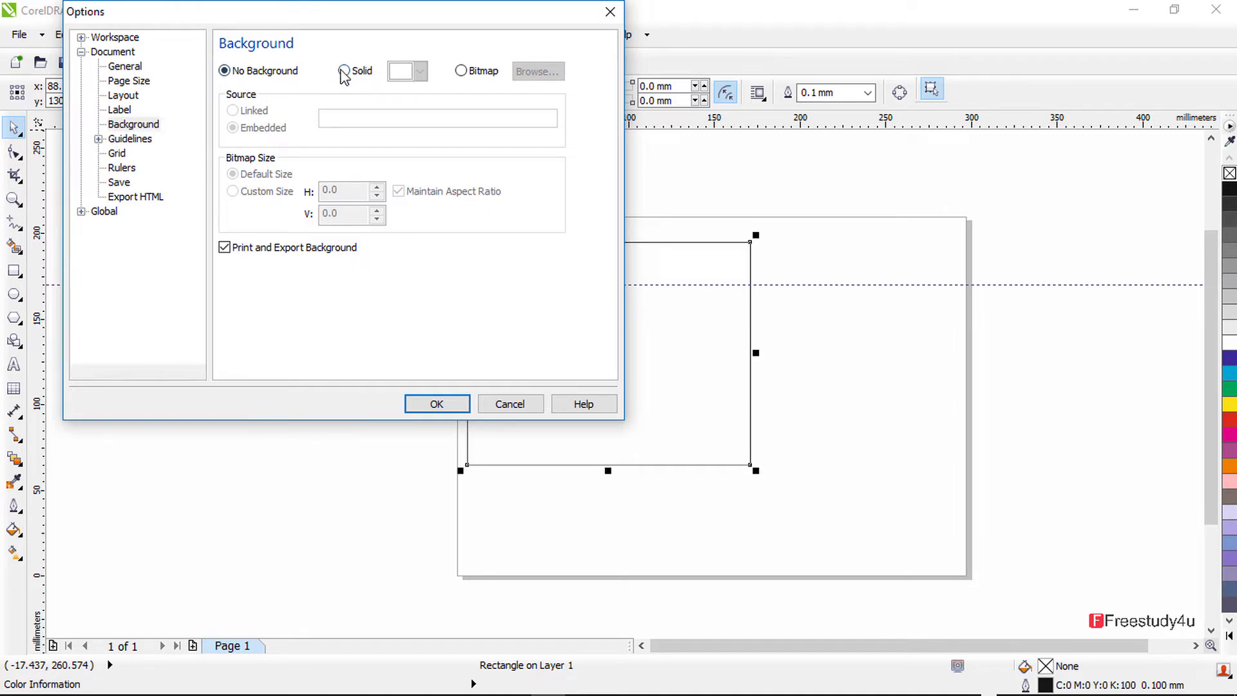
left_click(419, 72)
left_click(415, 119)
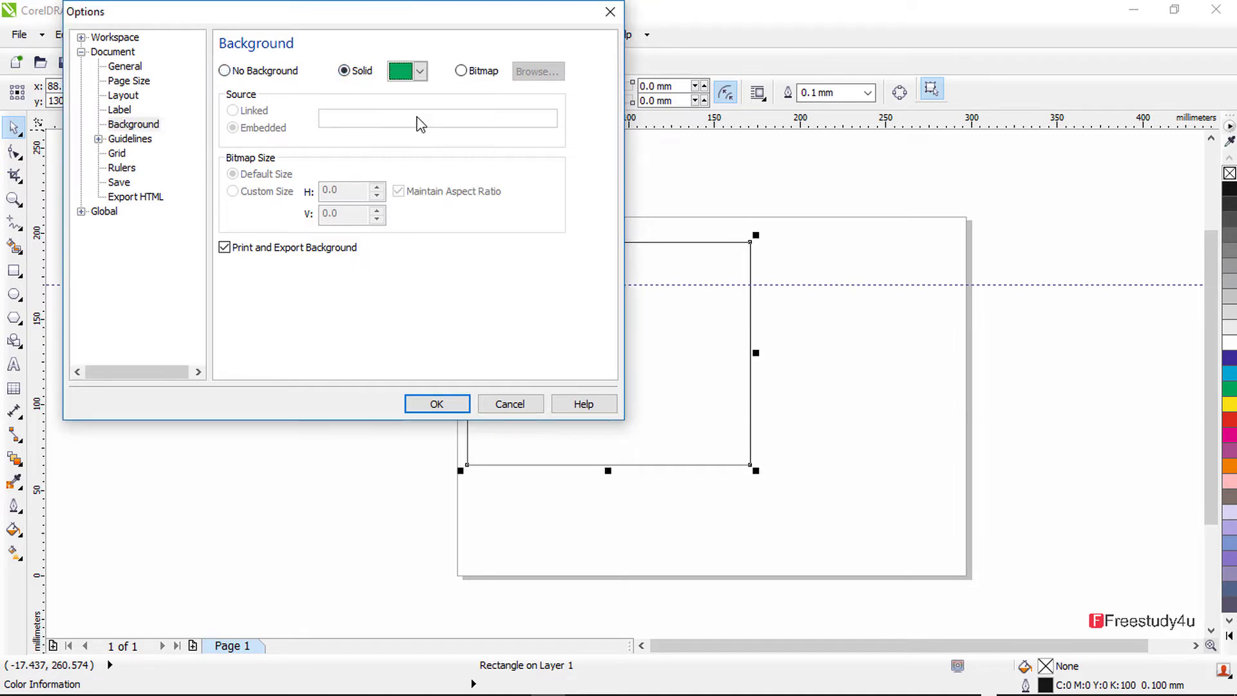
left_click(437, 404)
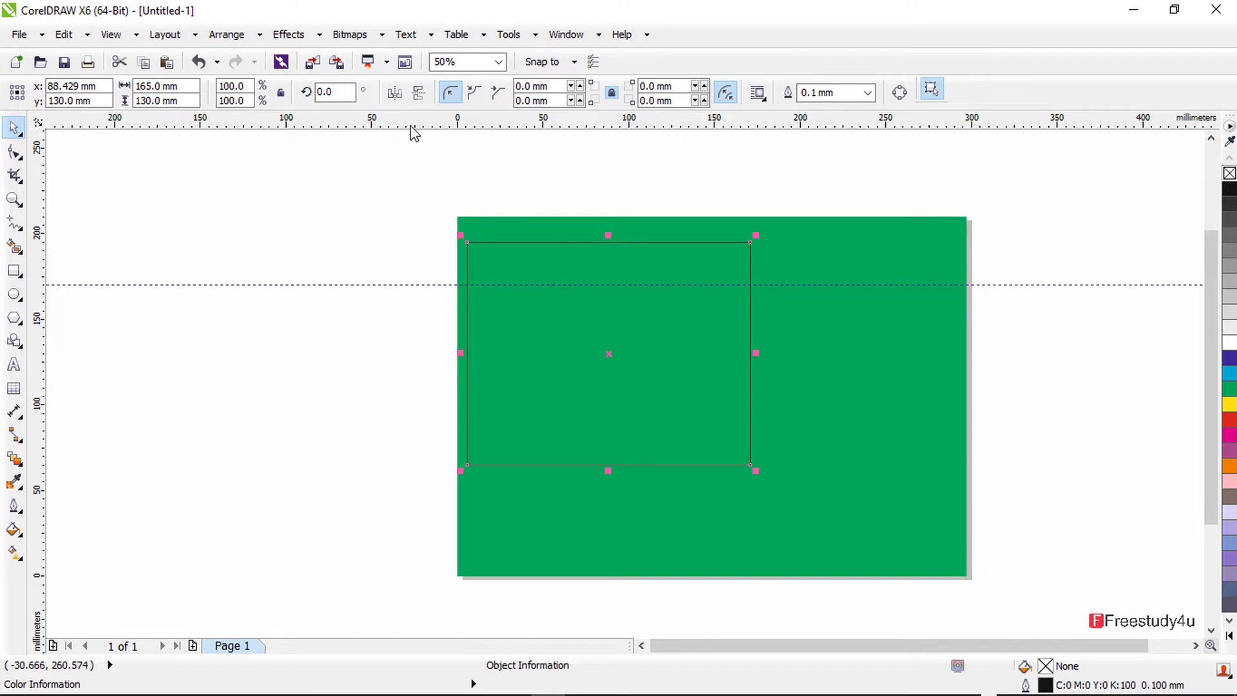
Step: Reopen the document's Background options and select No Background
left_click(458, 34)
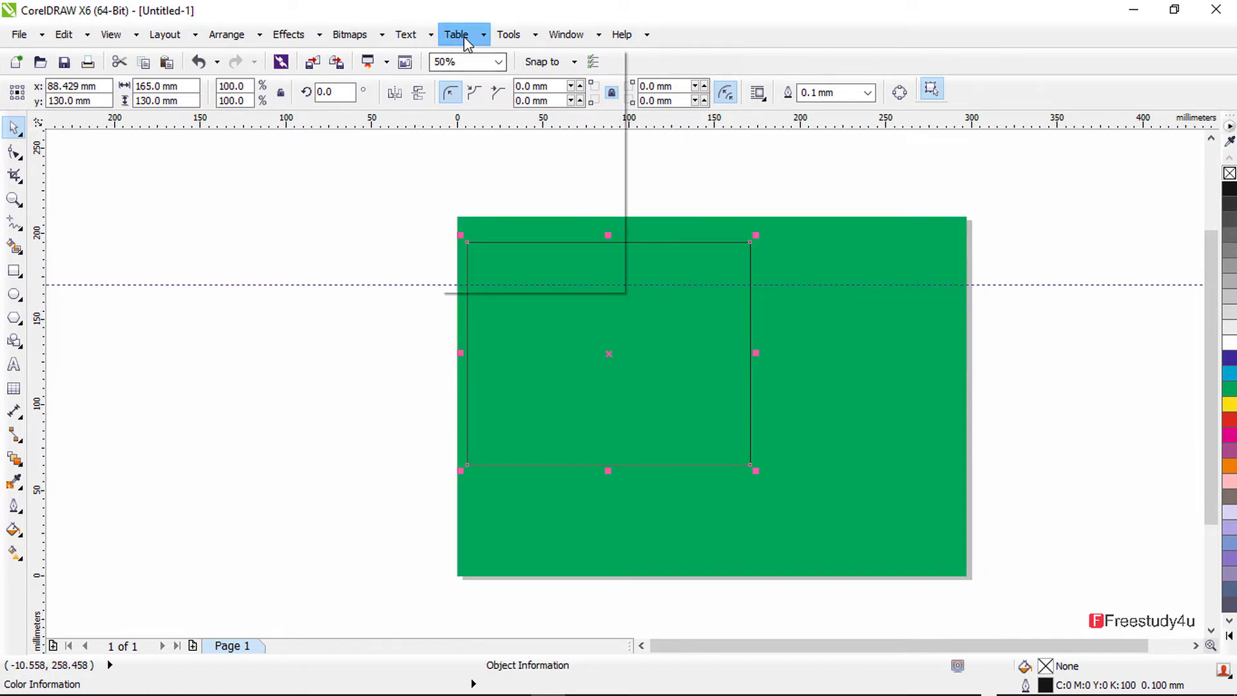
left_click(509, 34)
key("Escape")
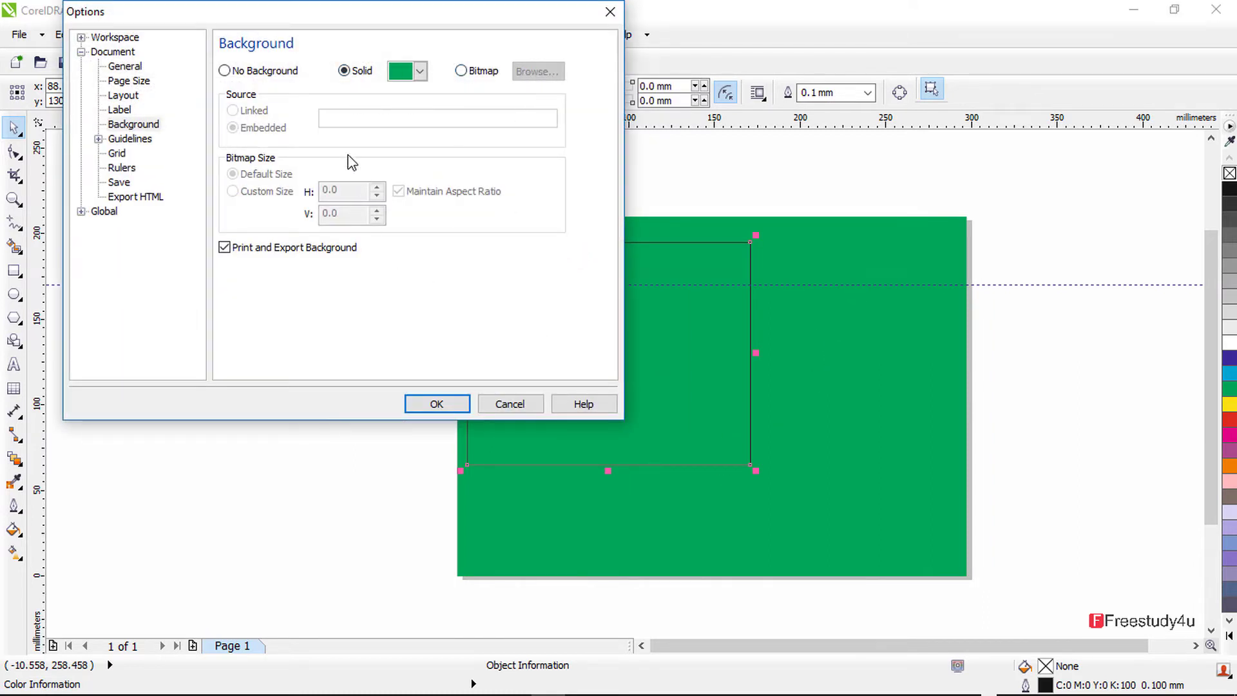
left_click(225, 71)
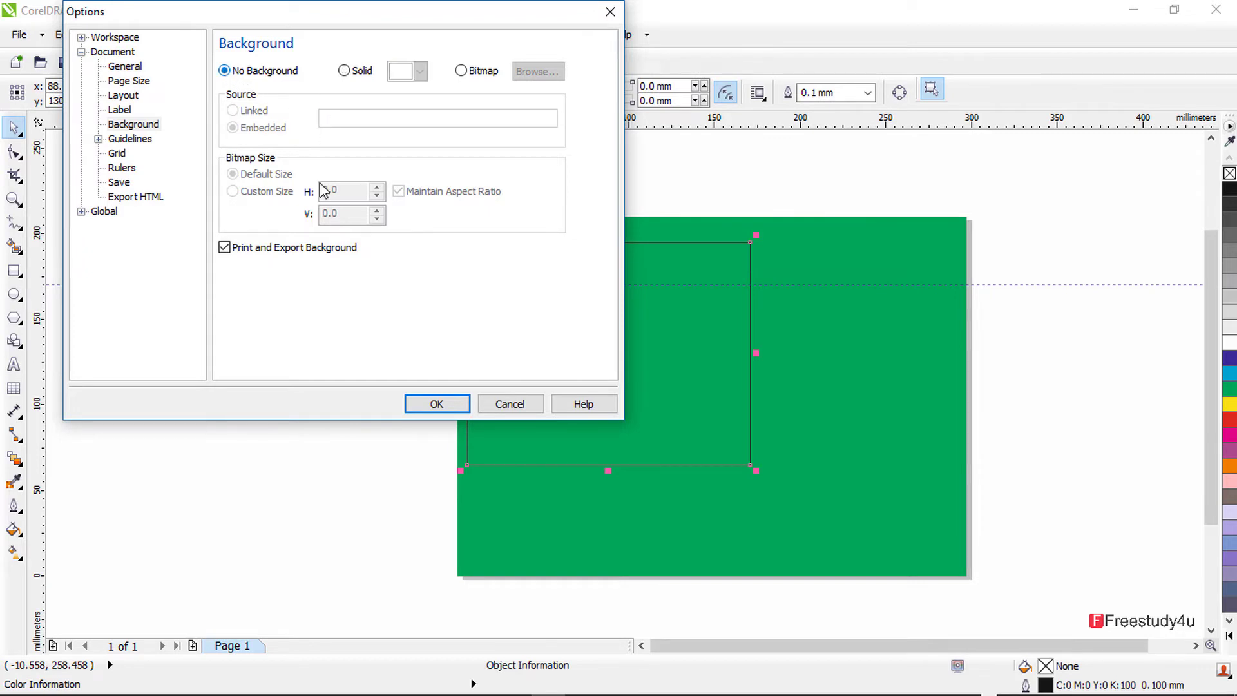
Step: Review the document's Guidelines, Grid, Rulers, Save and Export HTML settings, moving the options dialog toward the middle of the workspace
left_click(142, 141)
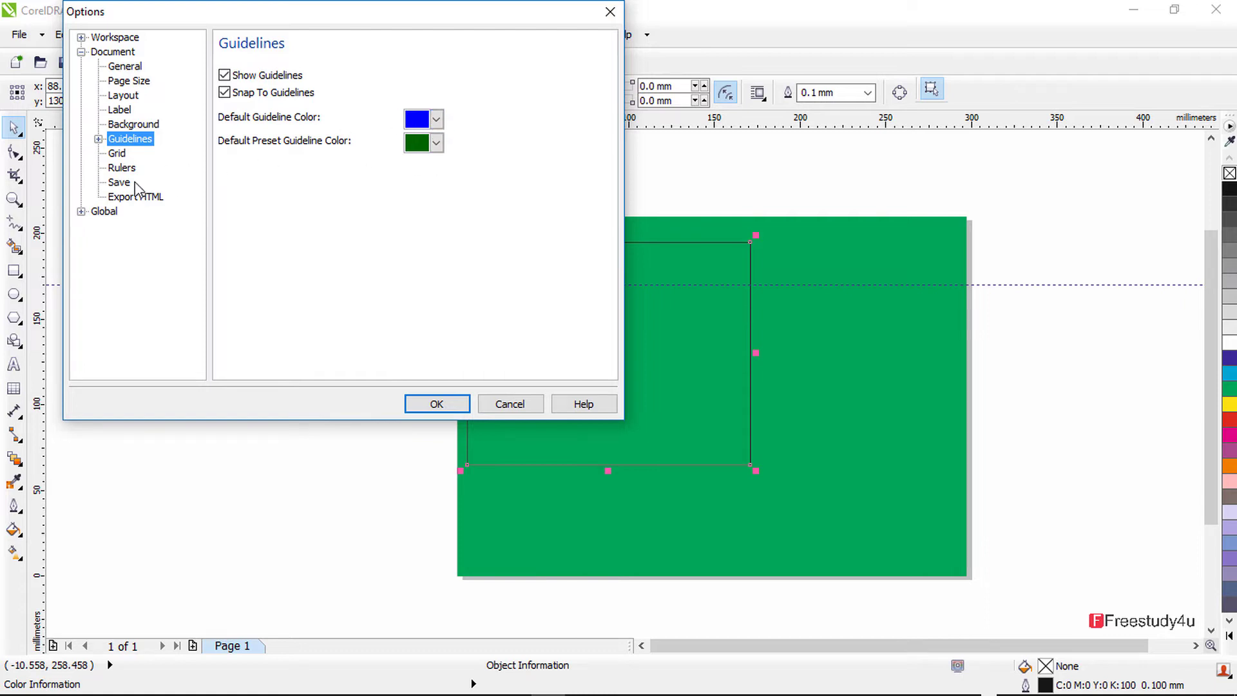
left_click(118, 154)
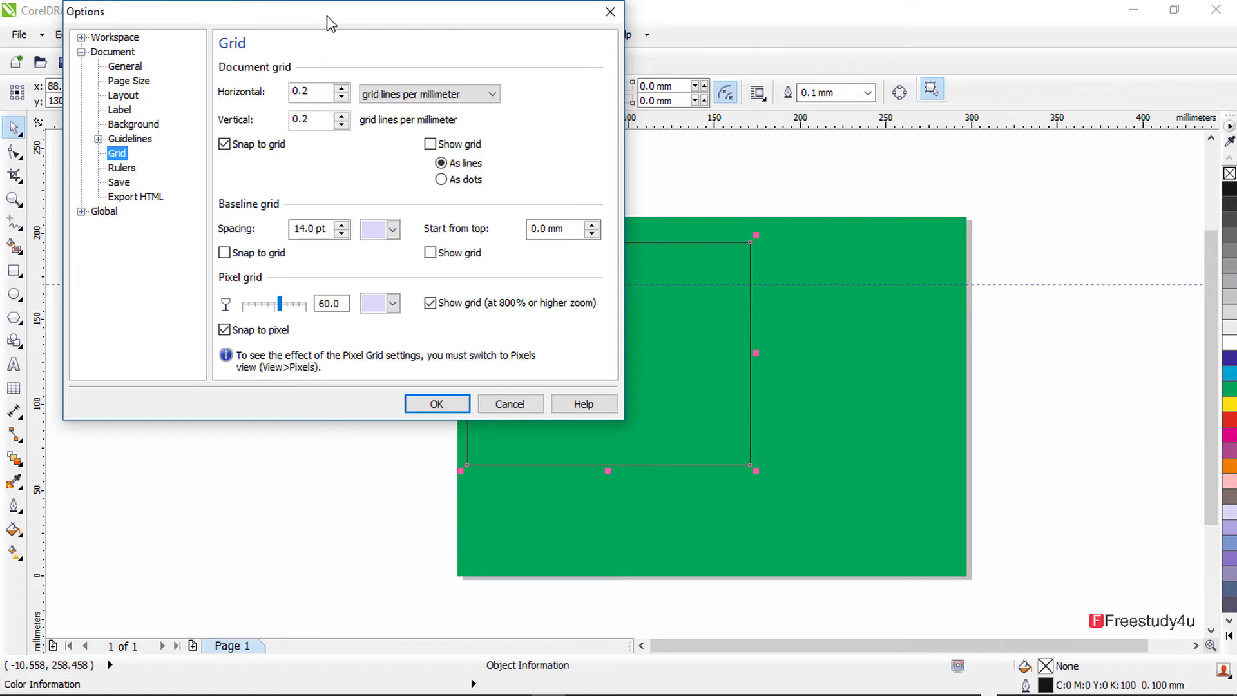
left_click_drag(330, 23, 499, 63)
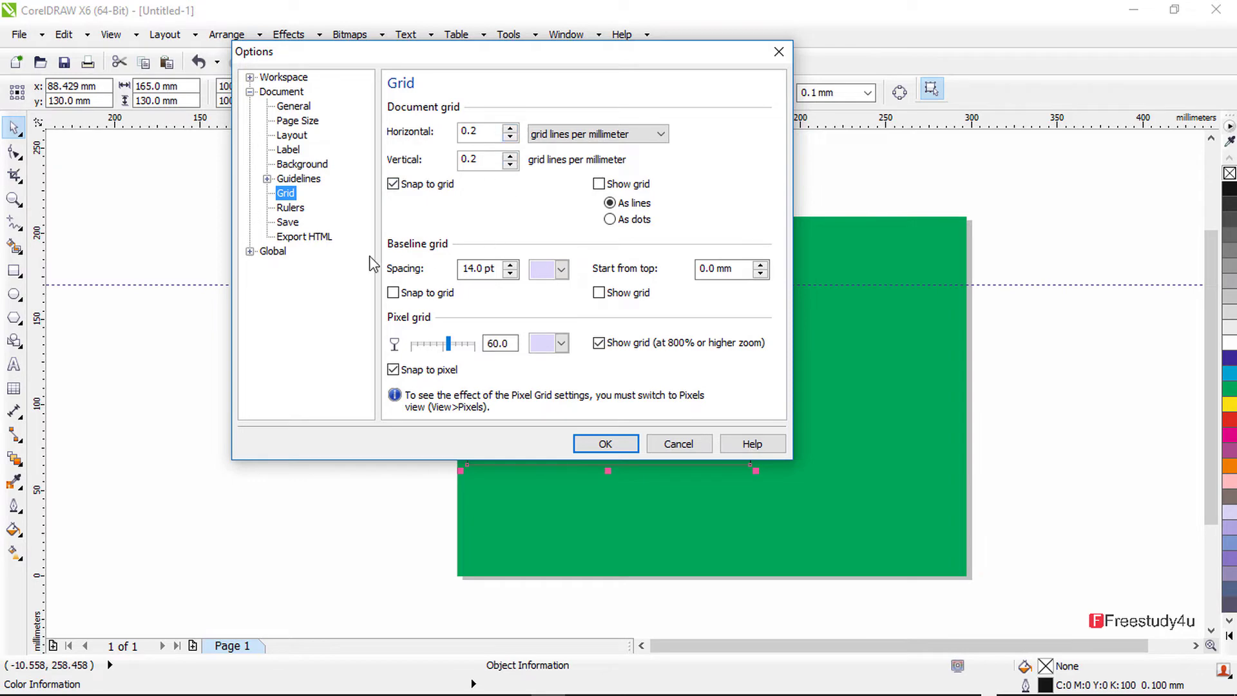
left_click(290, 209)
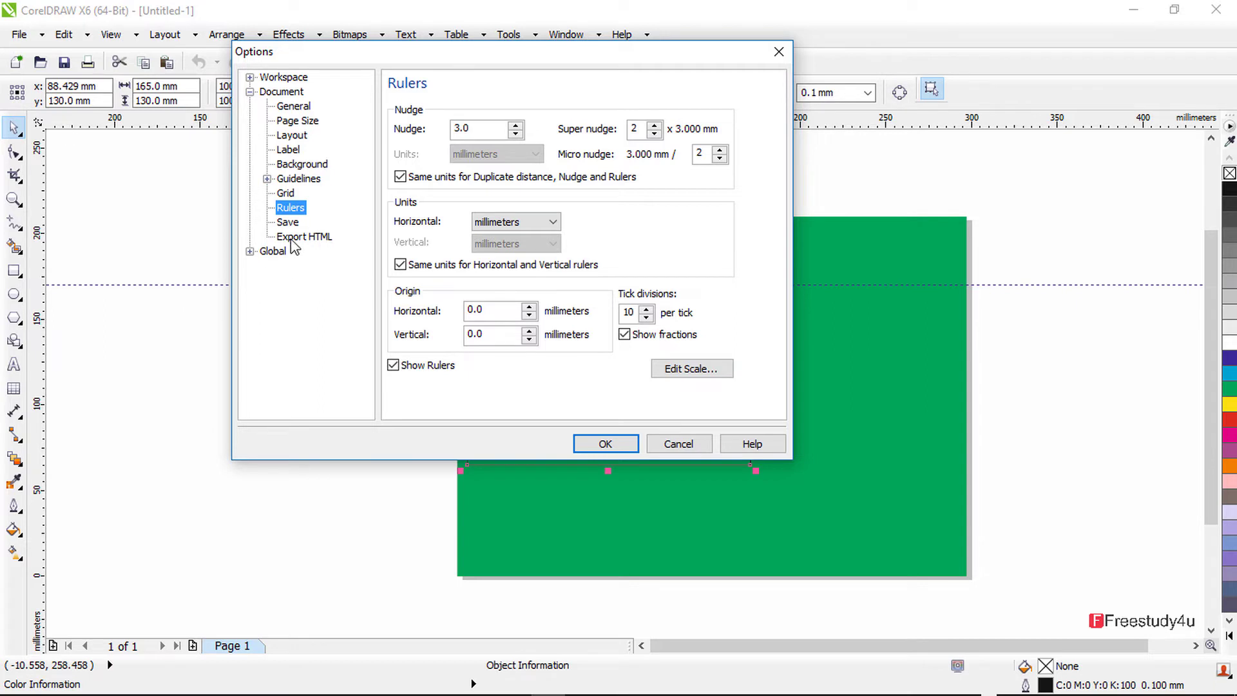
left_click(288, 222)
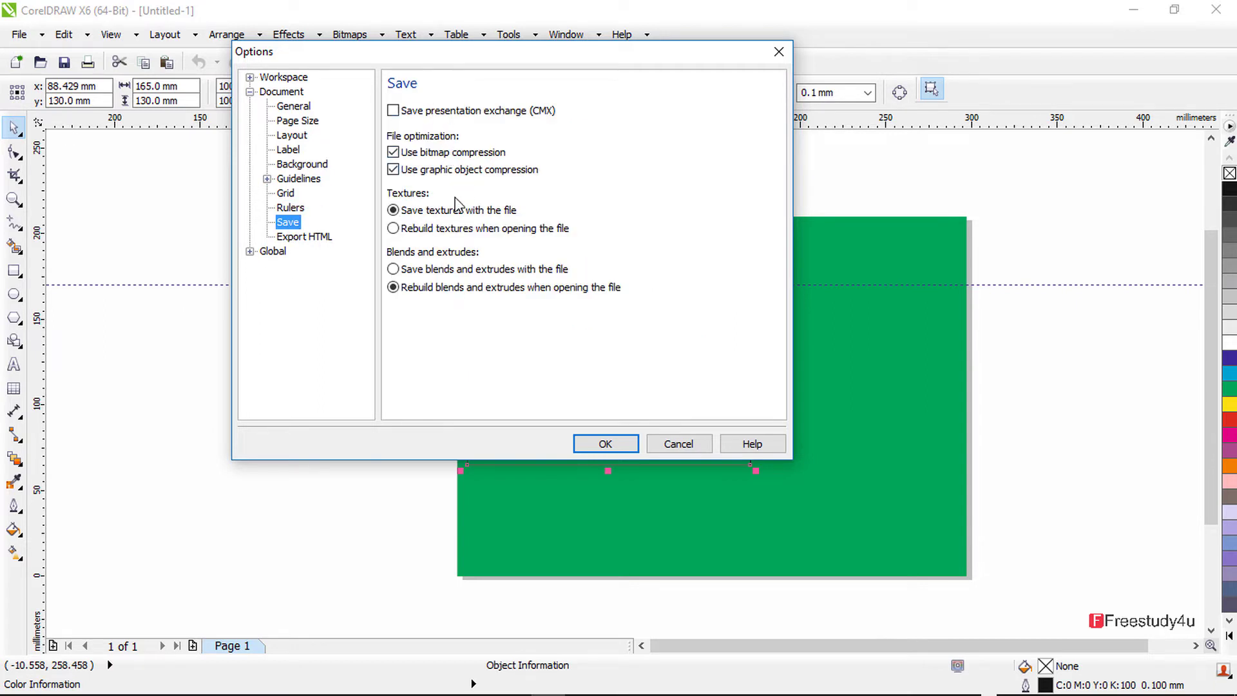
left_click(305, 238)
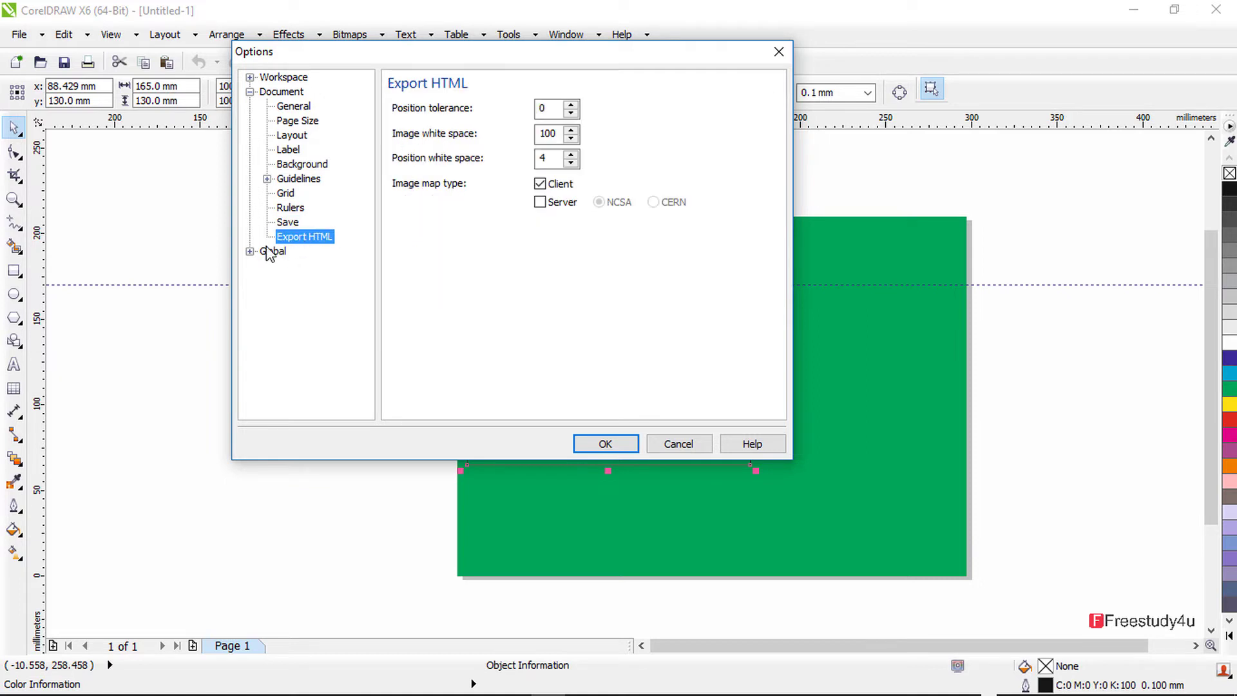
Step: Expand the Global options, look at the Color settings, and accept the options to apply the No Background choice
left_click(271, 252)
left_click(252, 252)
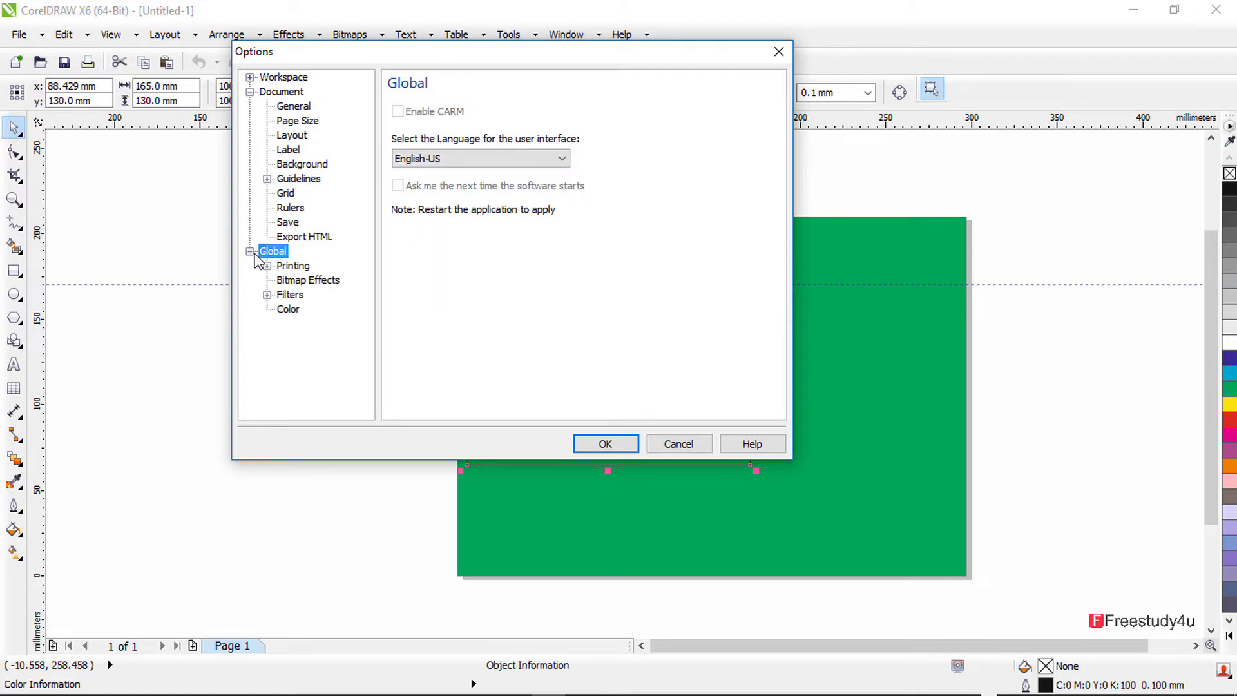
left_click(288, 309)
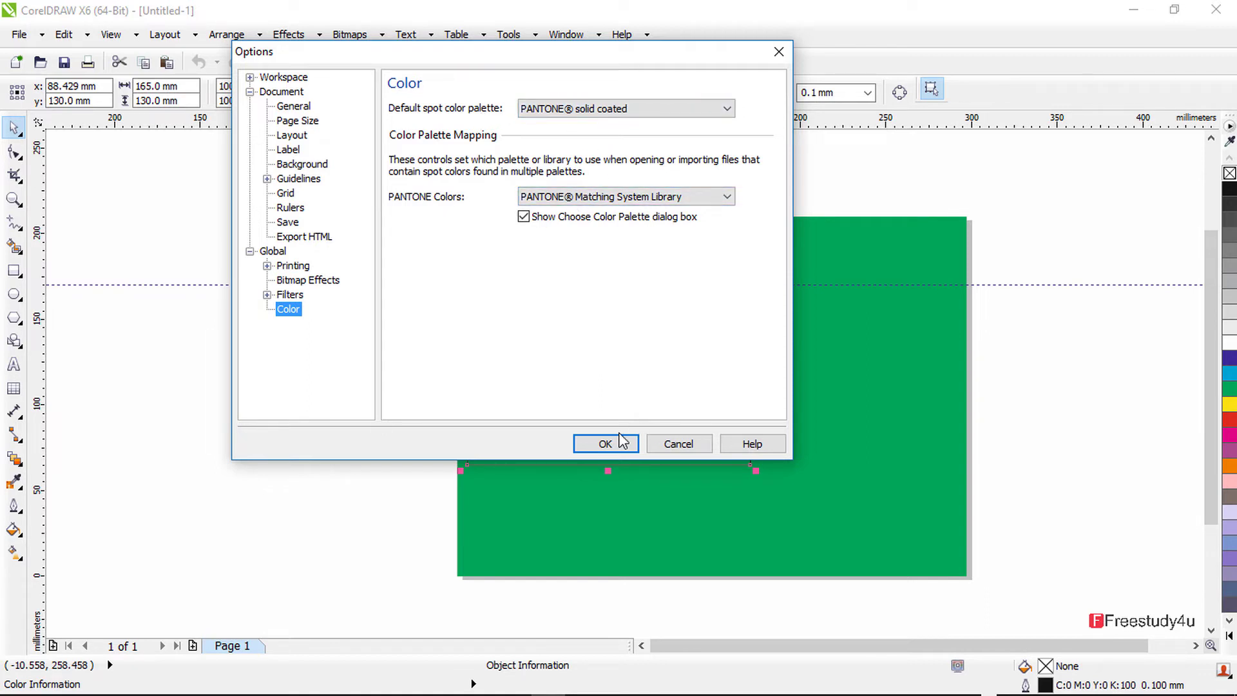
left_click(606, 443)
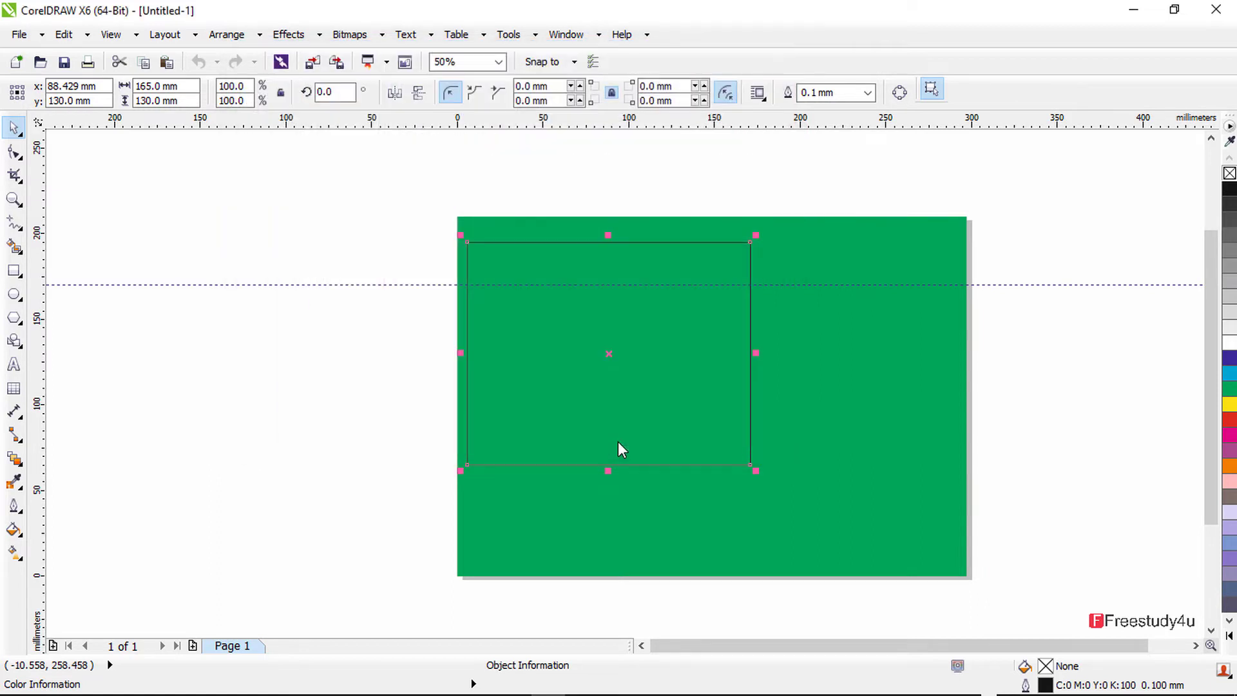
Step: Select the rectangle on the page with a marquee and delete it
left_click_drag(358, 217, 836, 554)
key("Delete")
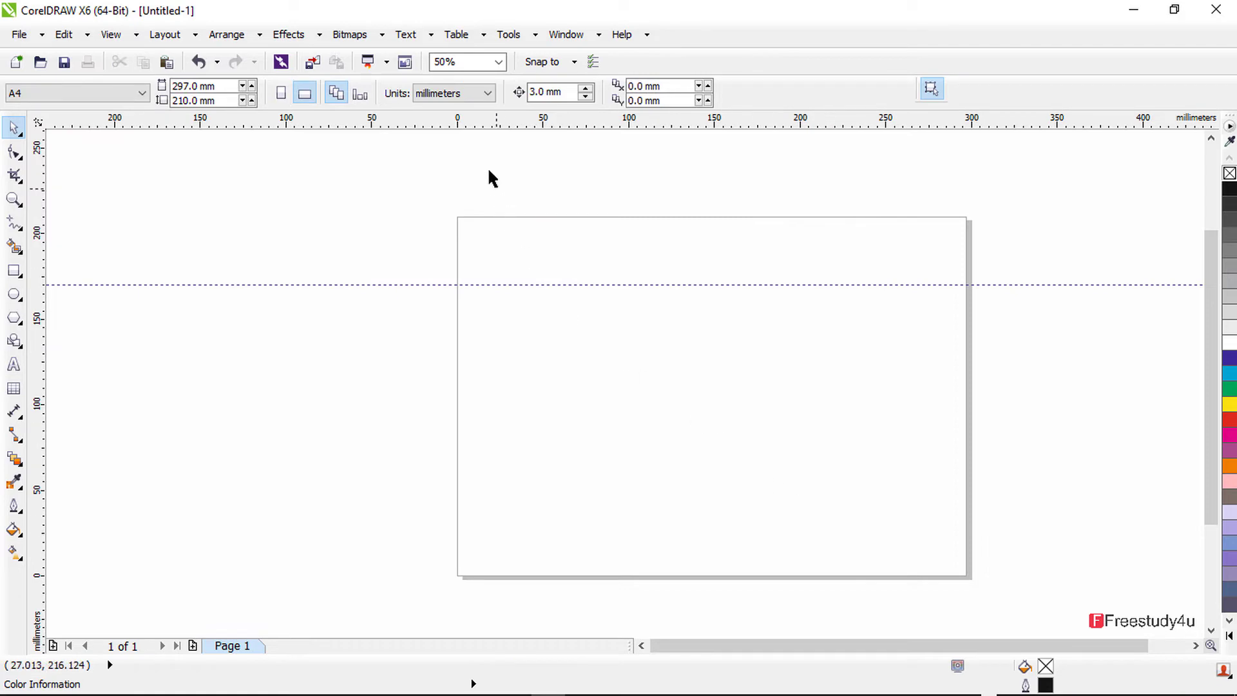
Step: Look at the Customization options page and close it without making changes
left_click(507, 41)
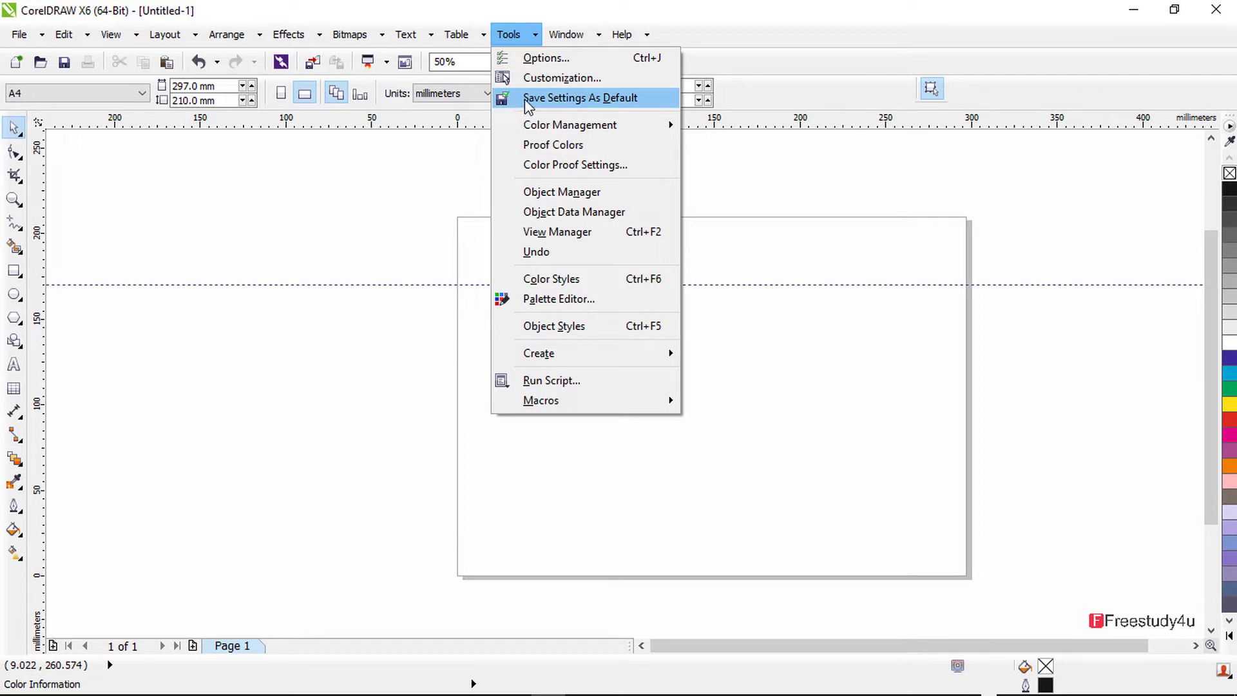
left_click(528, 80)
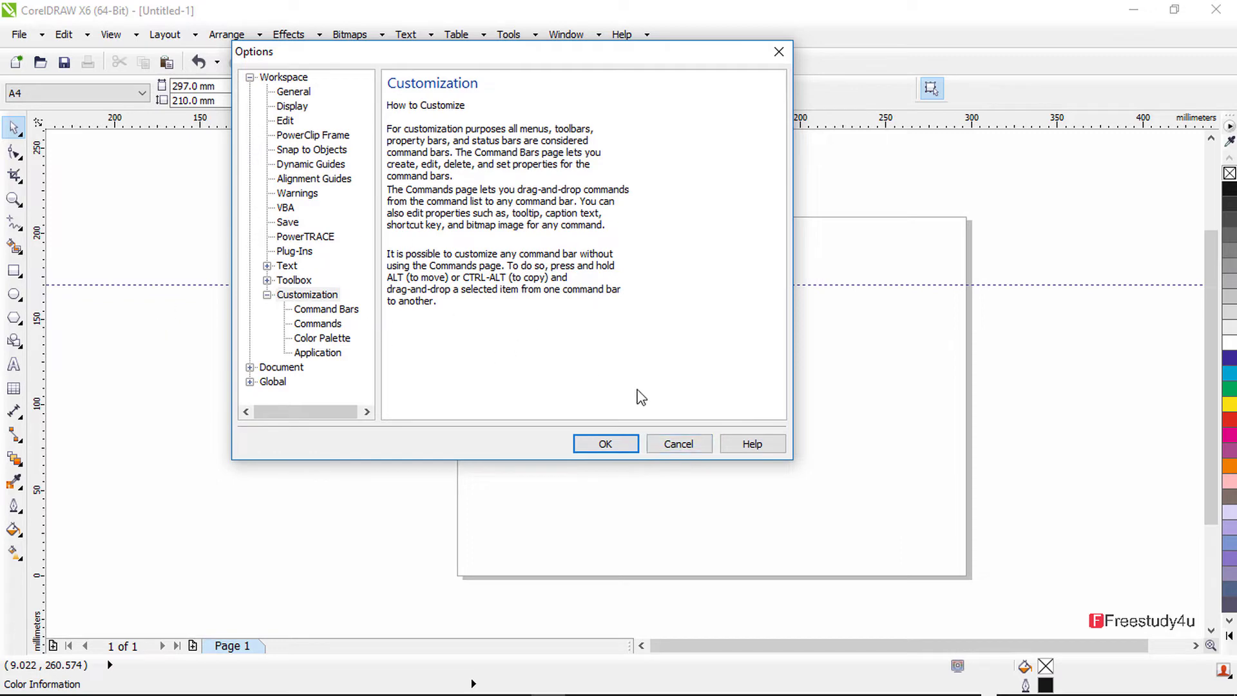
left_click(670, 446)
Step: Save the current settings as default
left_click(509, 34)
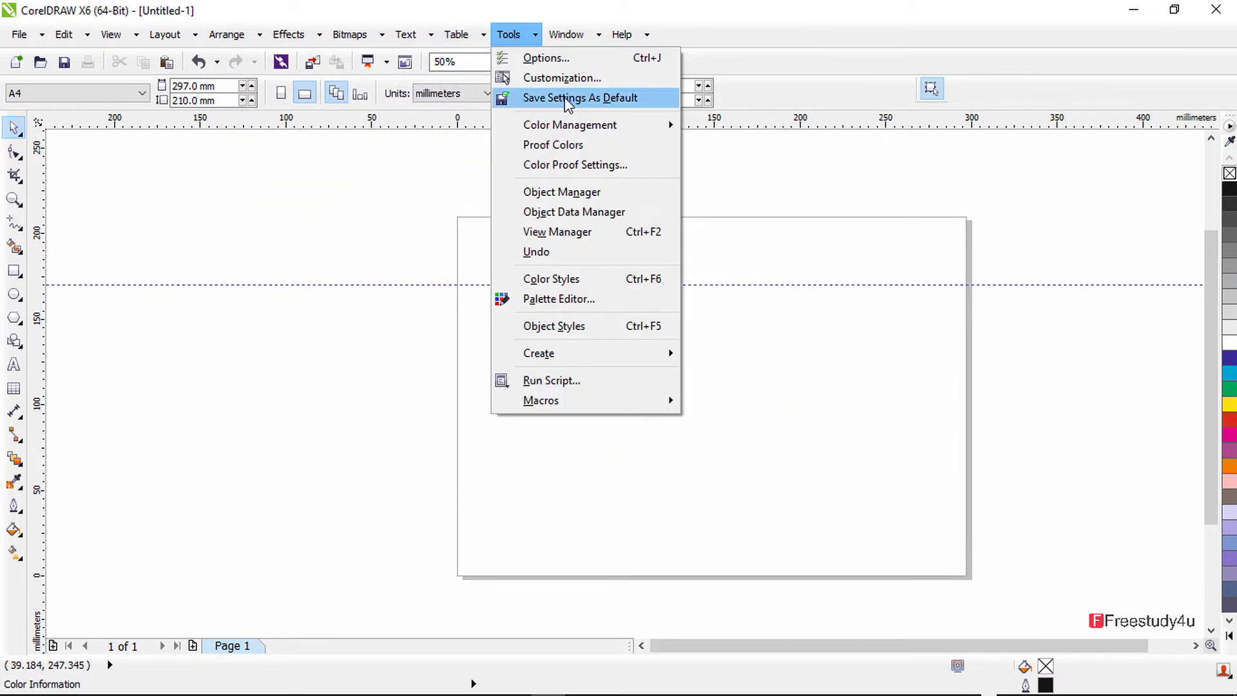
left_click(570, 100)
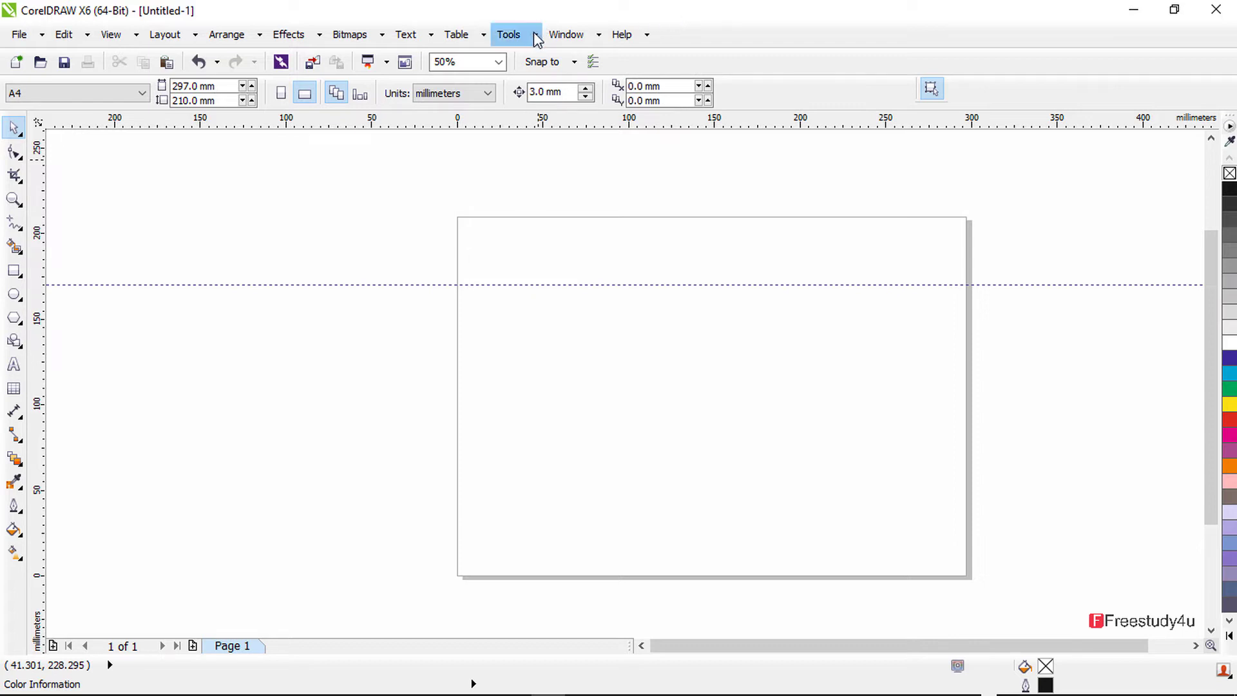
Step: Examine the document's color management settings and the available RGB color profiles, and close the dialog without changes
left_click(509, 34)
mouse_move(536, 127)
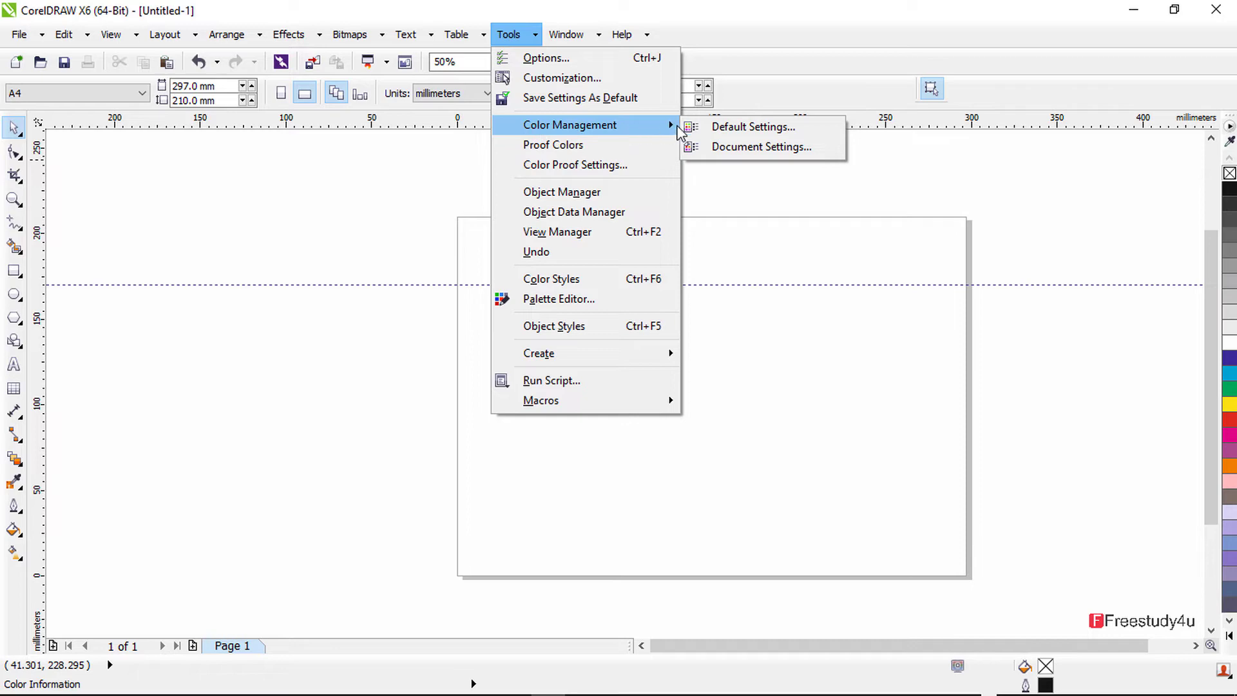
left_click(731, 147)
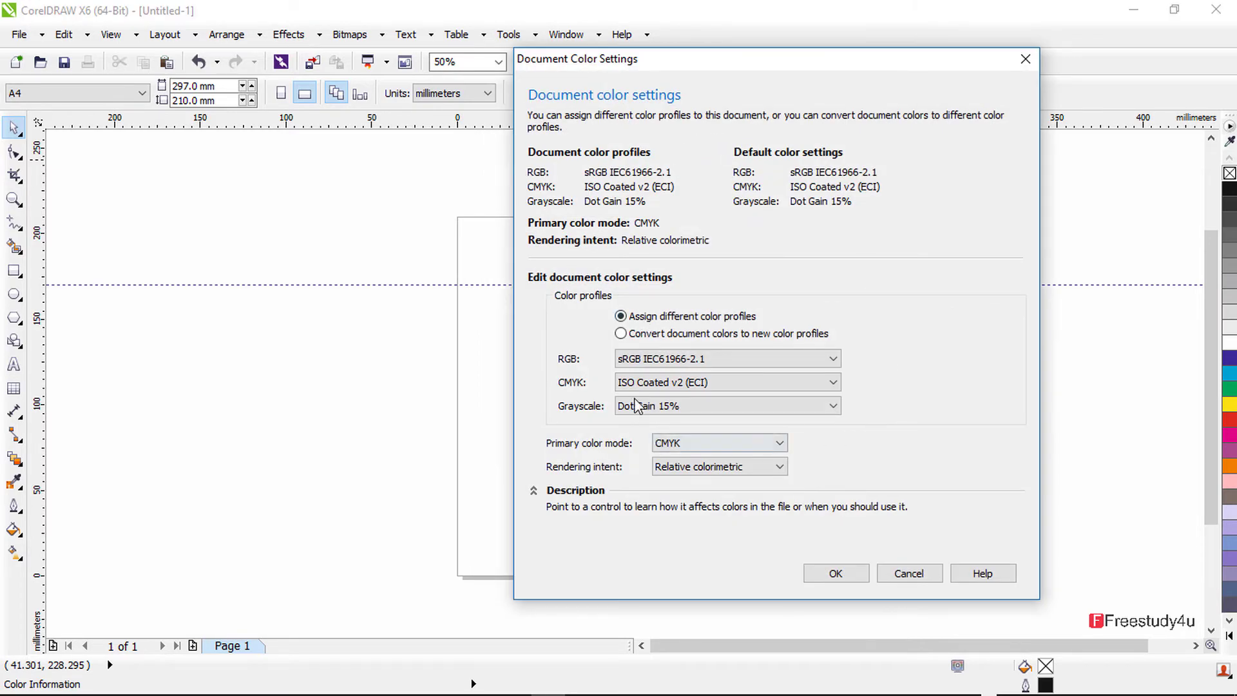
mouse_move(630, 359)
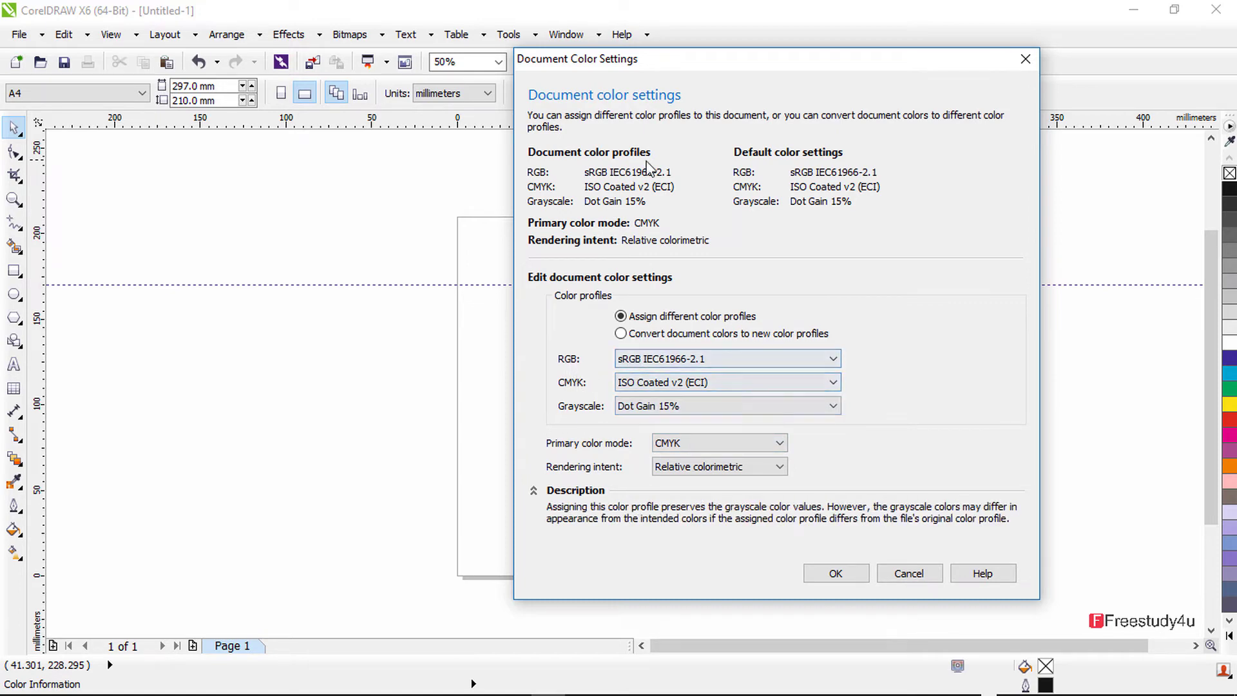
left_click(705, 358)
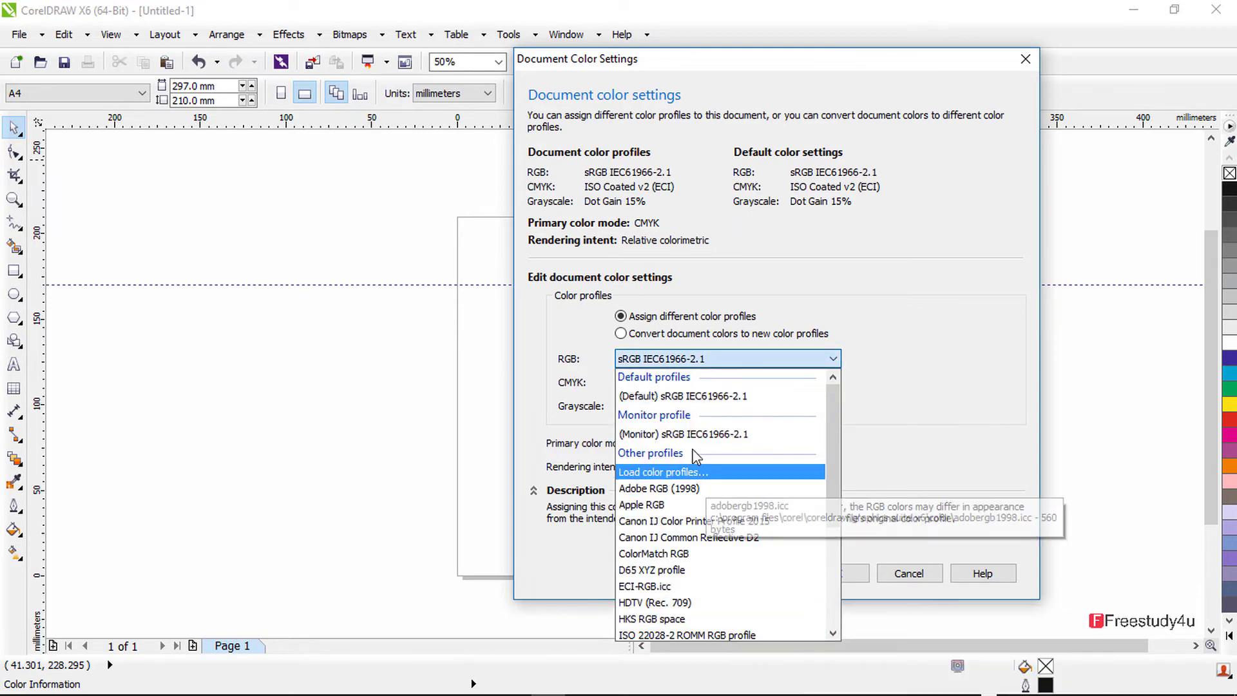
left_click(958, 326)
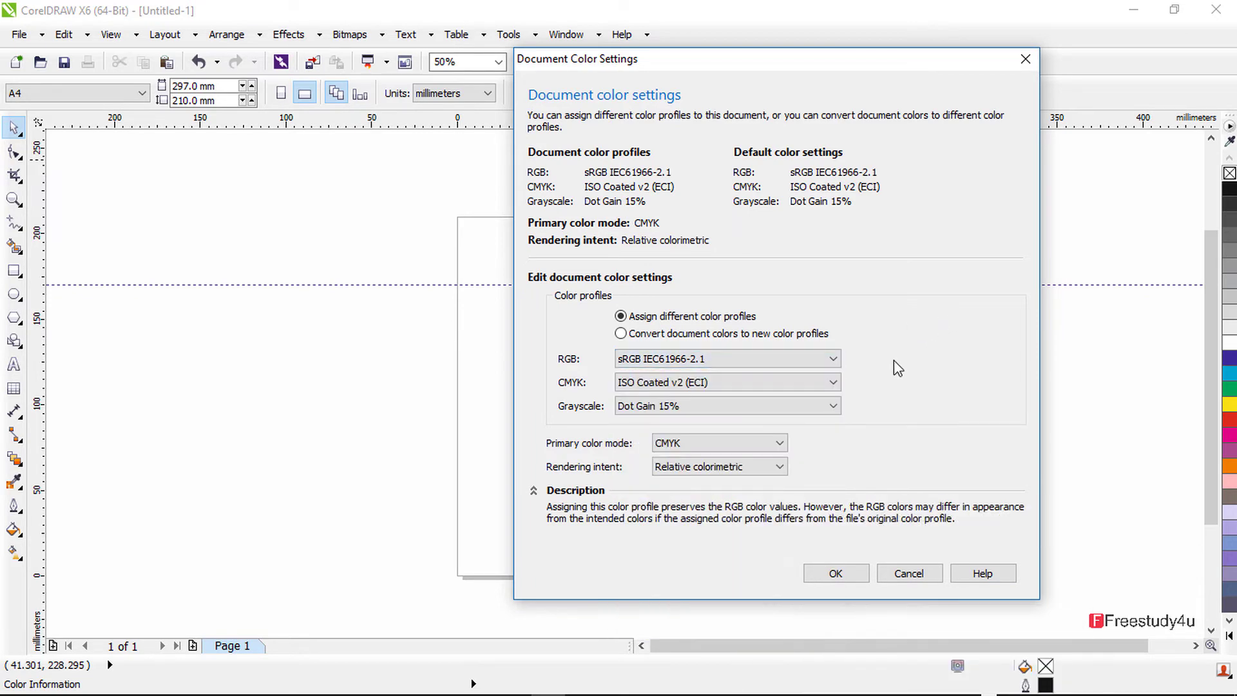
left_click(905, 572)
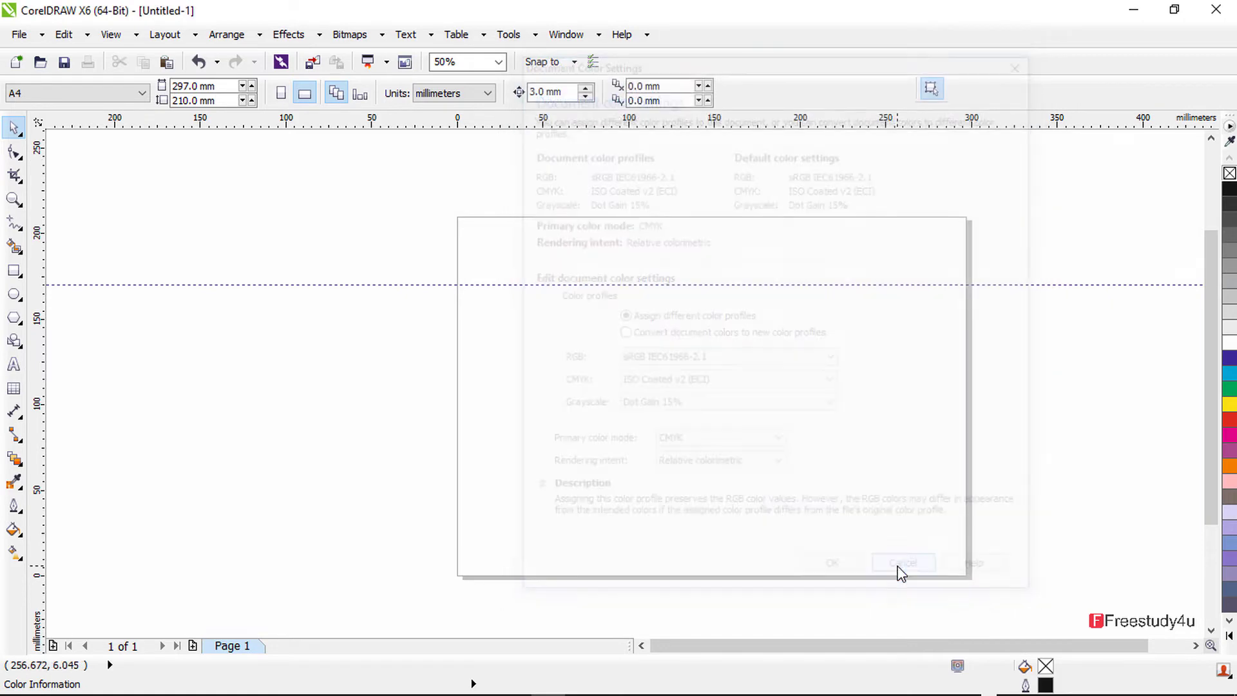
Step: View the Color Proof Settings docker and close it again
left_click(497, 42)
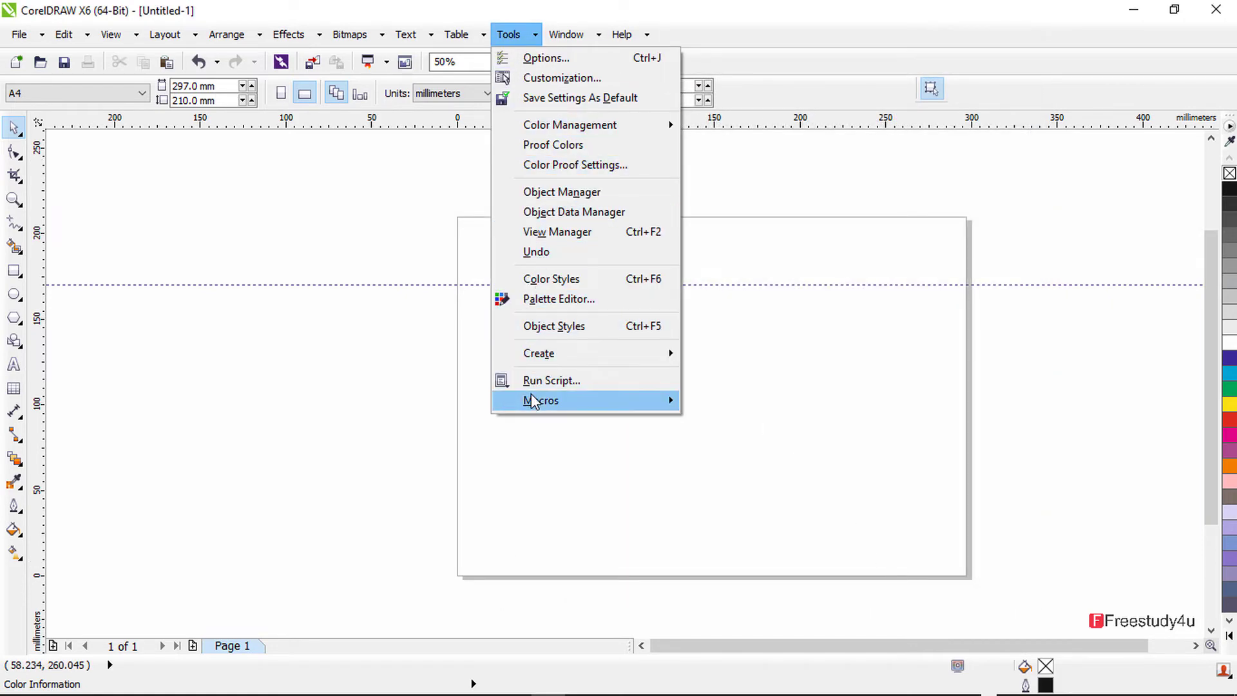
left_click(562, 168)
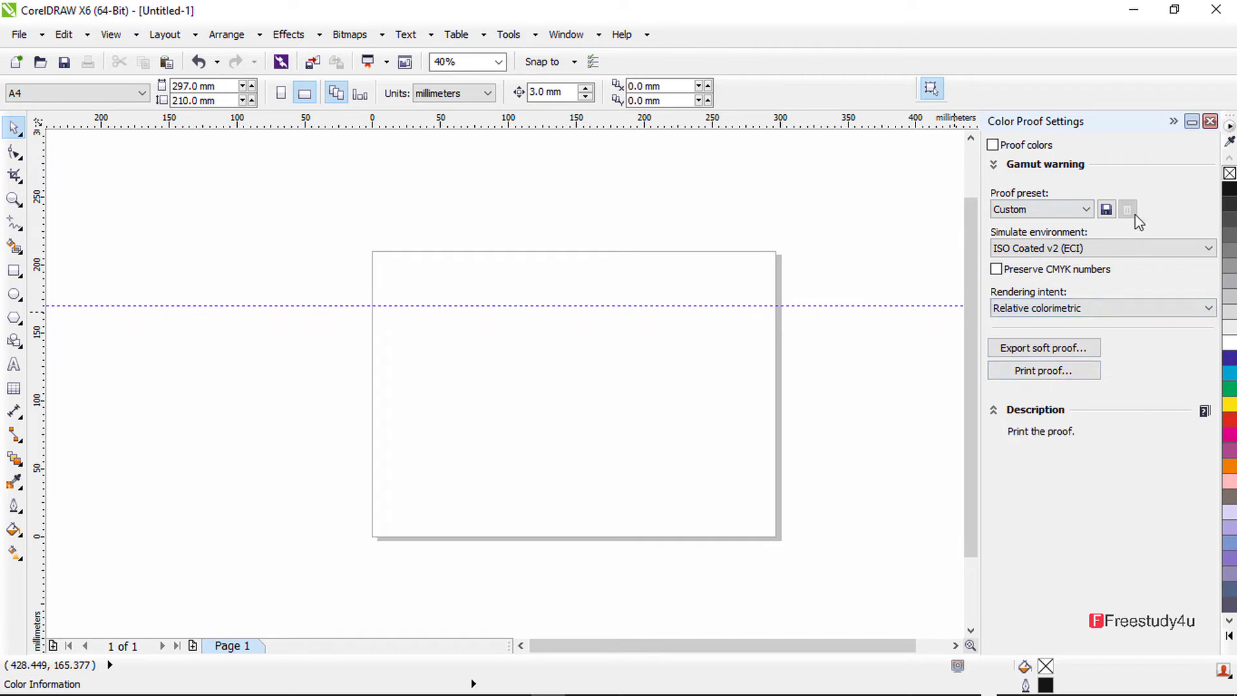
left_click(1210, 121)
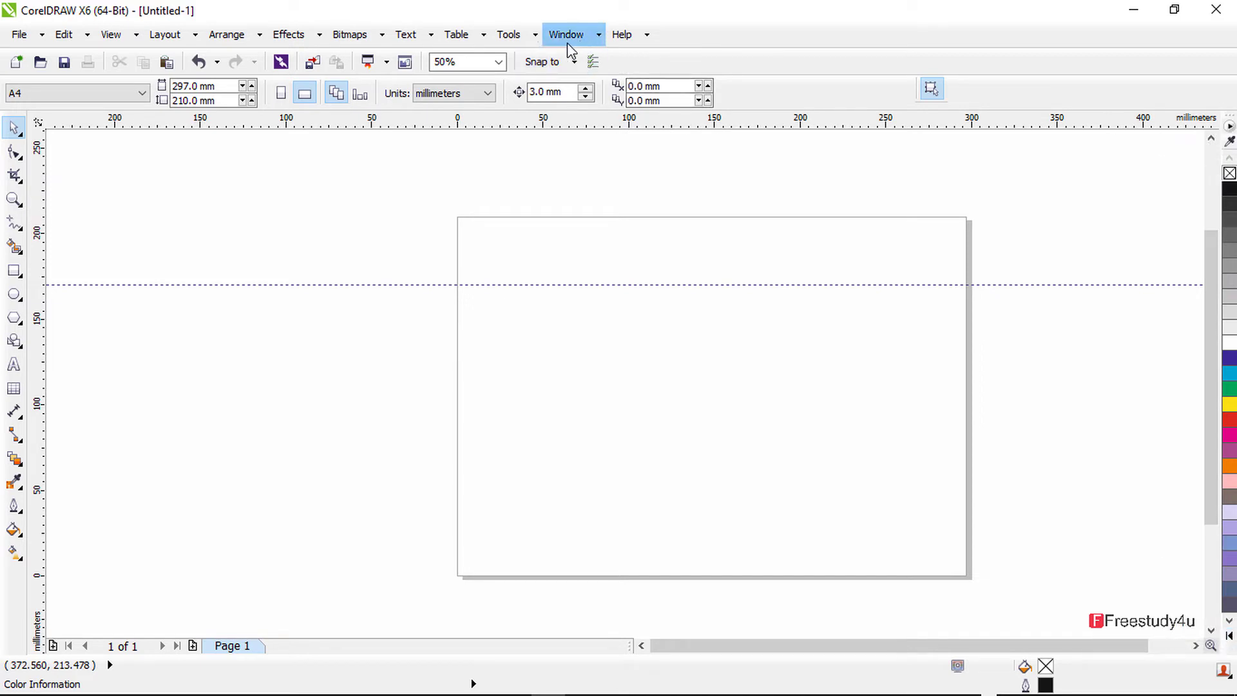
Step: Set the CMYK color palette to display in 3 rows
left_click(1229, 123)
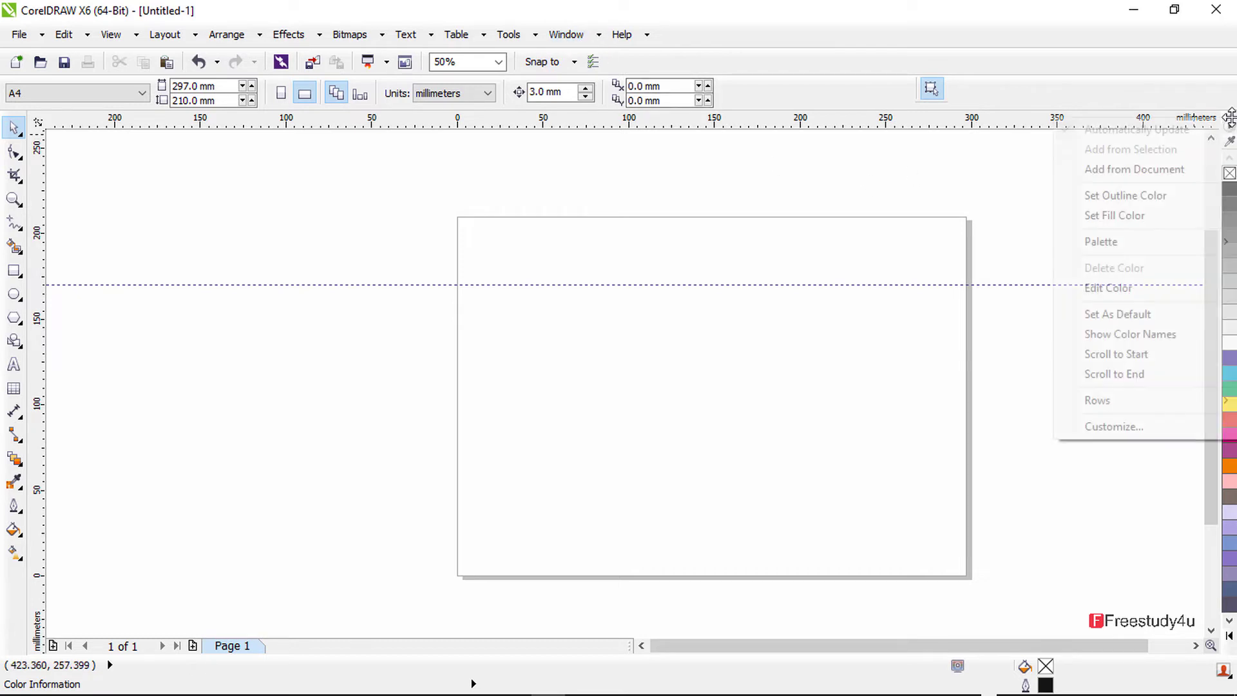
mouse_move(1135, 403)
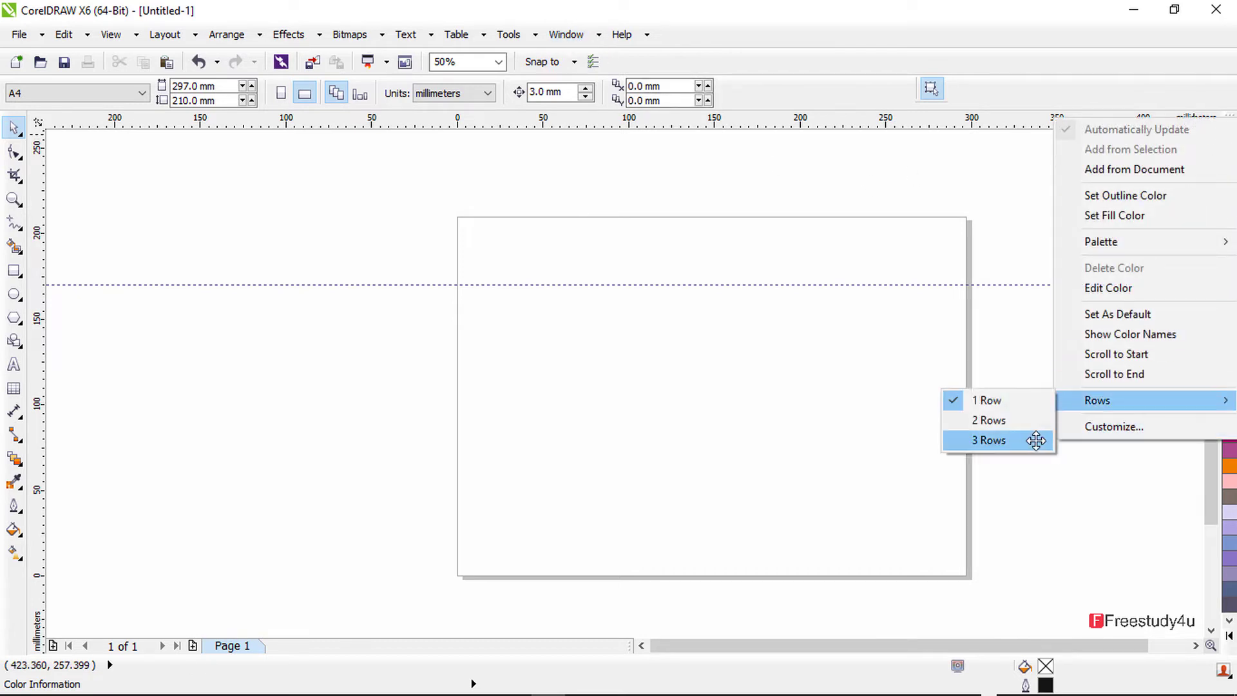
left_click(1004, 440)
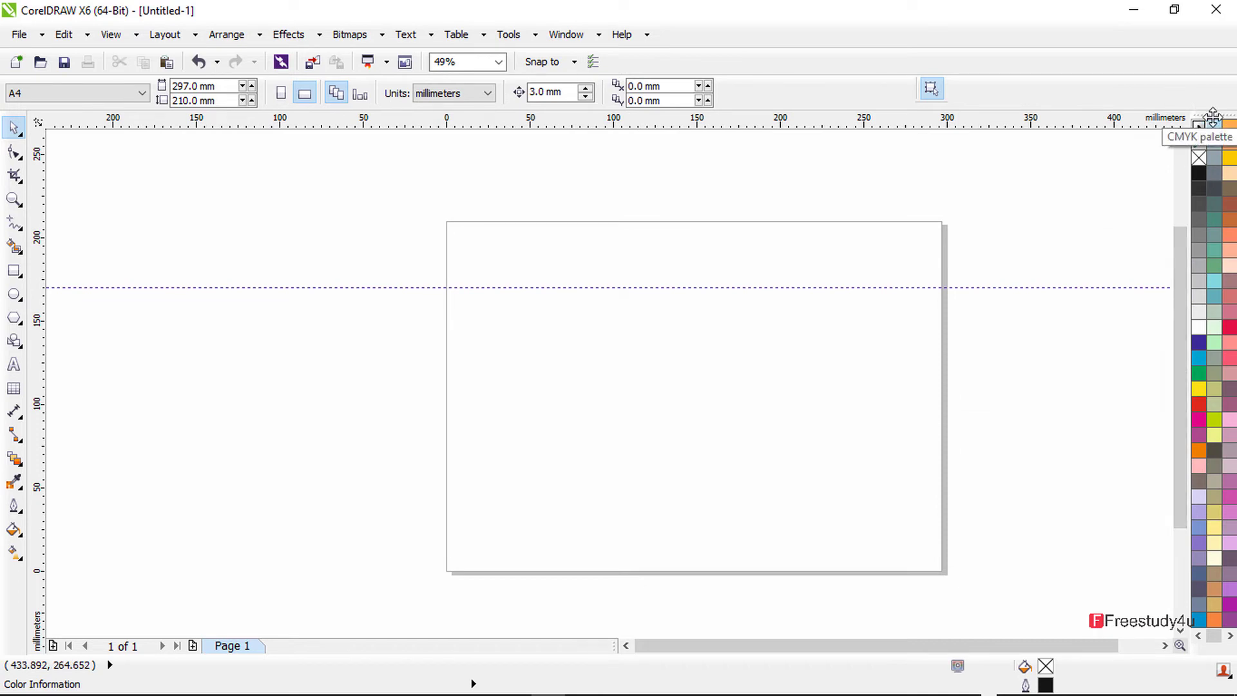
Step: Add the RGB palette beside the CMYK palette and set it to display in 3 rows
left_click(565, 34)
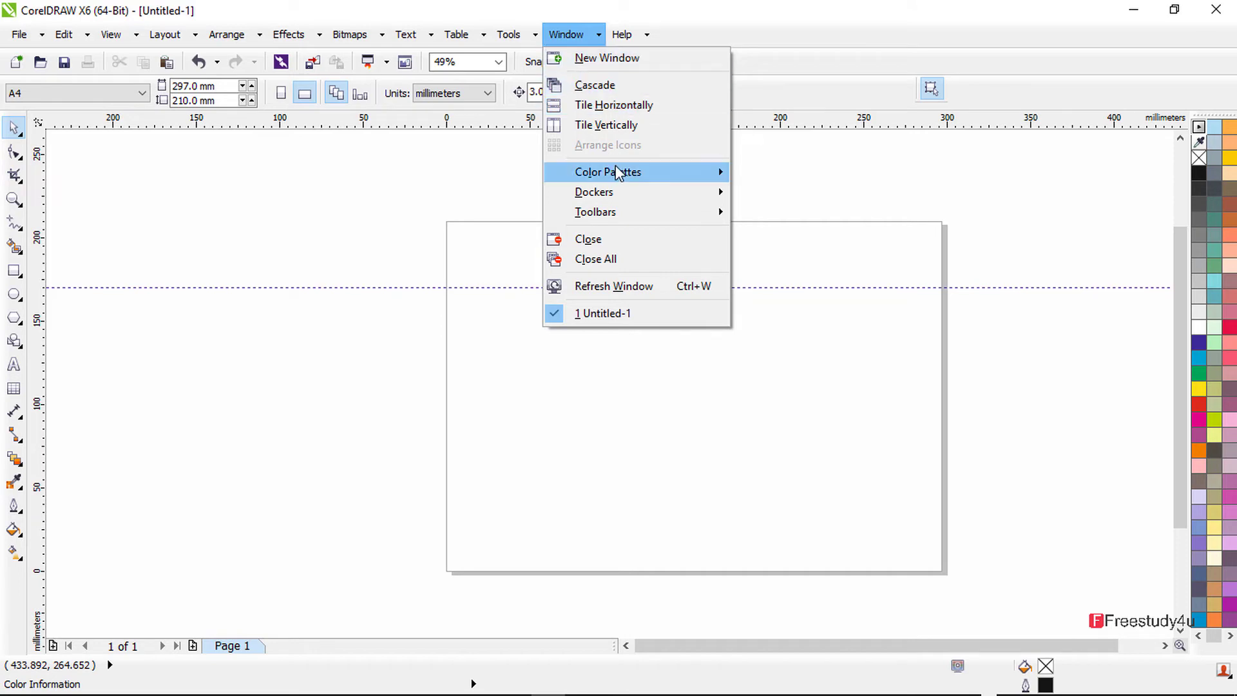
mouse_move(616, 169)
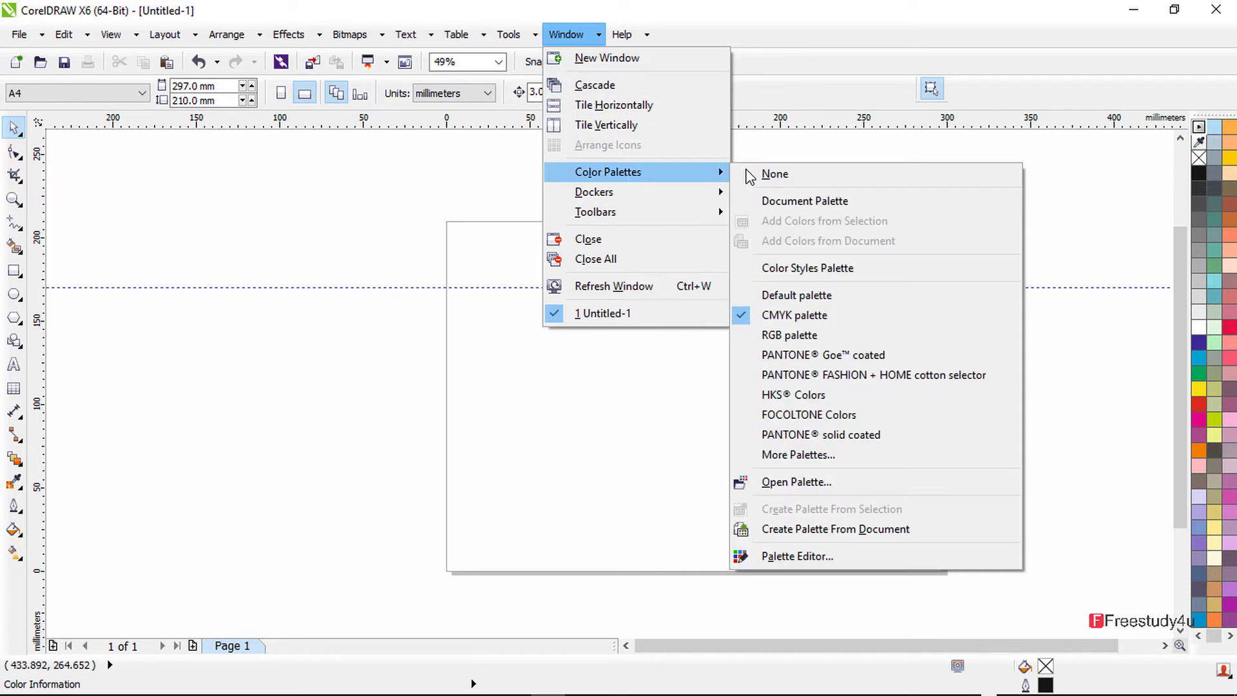
left_click(741, 337)
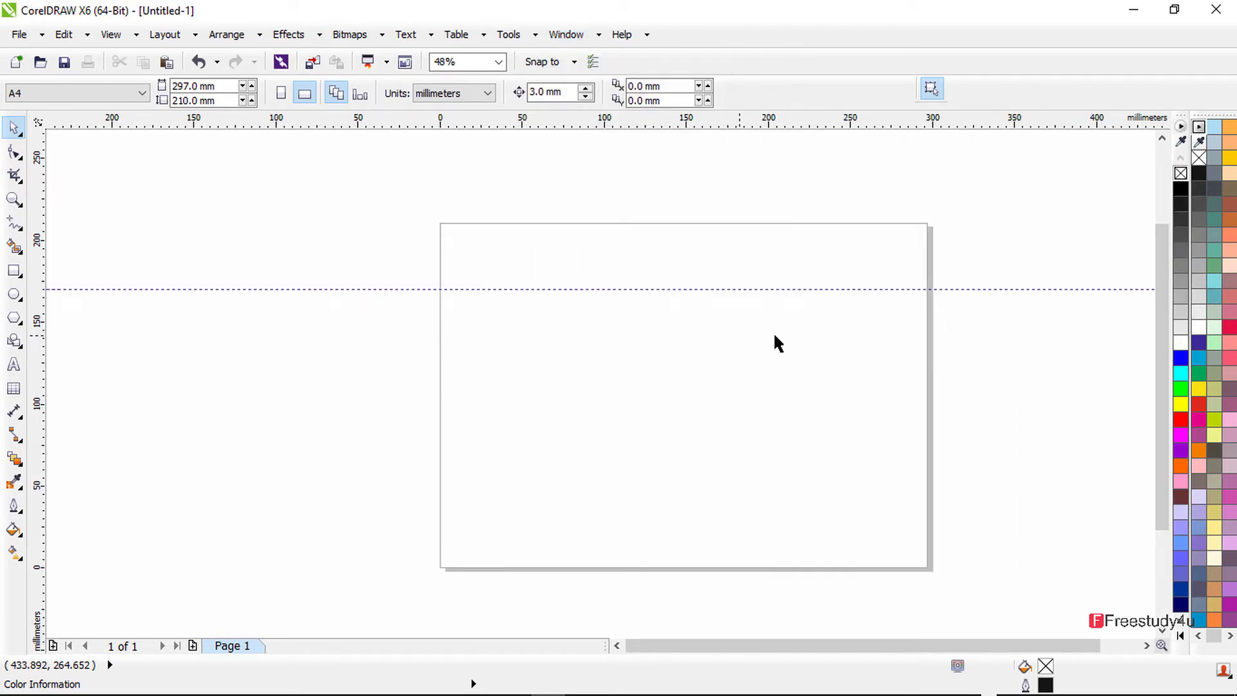
left_click(1183, 126)
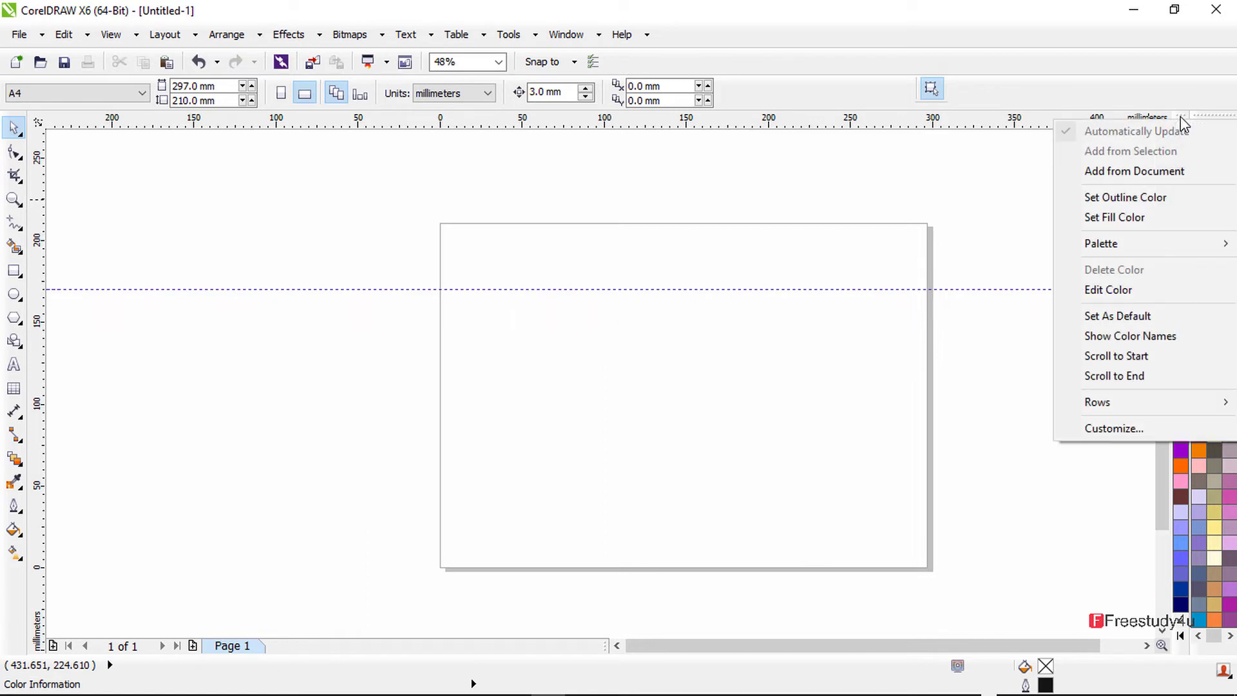
mouse_move(1089, 405)
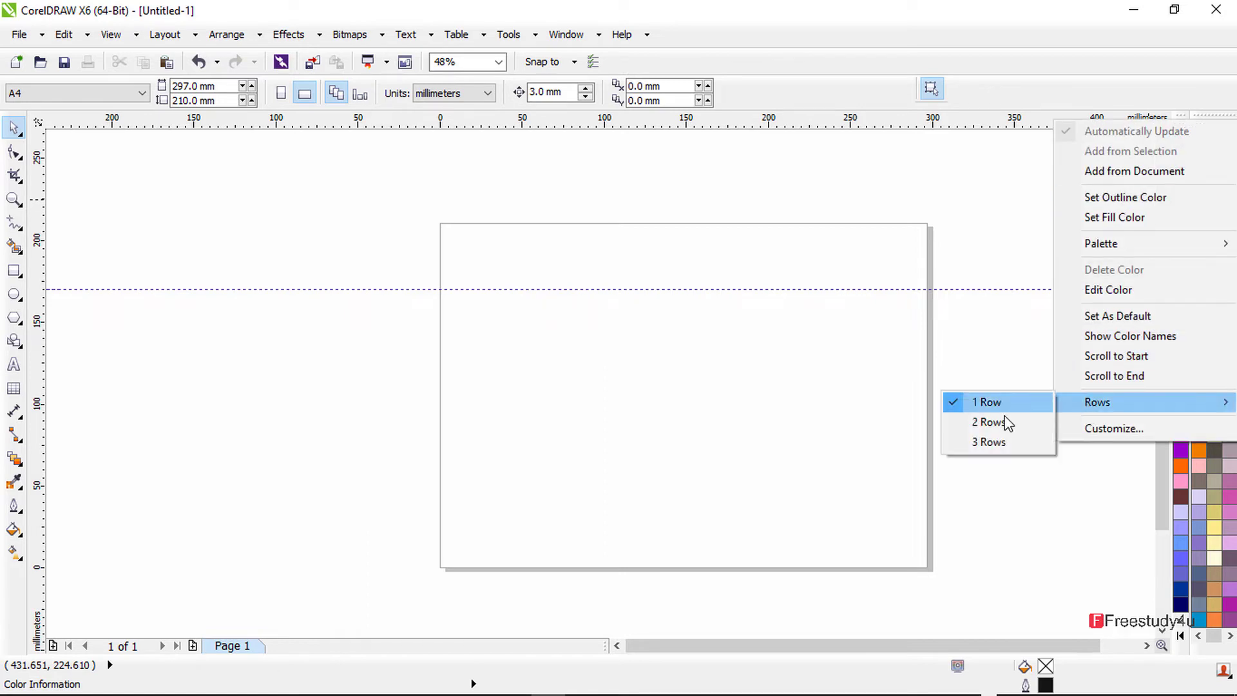
left_click(984, 446)
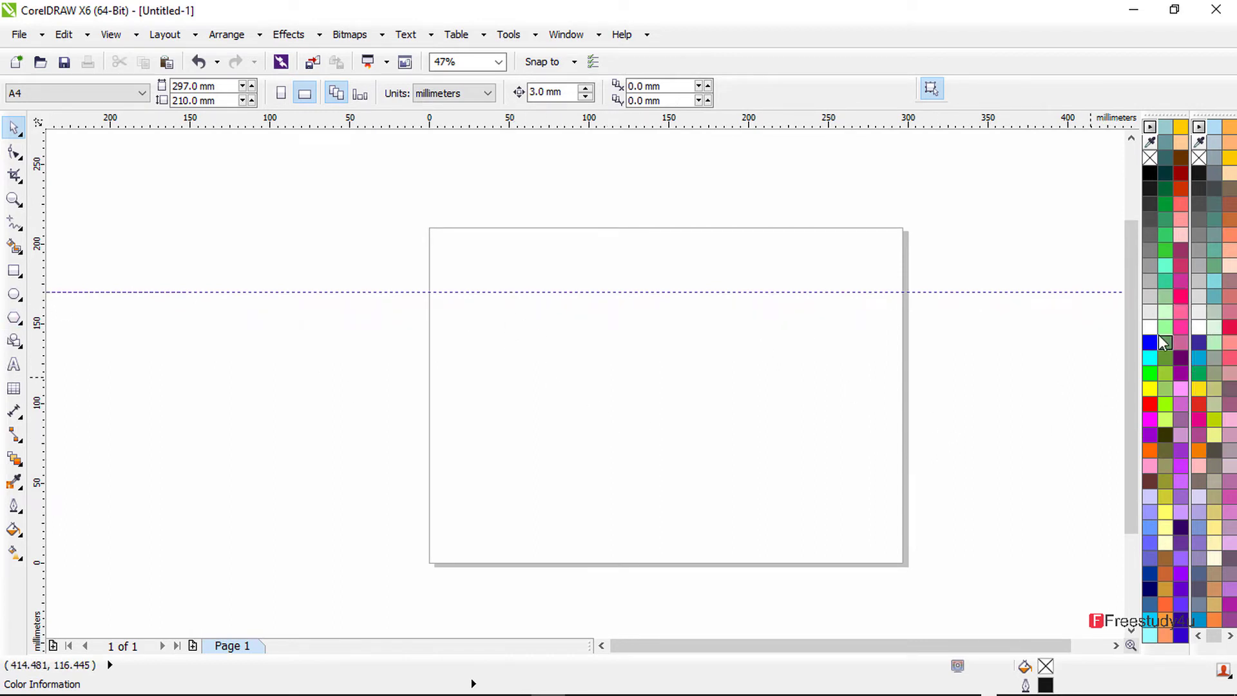
Step: Show the Object Manager and draw a rectangle about 175 by 120 mm overlapping the page's left edge
left_click(500, 38)
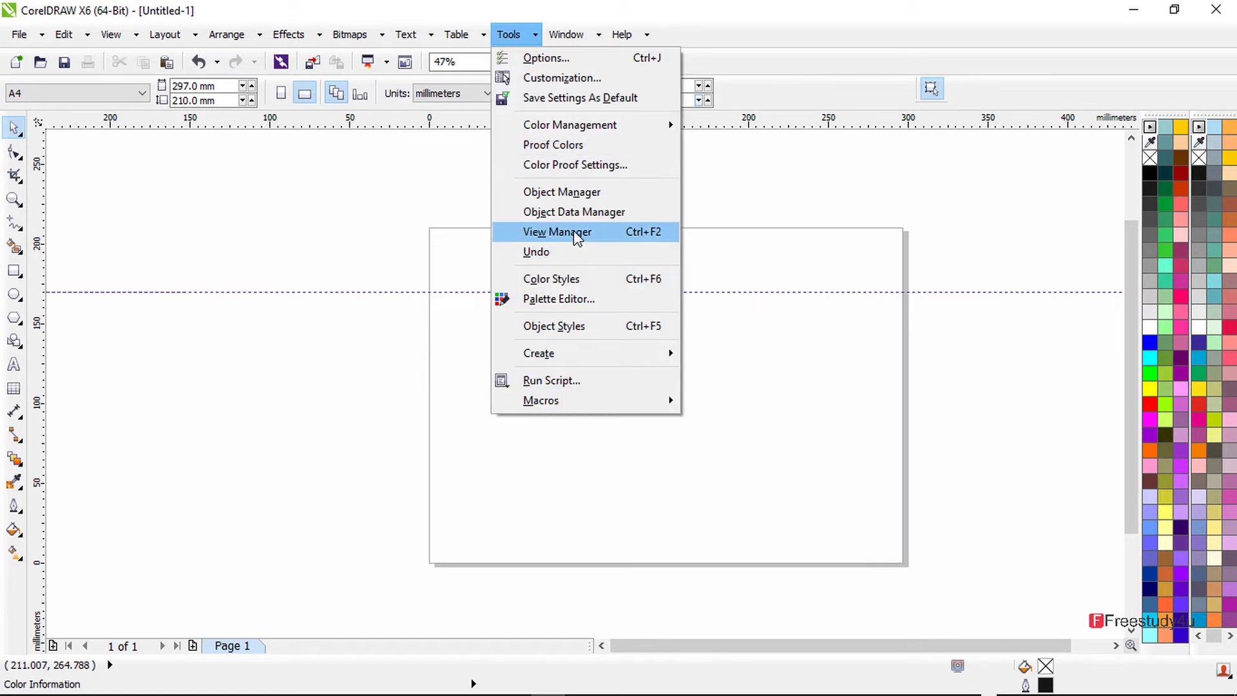
left_click(562, 192)
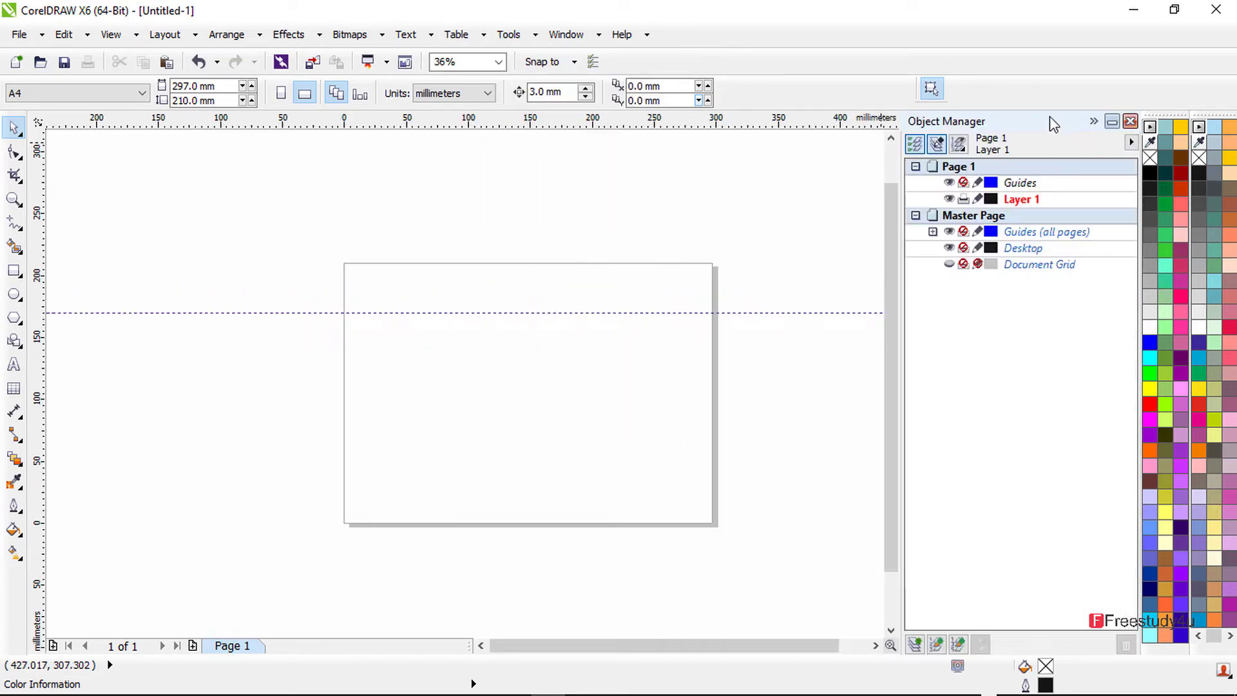
left_click(15, 270)
left_click_drag(151, 232, 369, 381)
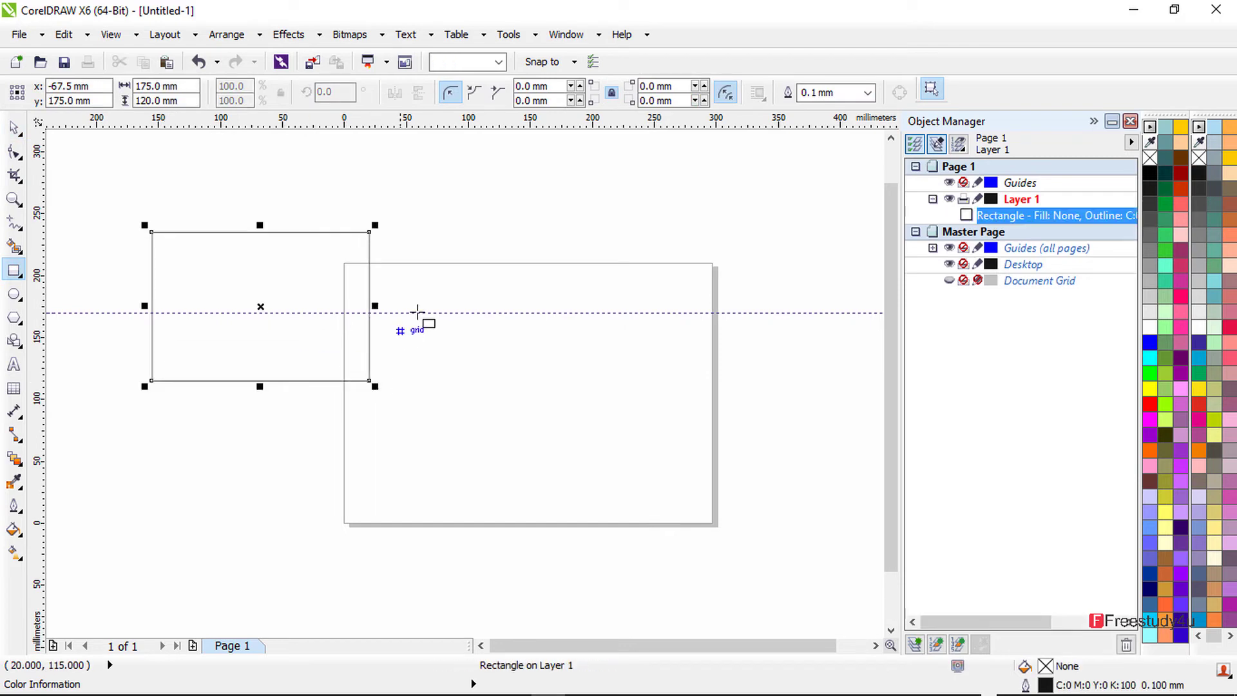
Step: Draw a second rectangle about 195 by 135 mm inside the page, and toggle Layer 1's visibility off and on
mouse_move(437, 287)
left_mouse_down()
mouse_move(610, 434)
mouse_move(679, 455)
left_mouse_up()
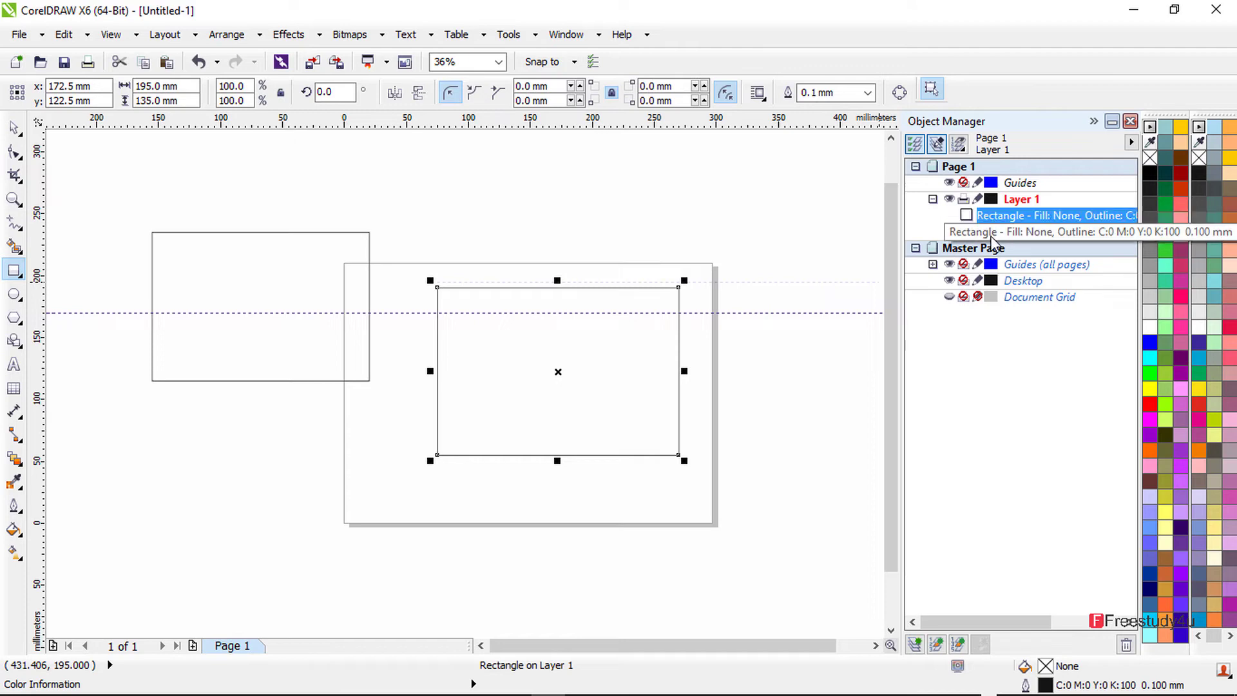
left_click(950, 199)
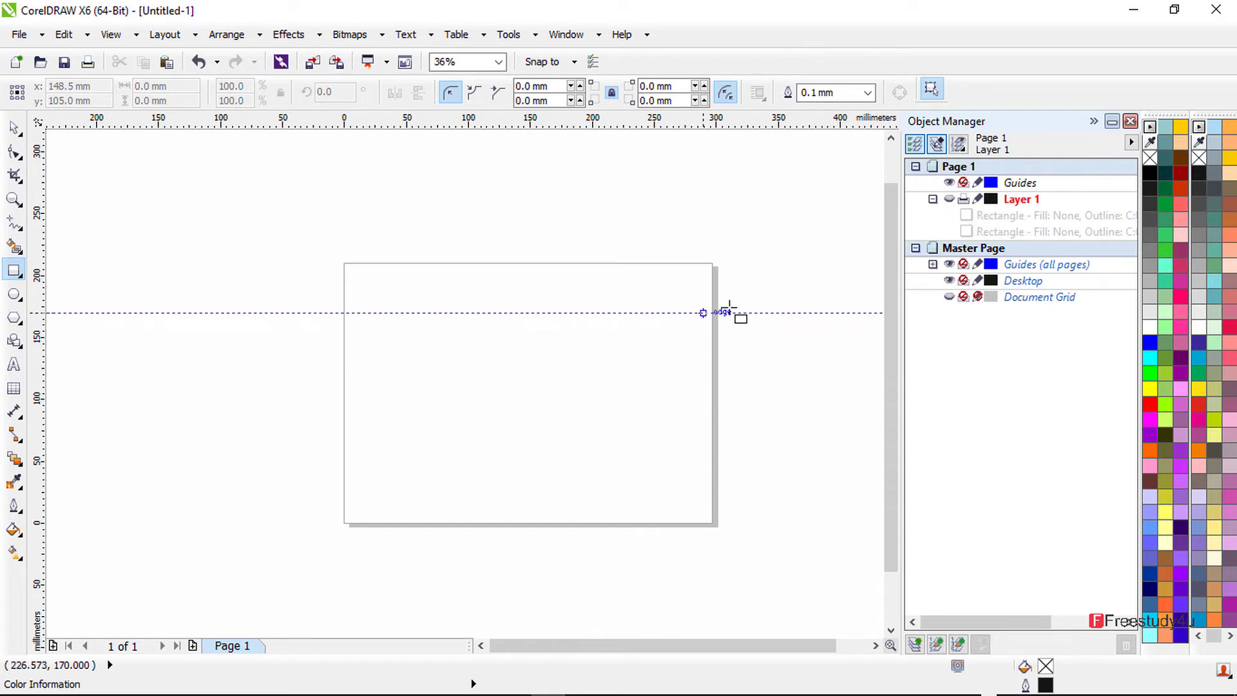
left_click(950, 200)
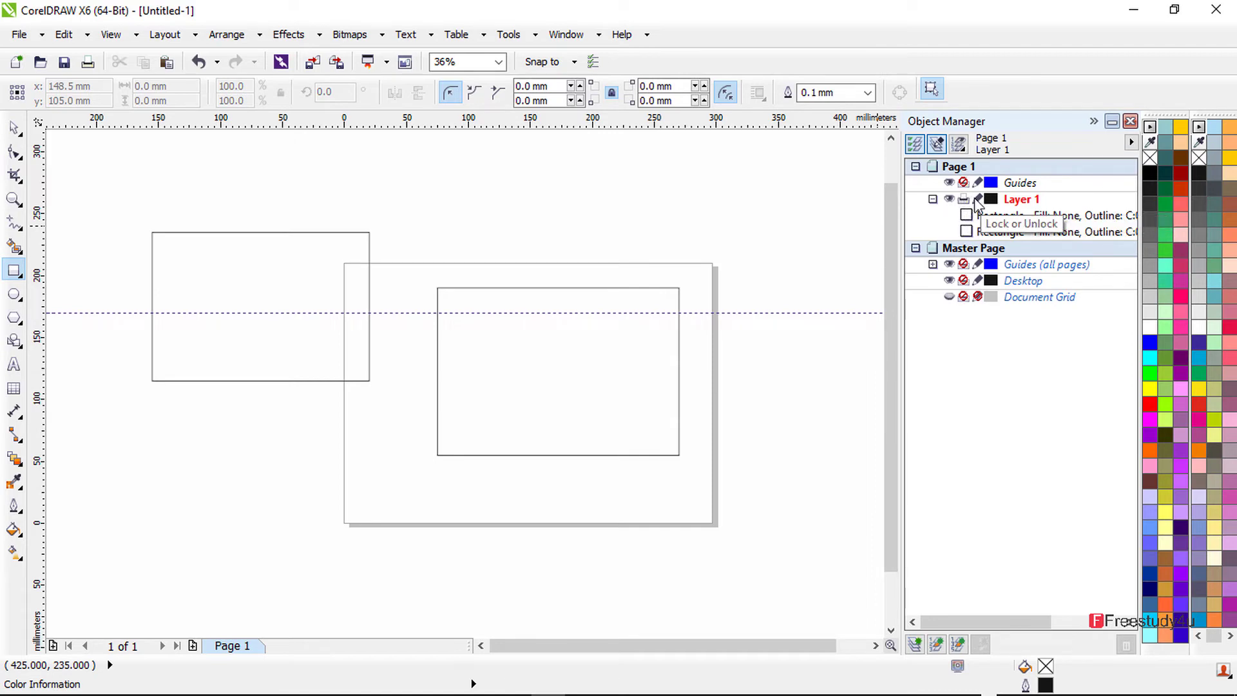
Step: Lock Layer 1 and try to select the rectangle overlapping the page's left edge
left_click(977, 200)
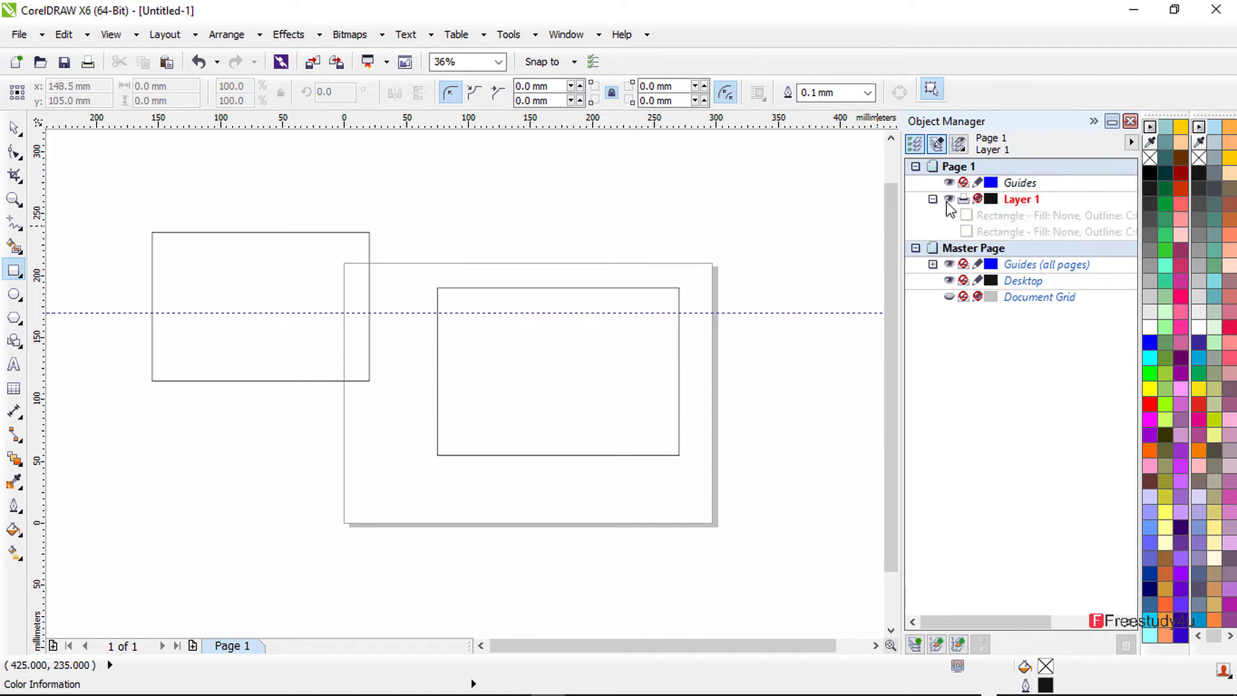
left_click(10, 133)
left_click_drag(78, 148, 270, 348)
left_click_drag(135, 248, 247, 300)
left_click_drag(150, 251, 248, 296)
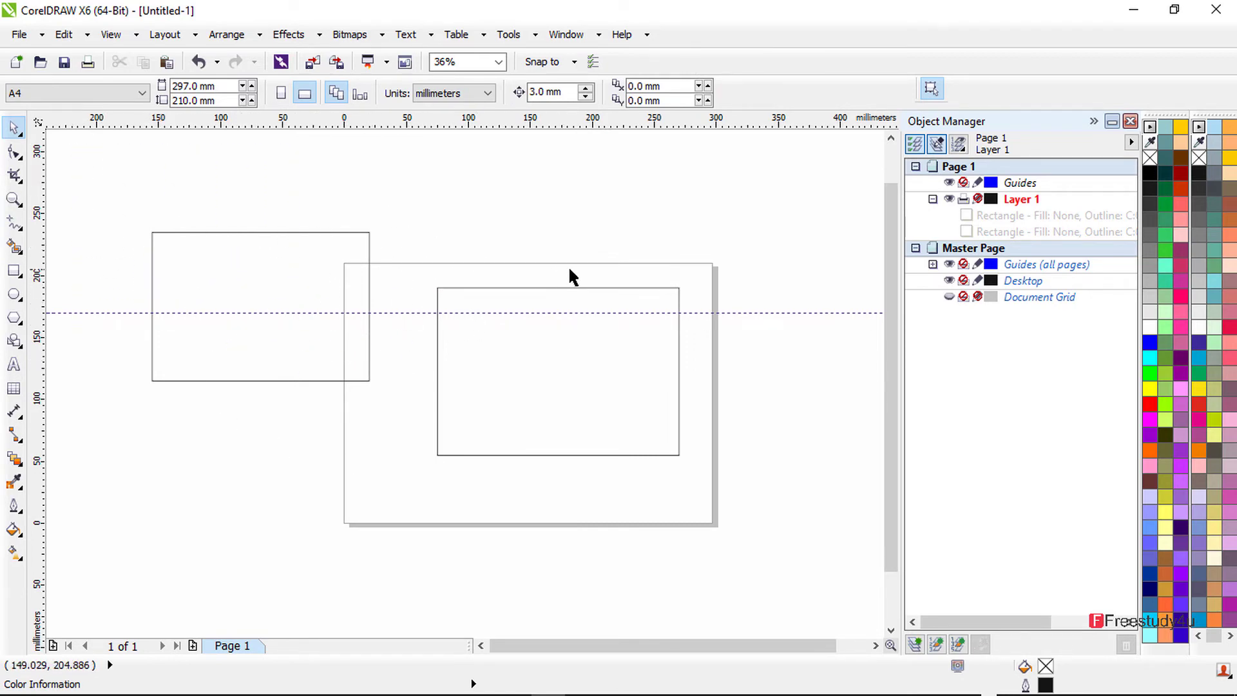
Step: Try to draw a rectangle on the locked Layer 1
left_click(13, 270)
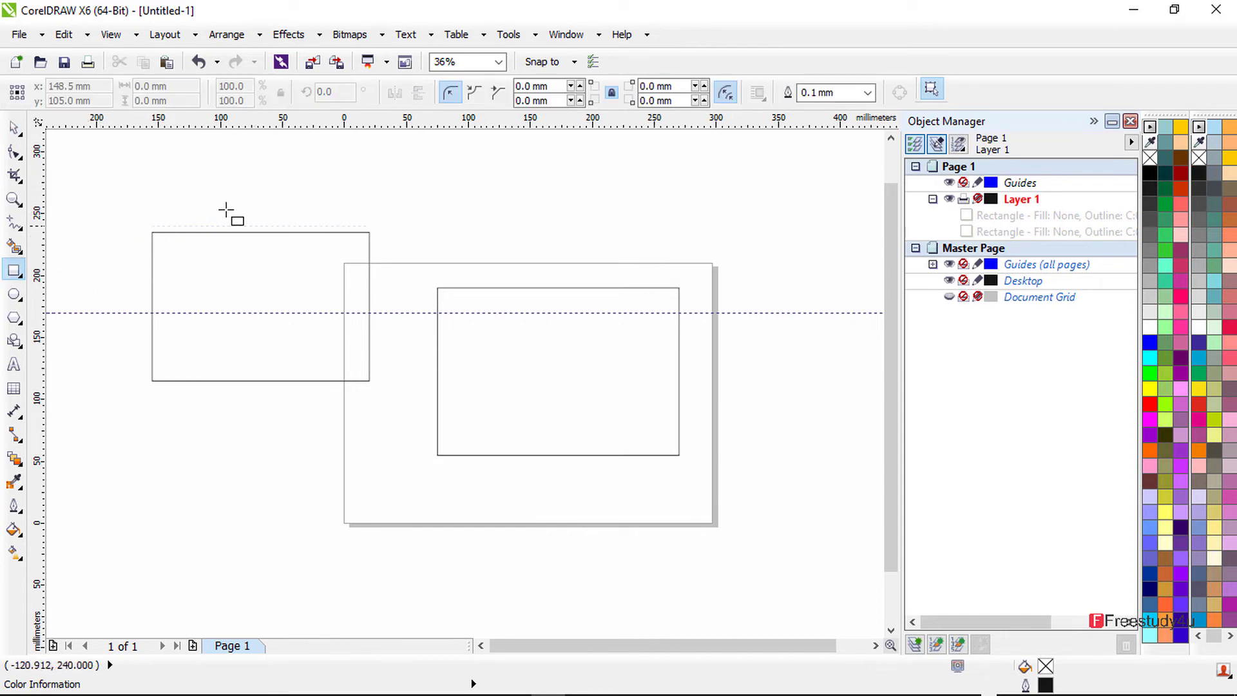
left_click(229, 211)
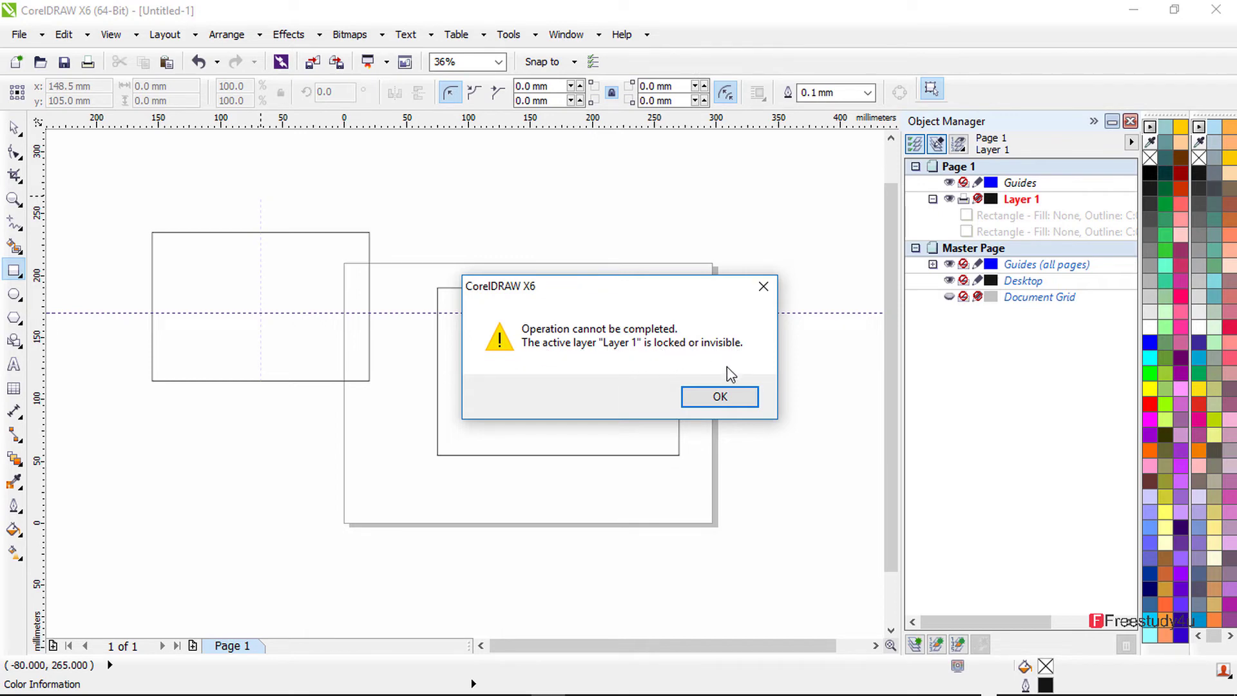
left_click(714, 404)
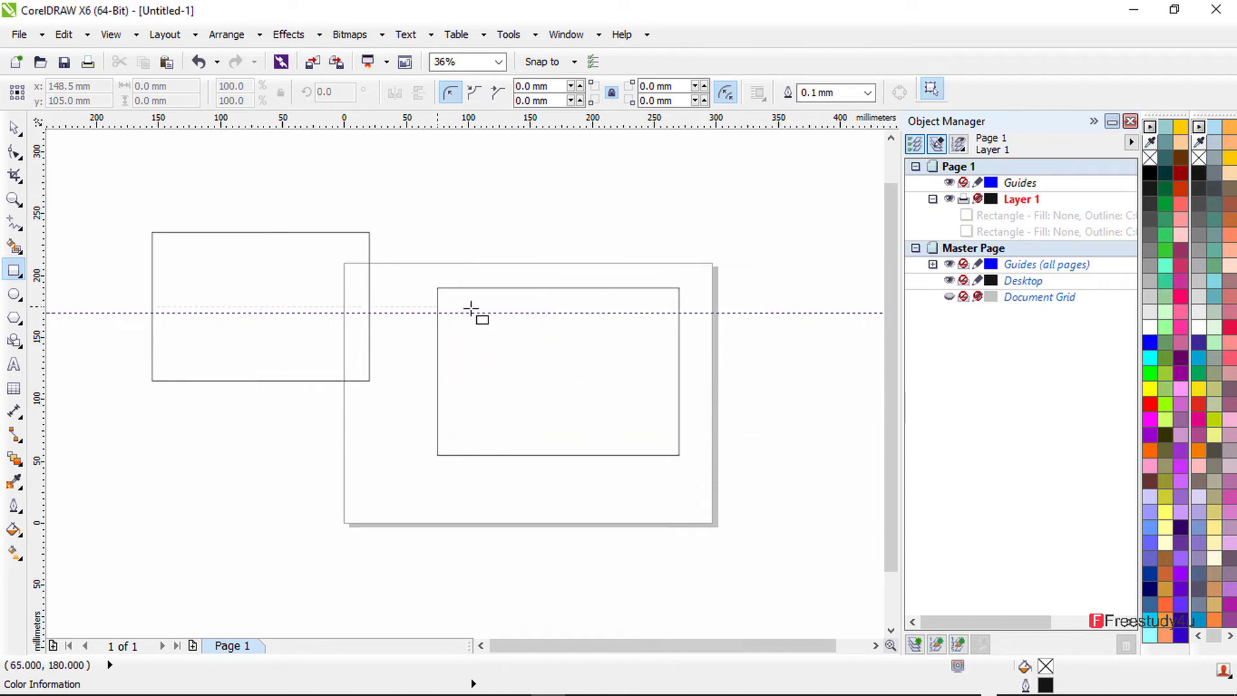
left_click(17, 133)
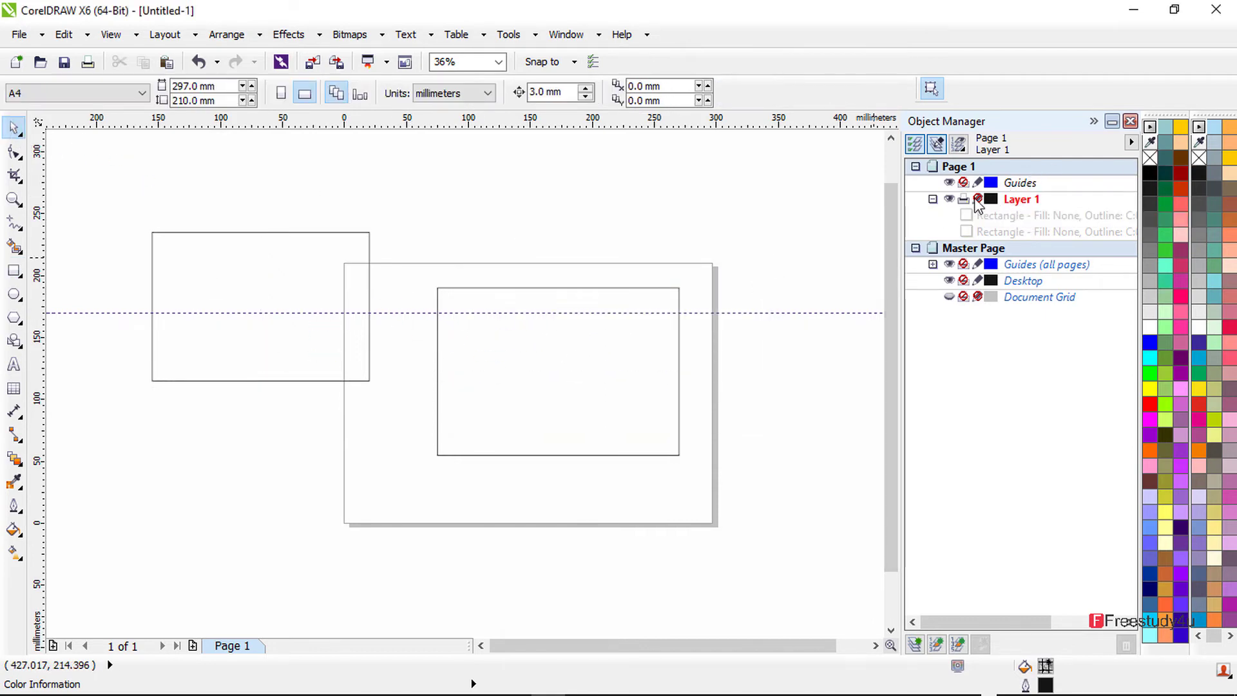
Step: Add a new layer to Page 1 and keep the name Layer 2
left_click(1132, 142)
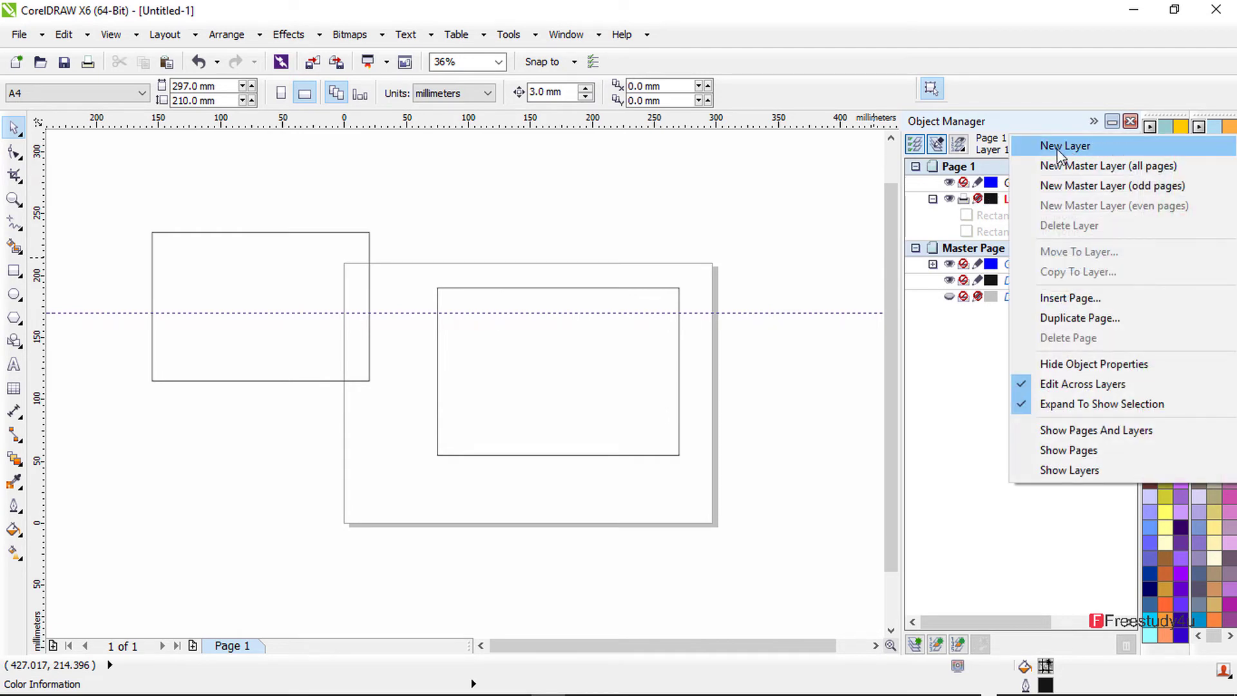
left_click(1124, 146)
left_click(1124, 147)
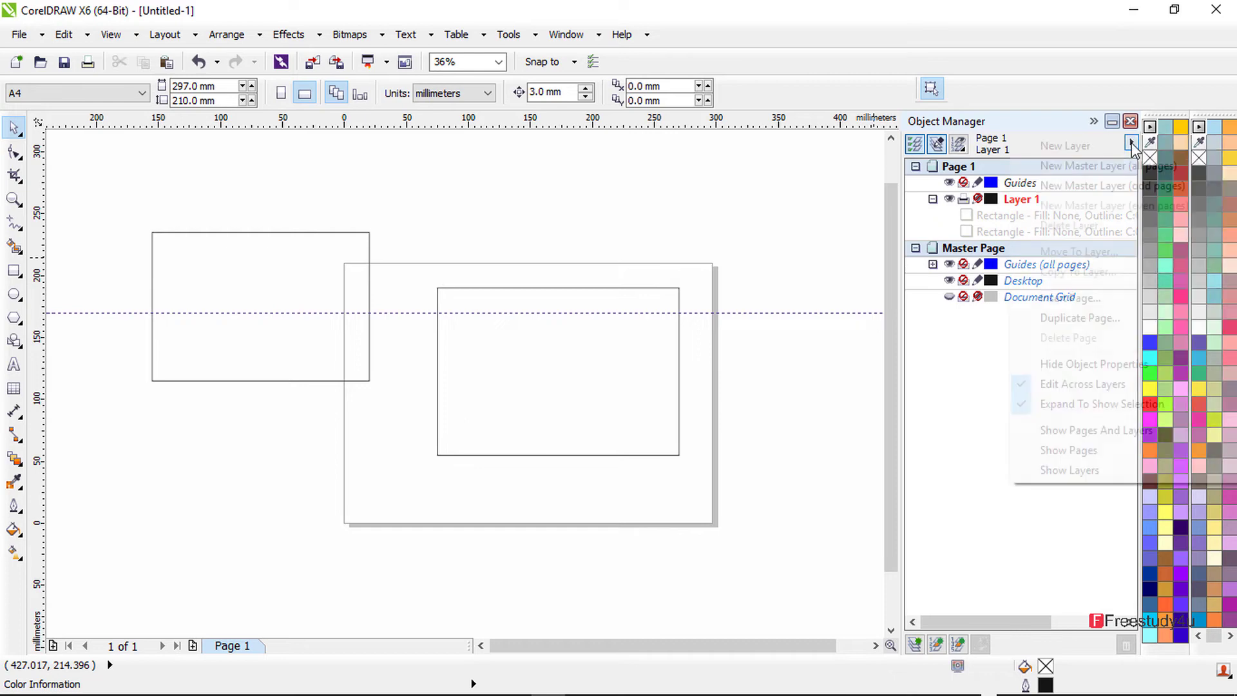
left_click(1078, 153)
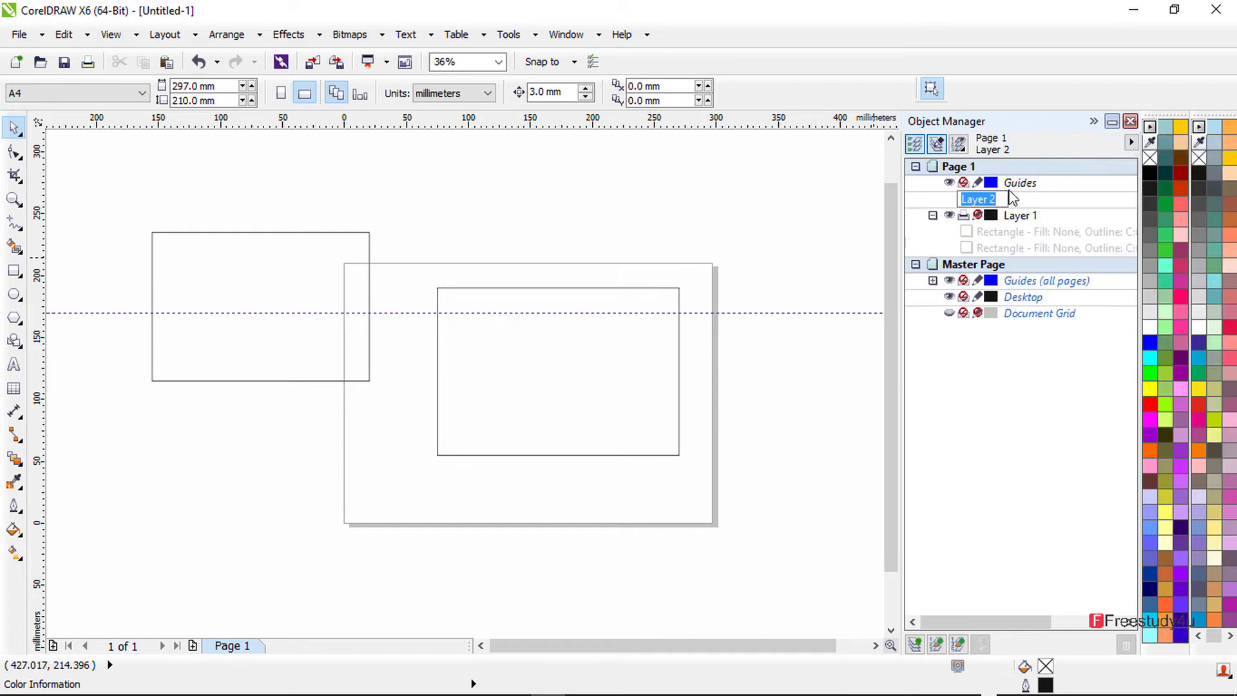
key("Return")
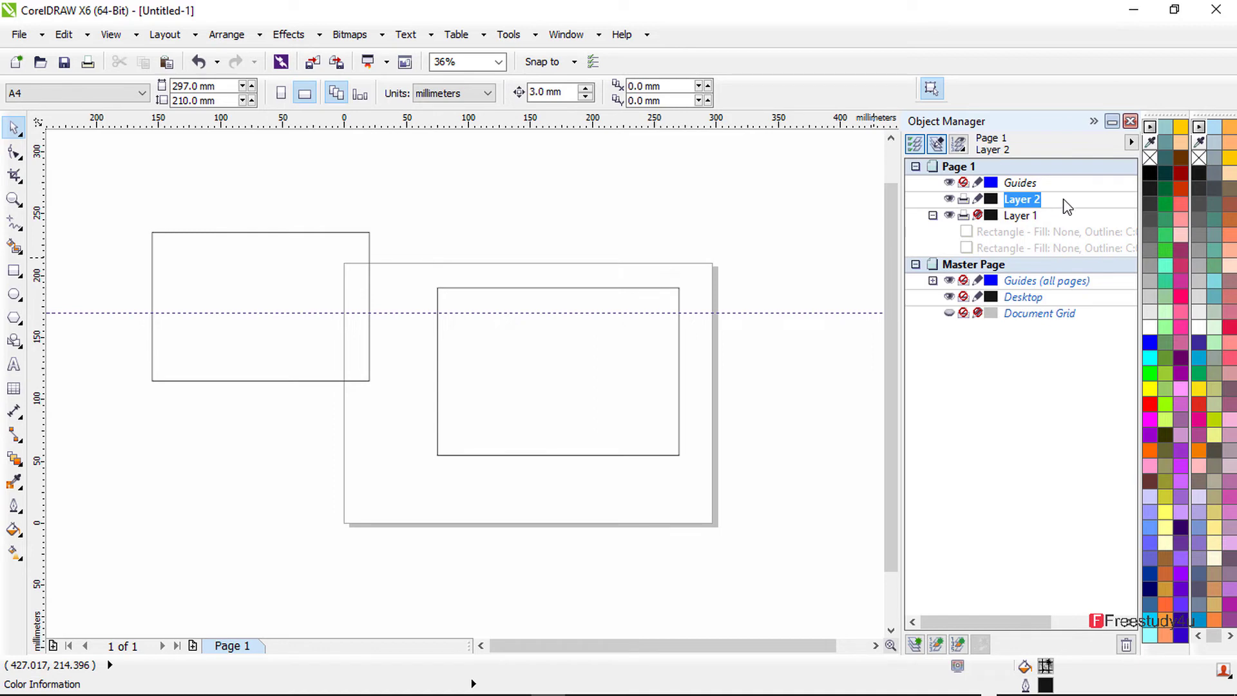
Step: Draw a rectangle about 219 by 140 mm on Layer 2 and move it over the page's lower-left corner
left_click(13, 271)
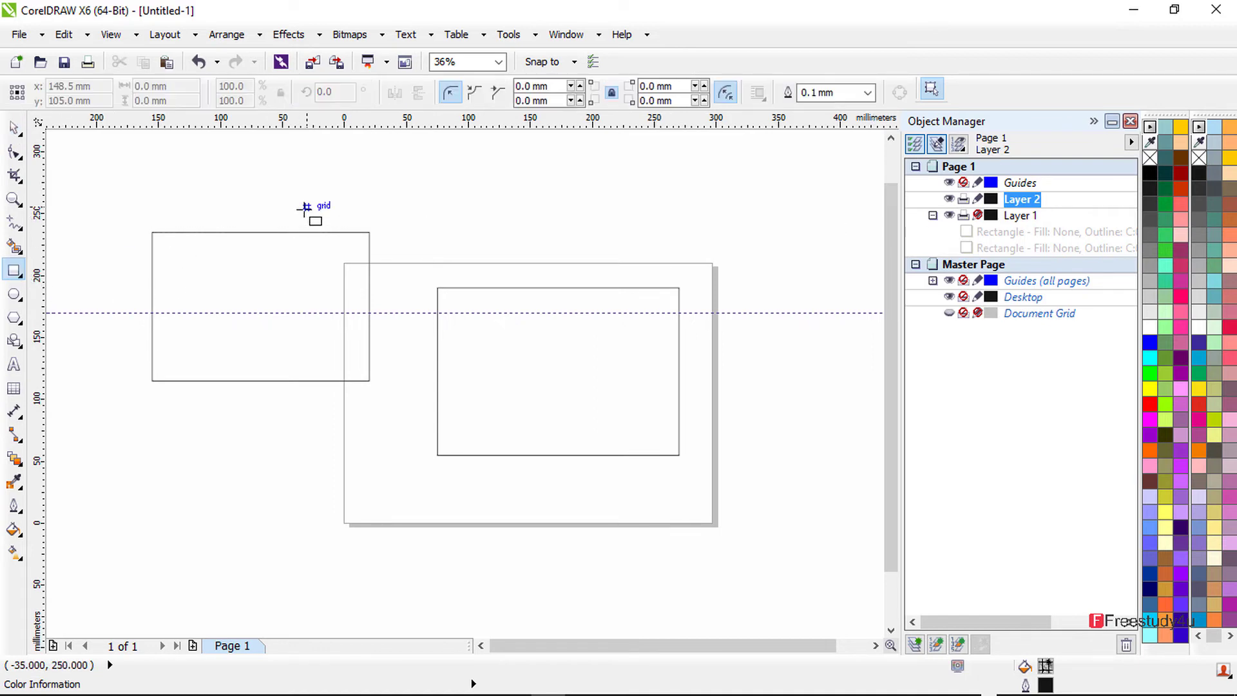
left_click_drag(305, 207, 579, 381)
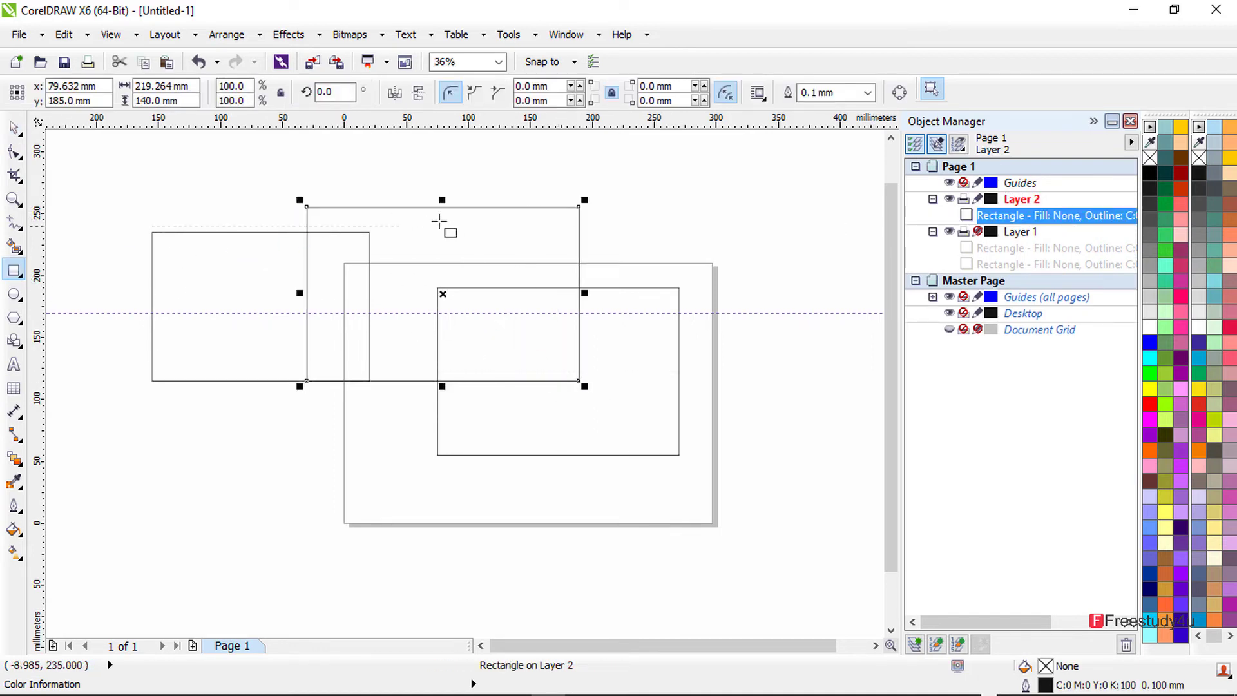
left_click(14, 127)
left_click_drag(480, 245, 415, 400)
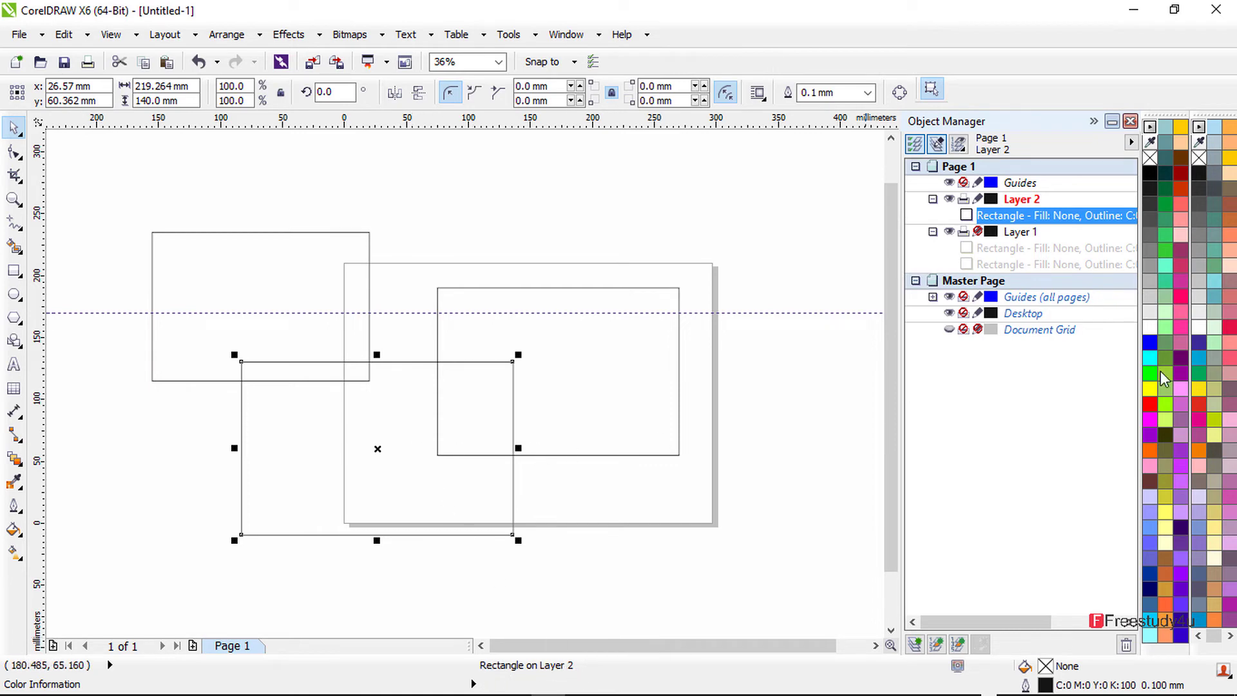
Step: Fill the Layer 2 rectangle with dark purple (#660066) and rename it aB
left_click(1181, 358)
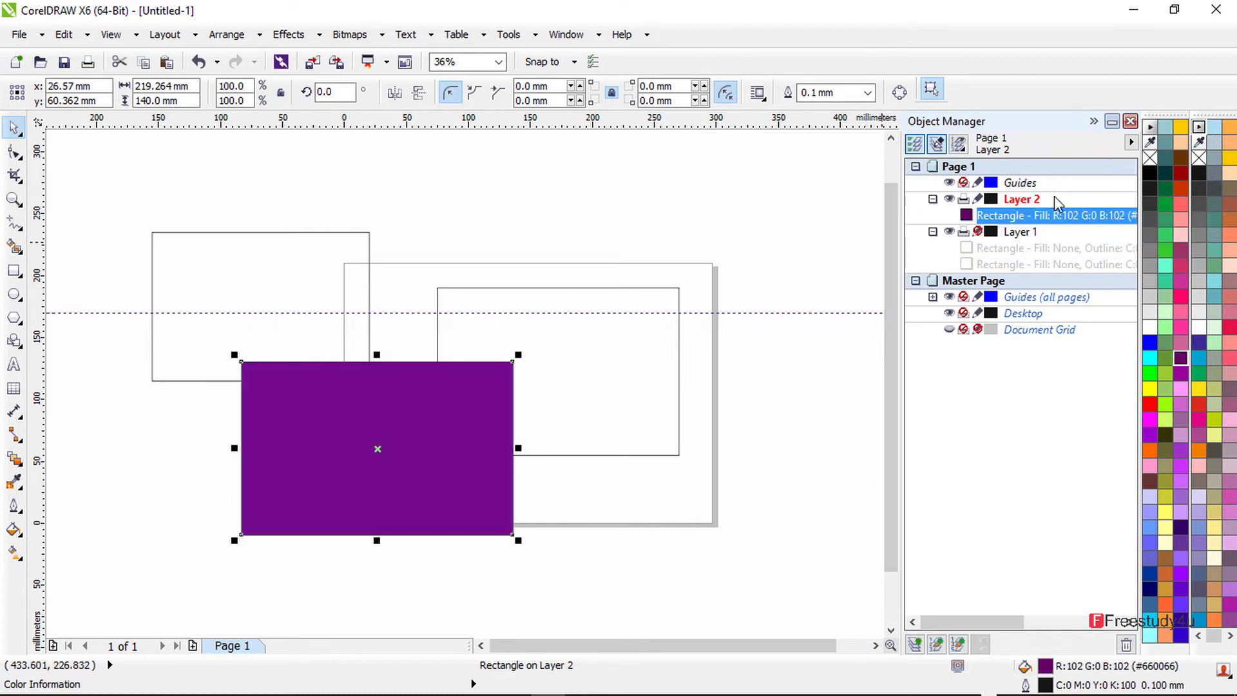
right_click(1045, 219)
left_click(1044, 221)
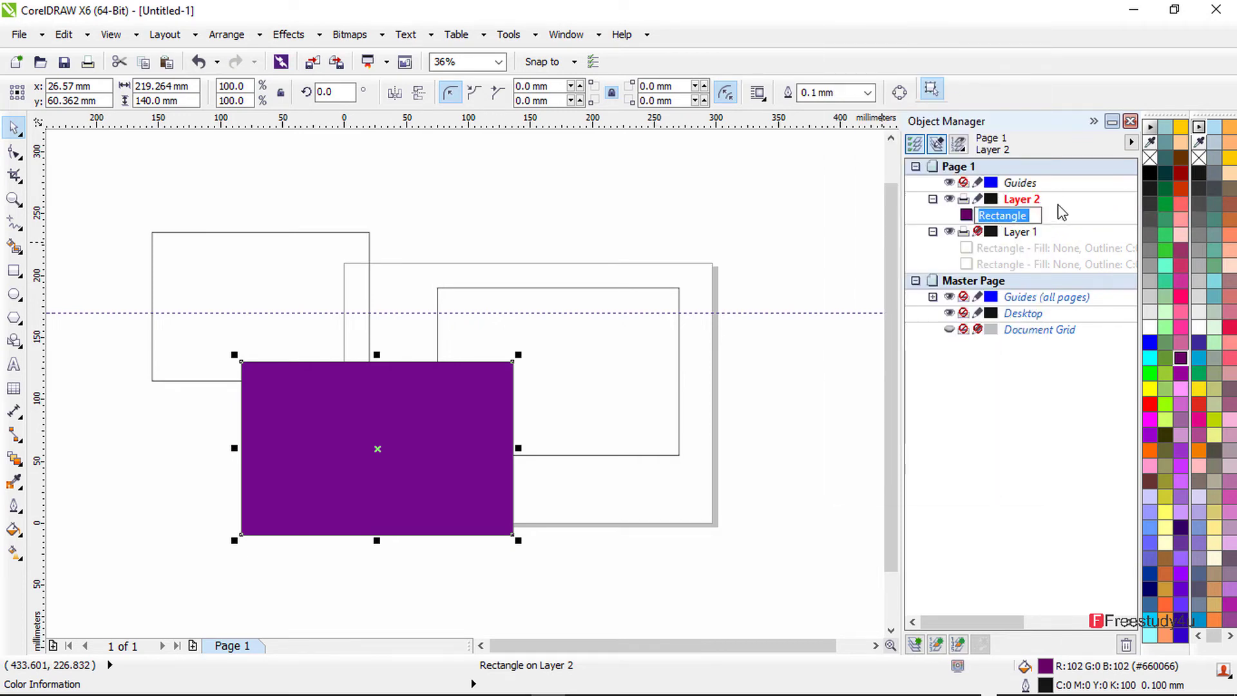
type("a")
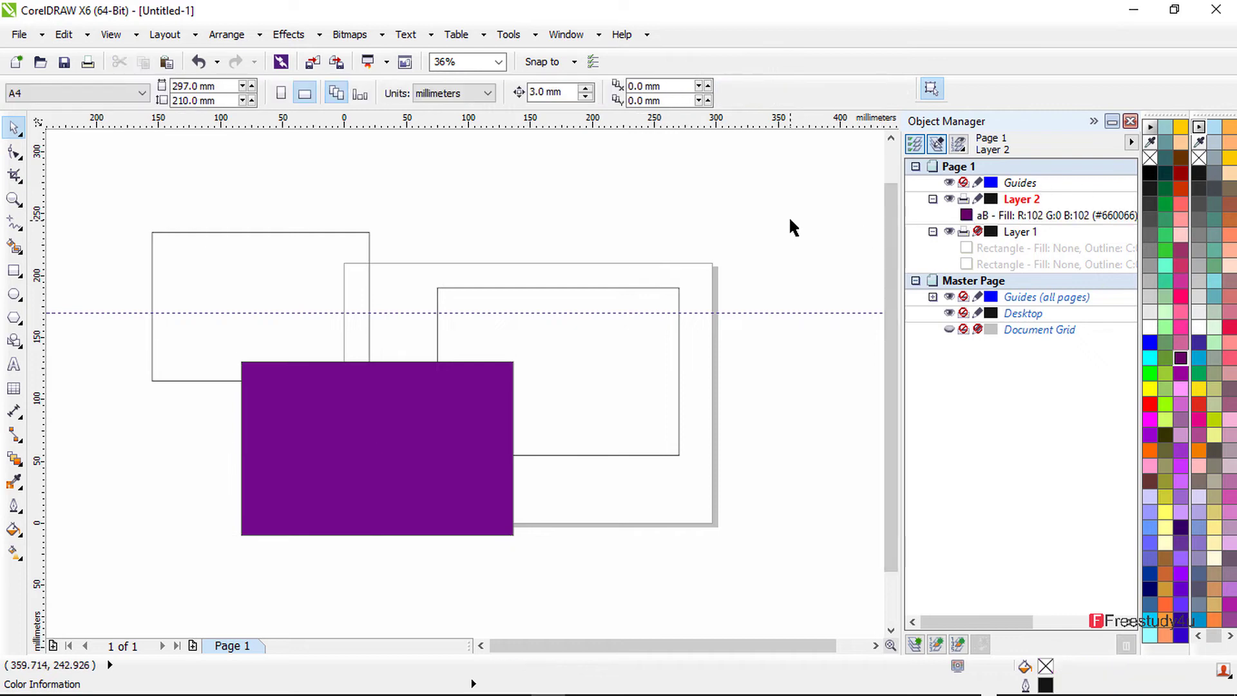
key("Return")
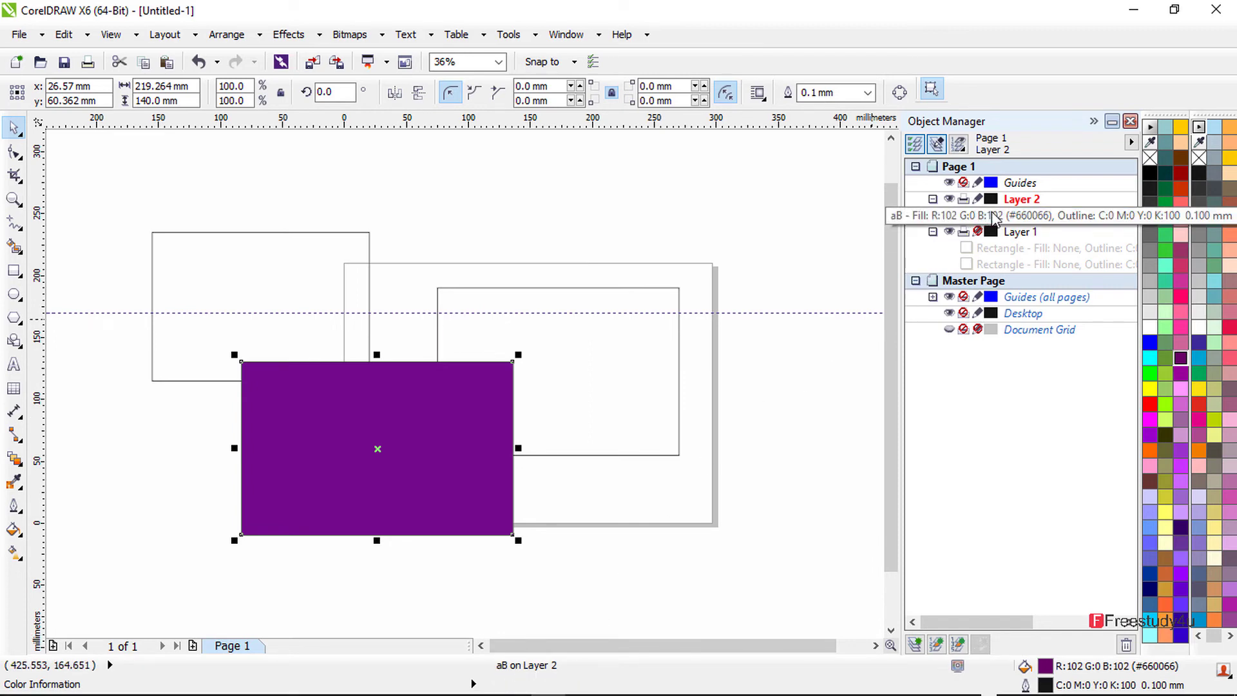
Step: Toggle Layer 1's visibility off and on, and unlock the layer
left_click(950, 233)
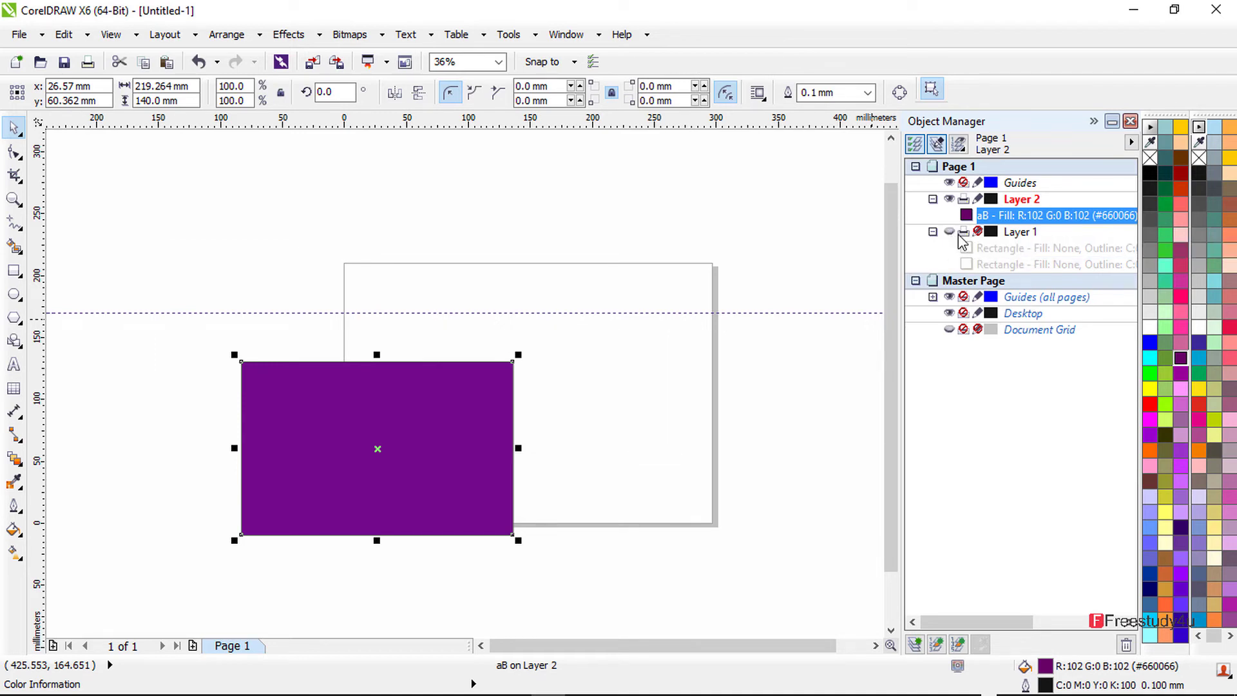
left_click(949, 232)
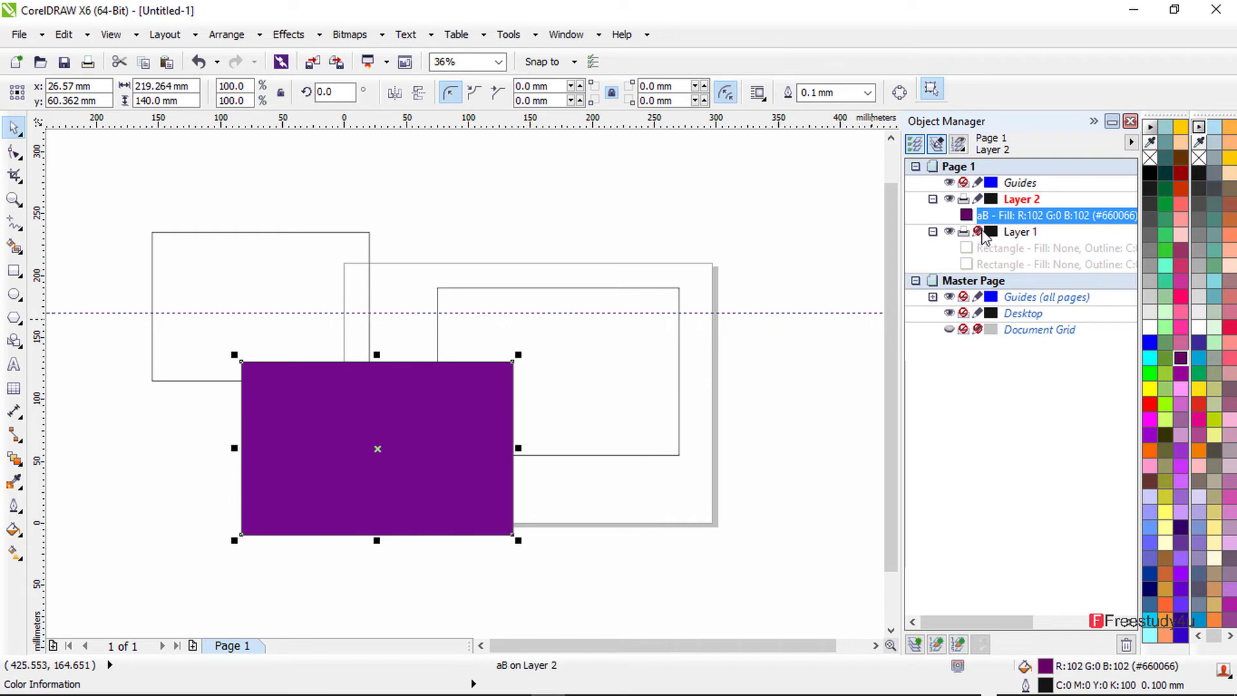
left_click(979, 232)
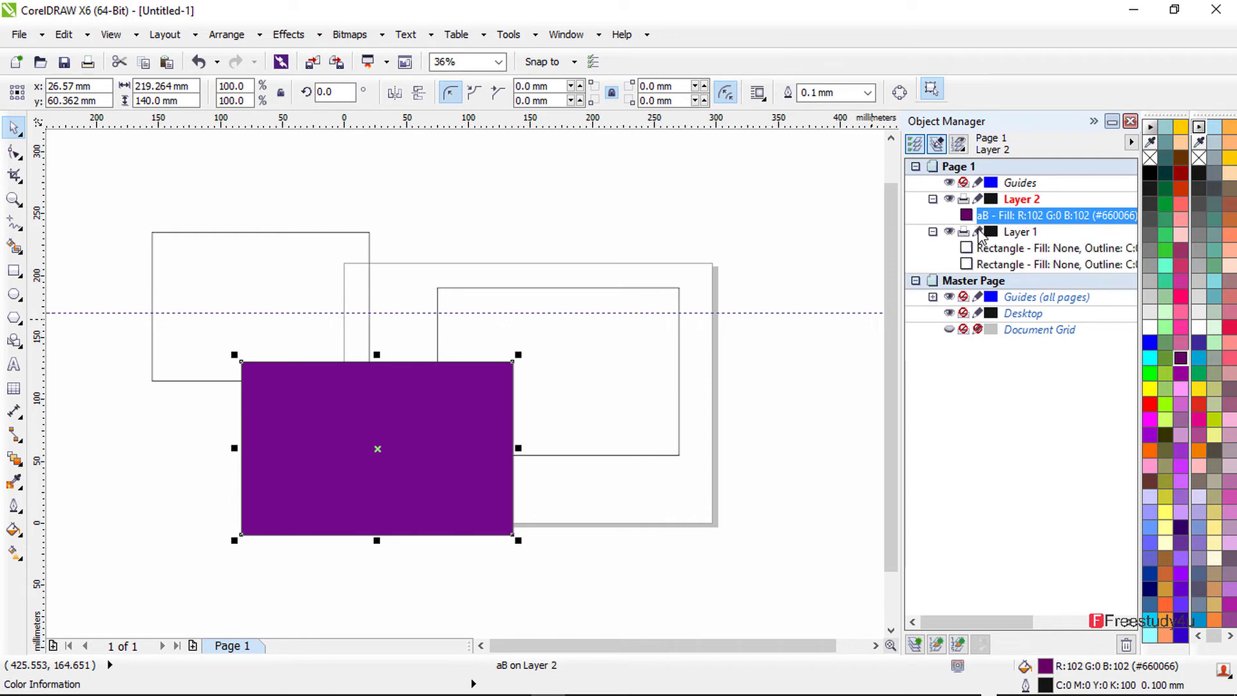
Step: Fill Layer 1's page rectangle with 100% cyan and its other rectangle with mint (#66FFCC), moving the mint one to overlap the cyan one
left_click(1019, 250)
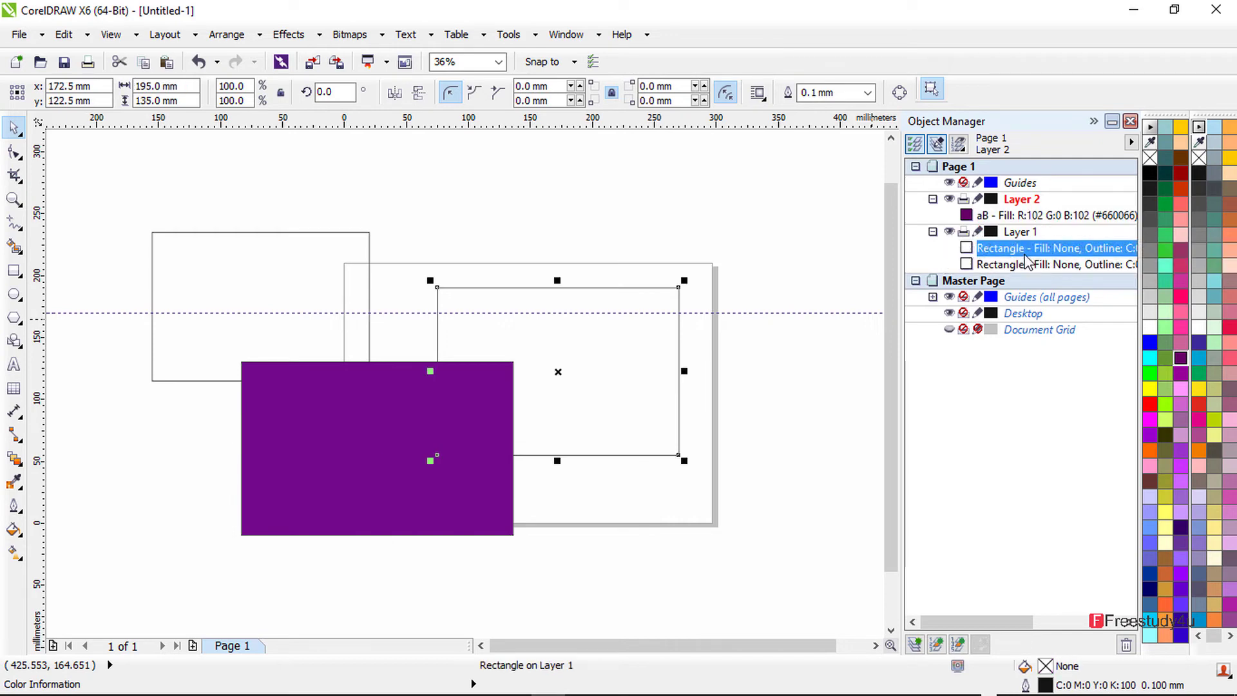
left_click(1198, 357)
left_click(258, 267)
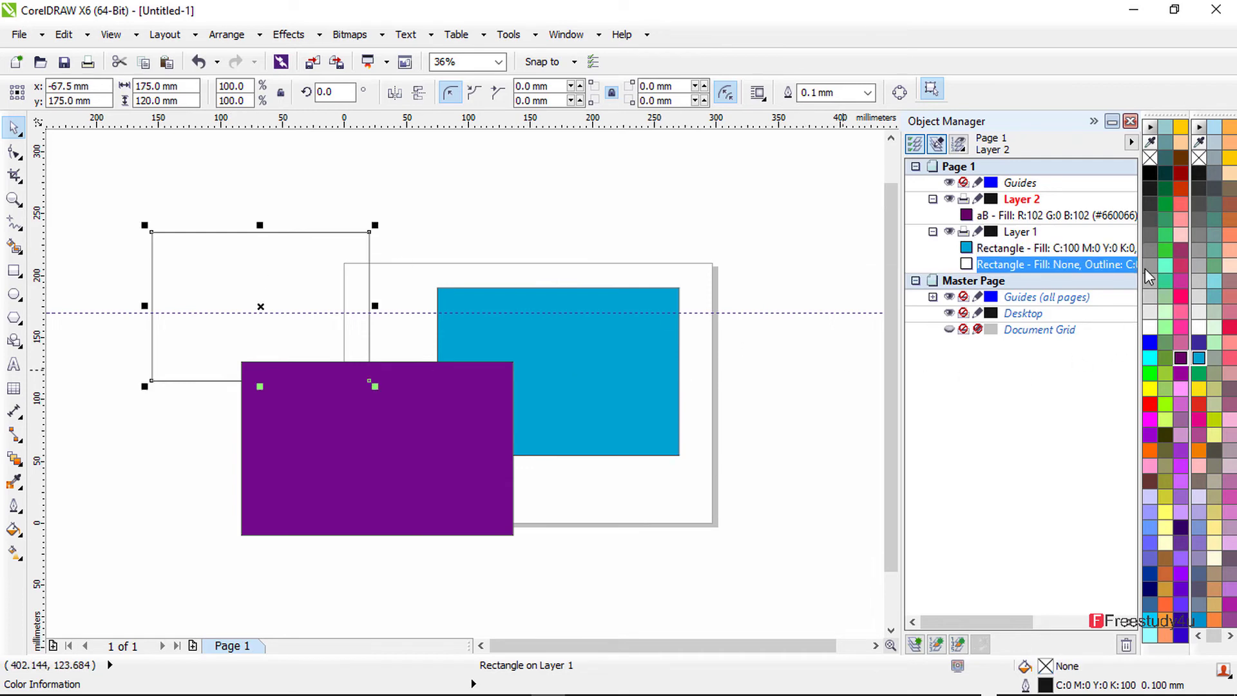
left_click(1165, 265)
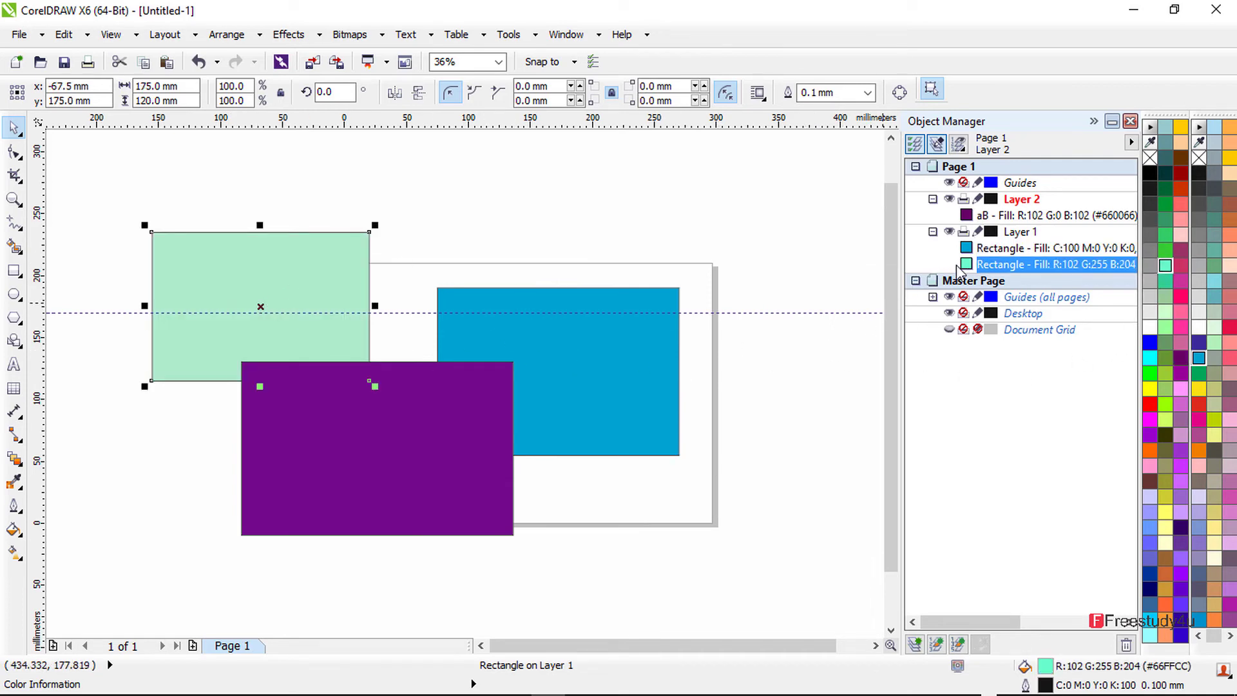
left_click_drag(325, 320, 502, 336)
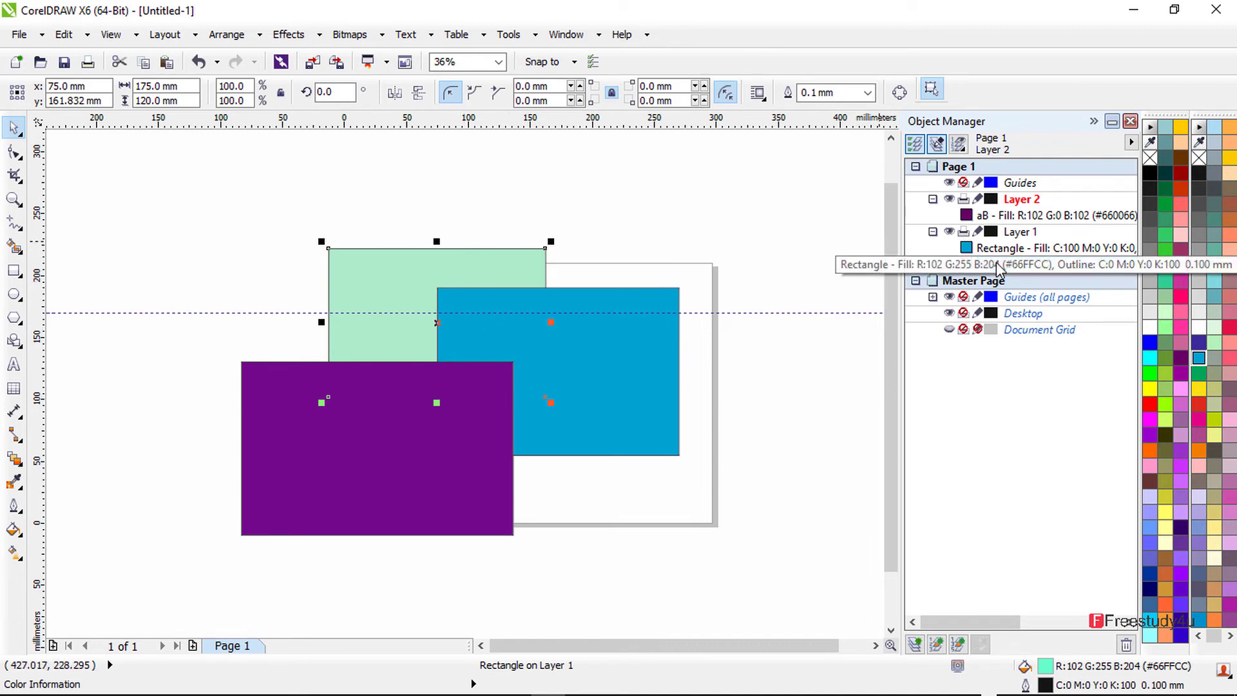
Step: Group the mint and cyan rectangles in the Object Manager and stack the mint one above the cyan one within the group
left_click_drag(967, 264, 987, 248)
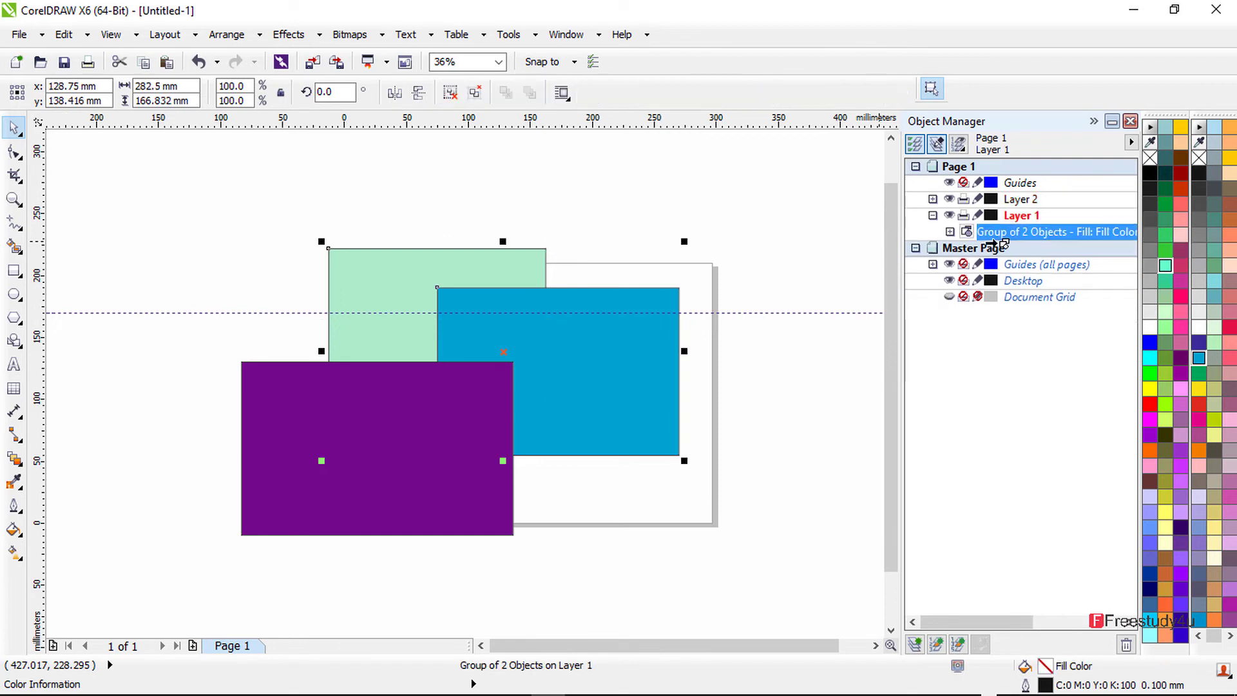
left_click(951, 232)
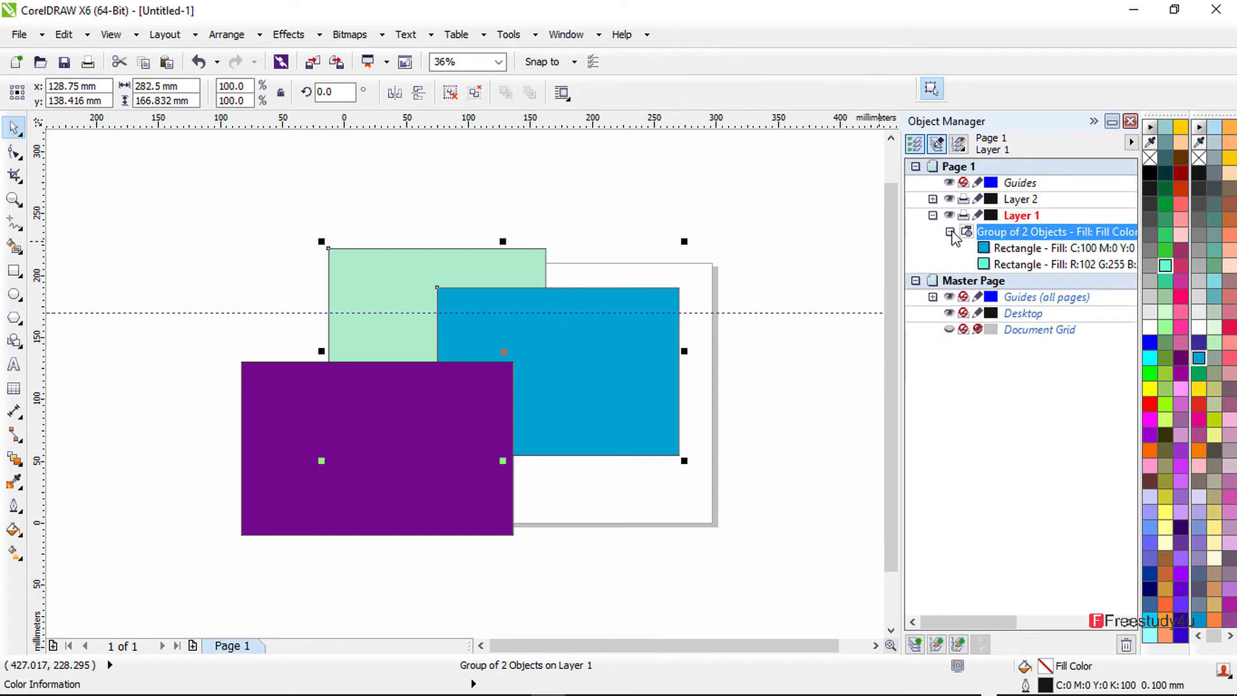
left_click(1014, 263)
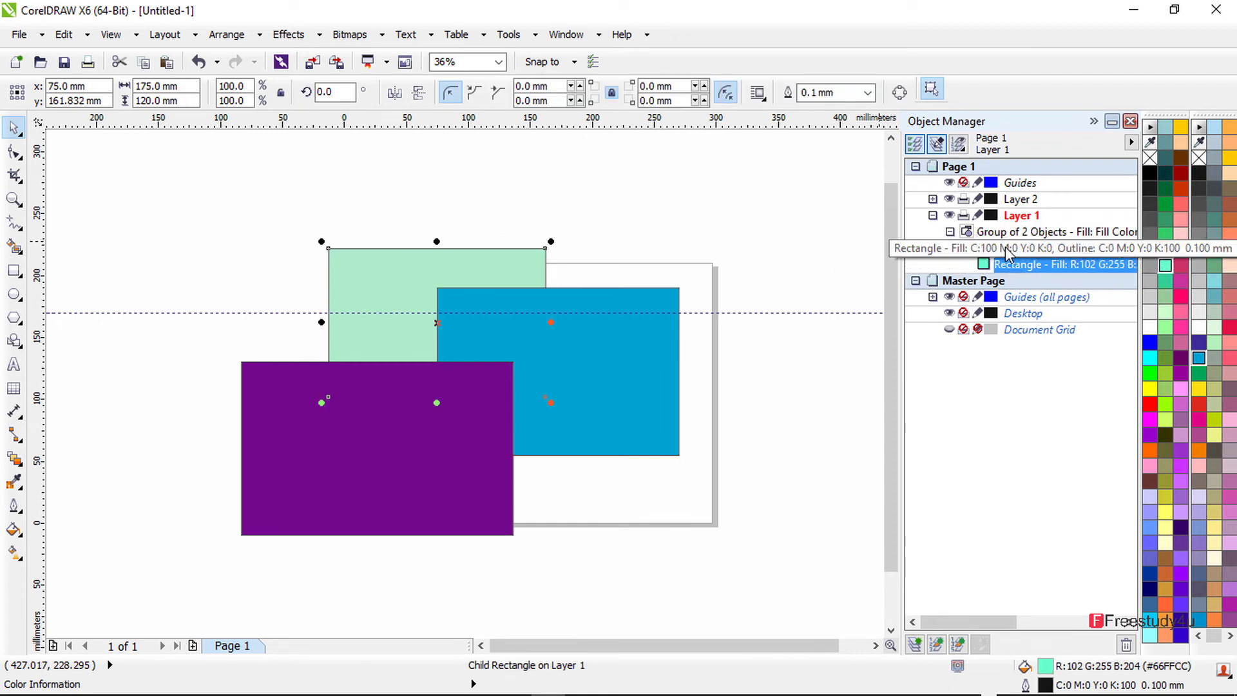
left_click_drag(1008, 261, 1009, 245)
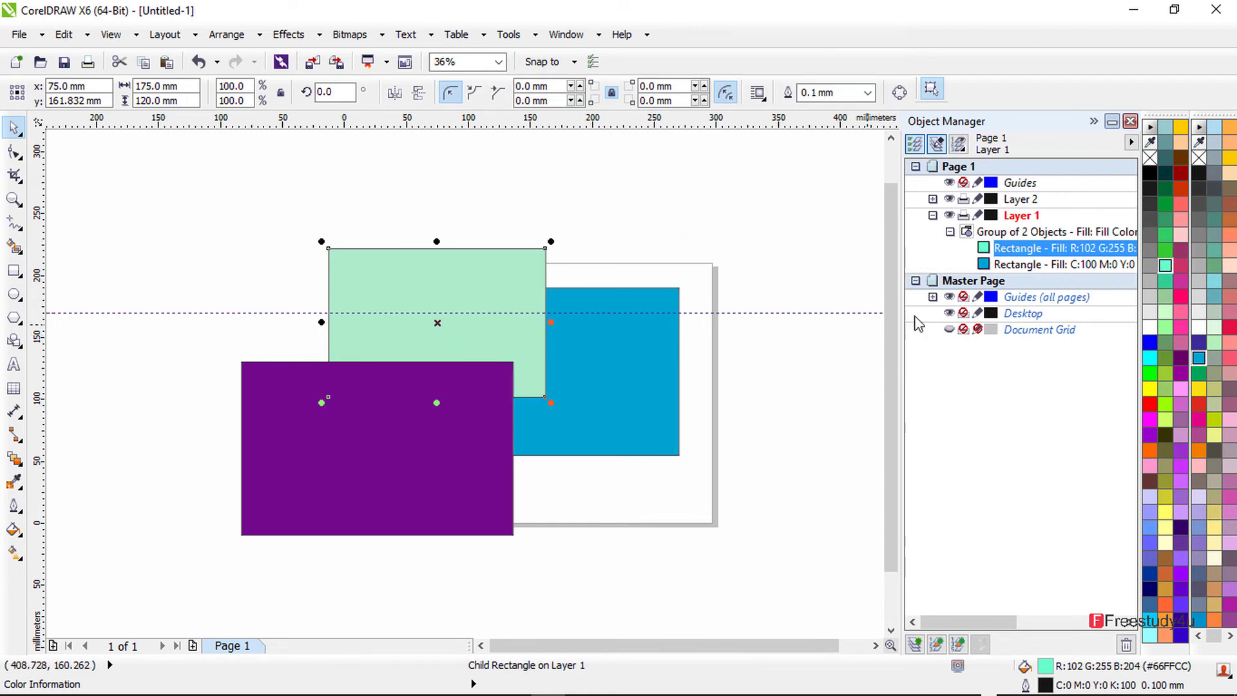
Step: Take the mint rectangle out of the group and move it to Layer 2, stacked above the aB rectangle
left_click_drag(1018, 252, 1006, 211)
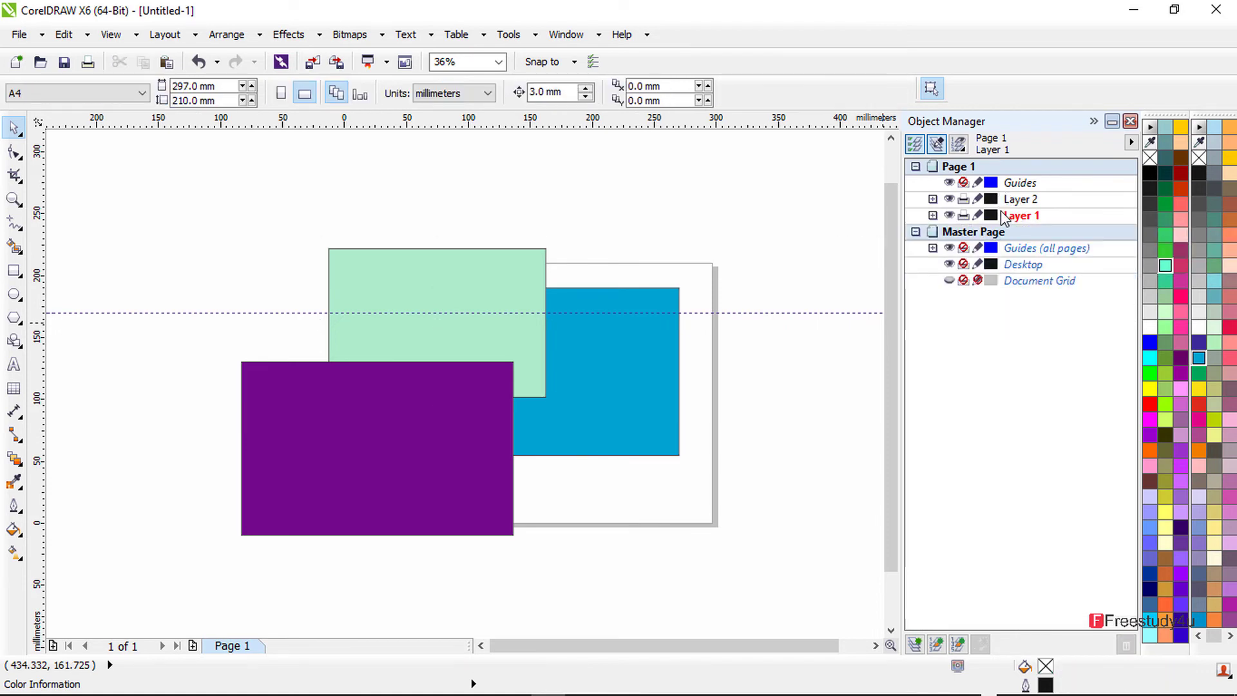
left_click(933, 215)
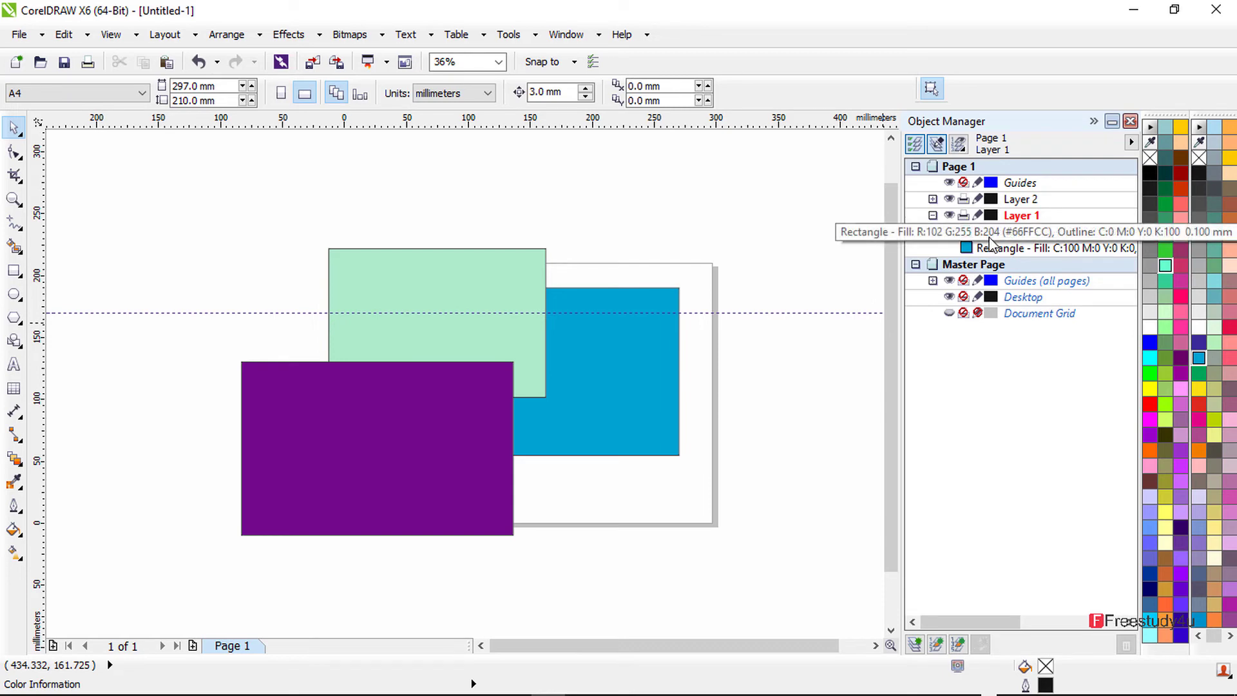
left_click_drag(1005, 232, 1005, 199)
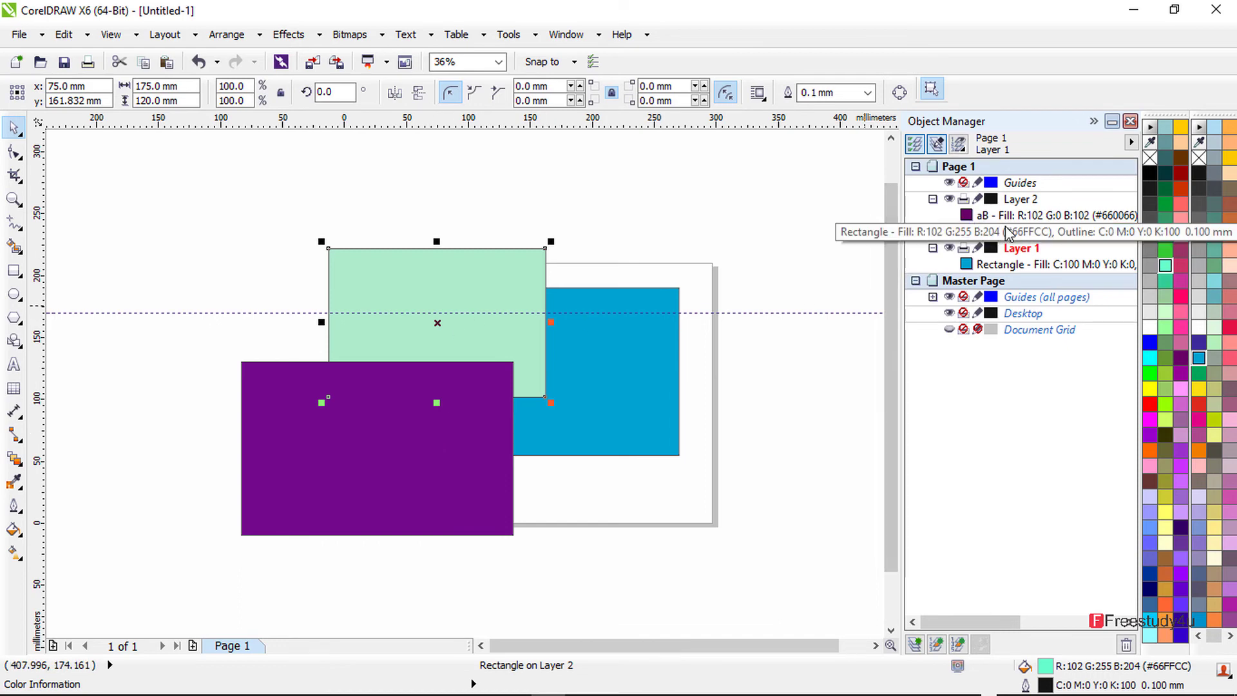
left_click_drag(1005, 232, 1005, 218)
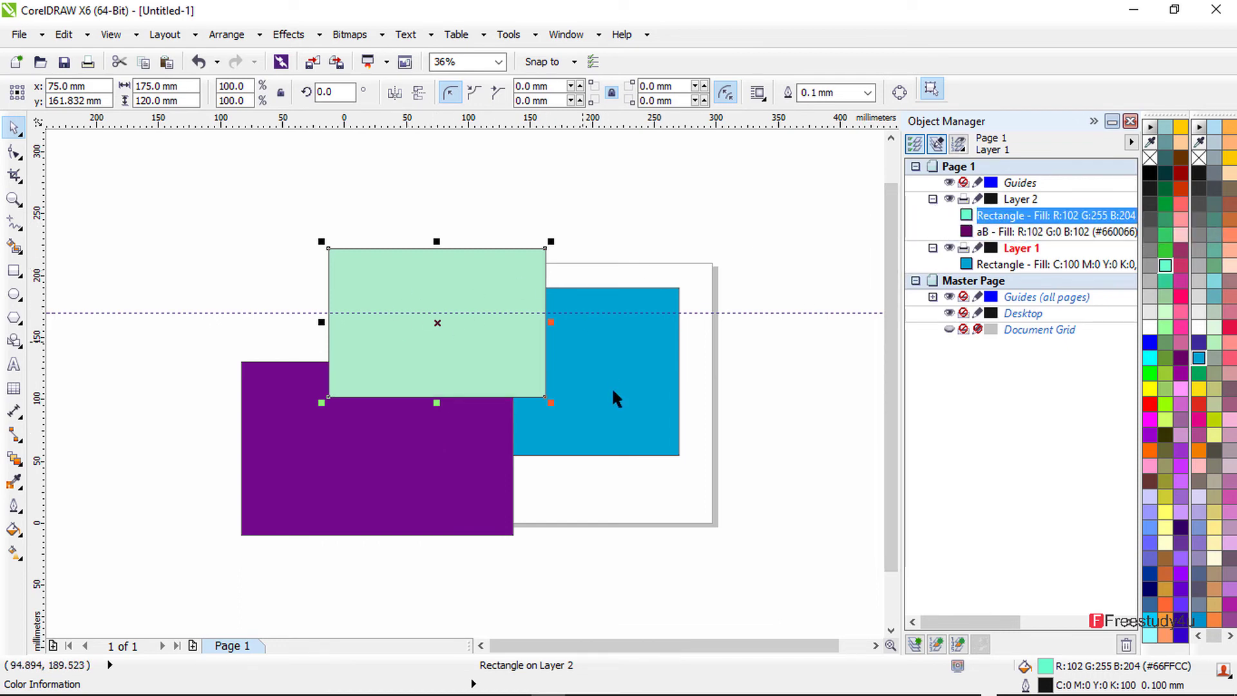
Step: Move the mint rectangle so it overlaps the purple one, and lock the master page's Guides (all pages) layer
left_click_drag(447, 351, 415, 370)
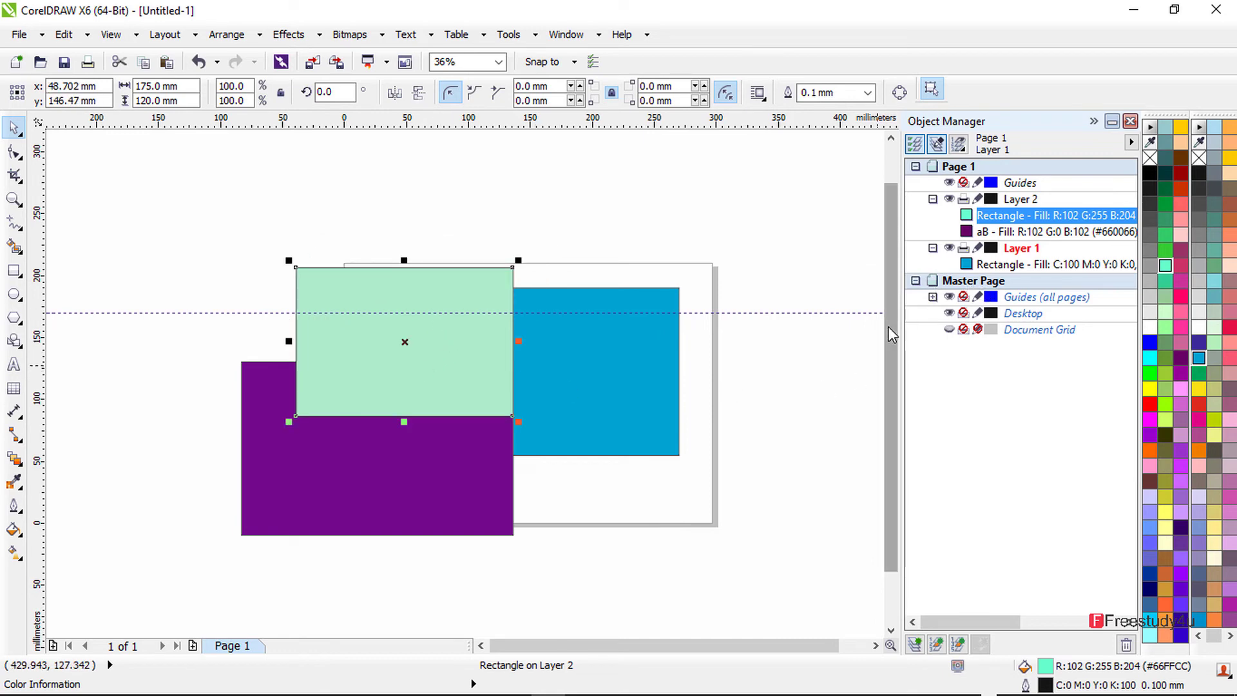
left_click(977, 297)
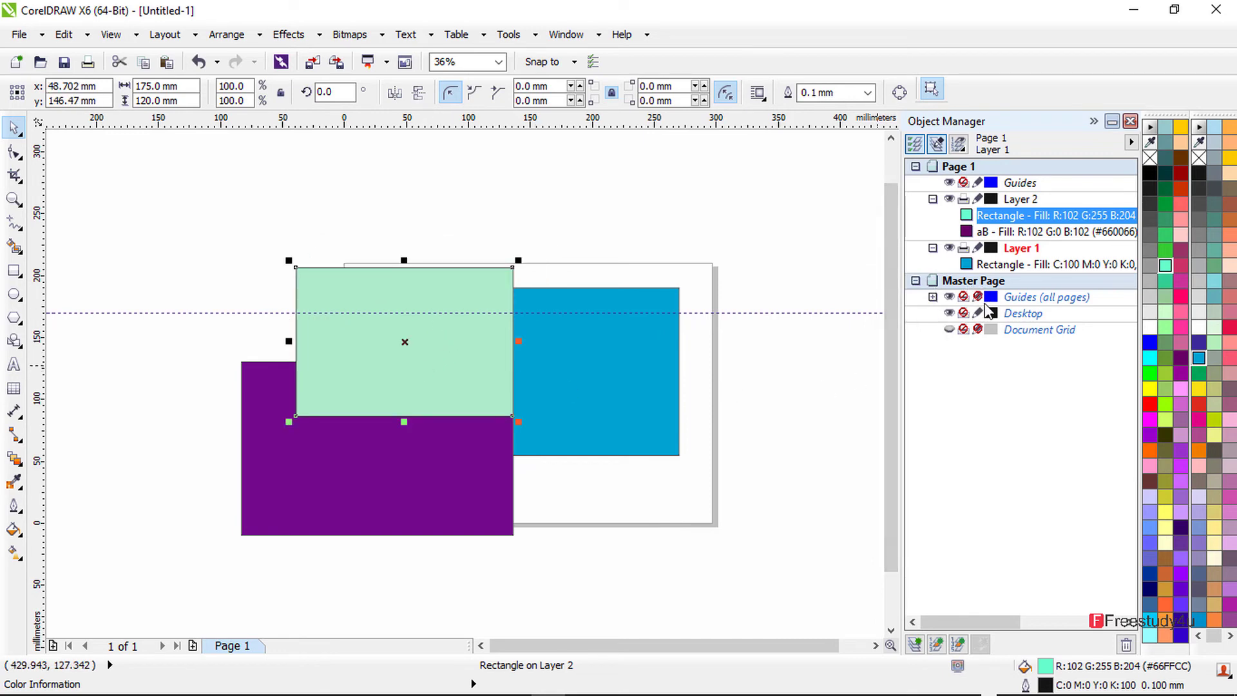
Step: Try to draw an ellipse on the locked Document Grid layer
left_click(1009, 330)
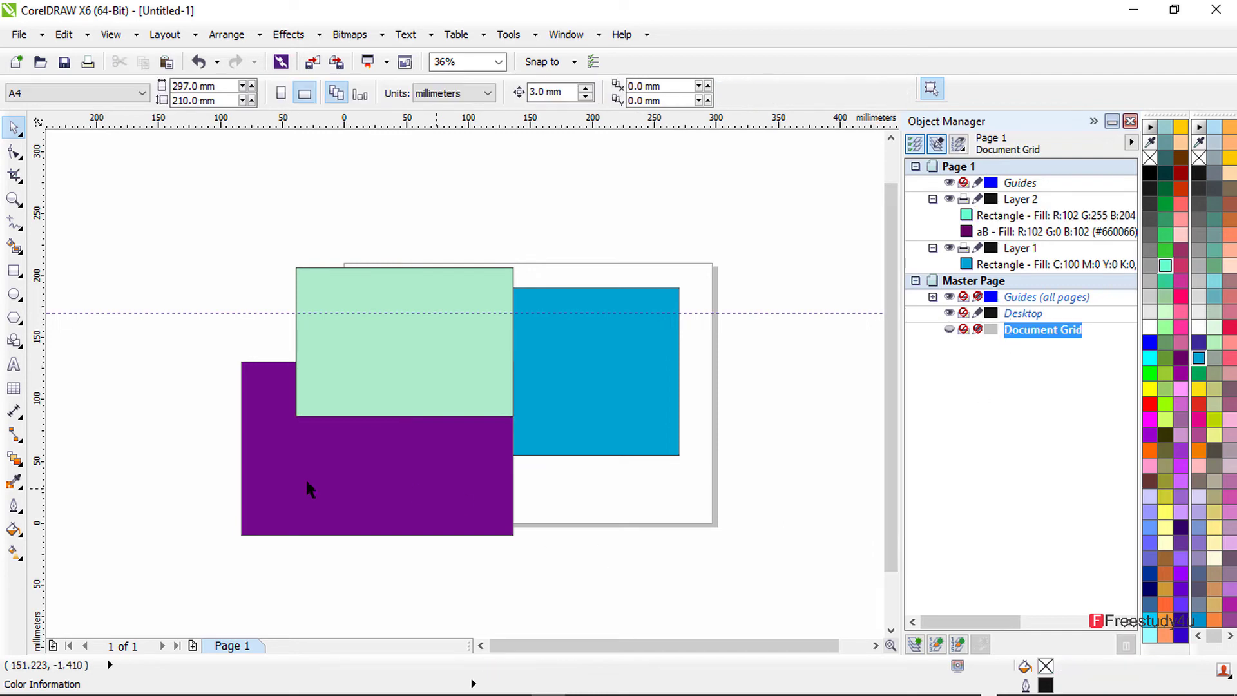
left_click(14, 294)
left_click(582, 464)
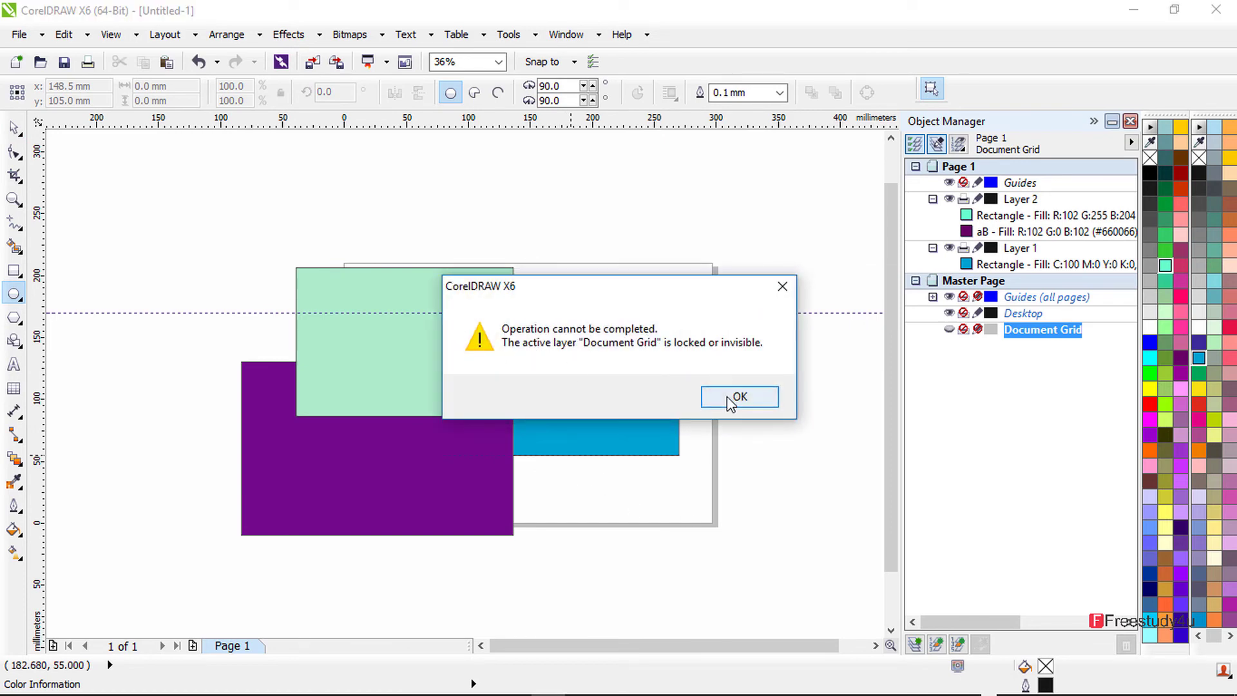
left_click(773, 390)
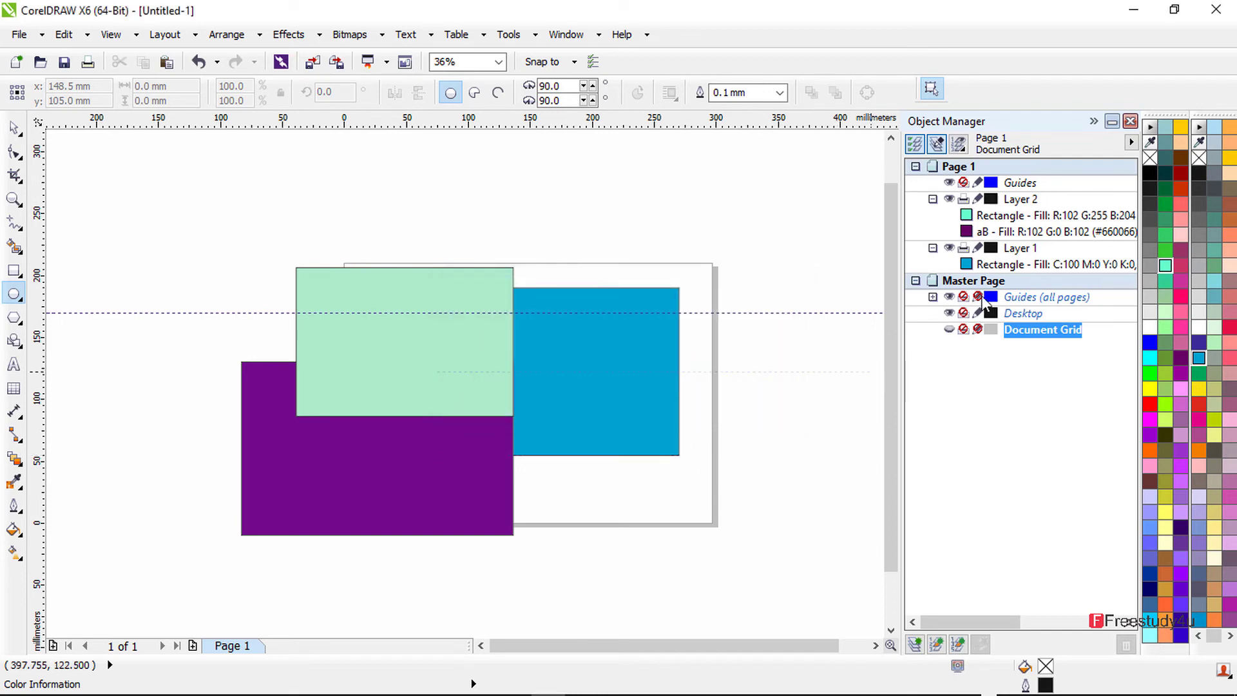
Step: Unlock the Guides (all pages) layer and draw an ellipse about 121 × 115 mm on it, across the page's lower-right edge
left_click(977, 297)
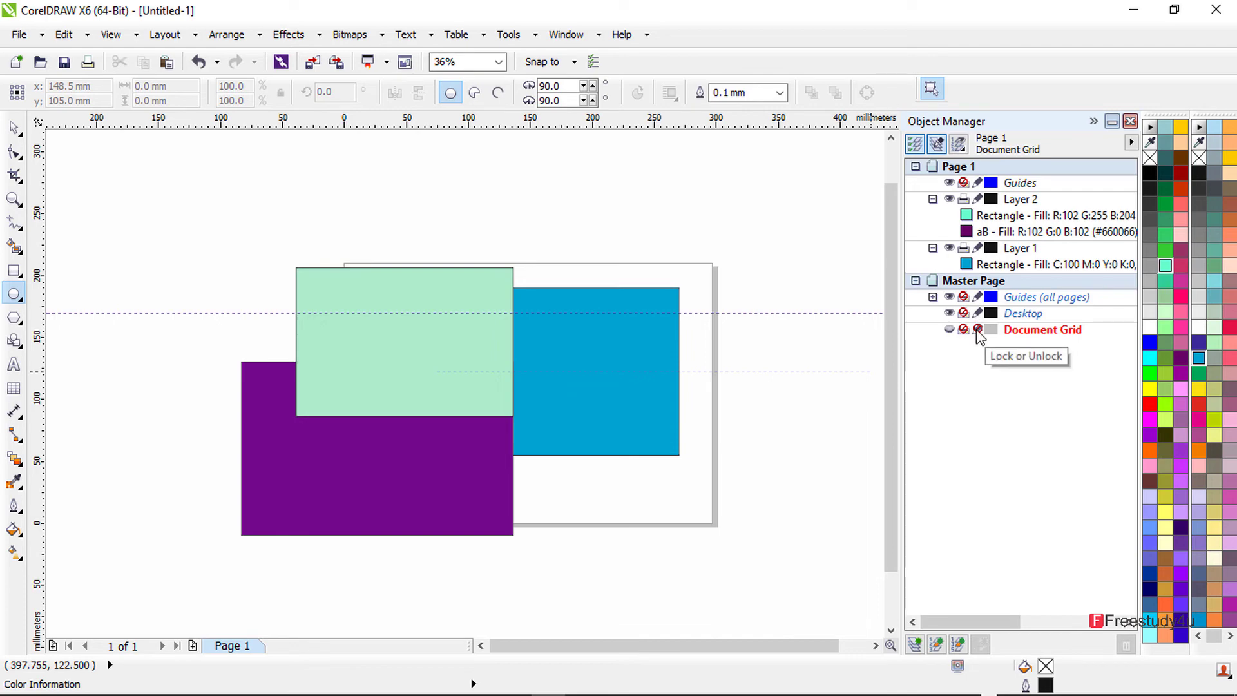
left_click(1018, 298)
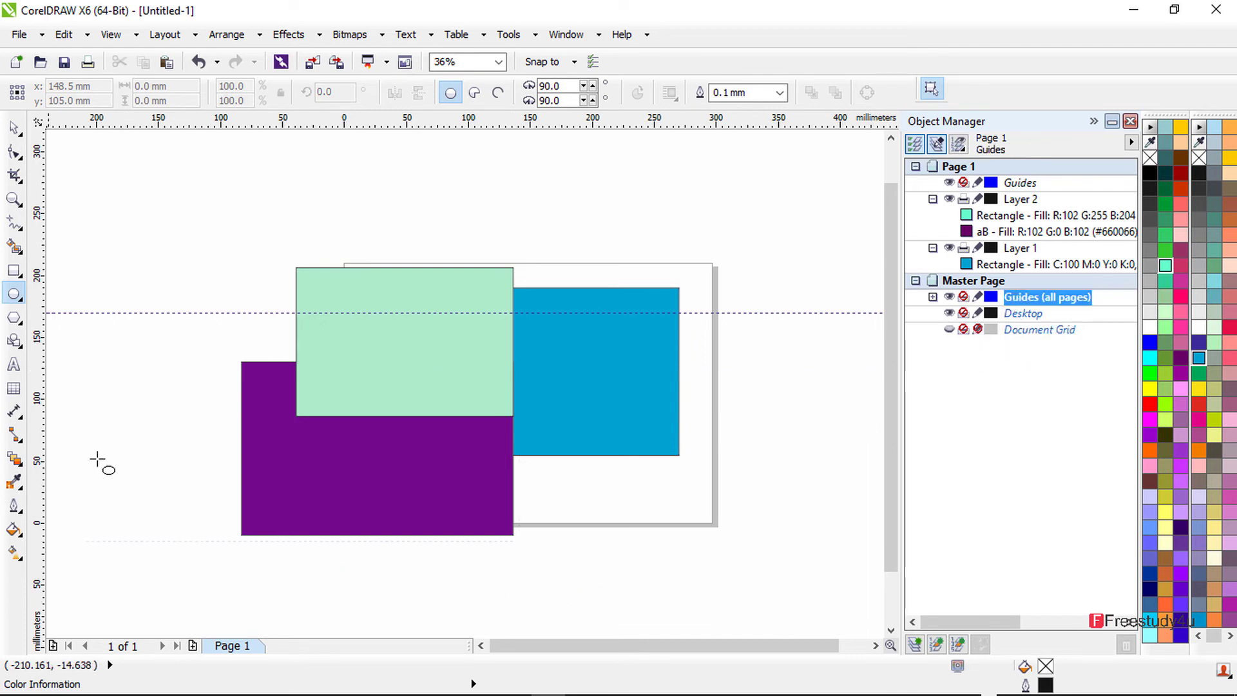
left_click_drag(578, 454, 734, 602)
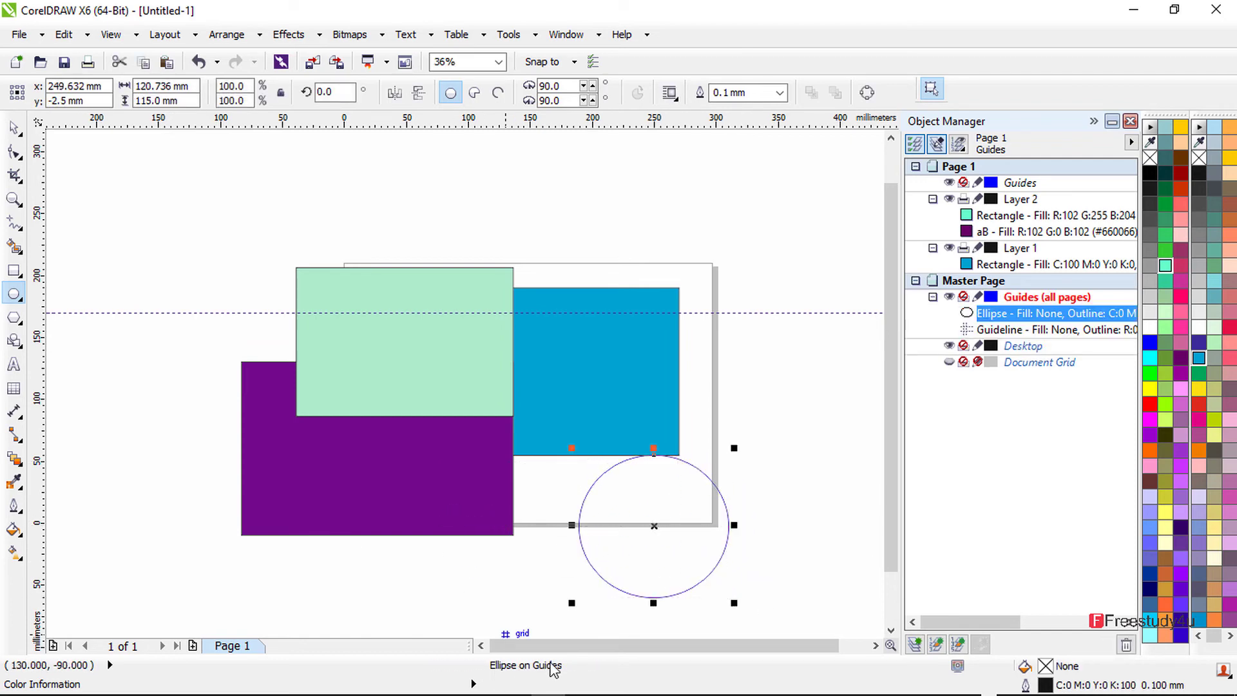
left_click(14, 127)
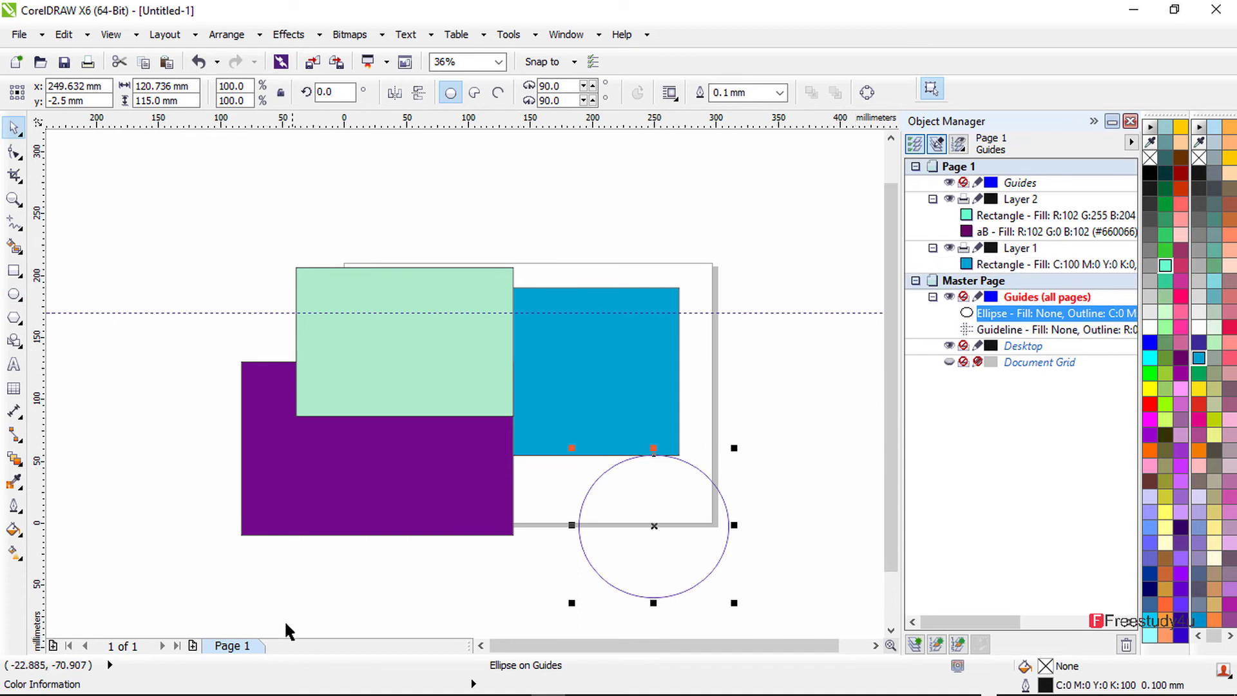
Step: Add a second page, compare it with Page 1, and review its layers in the Object Manager before closing the docker
left_click(192, 645)
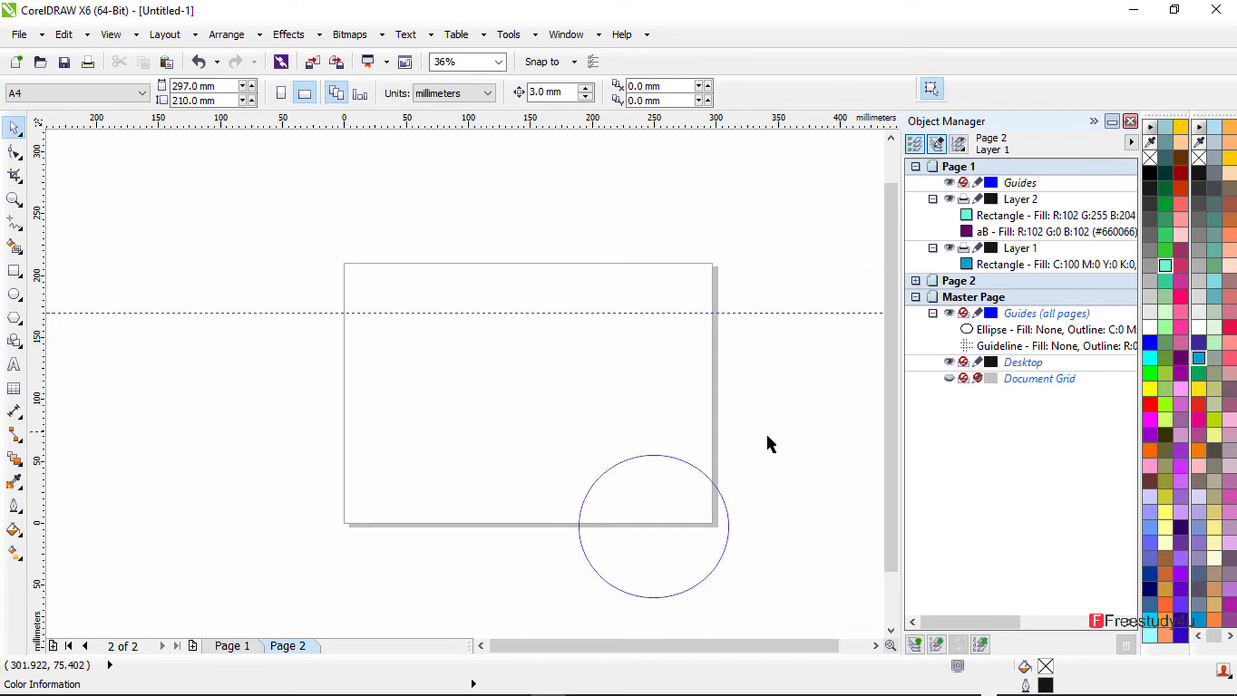
left_click(244, 648)
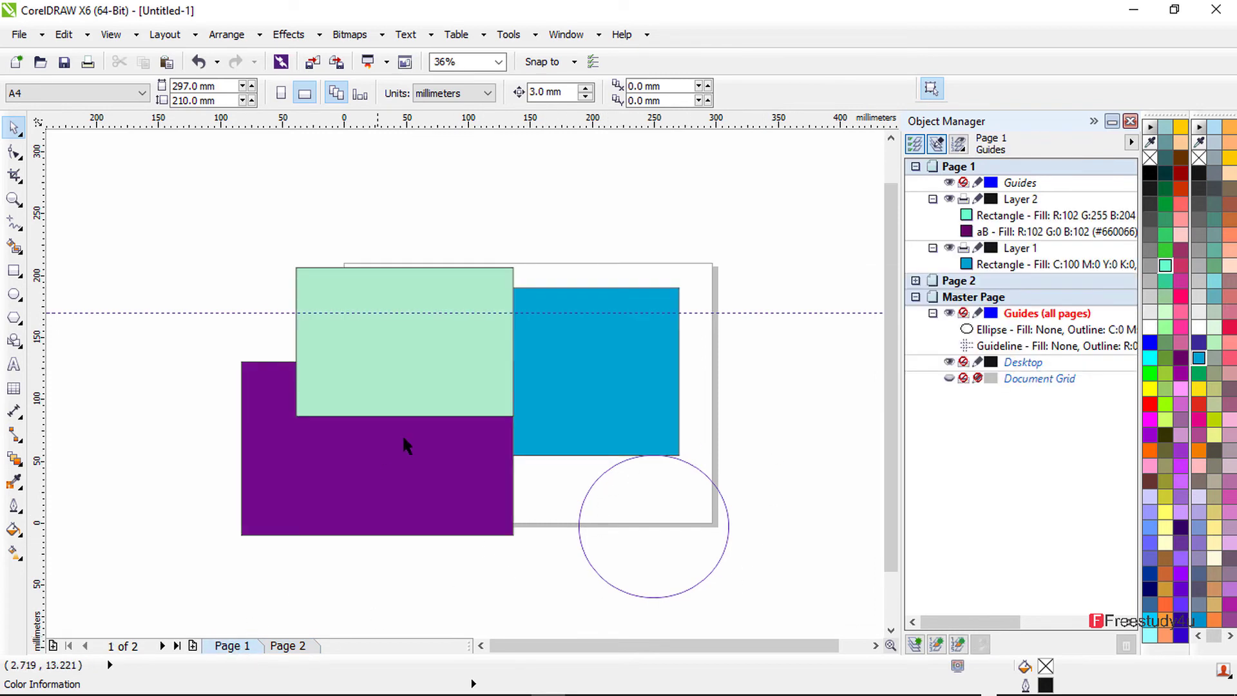
left_click(295, 646)
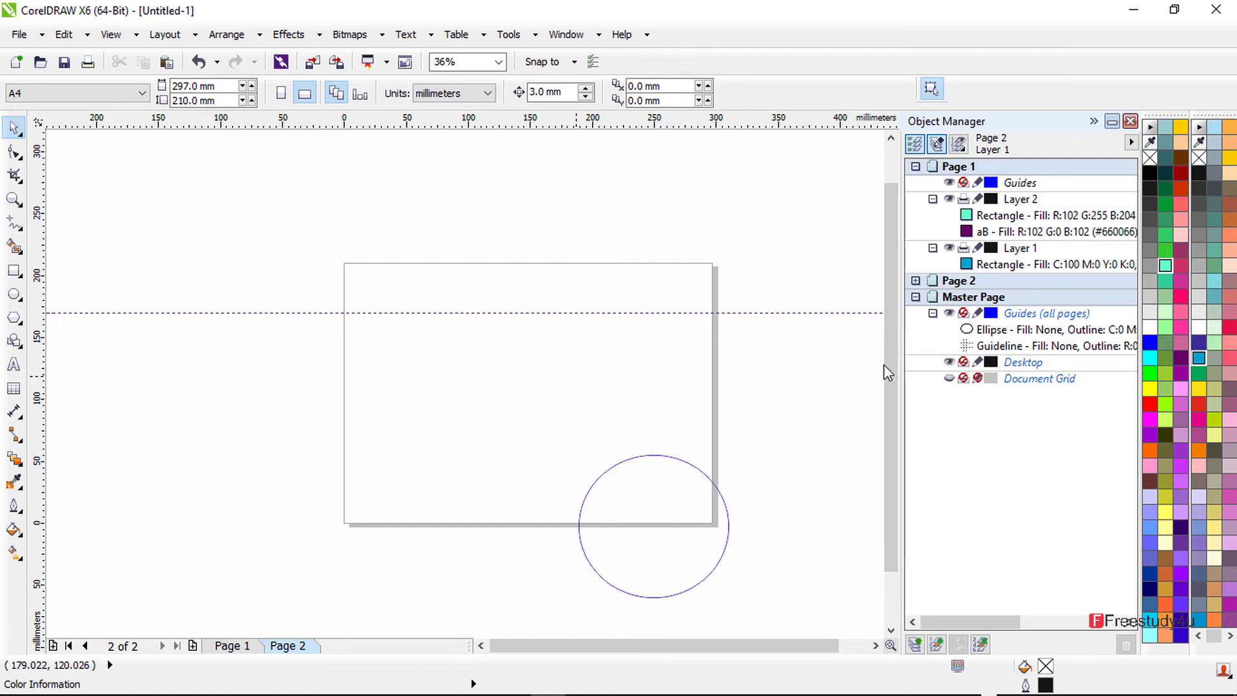
left_click(915, 281)
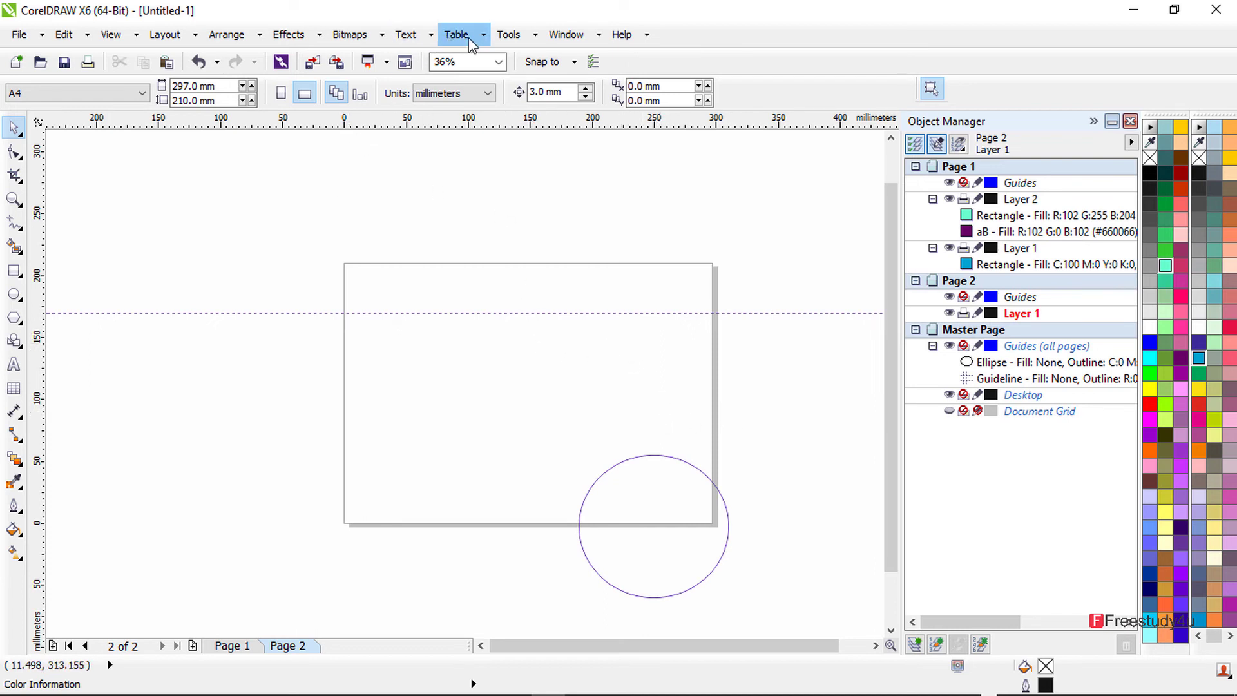
left_click(1130, 122)
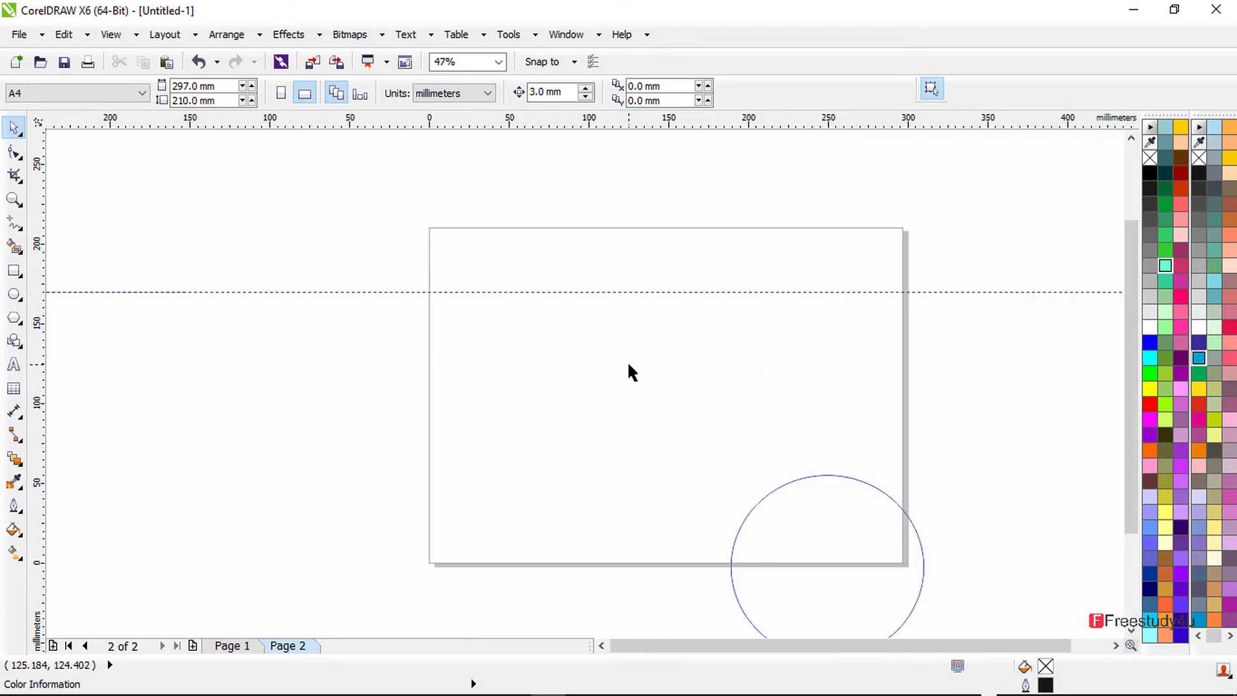
Step: Move the ellipse to the middle of Page 2, then delete both it and the horizontal guideline
left_click_drag(844, 473, 680, 311)
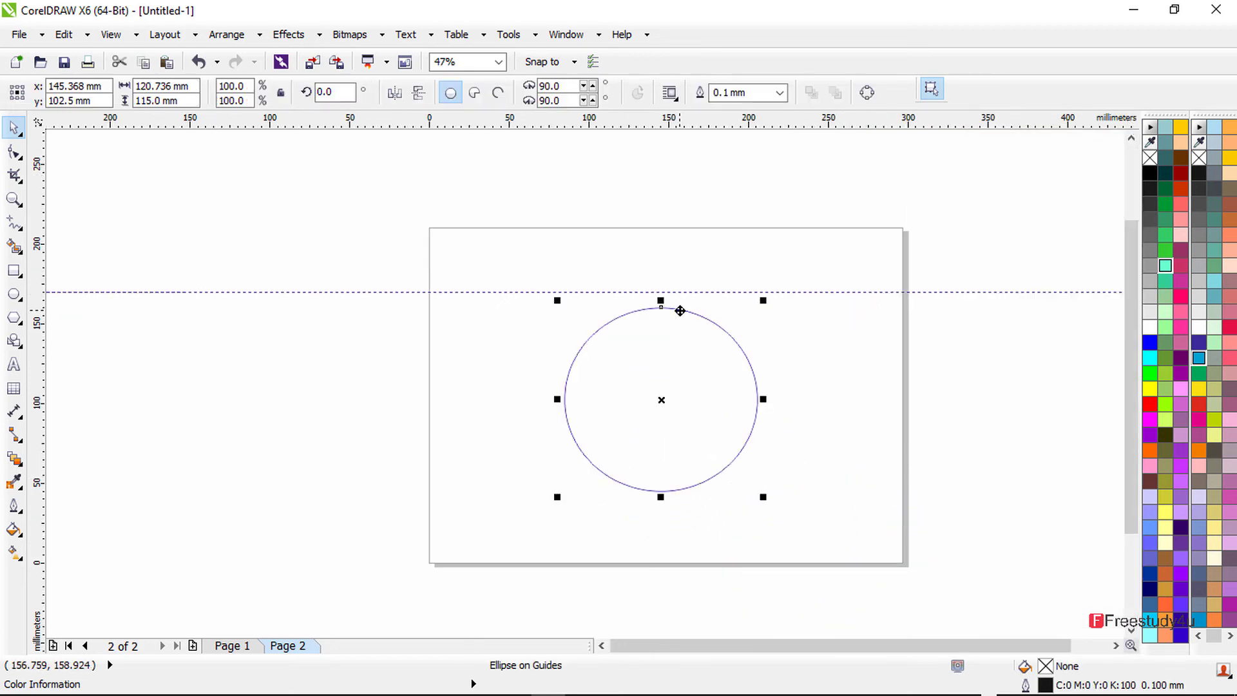
key("Delete")
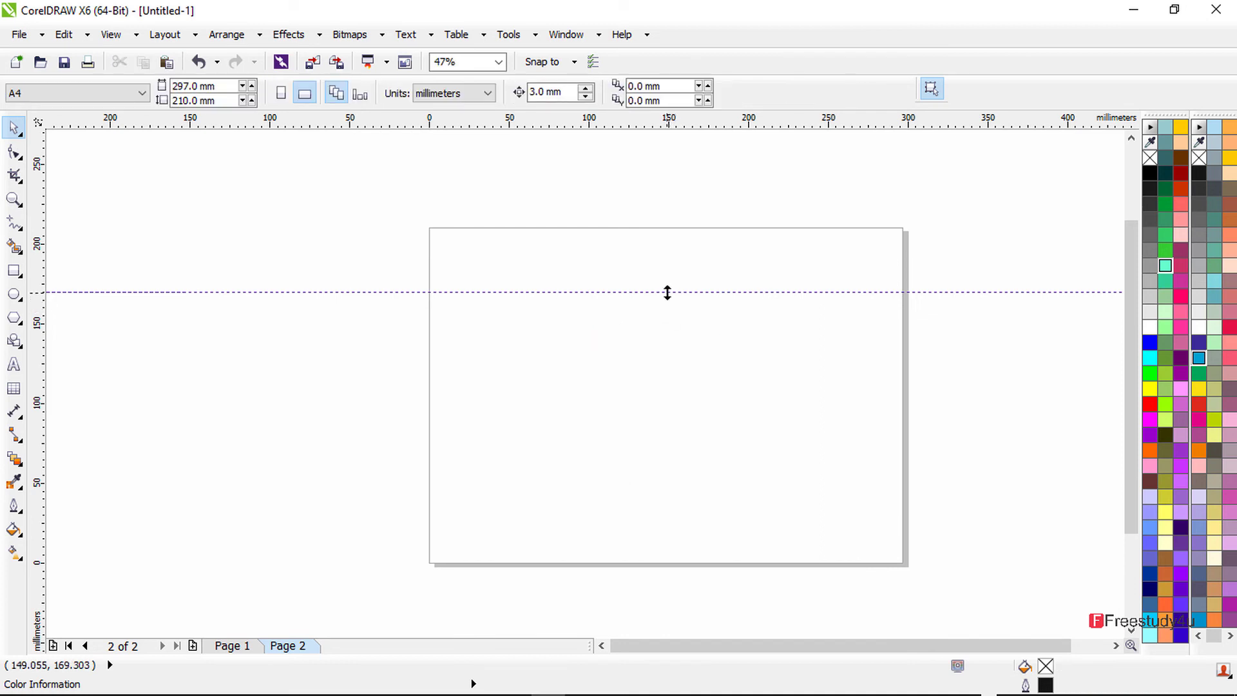
left_click(668, 291)
key("Delete")
Step: Step back and forth through the undo history and revert the document to the Create entry just before the first Toggle Visibility
left_click(509, 34)
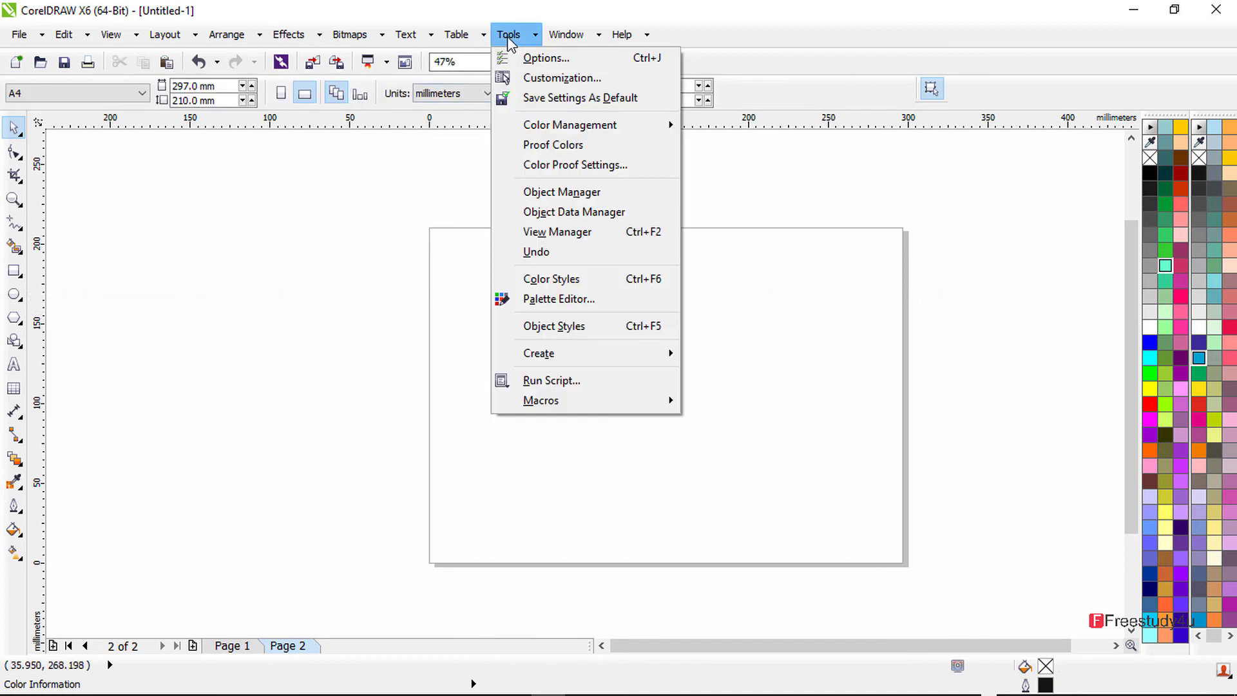
left_click(538, 252)
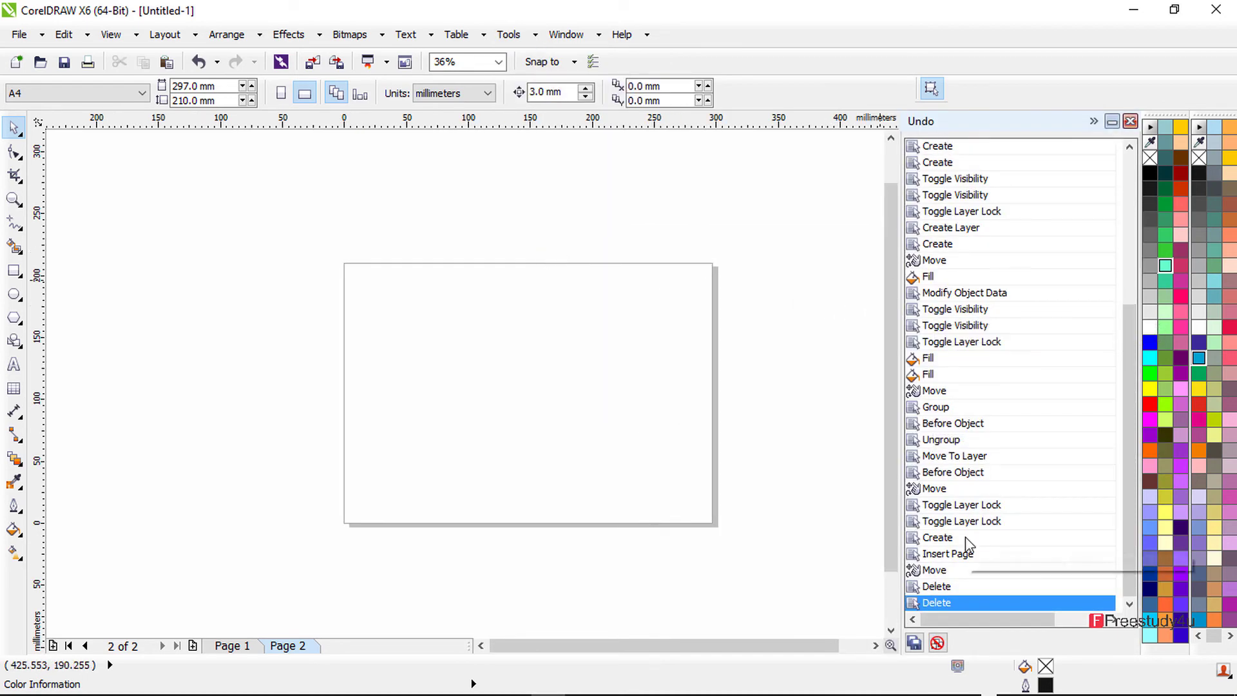
left_click(955, 247)
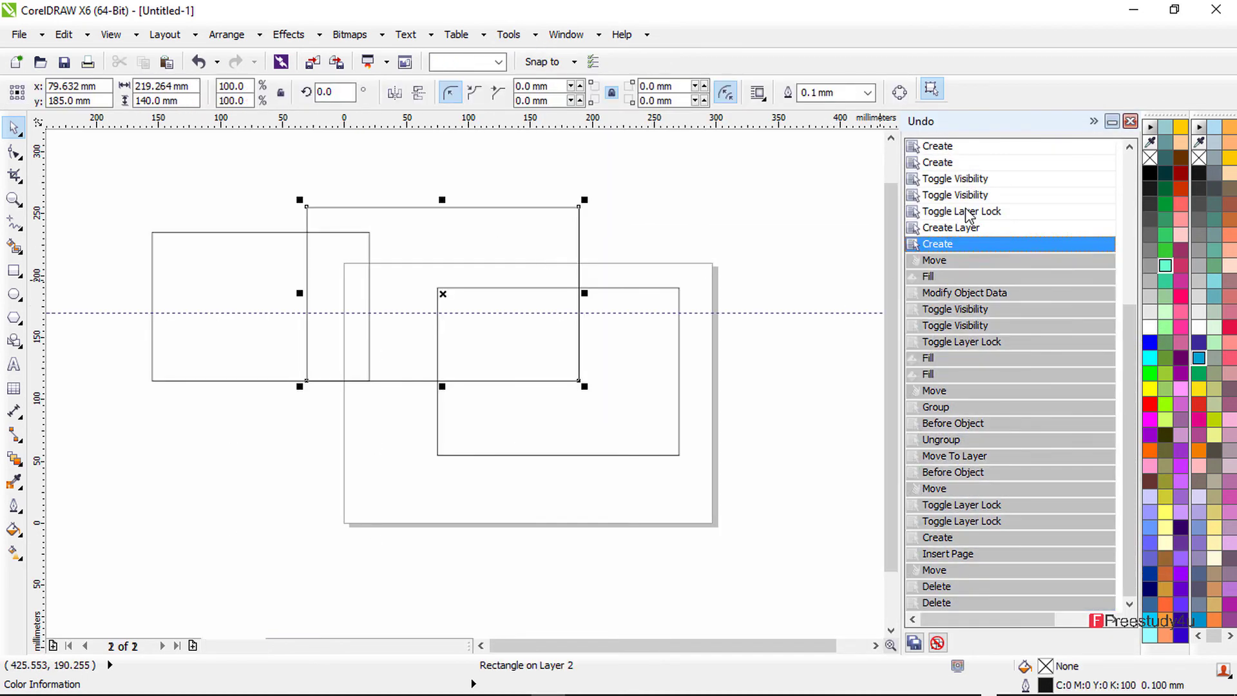
left_click(965, 180)
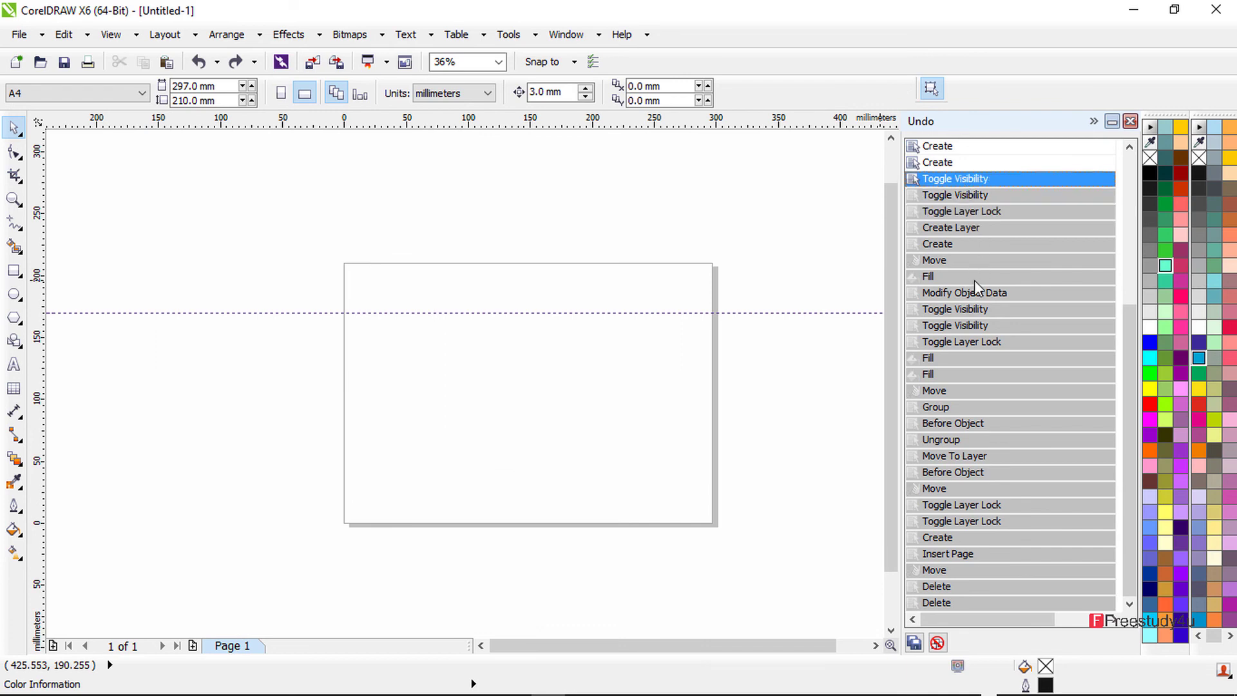
left_click(974, 277)
left_click(969, 341)
left_click(967, 213)
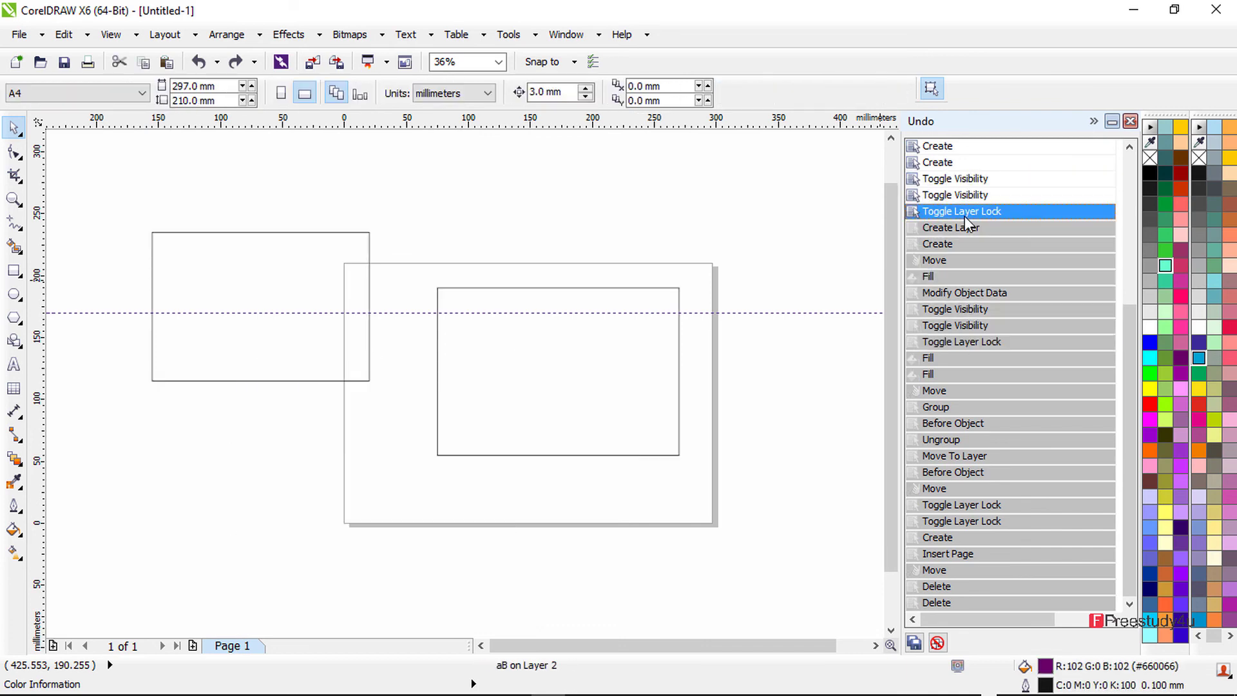
left_click(958, 163)
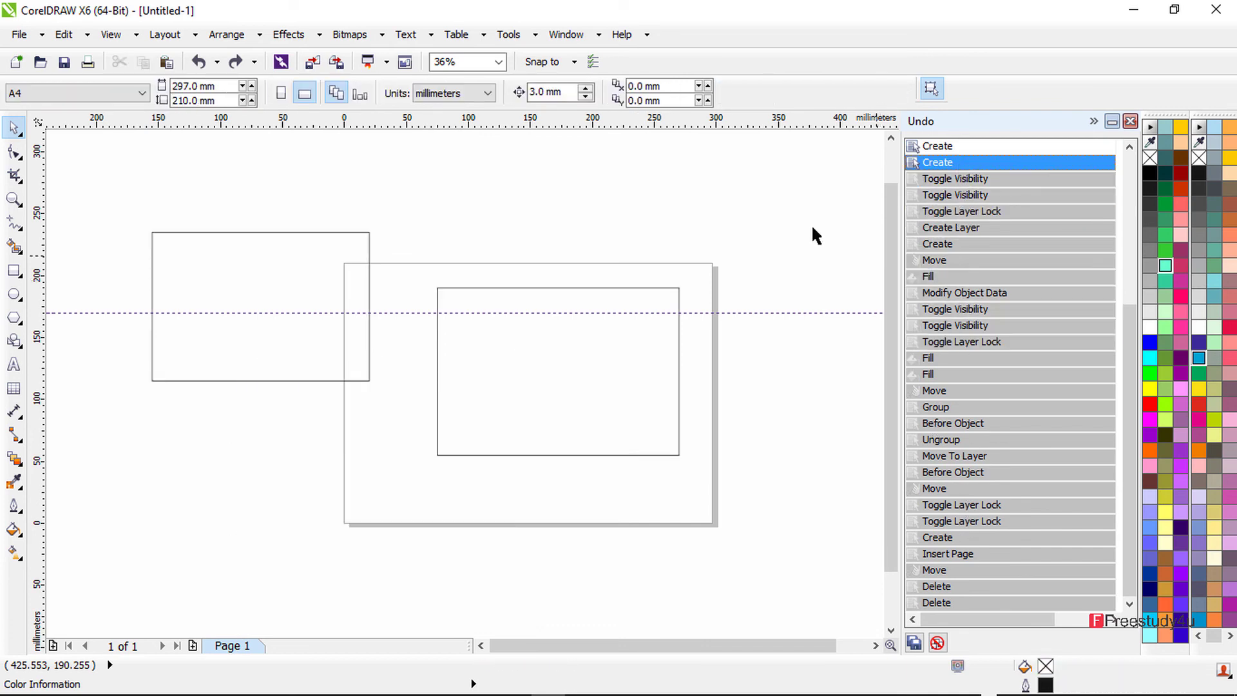
left_click(1131, 122)
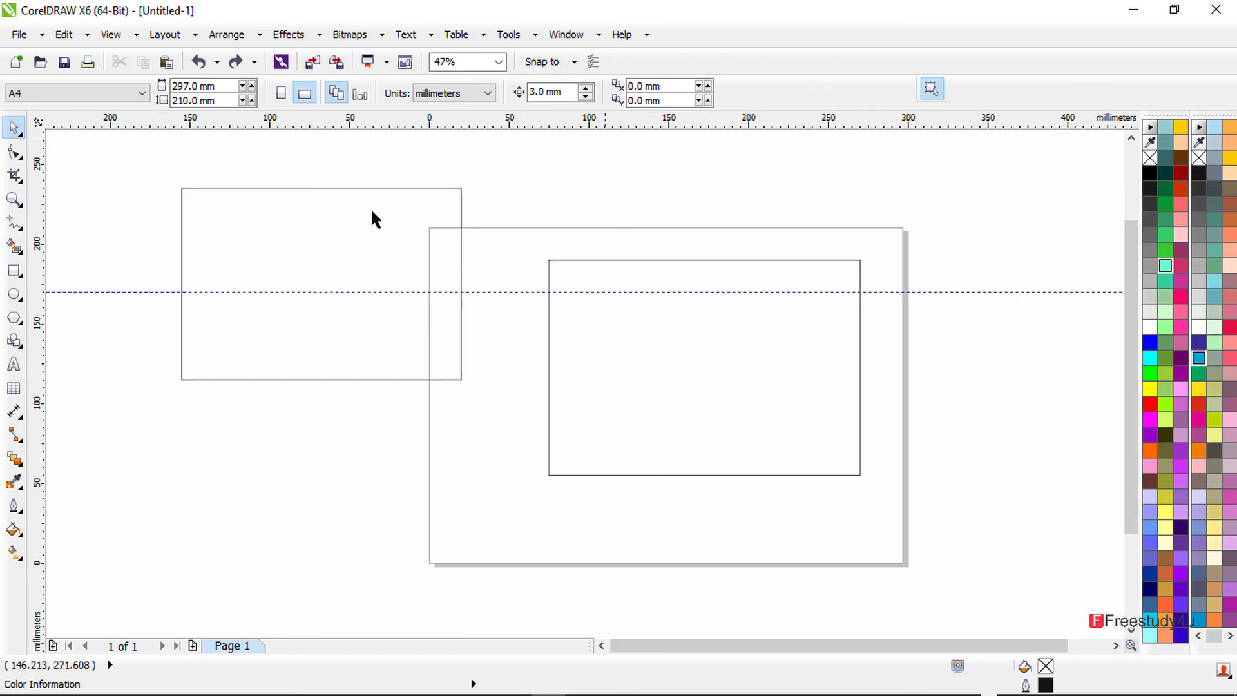
Step: Create a new color style and change its color to C 0, M 63, Y 40, K 0
left_click(508, 34)
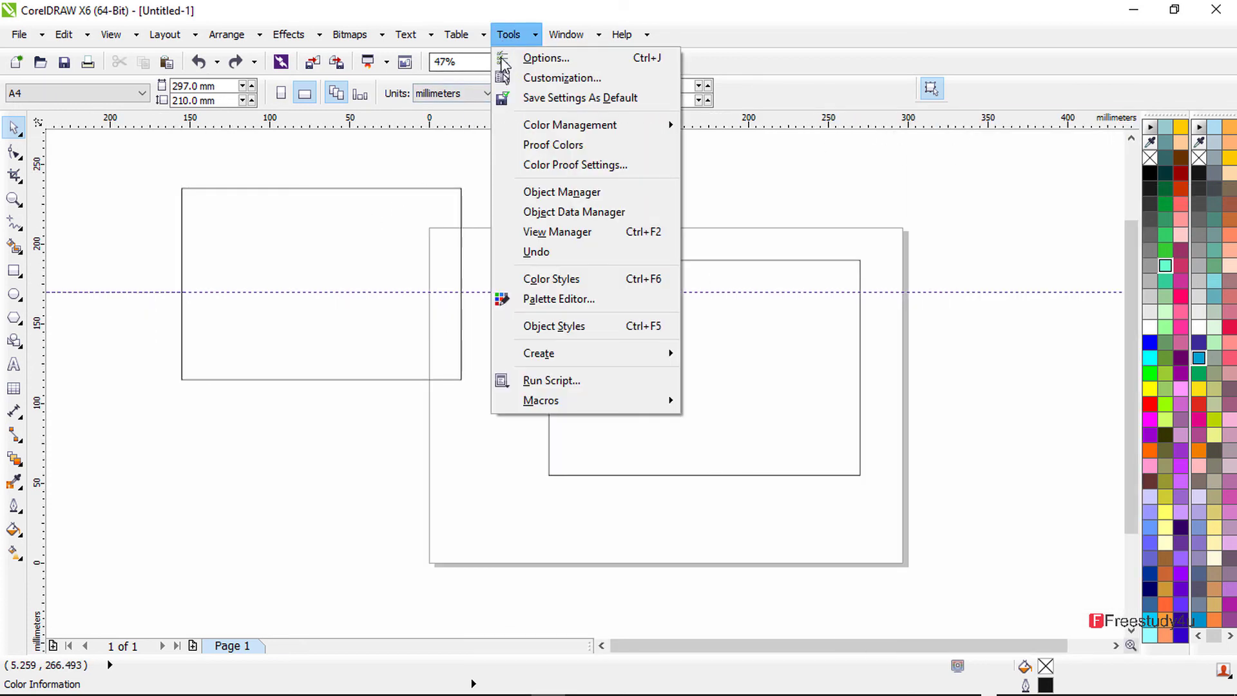
left_click(573, 285)
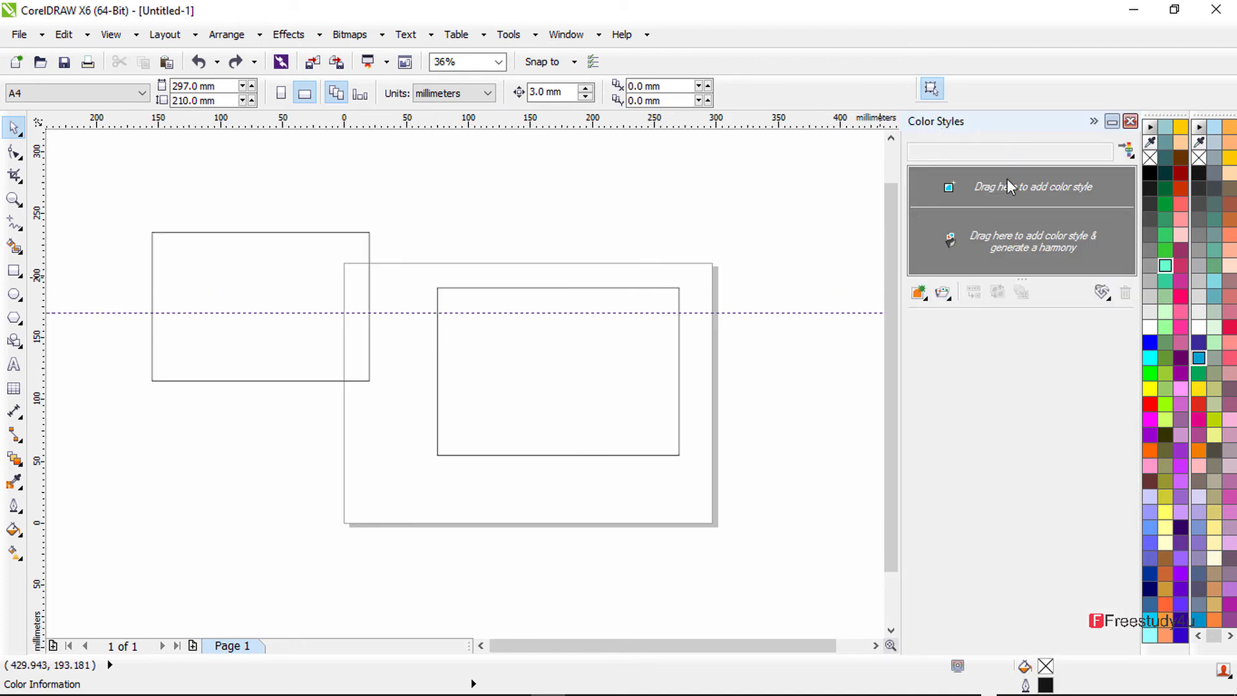
left_click(918, 297)
left_click(938, 312)
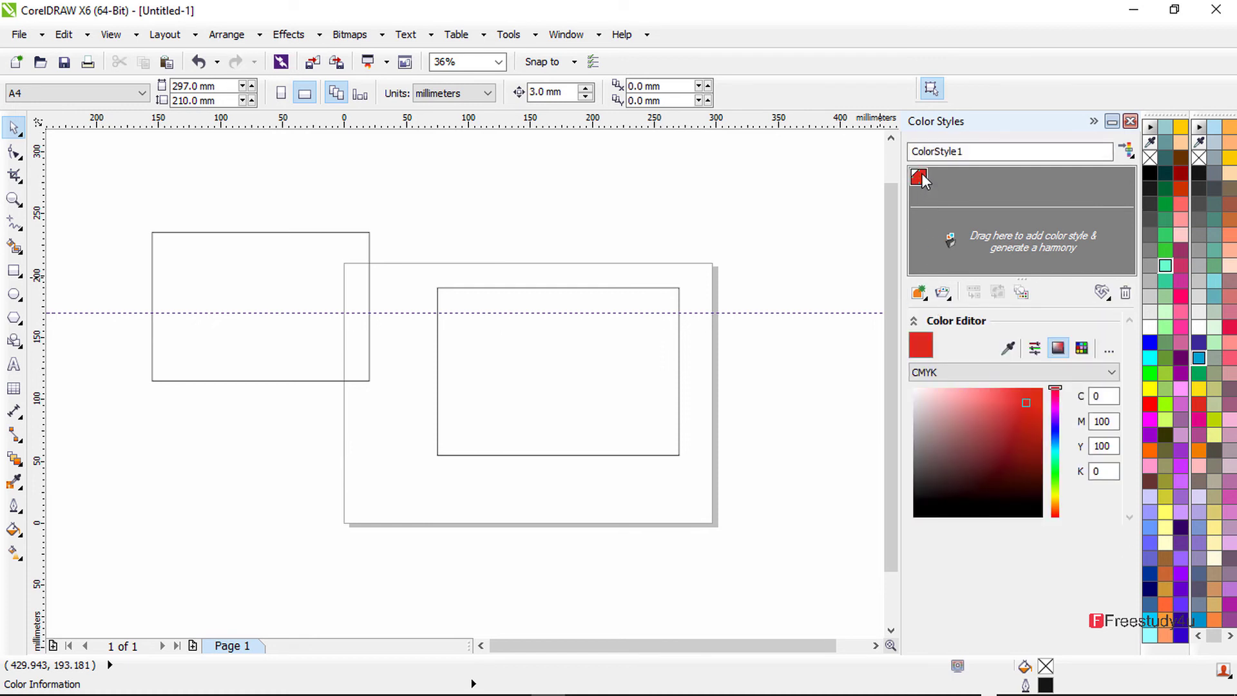
left_click_drag(962, 443, 979, 417)
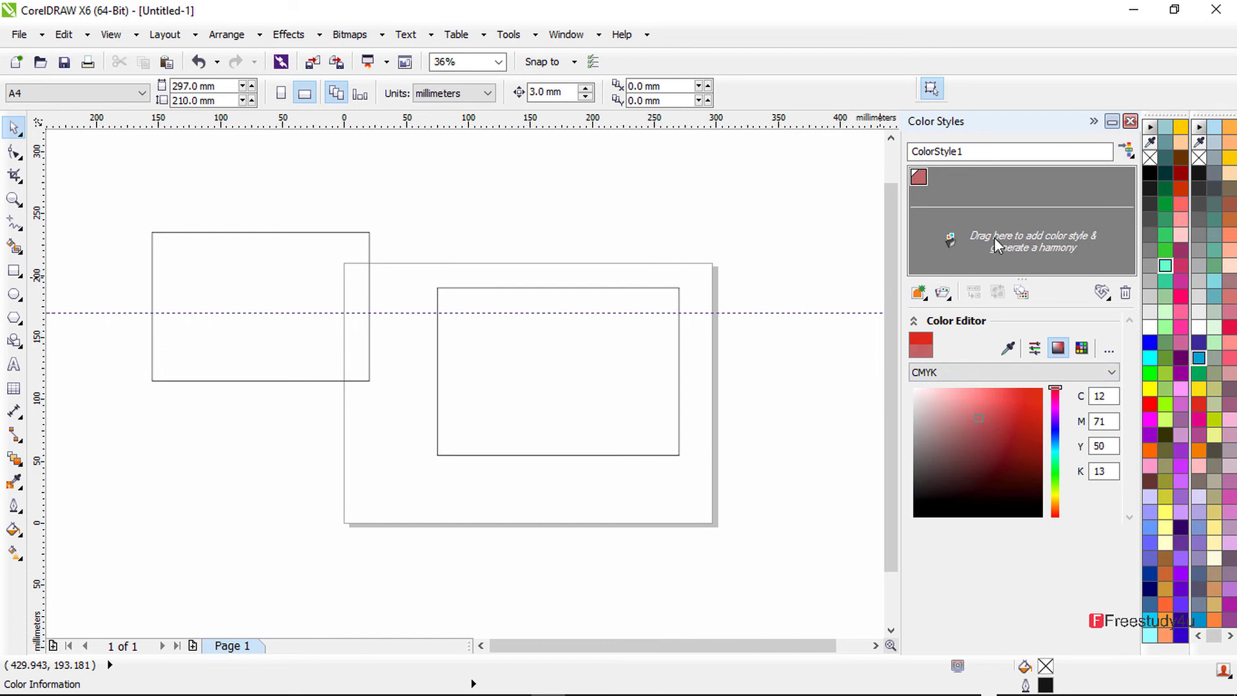
mouse_move(1016, 419)
left_mouse_down()
mouse_move(1003, 204)
mouse_move(976, 190)
left_mouse_up()
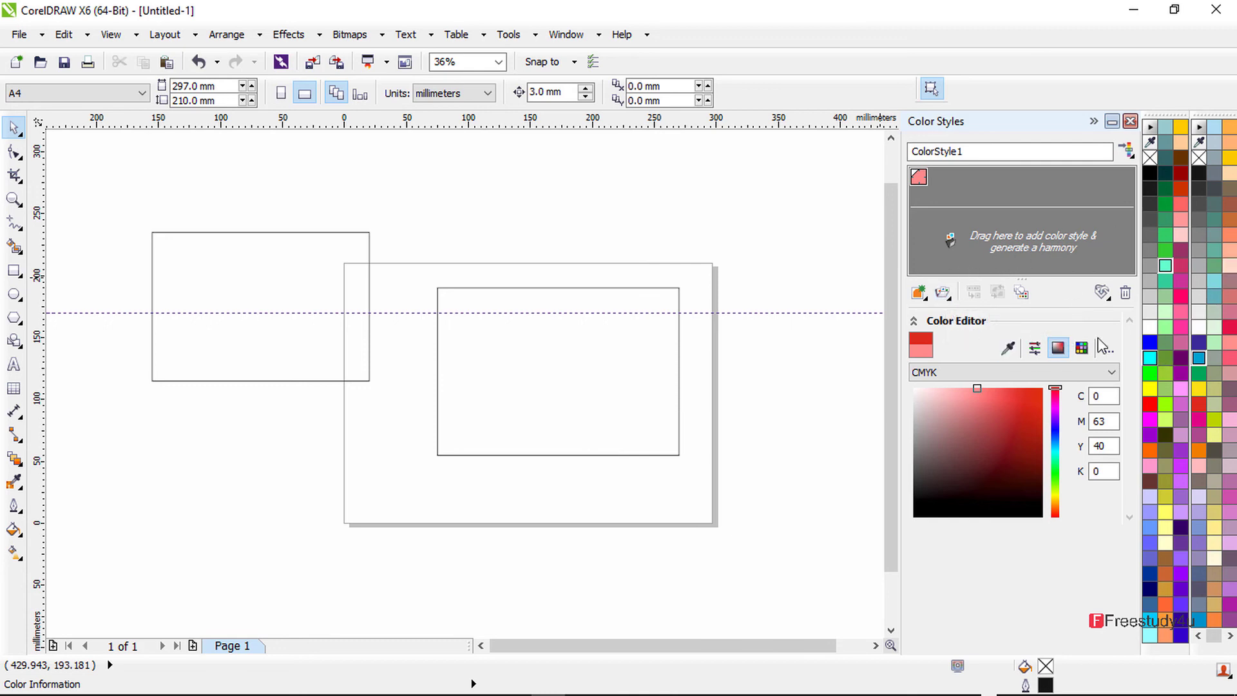
left_click(1131, 121)
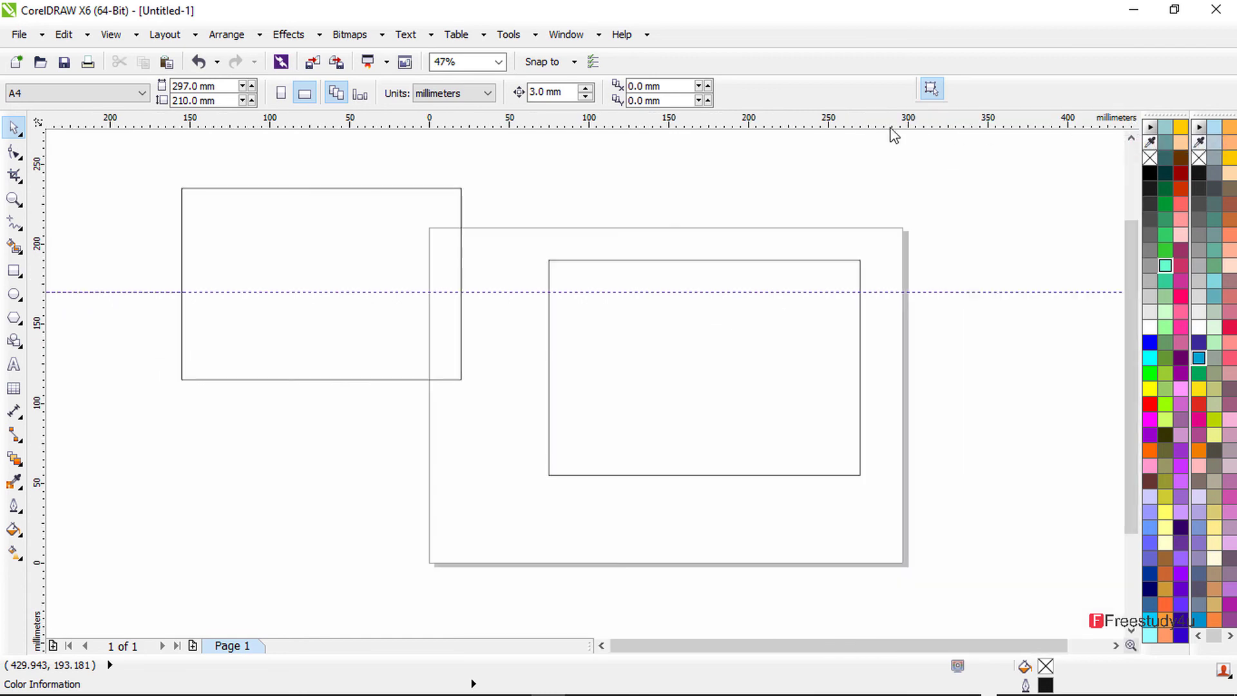
Step: Open the Palette Editor for the default palette and inspect its 40% Black, White, Blue and Cyan swatches
left_click(506, 36)
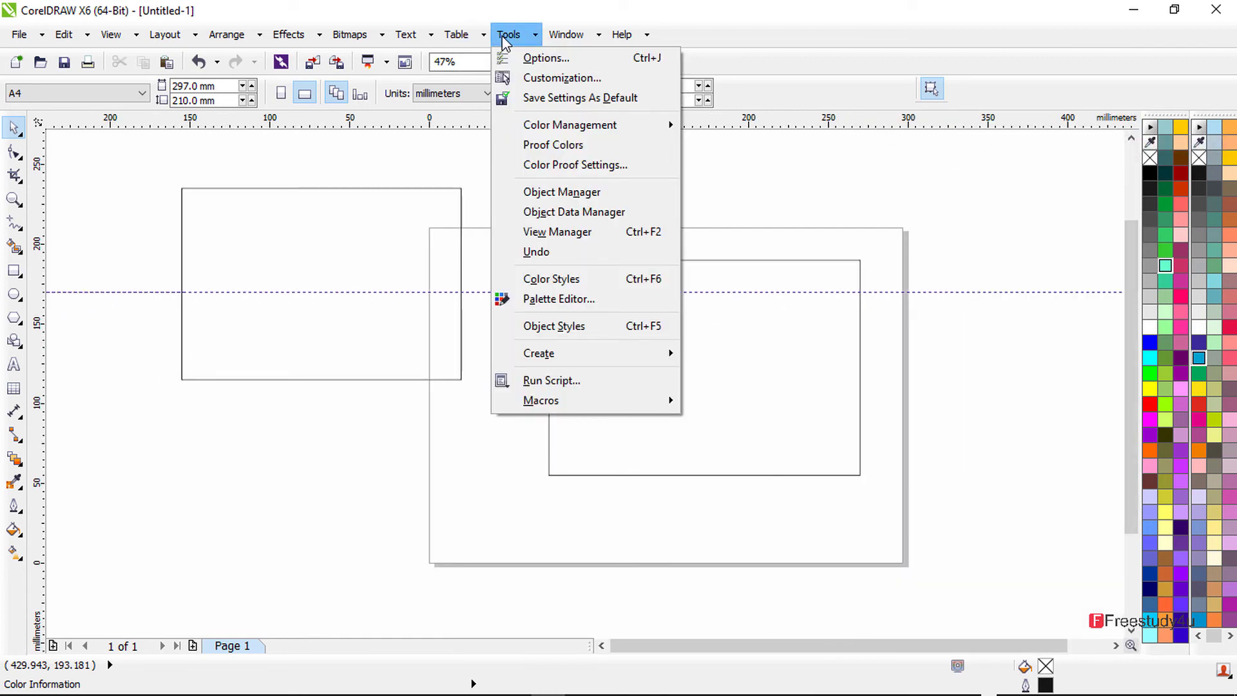
left_click(601, 299)
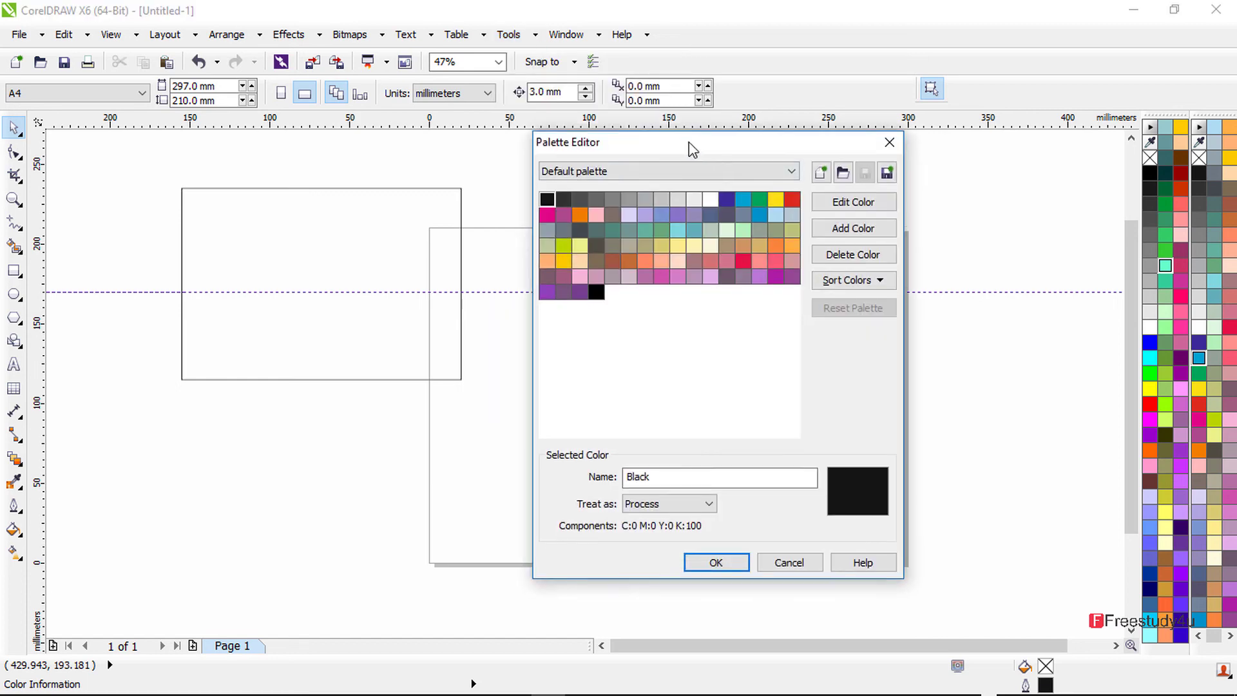
left_click_drag(693, 149, 753, 117)
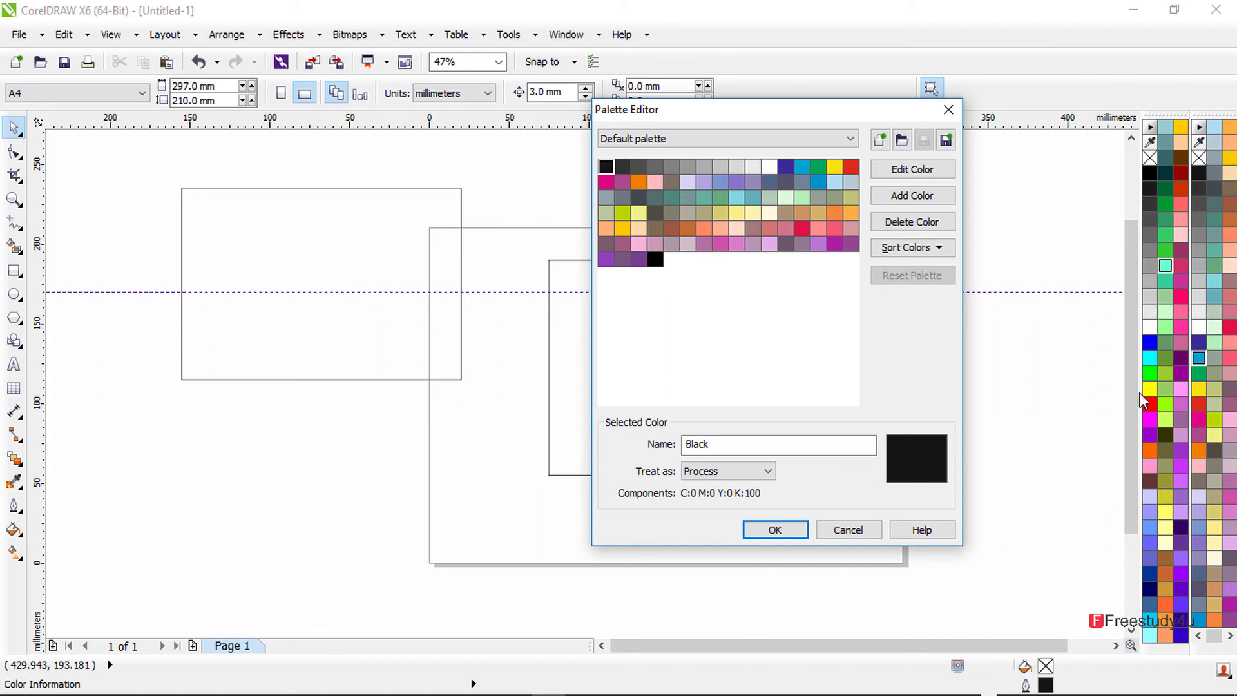
left_click(705, 166)
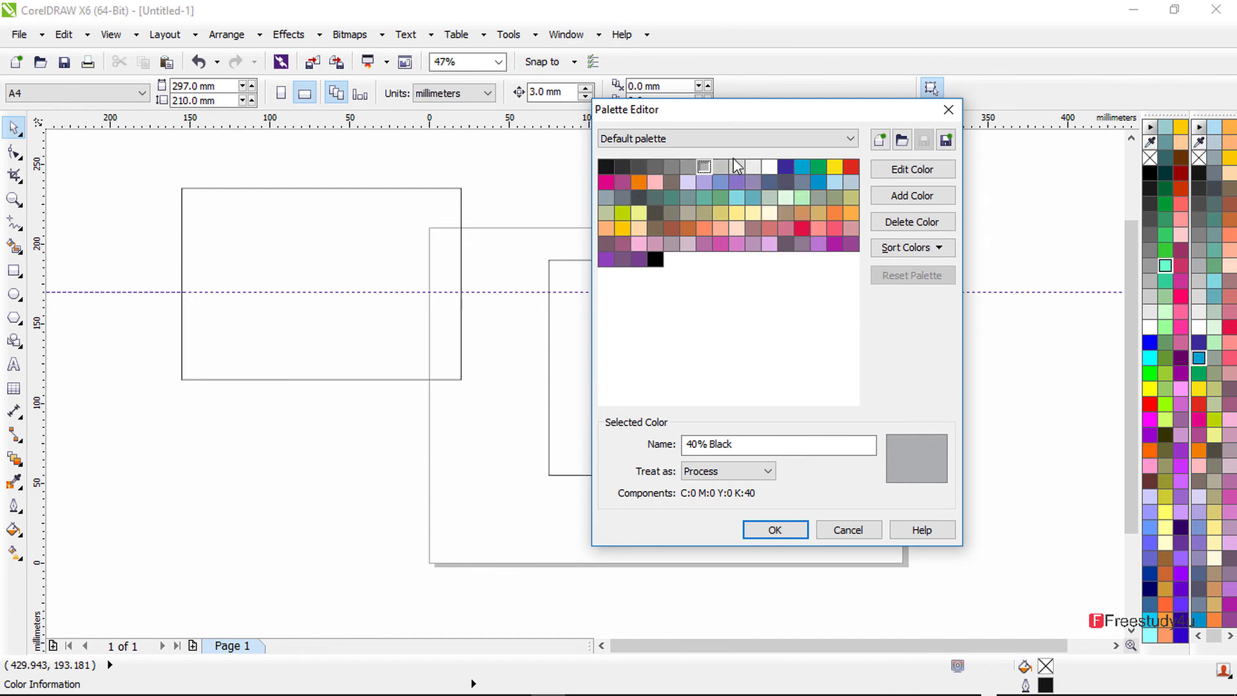
left_click(773, 167)
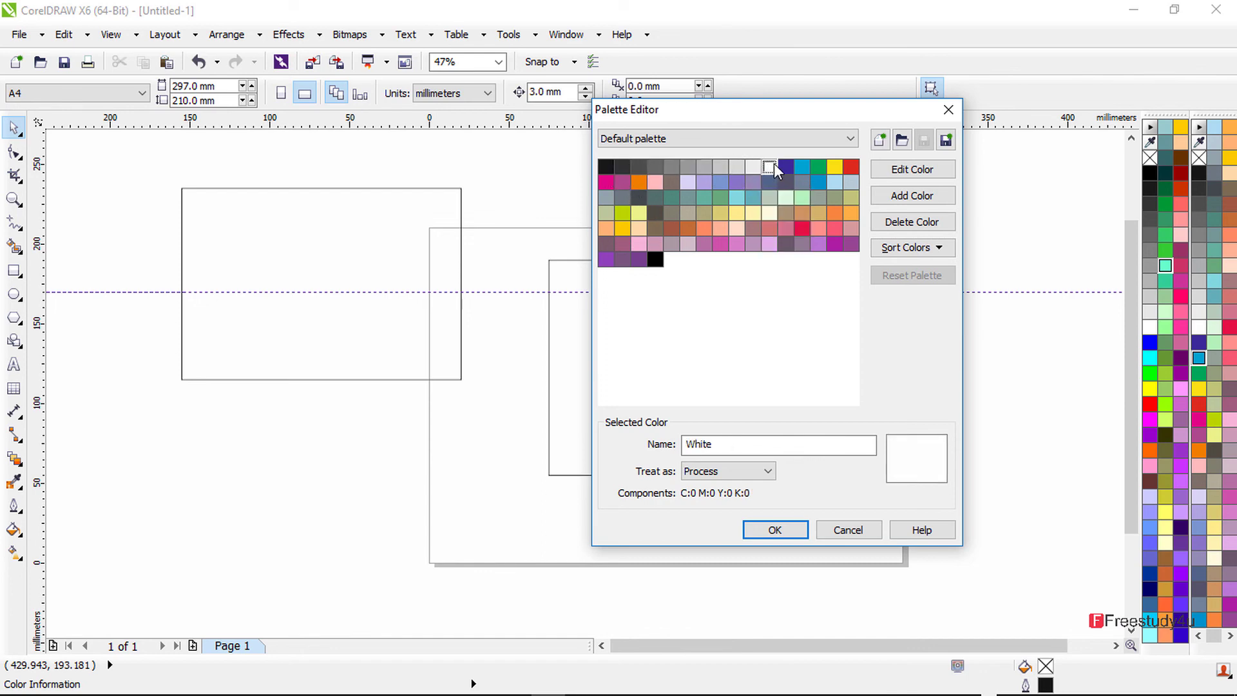
left_click(785, 167)
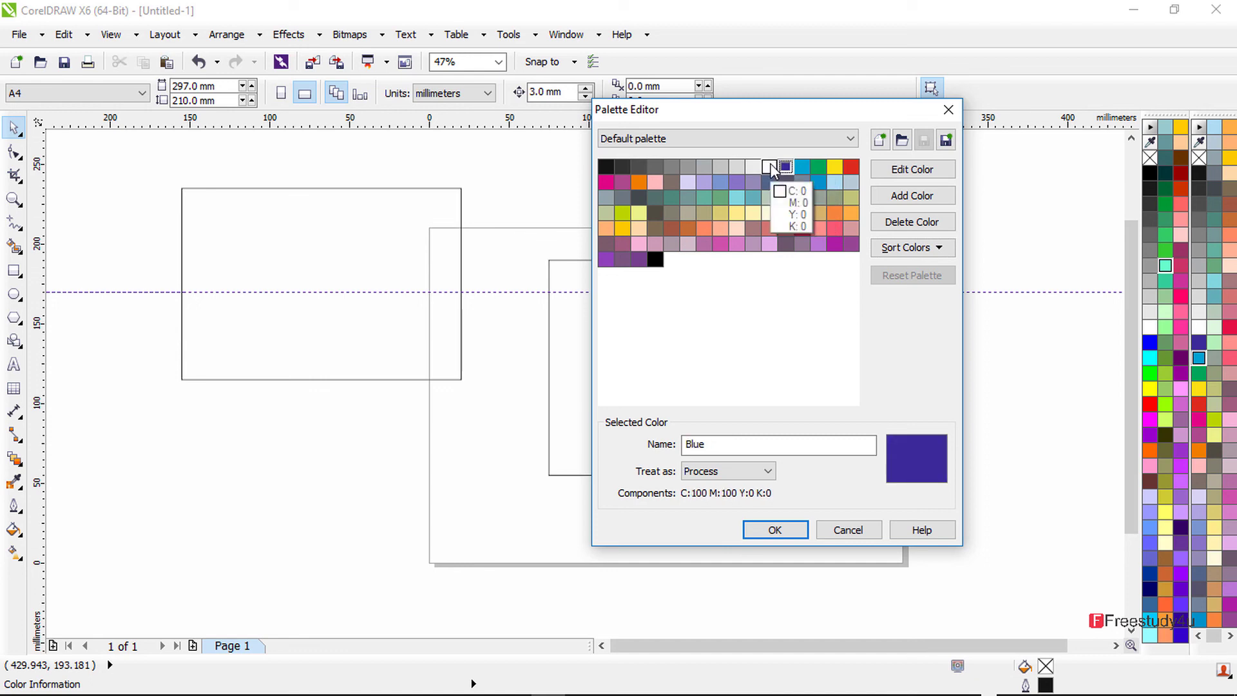
left_click_drag(785, 166, 772, 169)
left_click(770, 168)
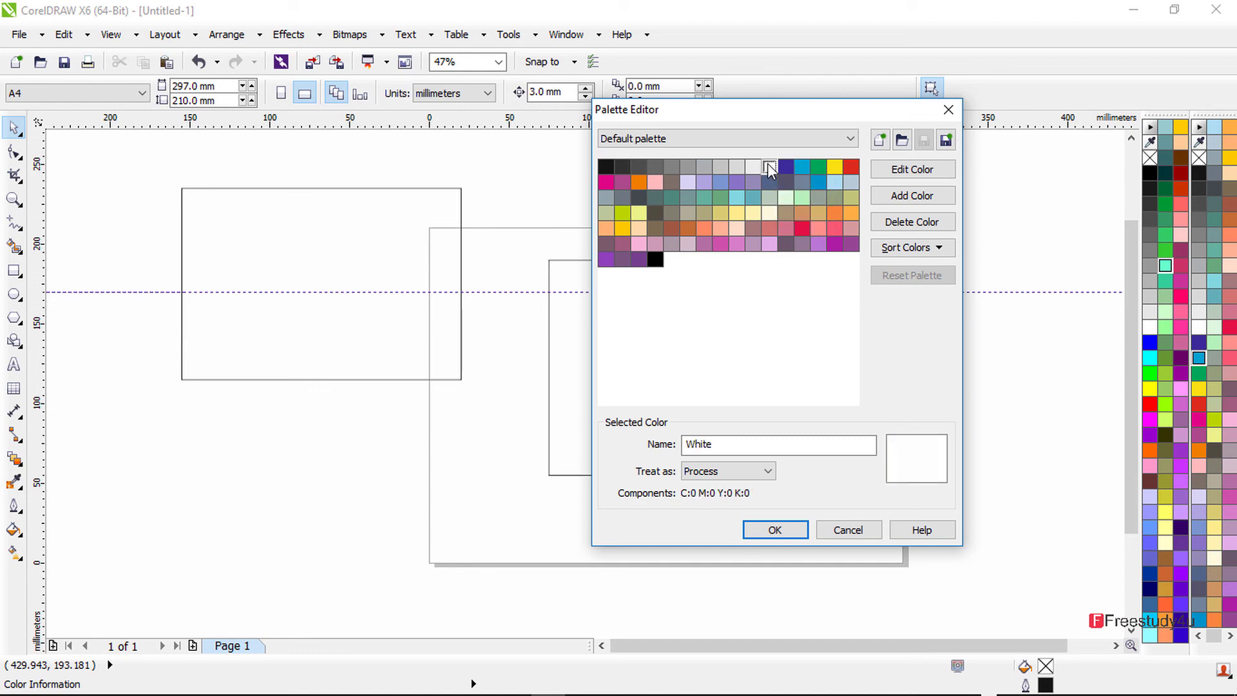
left_click(802, 167)
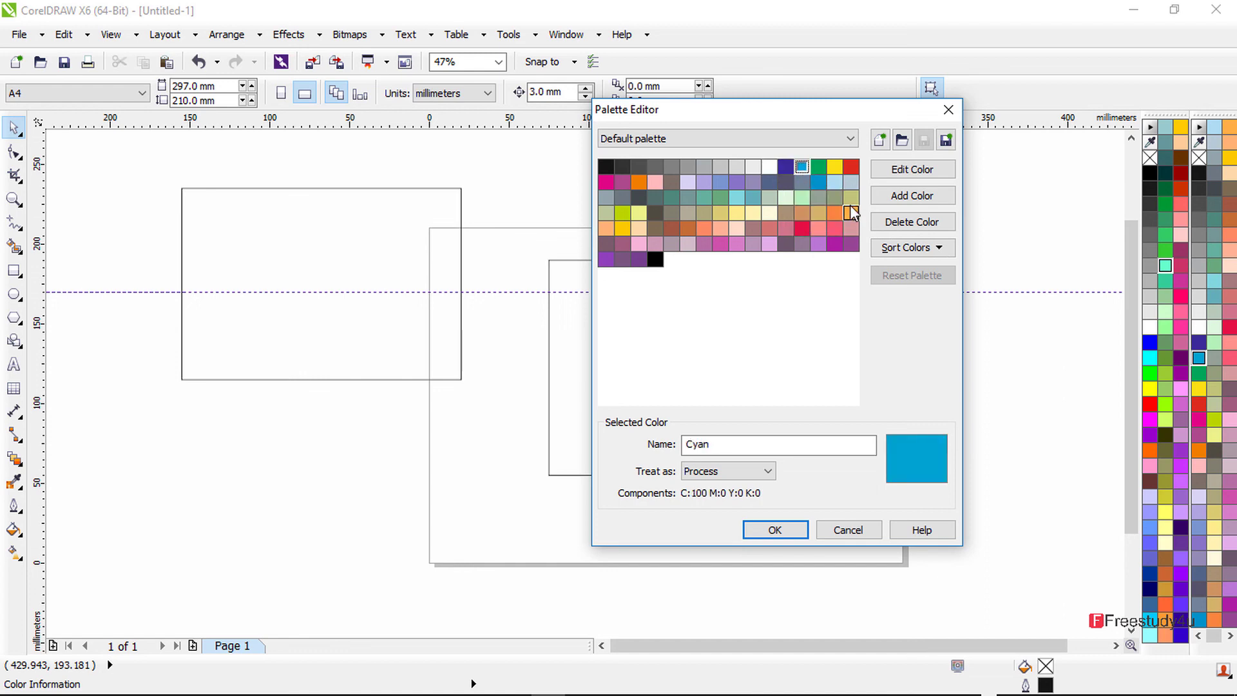
Step: Add a custom light blue with C 59, M 14, Y 13, K 6 to the default palette and accept the palette edits
left_click(912, 198)
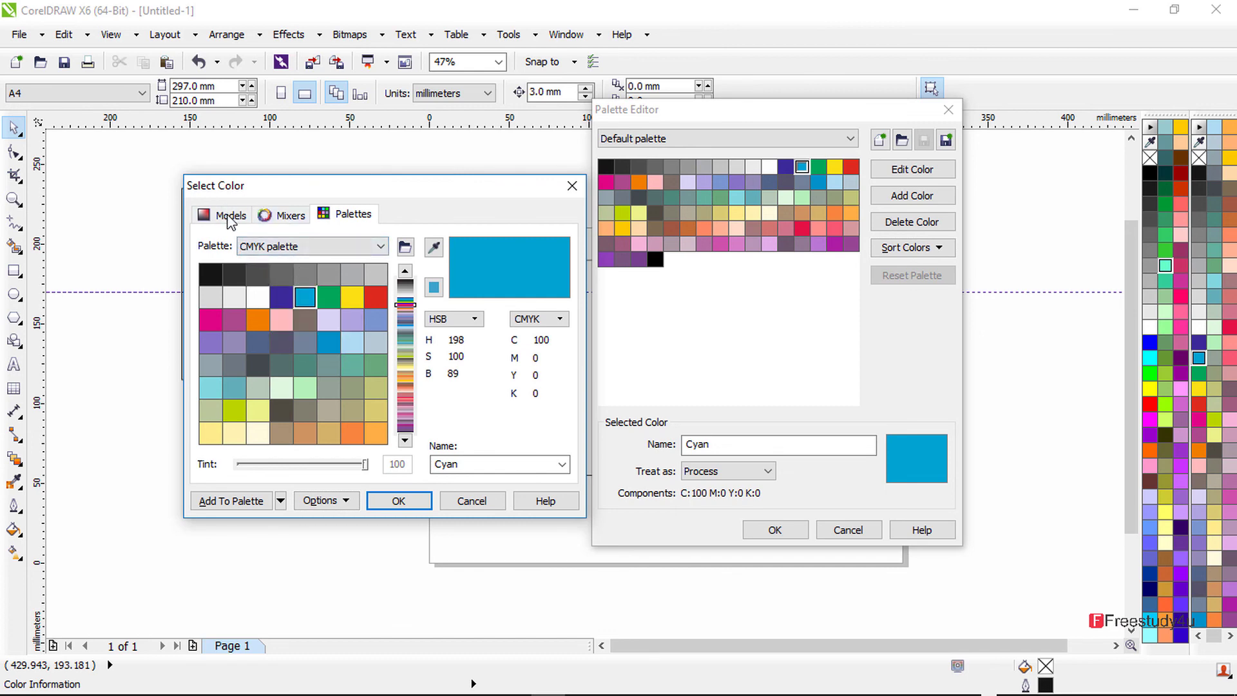
left_click(226, 216)
left_click(266, 334)
left_click(247, 343)
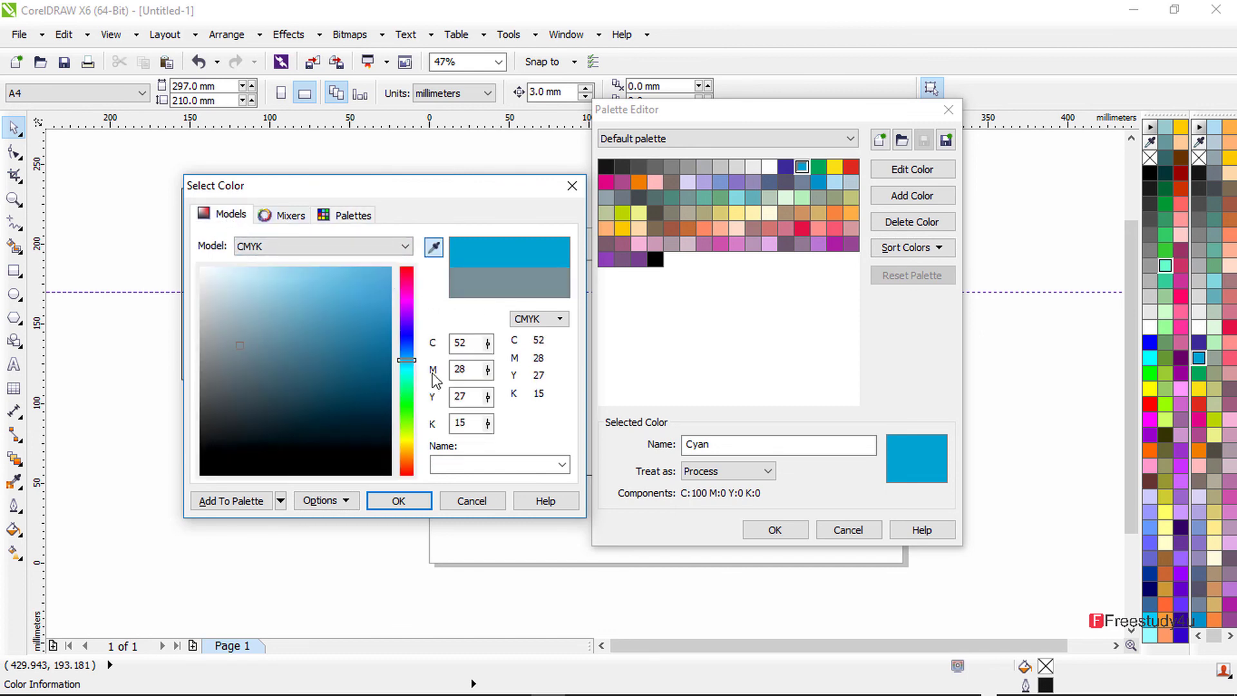
left_click(276, 298)
left_click(288, 312)
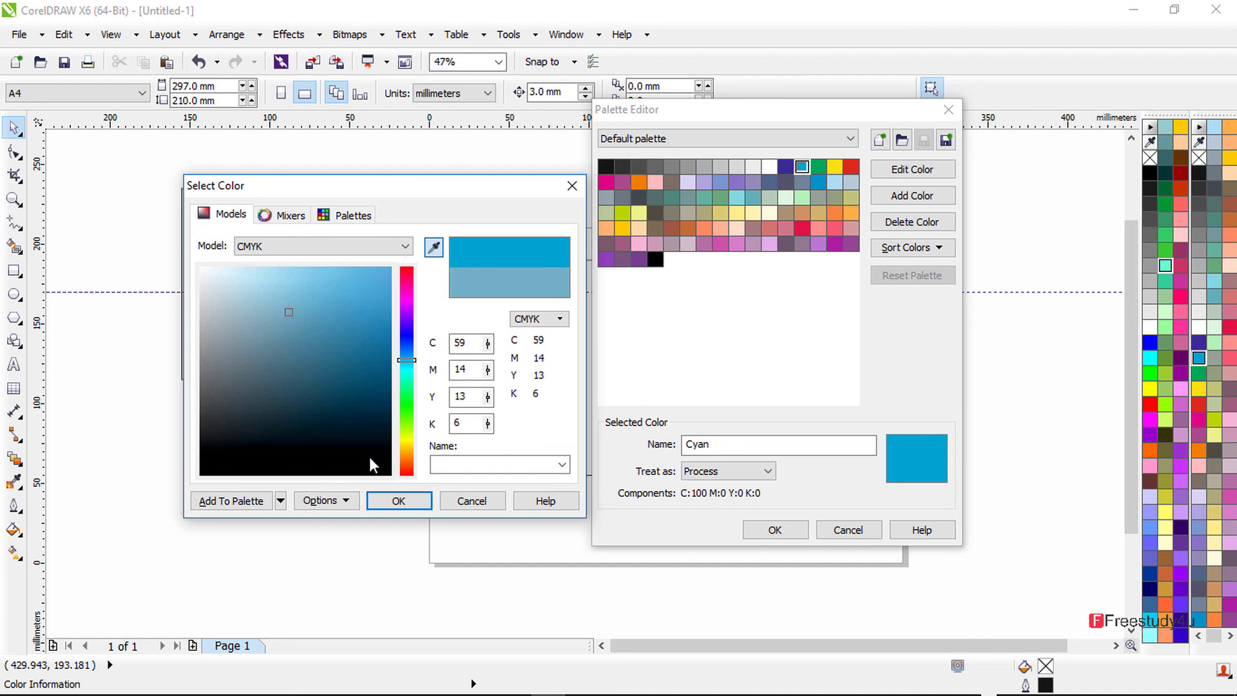
left_click(413, 500)
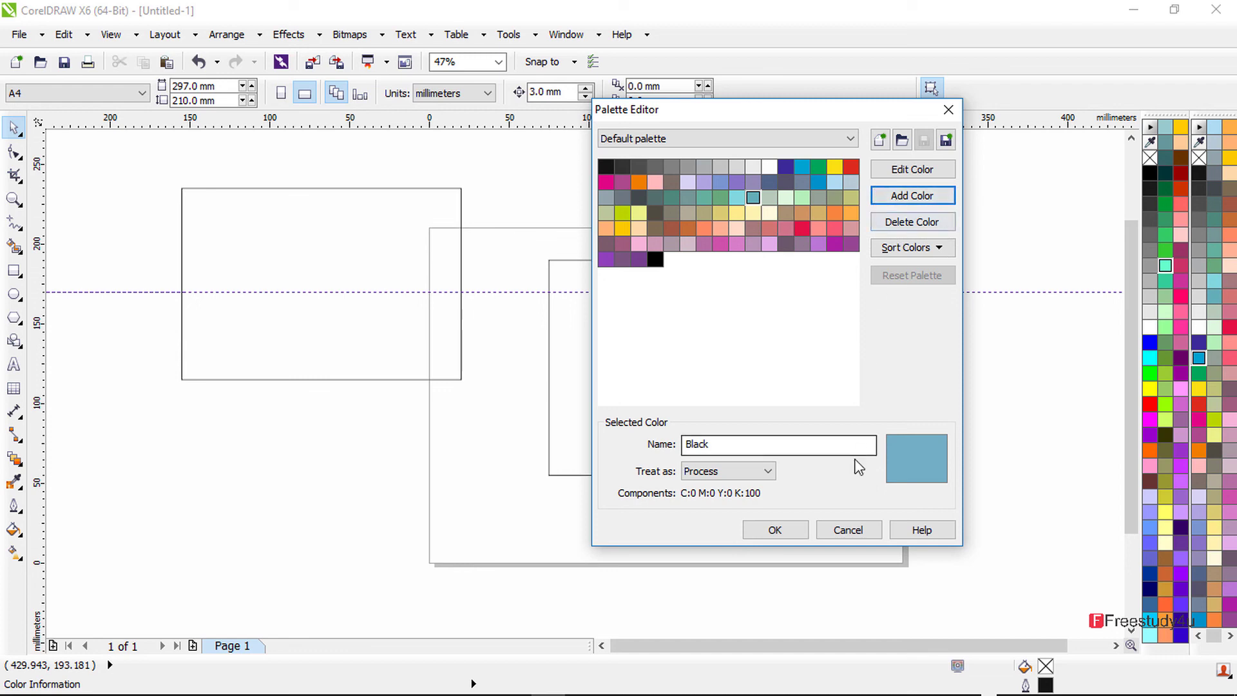
left_click(791, 538)
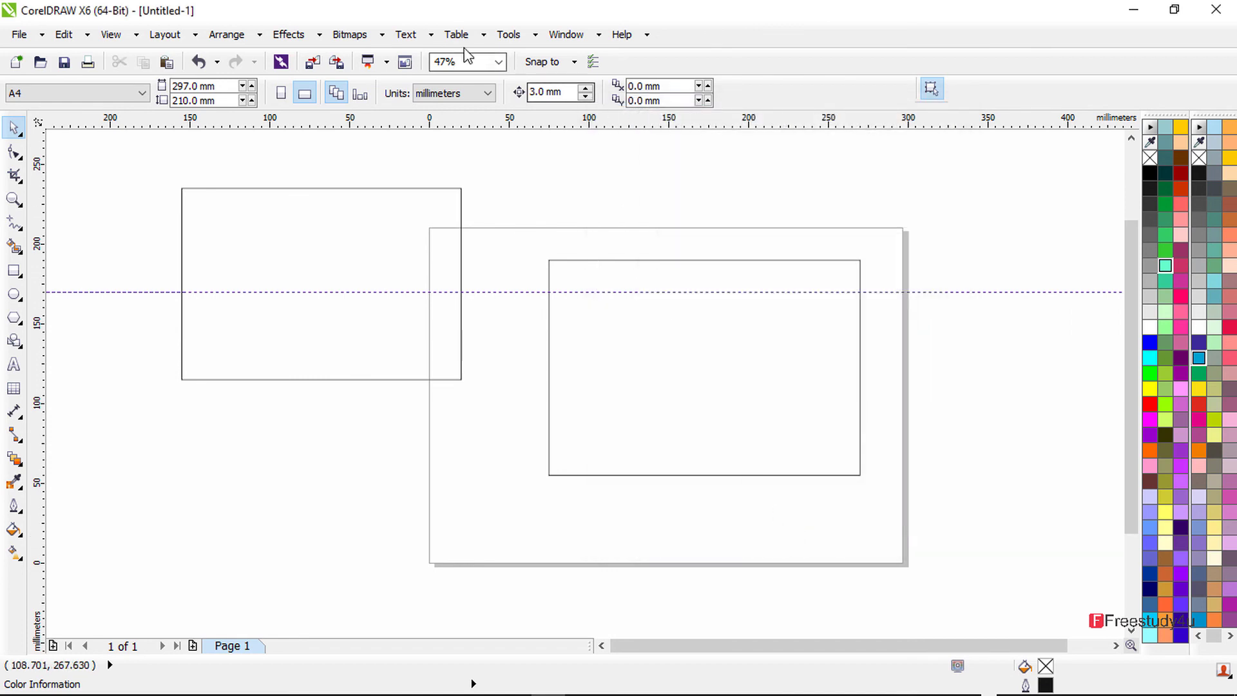
left_click(508, 34)
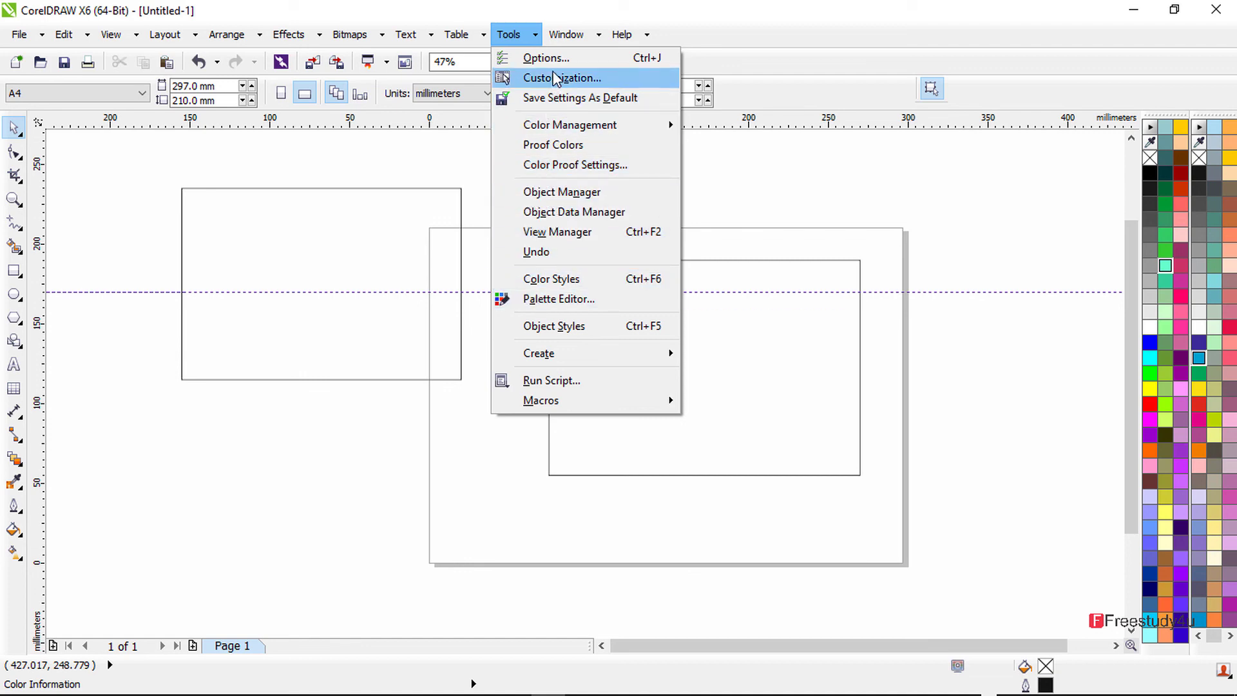
mouse_move(539, 128)
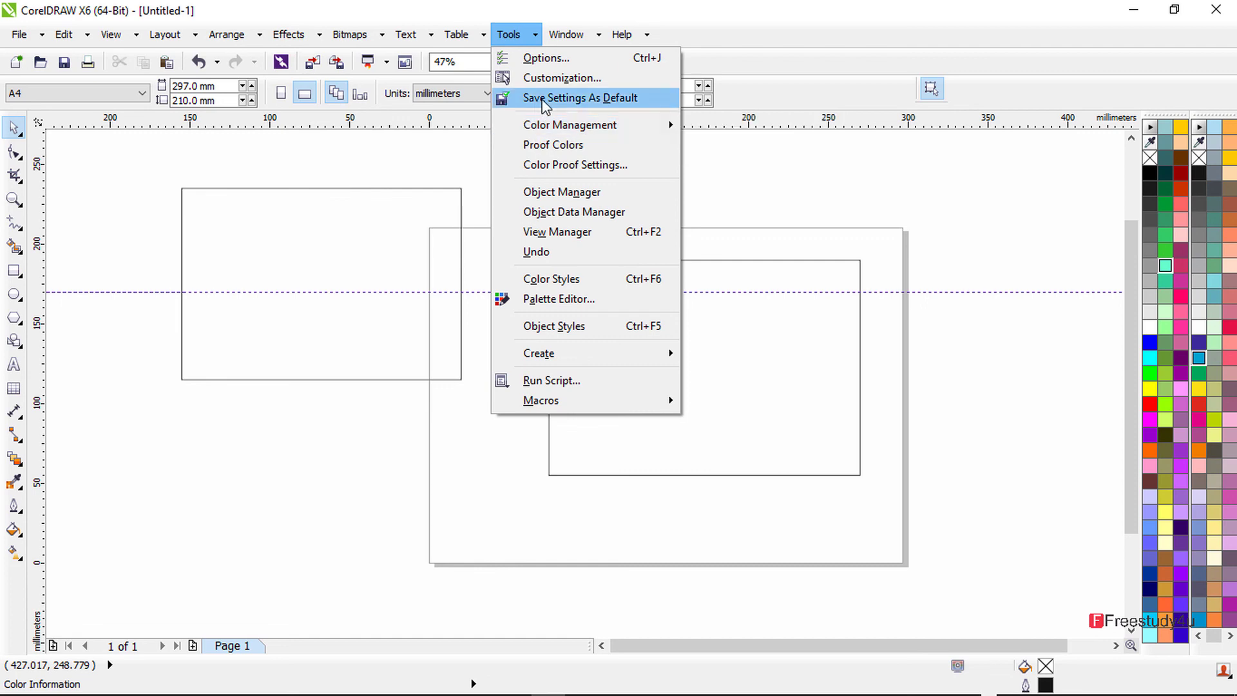